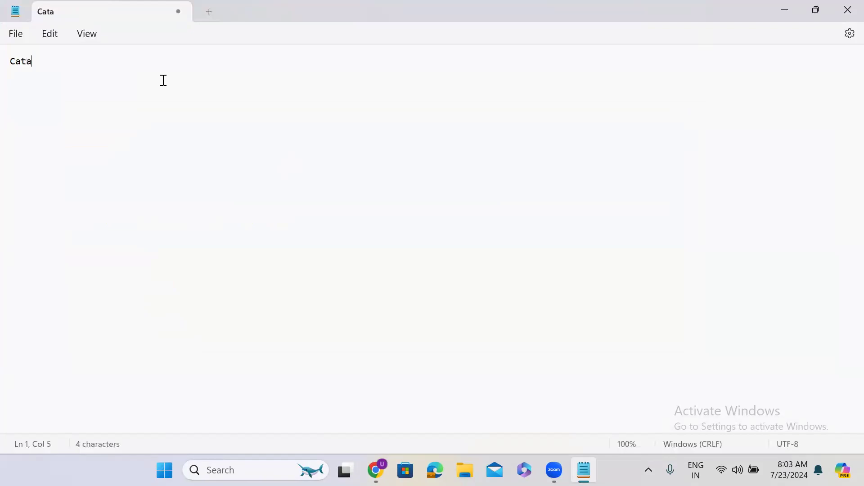
# Step: Write 'Catalog Items' as the first line of the Notepad notes, with a new line below
pyautogui.write('tems')
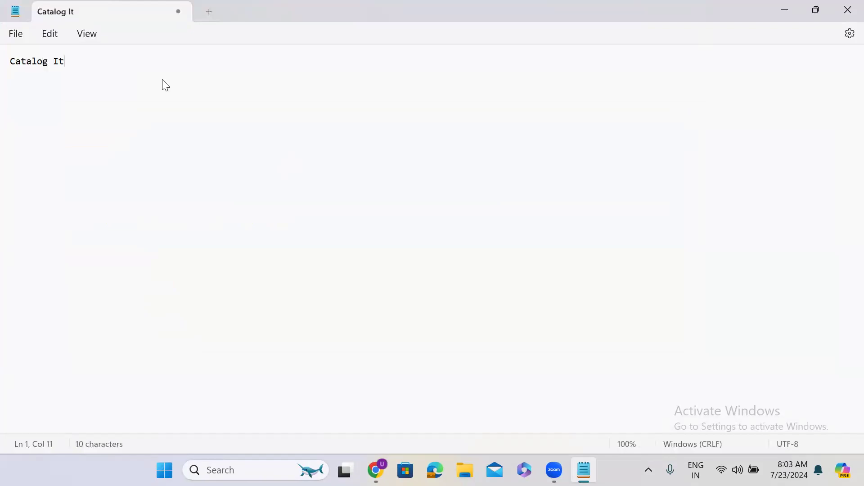
pyautogui.press('Return')
pyautogui.press('Return')
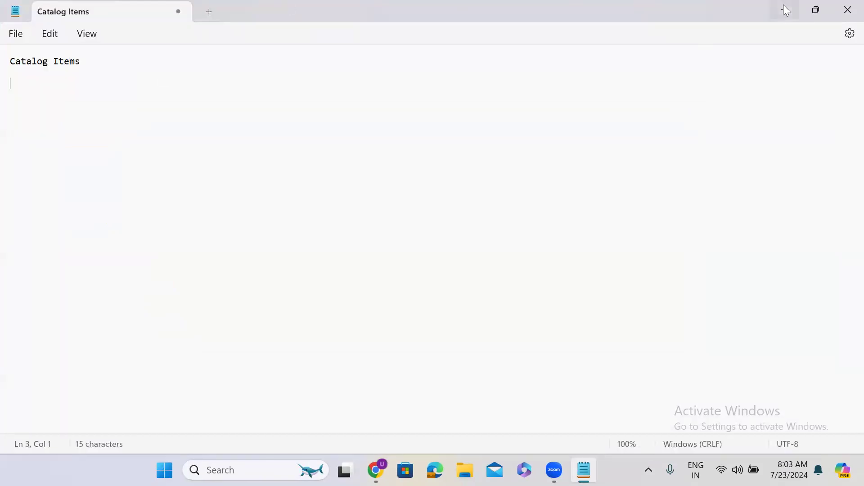
# Step: Open Maintain Items from the navigator filter in a new tab to show the Catalog Items list
pyautogui.click(785, 10)
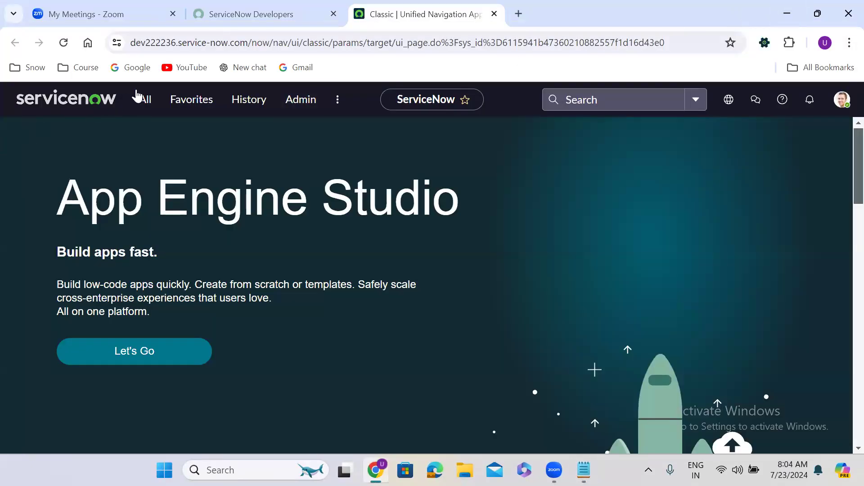
pyautogui.click(142, 107)
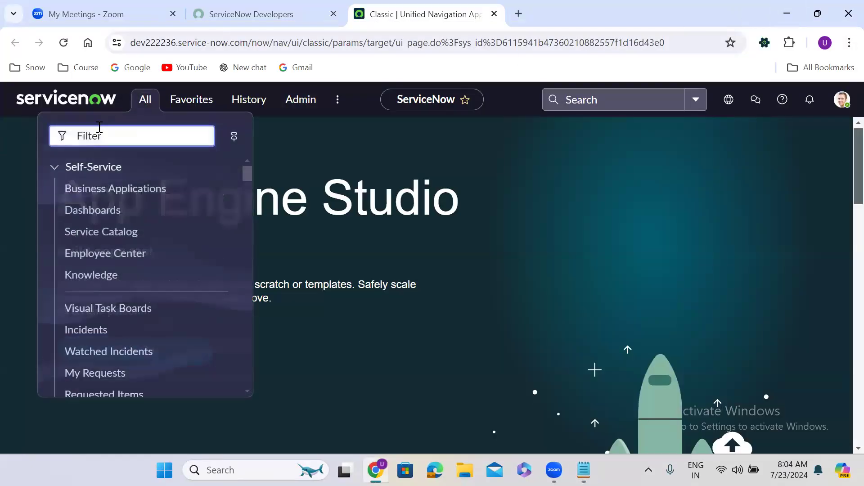
pyautogui.write('ma')
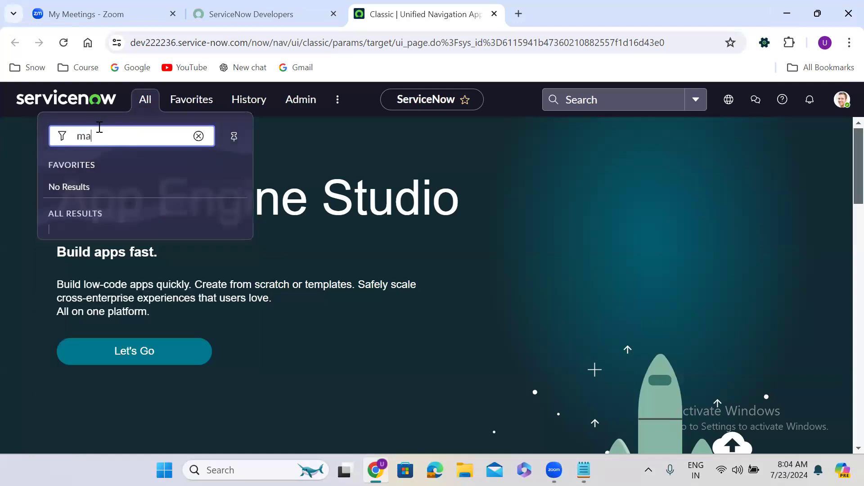
pyautogui.write('intain items')
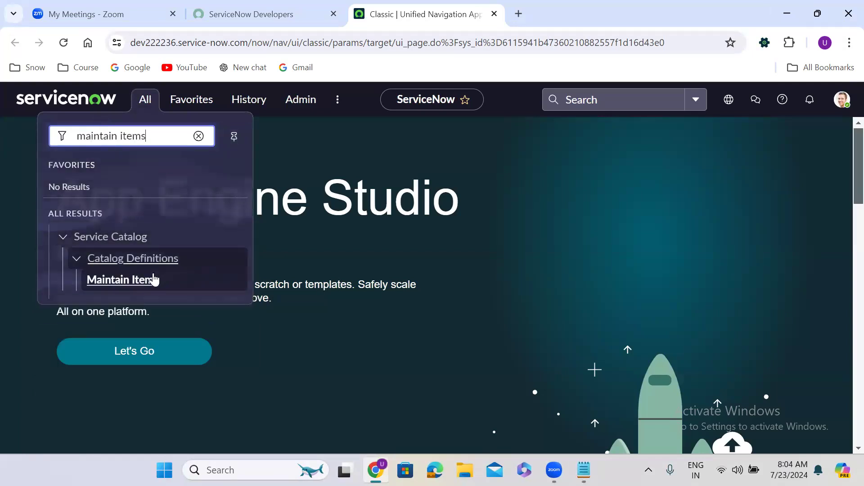
pyautogui.middleClick(144, 283)
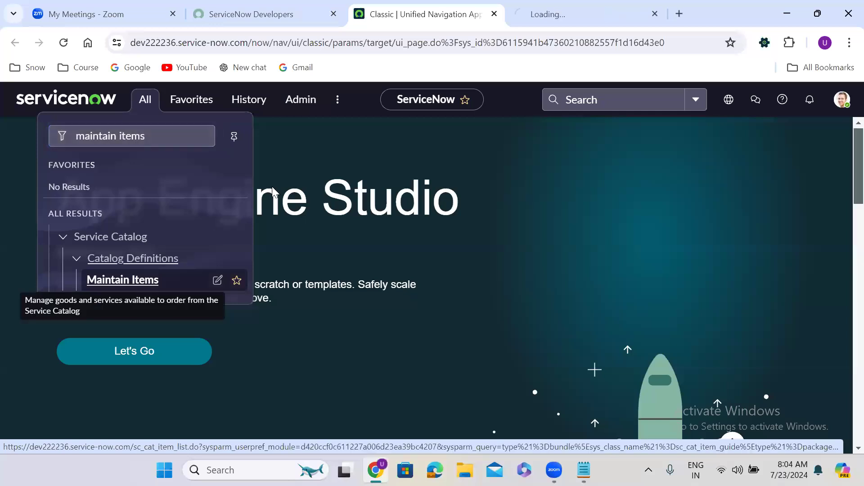
pyautogui.click(545, 14)
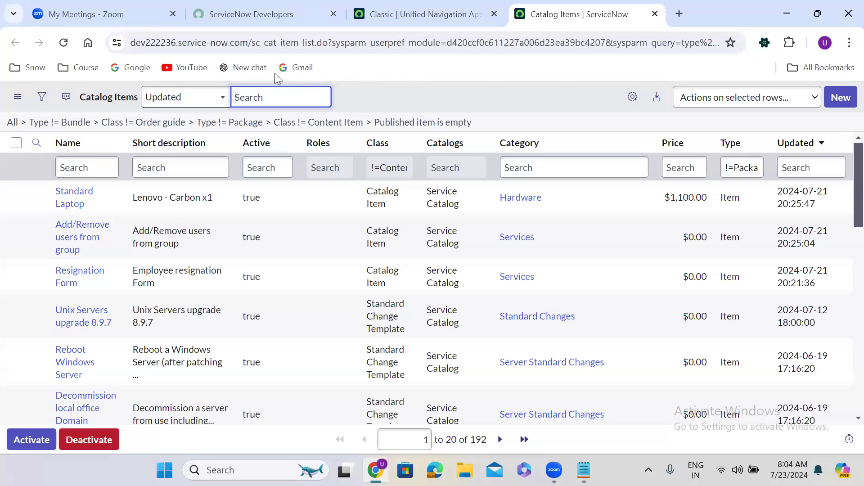
# Step: Highlight the sc_cat_item table name in the page address, then deselect it
pyautogui.moveTo(251, 42); pyautogui.dragTo(301, 43)
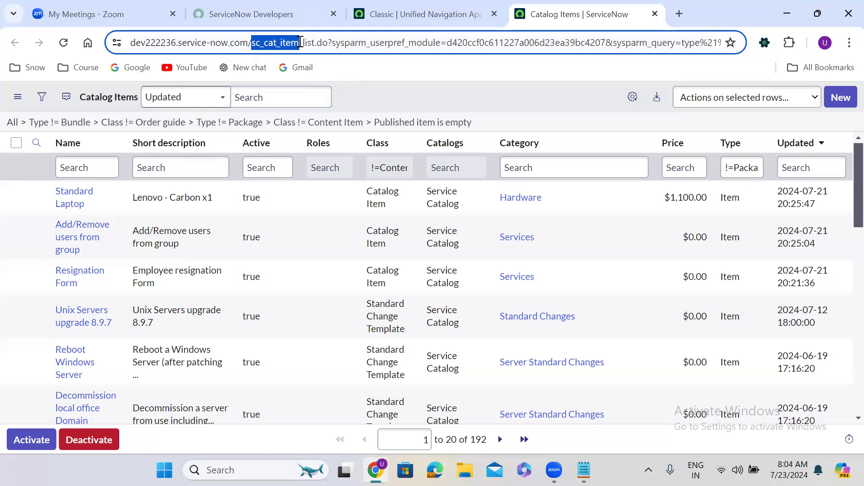
pyautogui.moveTo(301, 43); pyautogui.dragTo(300, 42)
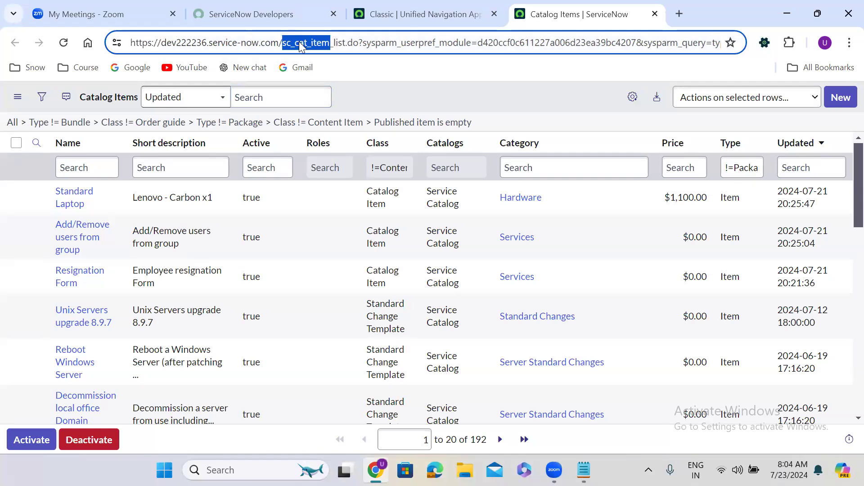
pyautogui.click(354, 99)
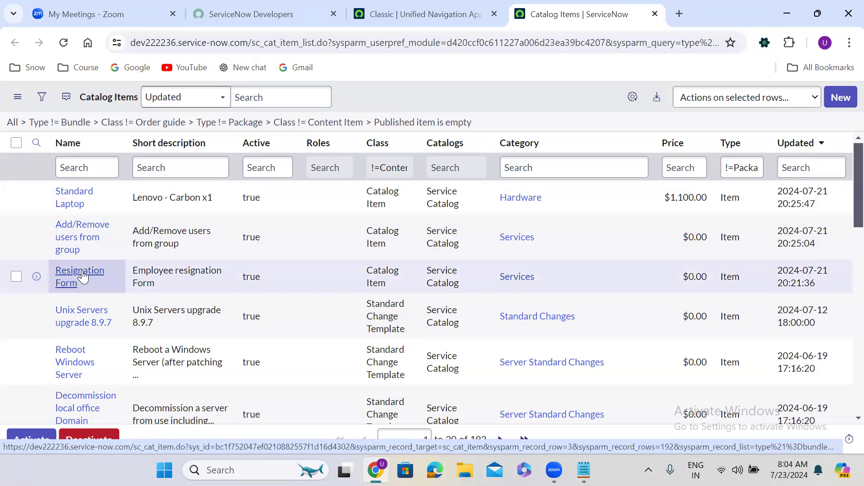
# Step: Open the Resignation Form item in a new tab and scroll to its seven Variables
pyautogui.middleClick(82, 275)
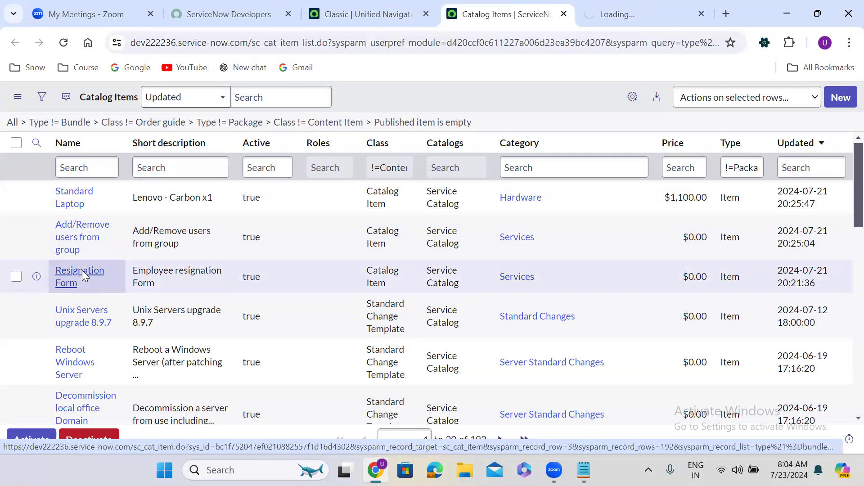
pyautogui.click(621, 4)
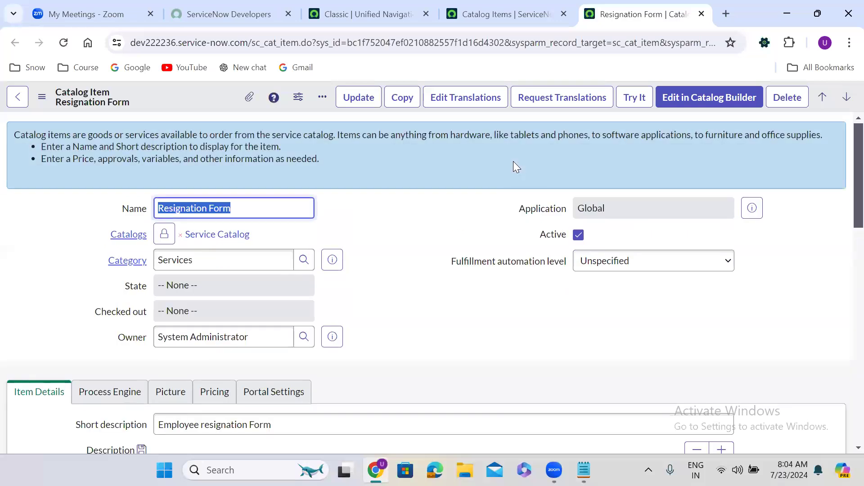
pyautogui.click(385, 311)
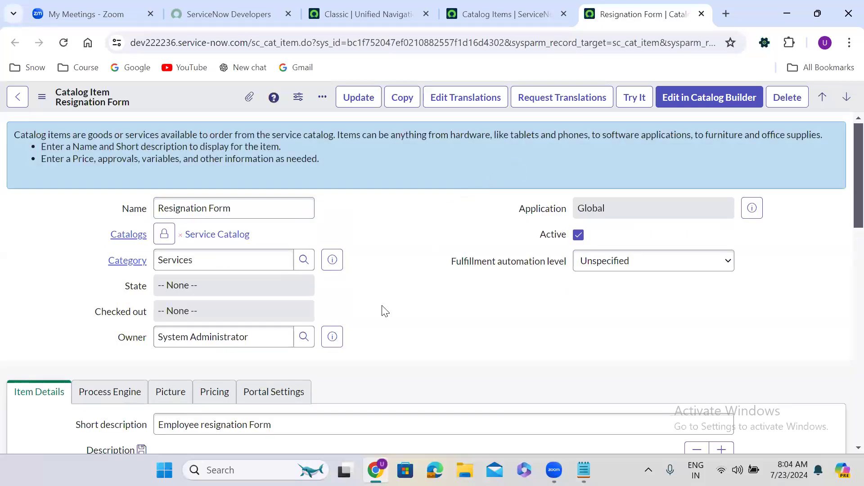
pyautogui.scroll(-10, 385, 310)
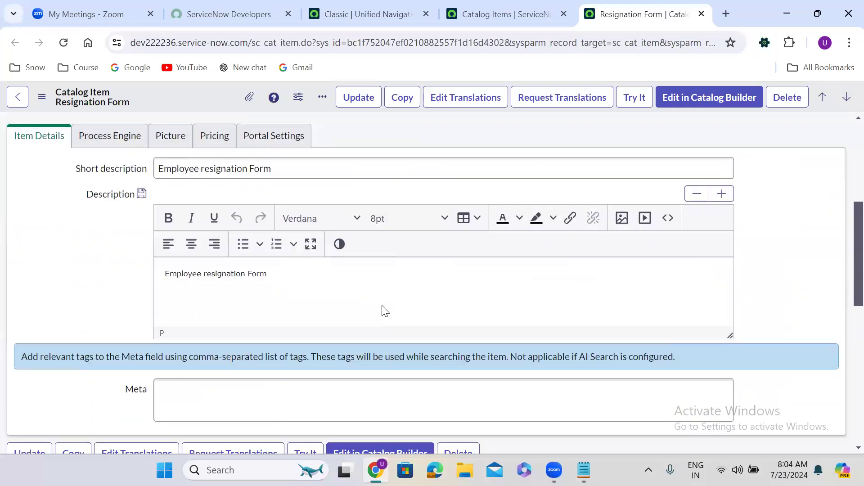
pyautogui.scroll(-6, 382, 305)
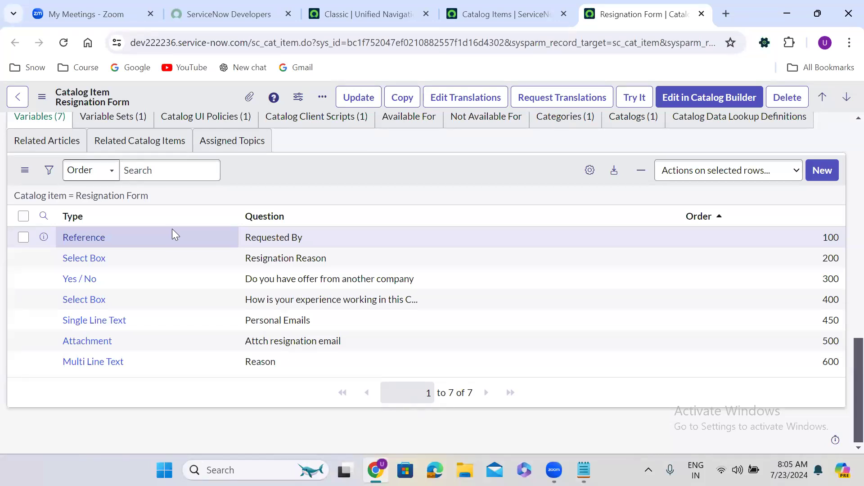
pyautogui.rightClick(44, 239)
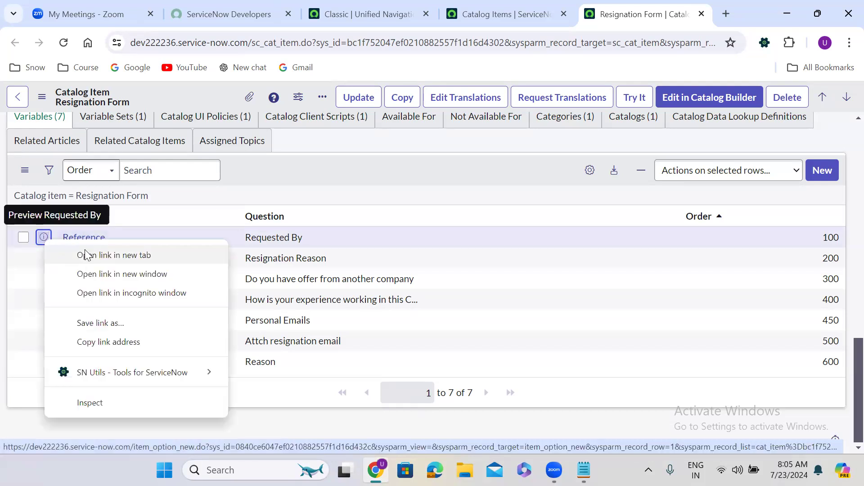
# Step: Open the Requested By variable in a new tab and toggle Hidden on and back off
pyautogui.click(87, 255)
pyautogui.click(651, 5)
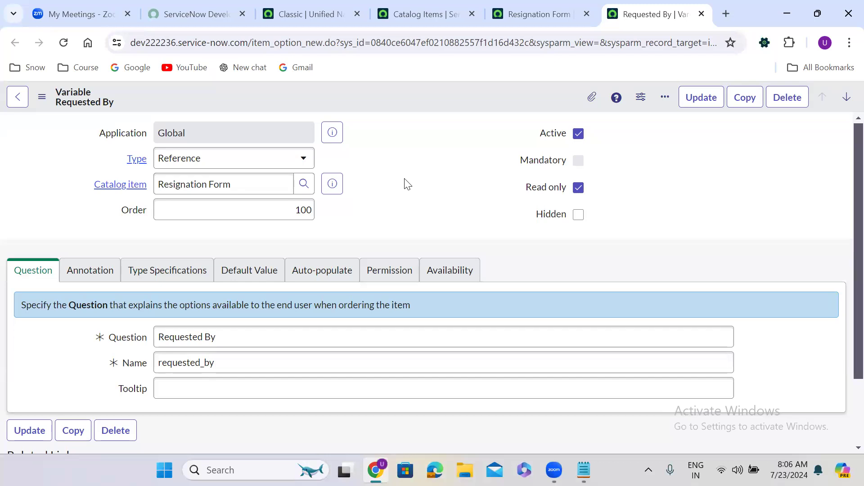
pyautogui.click(578, 216)
pyautogui.click(578, 214)
pyautogui.scroll(-2, 458, 260)
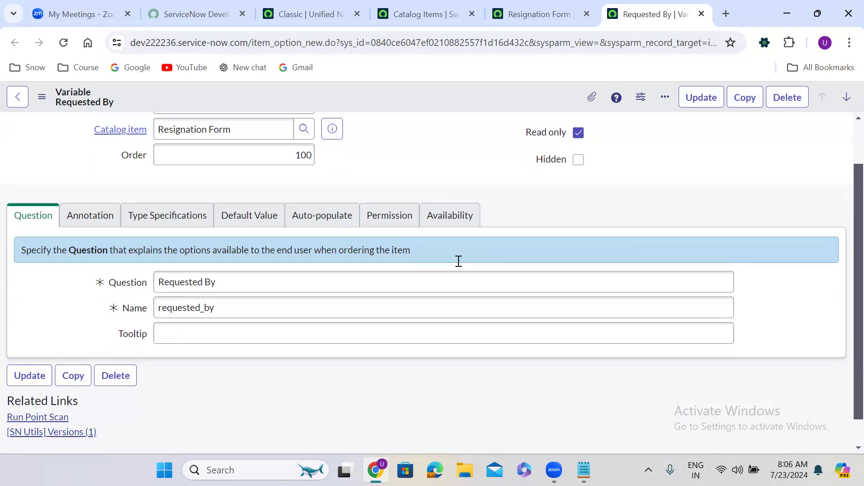
# Step: Review Requested By's question, requested_by name and annotation help text, then return to Resignation Form
pyautogui.tripleClick(167, 253)
pyautogui.click(178, 284)
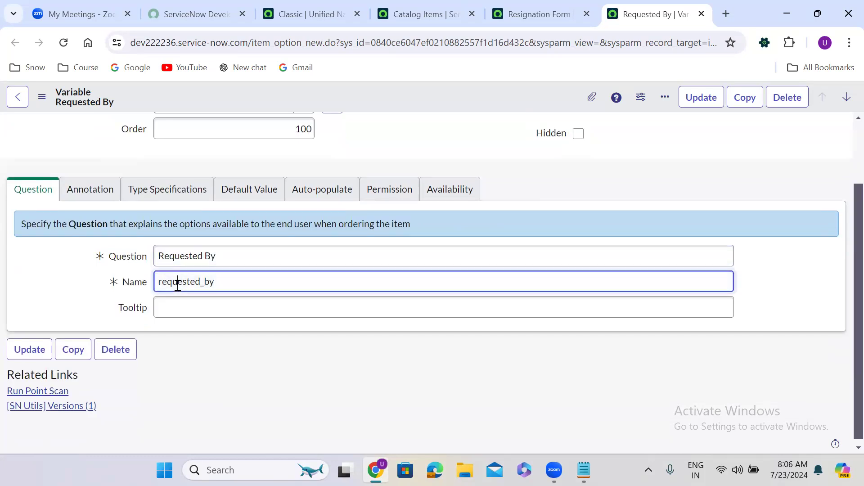
pyautogui.doubleClick(214, 282)
pyautogui.click(94, 183)
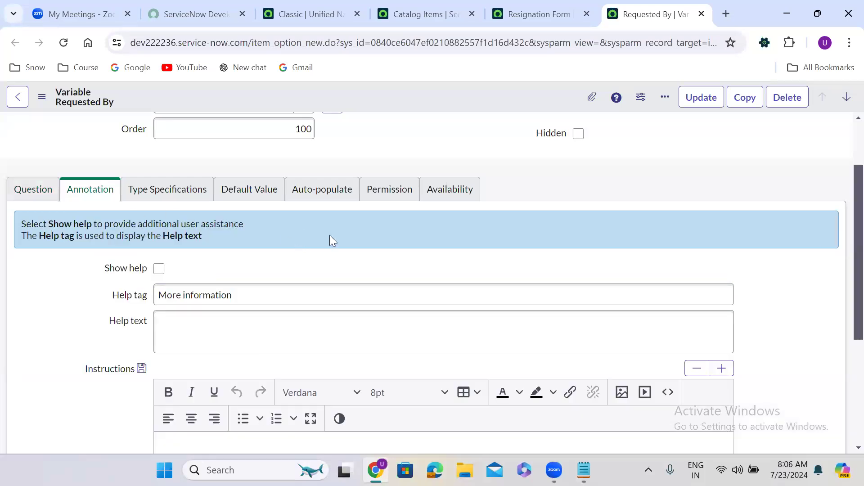
pyautogui.scroll(-1, 329, 235)
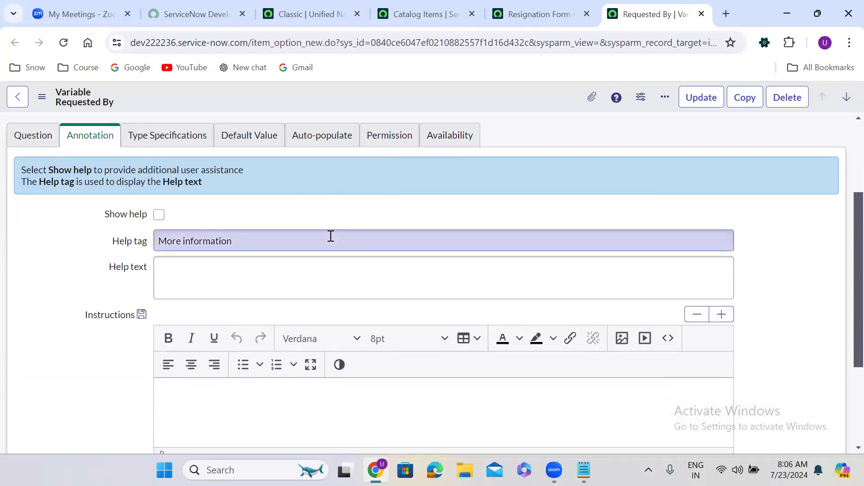
pyautogui.click(221, 261)
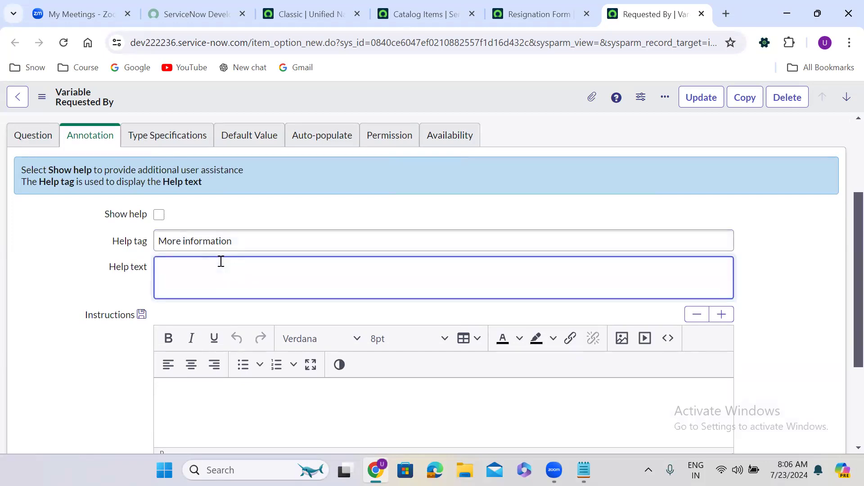
pyautogui.click(538, 14)
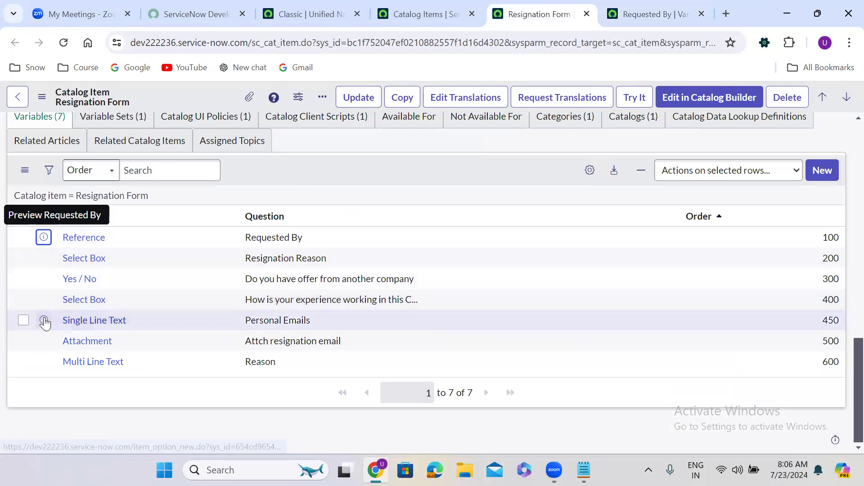
# Step: Open Personal Emails in a new tab, turn on help and clear the More information tag
pyautogui.rightClick(45, 321)
pyautogui.click(118, 154)
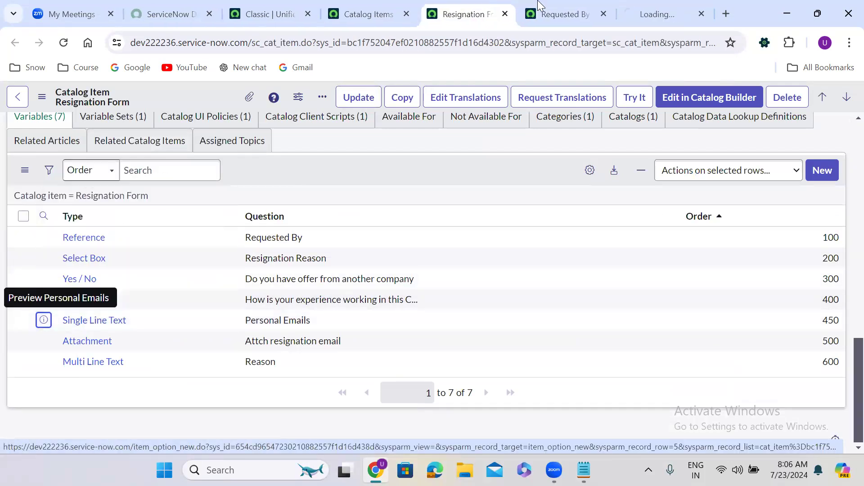
pyautogui.click(641, 11)
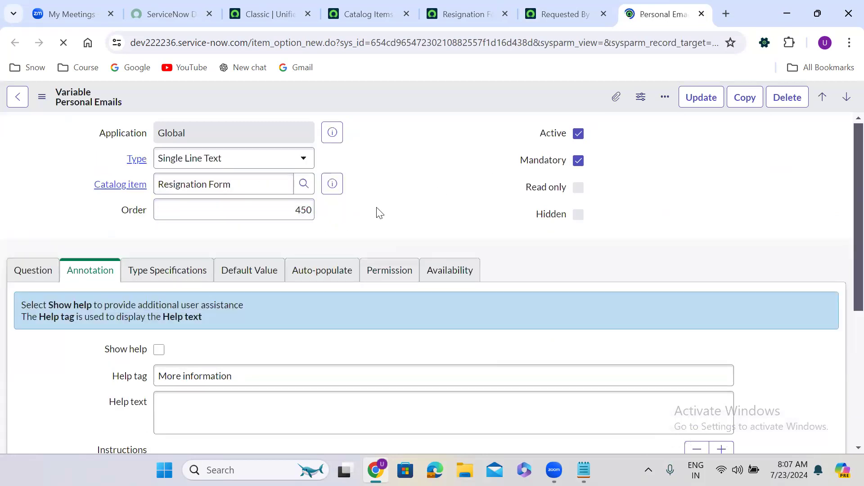
pyautogui.scroll(-3, 379, 213)
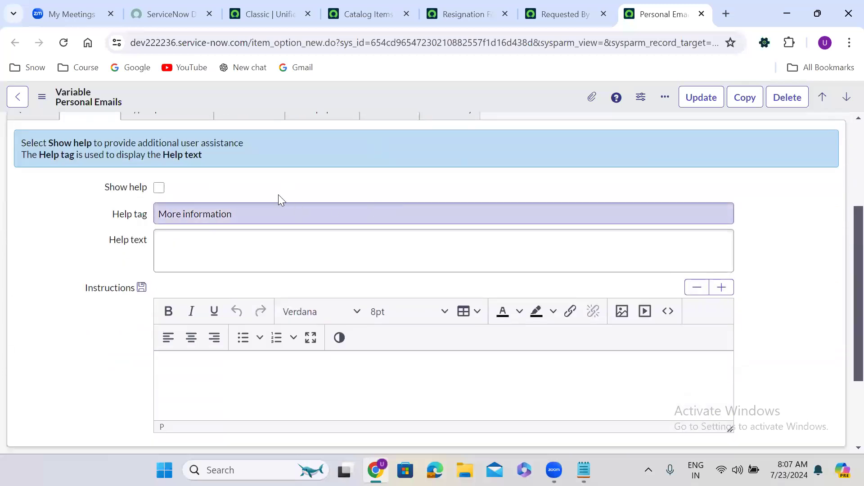
pyautogui.click(159, 187)
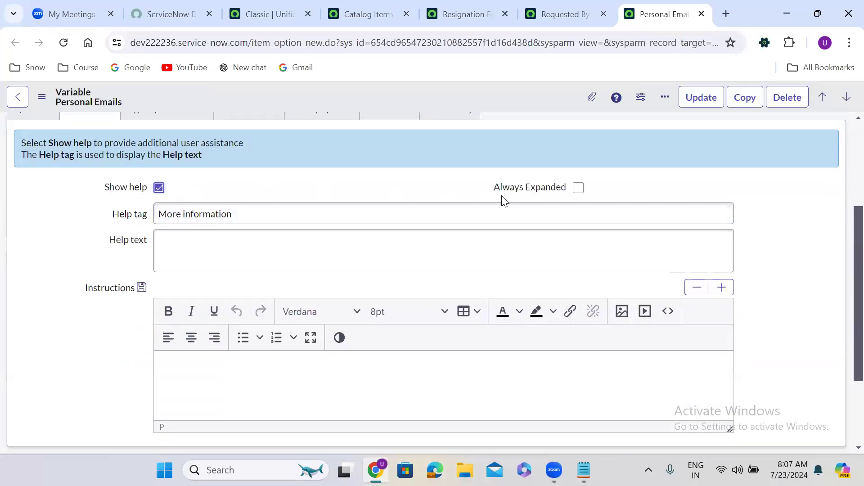
pyautogui.tripleClick(351, 213)
pyautogui.press('BackSpace')
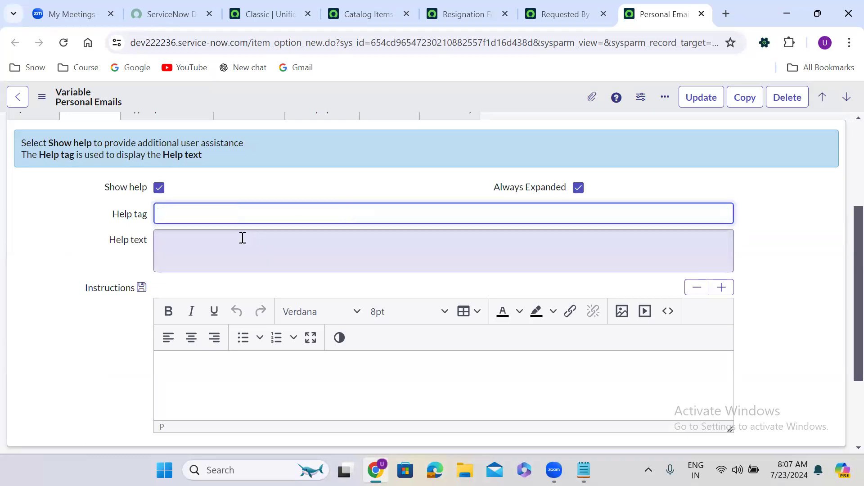
pyautogui.click(224, 241)
# Step: Enter help text 'Please enter emails, separated' with two example addresses, and save
pyautogui.write('Please ')
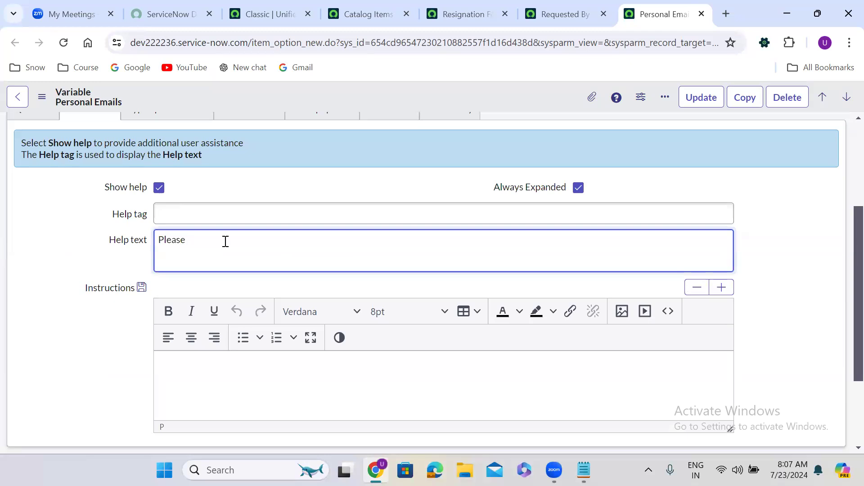
pyautogui.write('enter e')
pyautogui.write('mails')
pyautogui.write(',')
pyautogui.write("' s")
pyautogui.write('eparate')
pyautogui.write('d ')
pyautogui.write('(Ex)')
pyautogui.press('Left')
pyautogui.write('Ex')
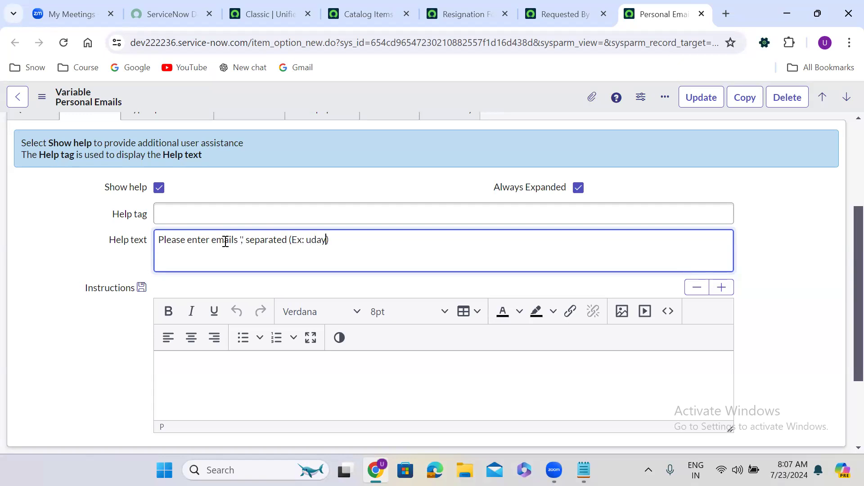
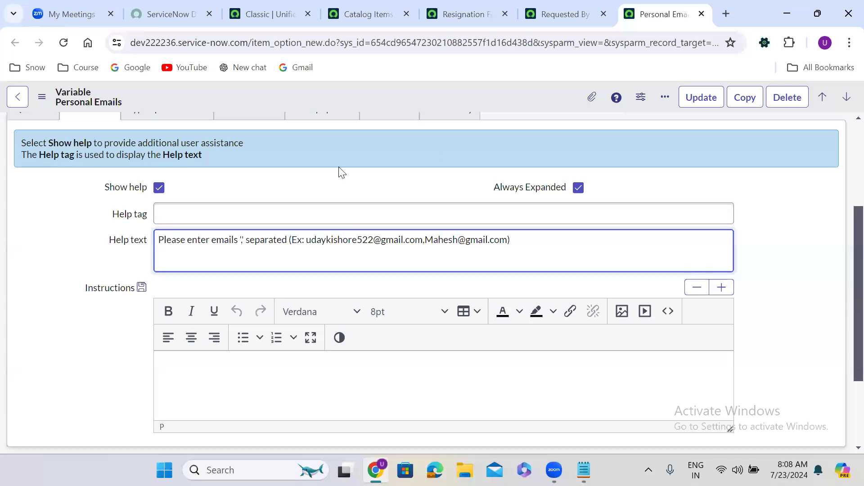
pyautogui.rightClick(390, 94)
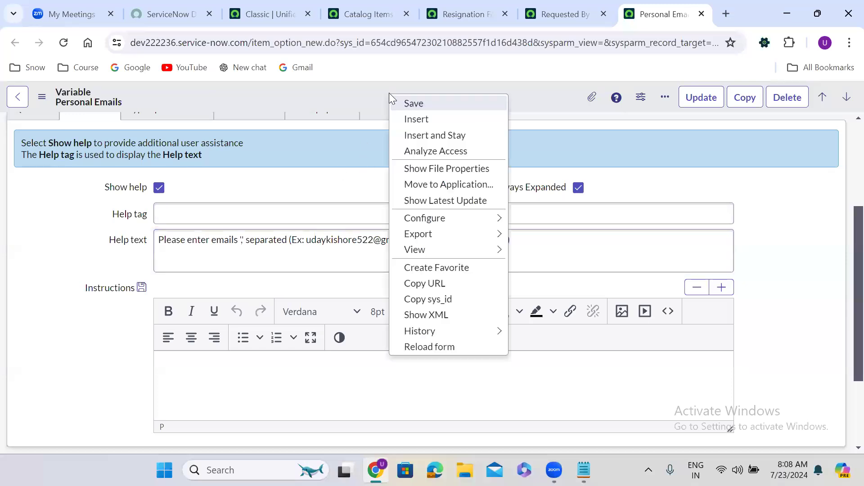
pyautogui.click(411, 104)
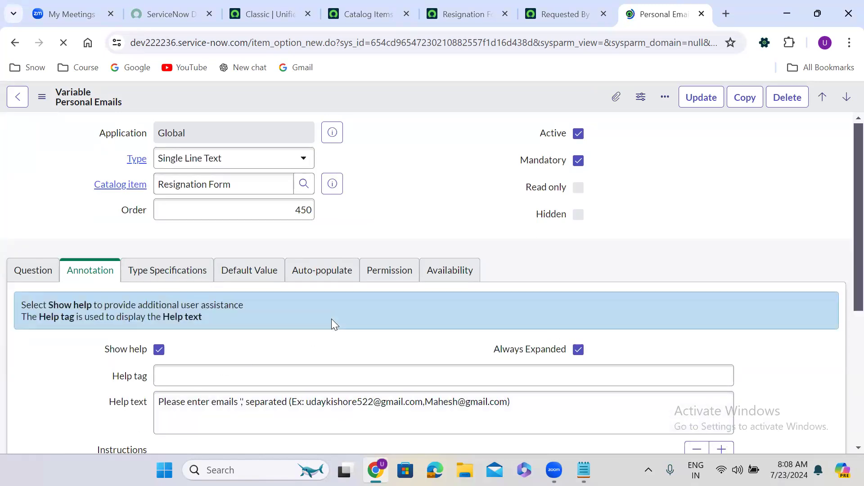
pyautogui.scroll(-1, 331, 319)
pyautogui.scroll(-1, 333, 319)
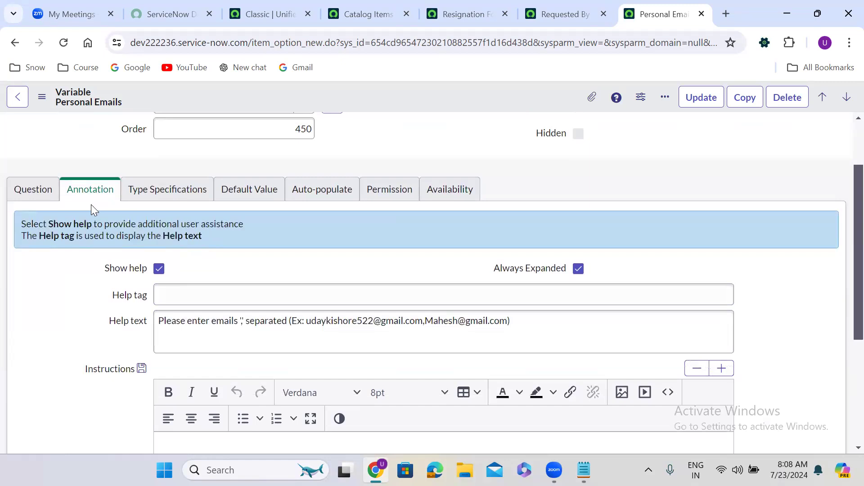
# Step: Set Variable Width to 50% on the Personal Emails variable's Type Specifications tab
pyautogui.click(157, 194)
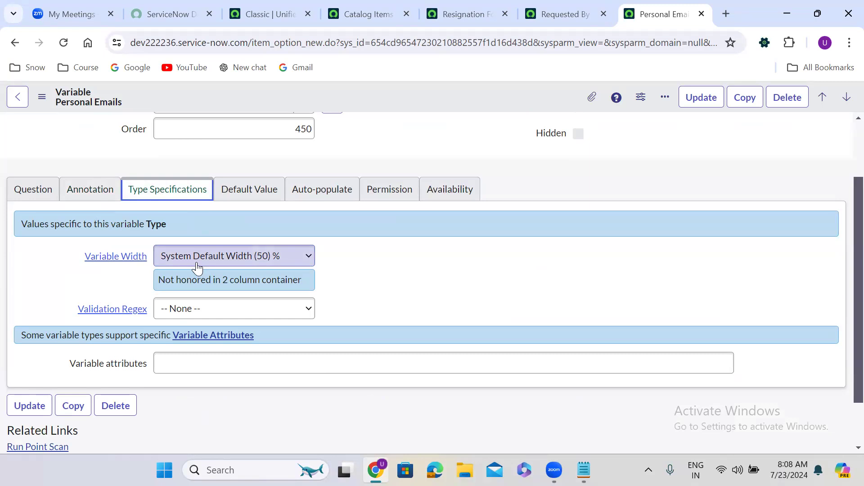
pyautogui.click(197, 265)
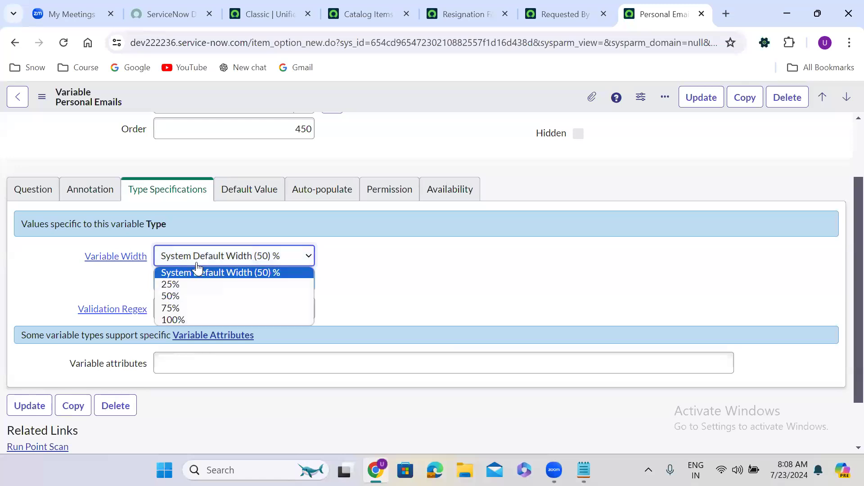
pyautogui.click(208, 321)
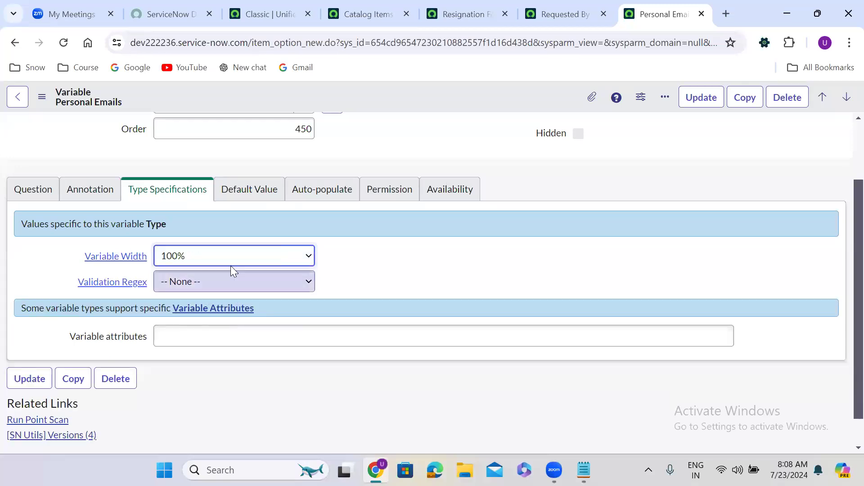
pyautogui.click(212, 257)
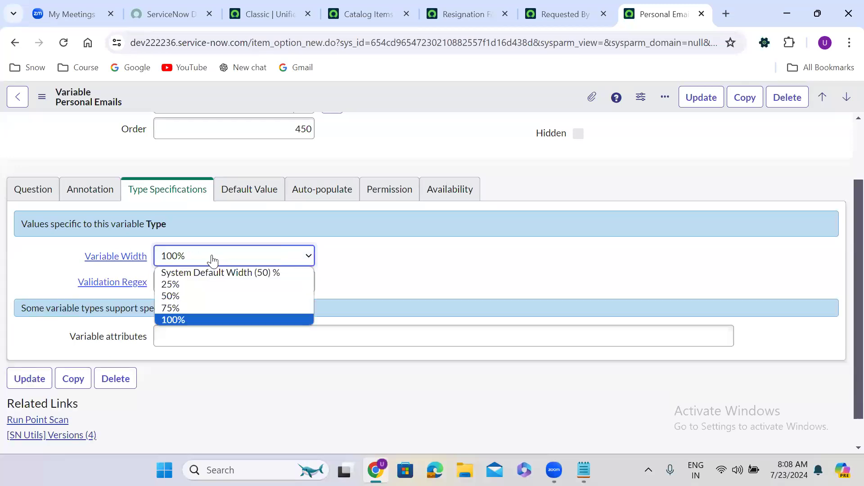
pyautogui.click(211, 297)
pyautogui.click(371, 281)
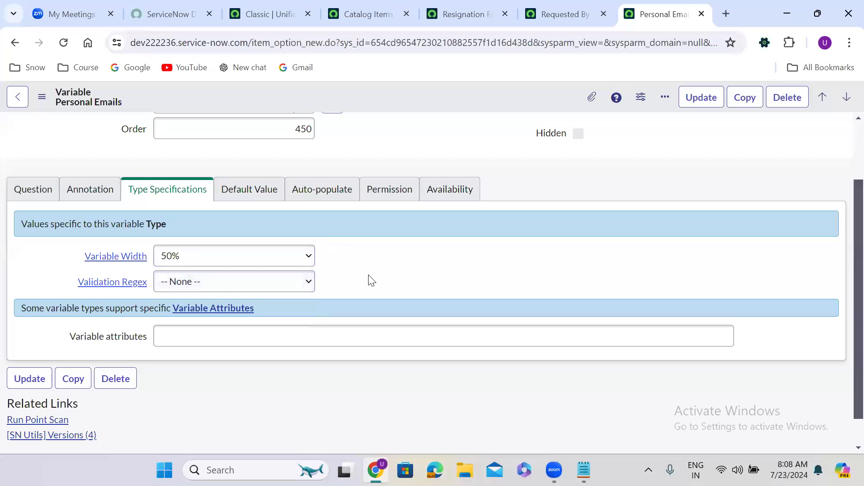
pyautogui.scroll(-1, 371, 281)
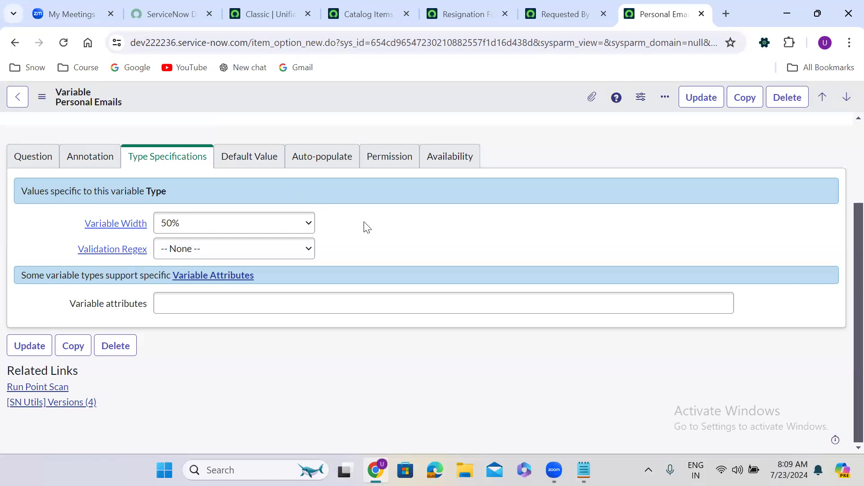
# Step: Open the Personal Email Validation client script from Resignation Form's Catalog Client Scripts and review its code
pyautogui.click(467, 17)
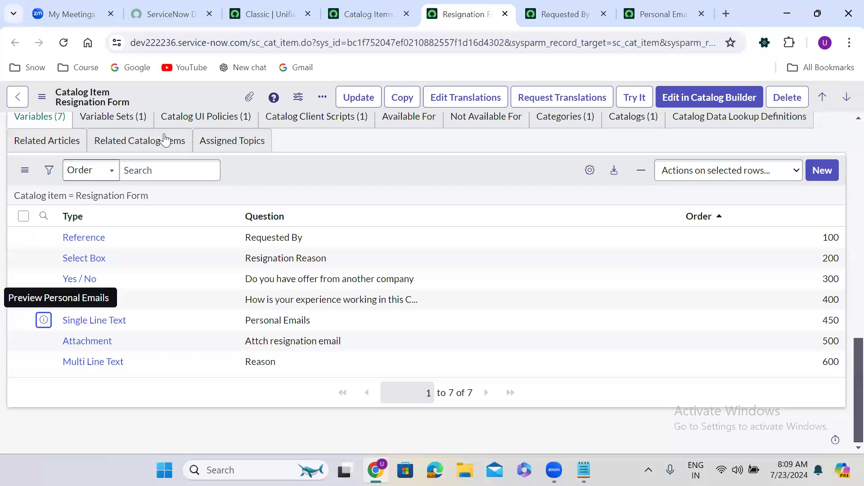
pyautogui.click(292, 120)
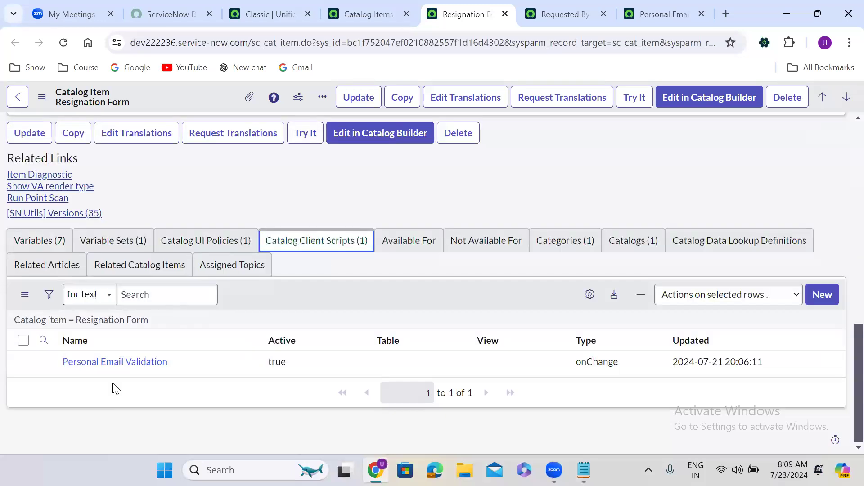
pyautogui.keyDown('ctrl'); pyautogui.click(96, 362); pyautogui.keyUp('ctrl')
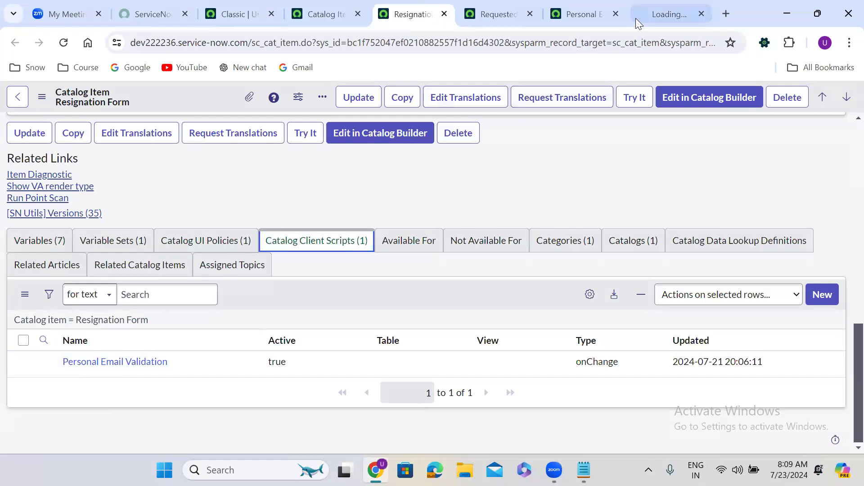
pyautogui.click(663, 10)
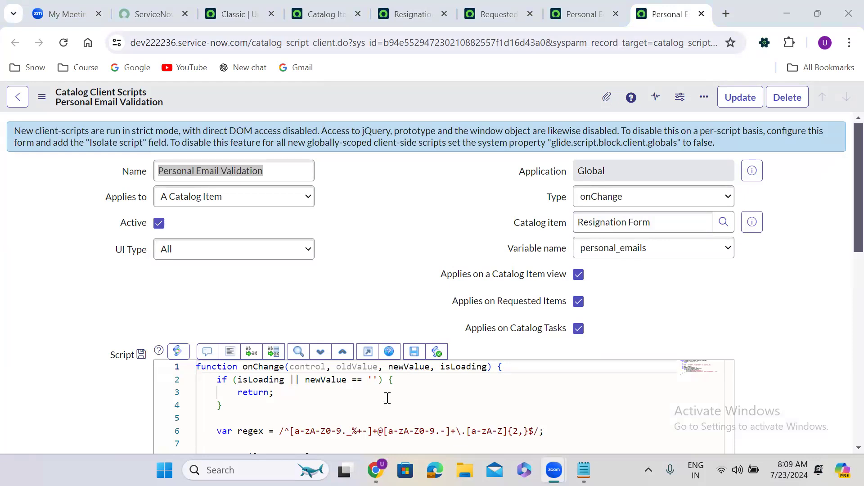
pyautogui.click(341, 306)
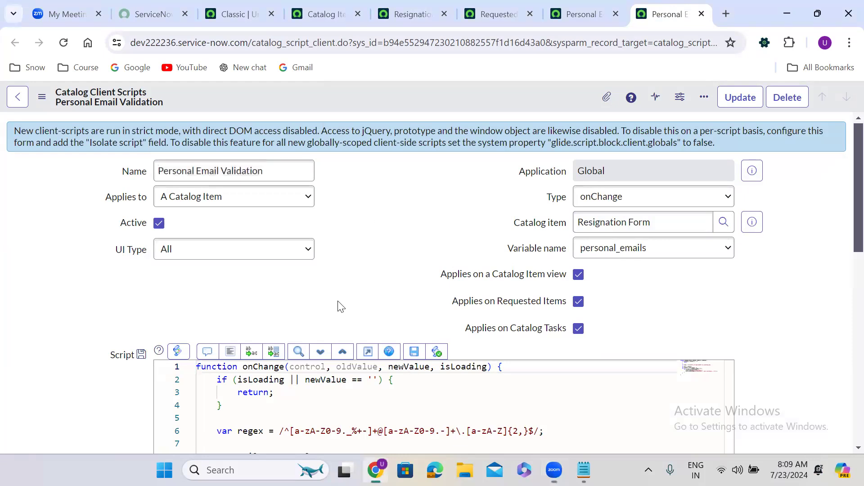
pyautogui.scroll(-5, 340, 306)
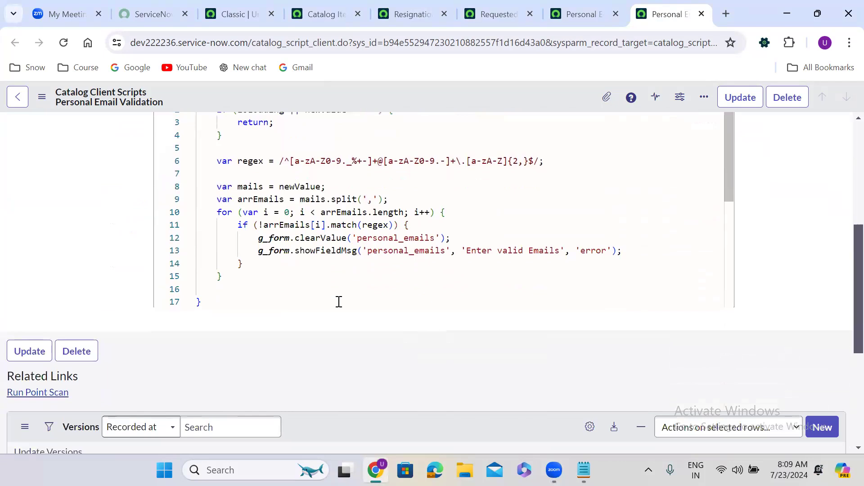
pyautogui.scroll(1, 339, 301)
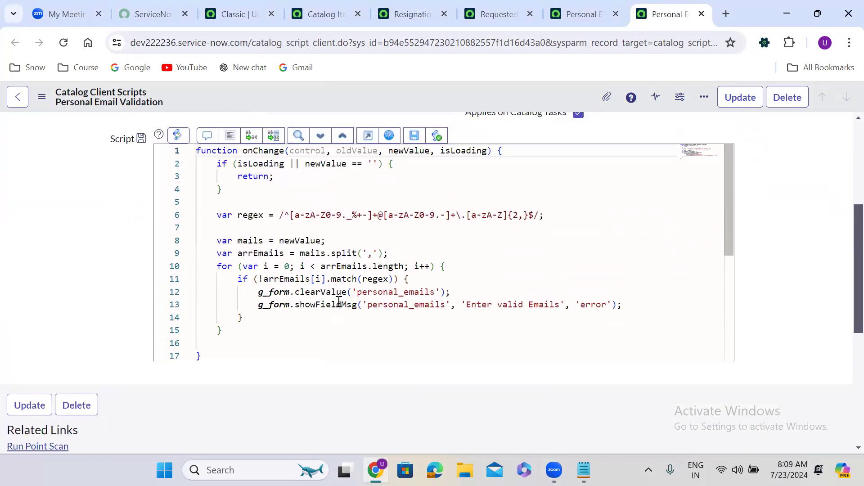
pyautogui.scroll(4, 338, 302)
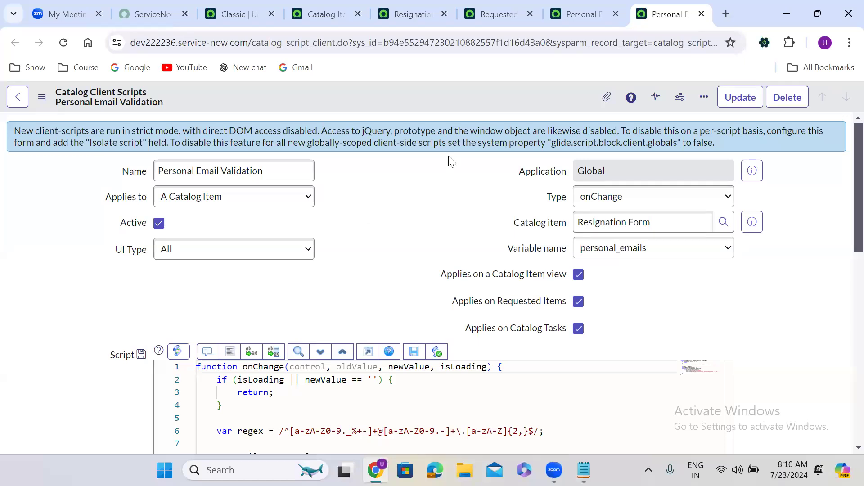
pyautogui.click(580, 7)
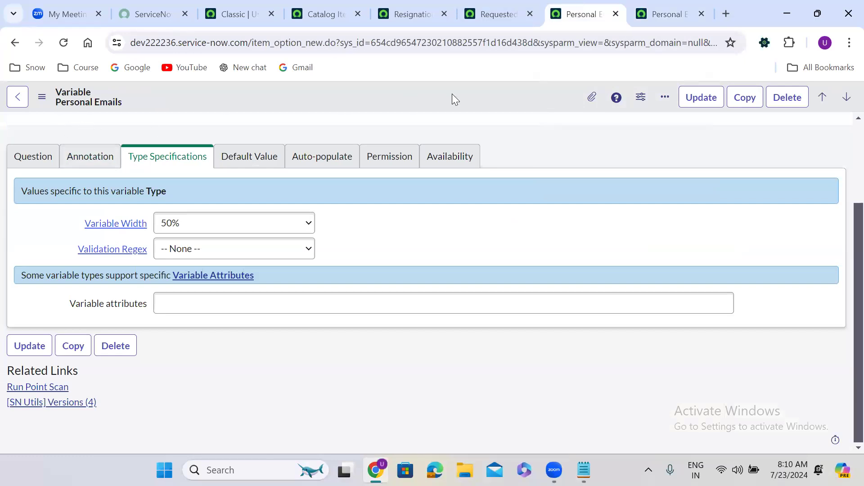
# Step: Glance at the Requested By and Resignation Form tabs, then return to Personal Emails
pyautogui.click(490, 17)
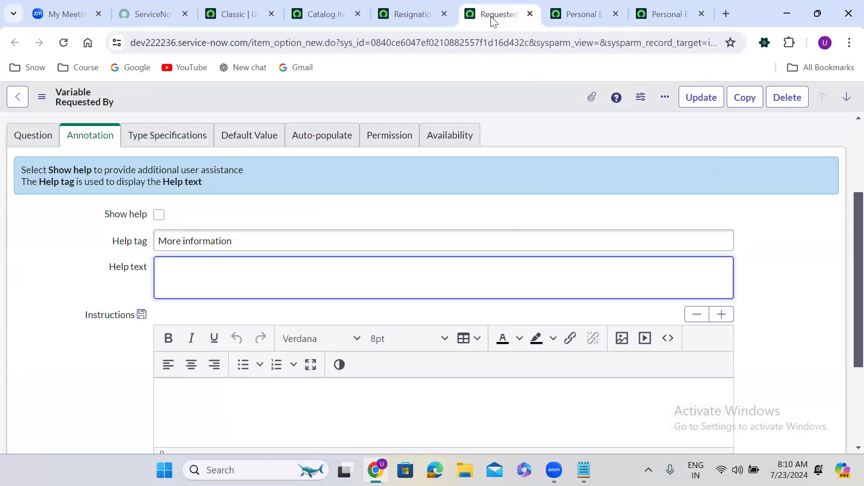
pyautogui.click(429, 6)
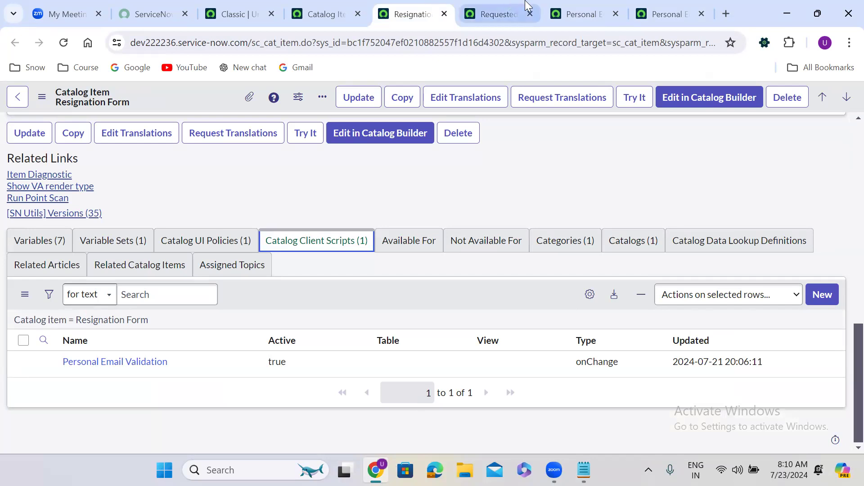
pyautogui.click(575, 7)
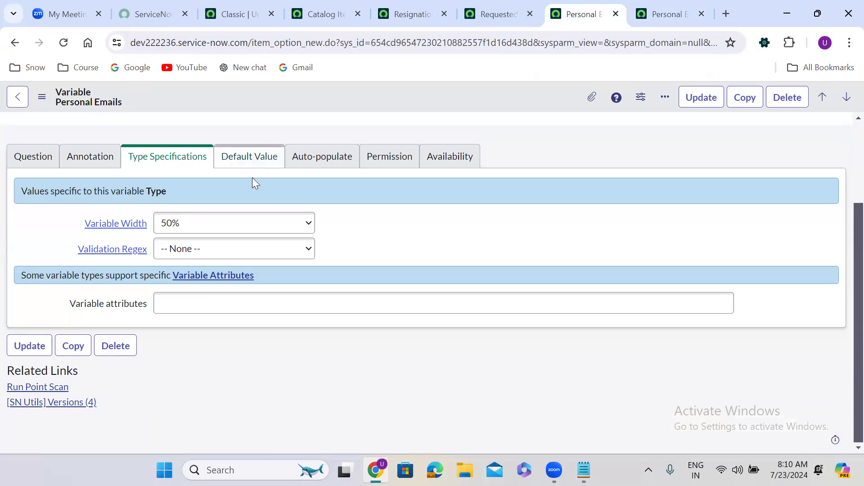
# Step: Select Email in the Personal Emails variable's Validation Regex dropdown
pyautogui.click(181, 250)
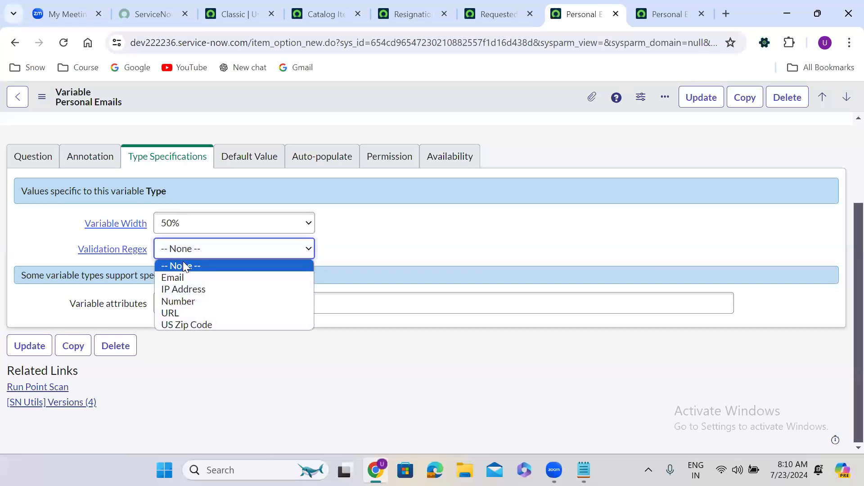
pyautogui.click(187, 277)
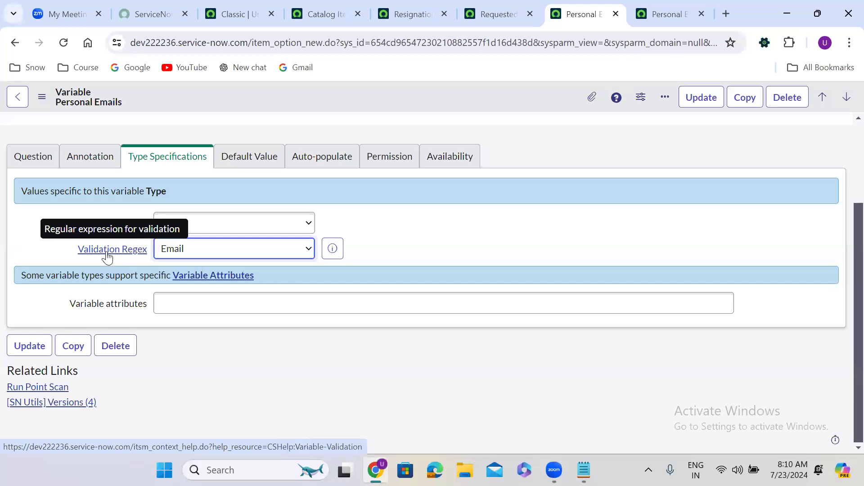
pyautogui.click(174, 249)
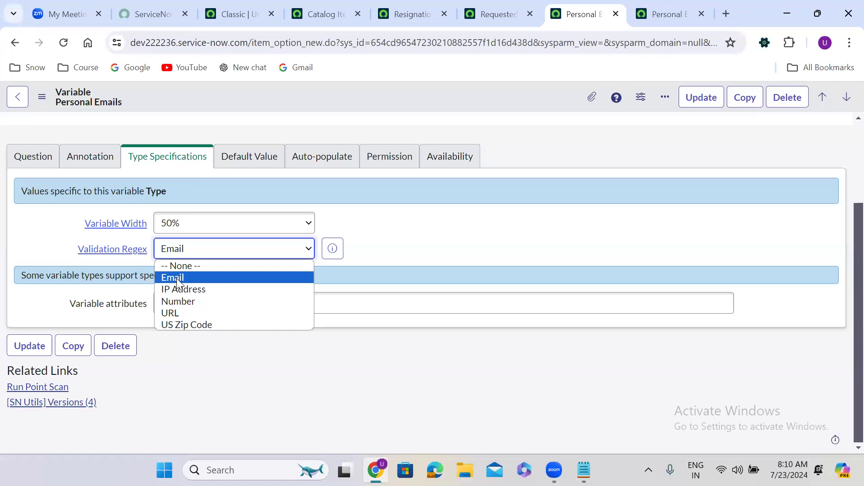
pyautogui.click(176, 278)
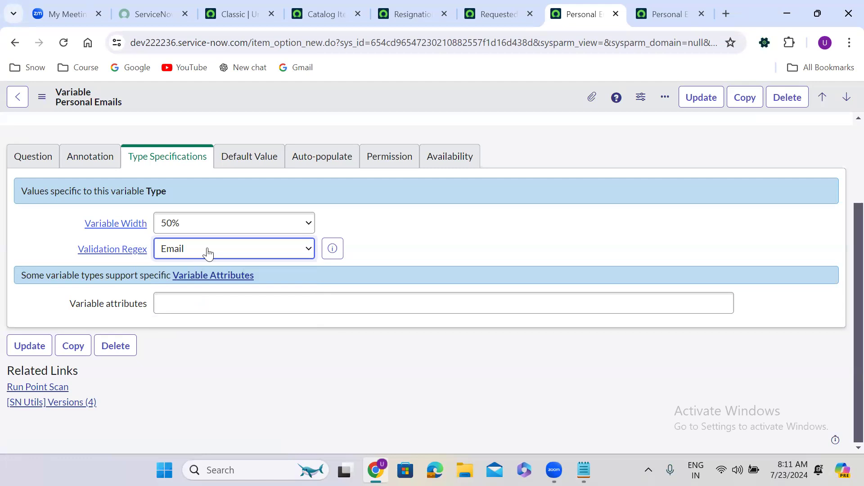
pyautogui.click(174, 253)
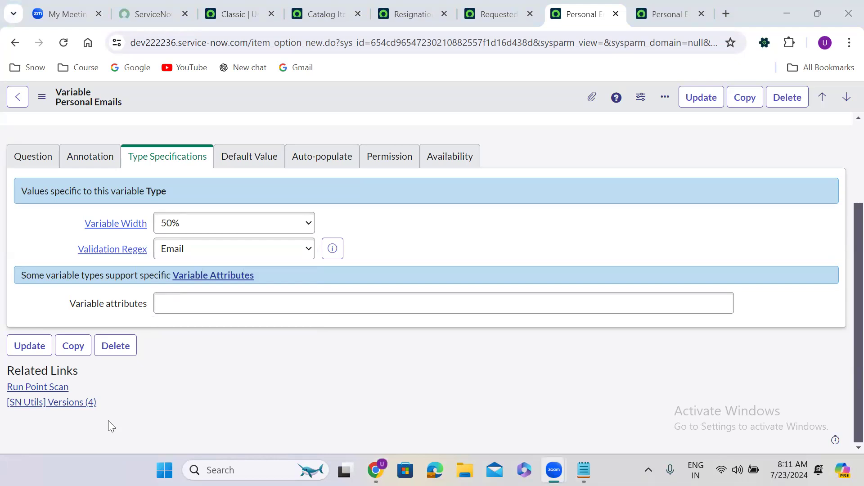
# Step: Change the Validation Regex from Email to -- None --
pyautogui.click(176, 259)
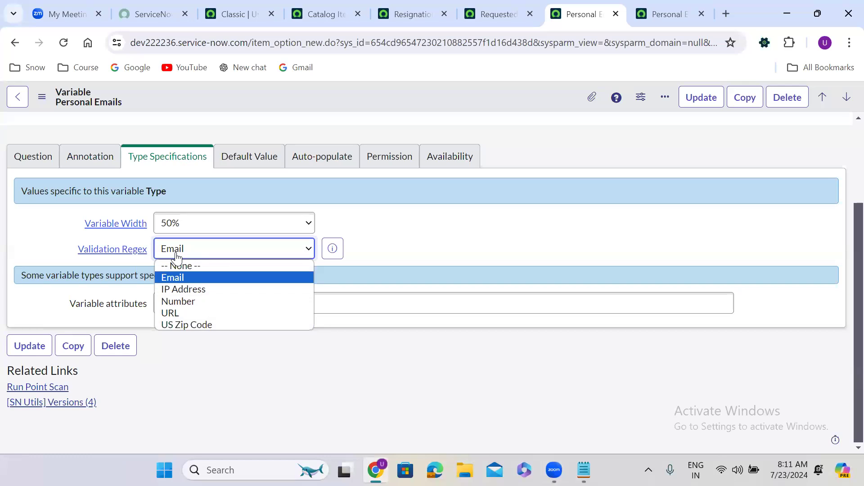
pyautogui.click(179, 276)
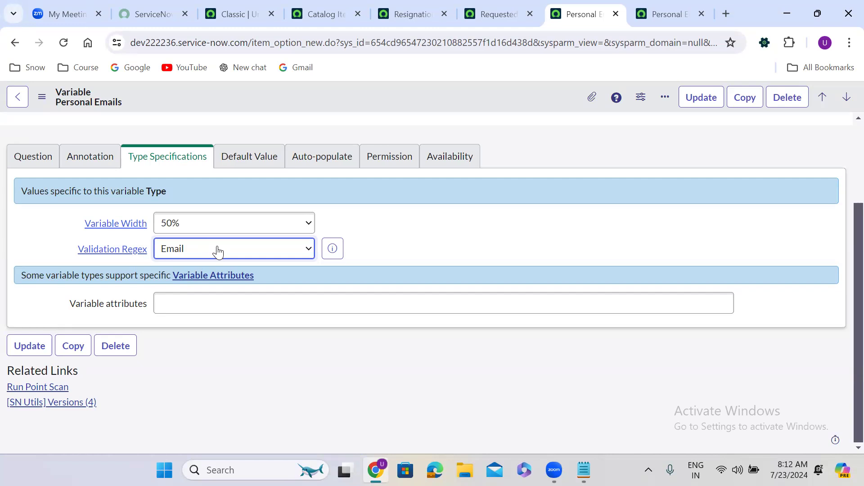
pyautogui.click(217, 251)
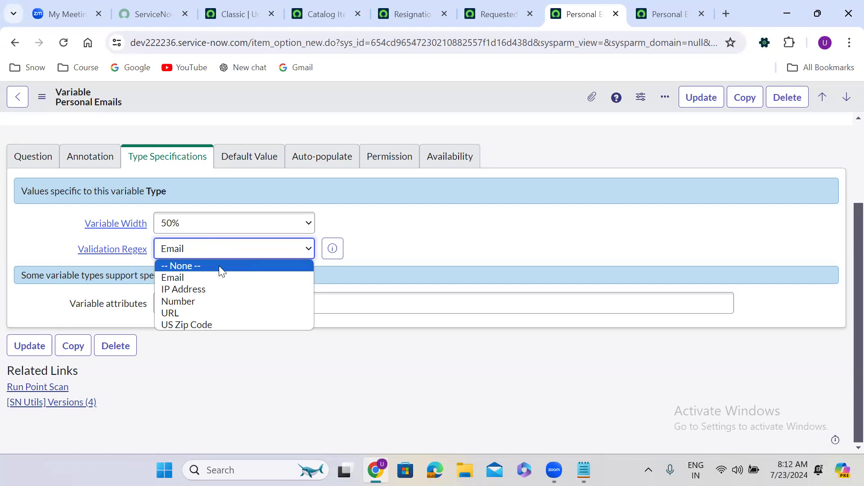
pyautogui.click(188, 266)
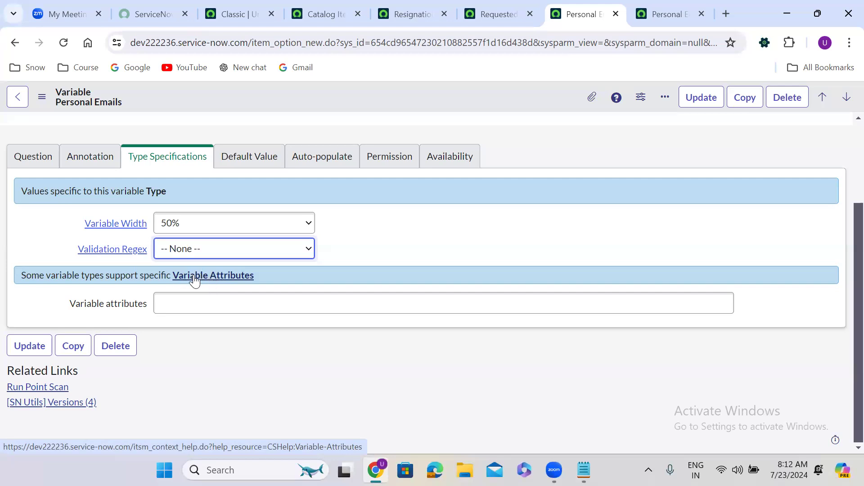
pyautogui.keyDown('ctrl'); pyautogui.click(209, 278); pyautogui.keyUp('ctrl')
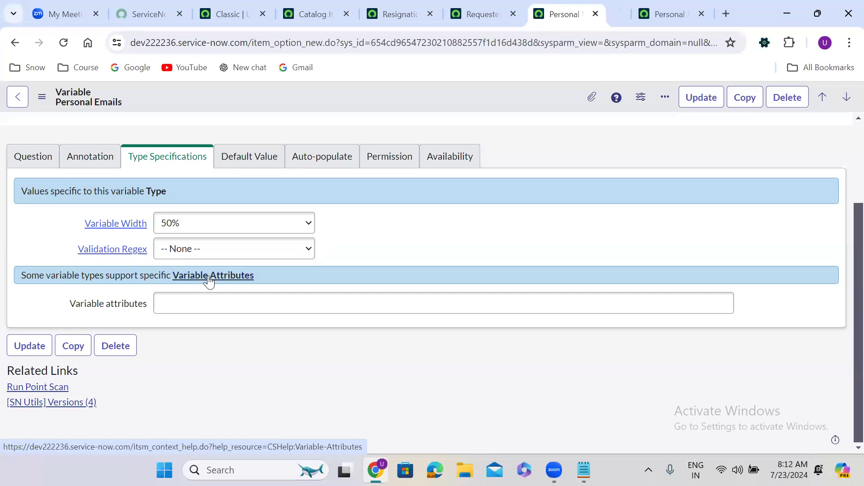
pyautogui.click(593, 9)
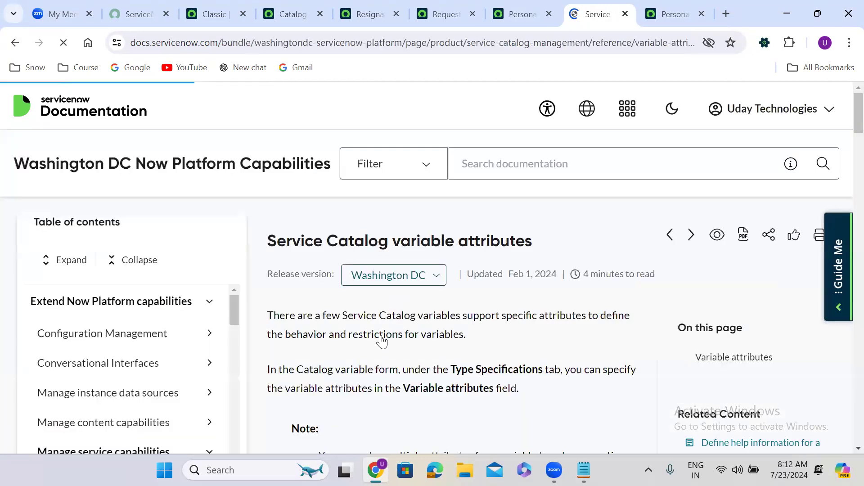
pyautogui.scroll(-5, 381, 341)
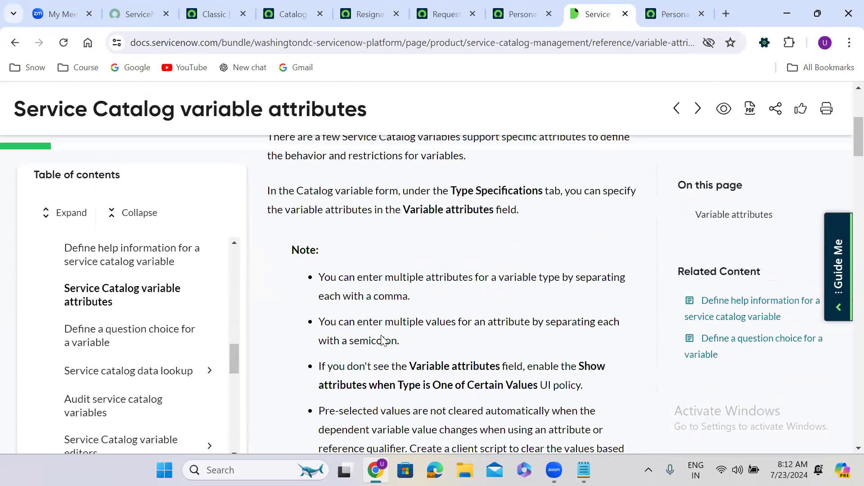
pyautogui.scroll(-5, 382, 341)
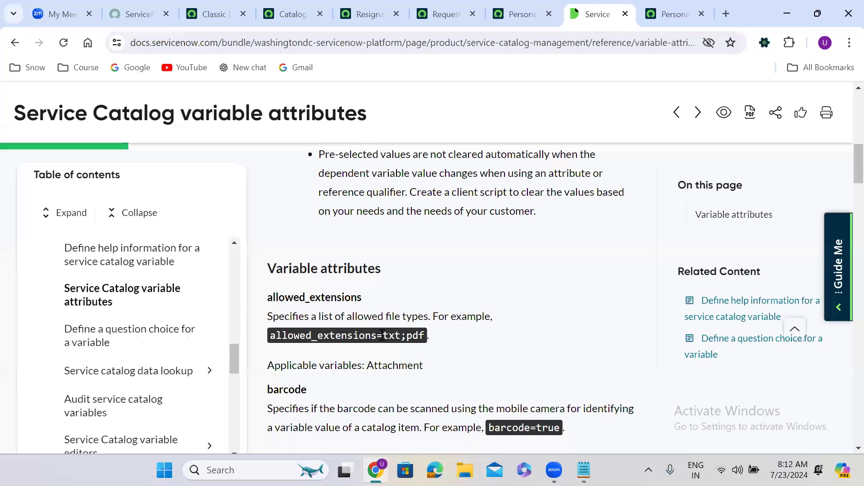
pyautogui.scroll(-5, 382, 340)
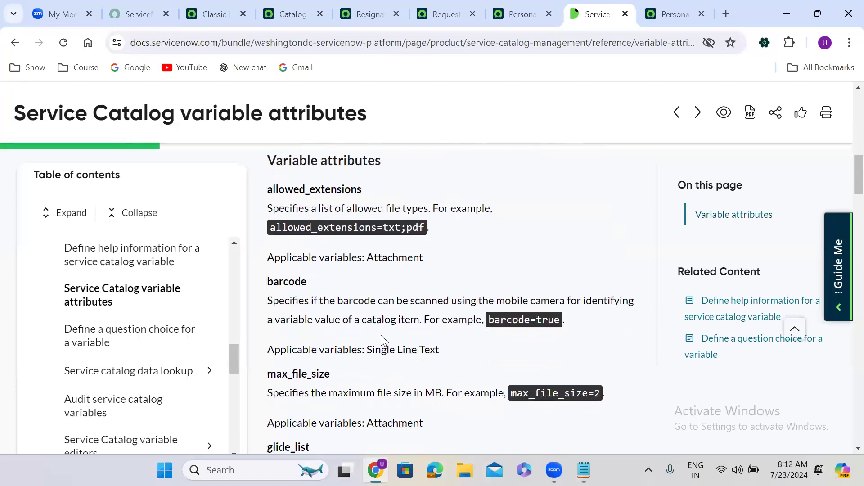
pyautogui.scroll(-10, 382, 342)
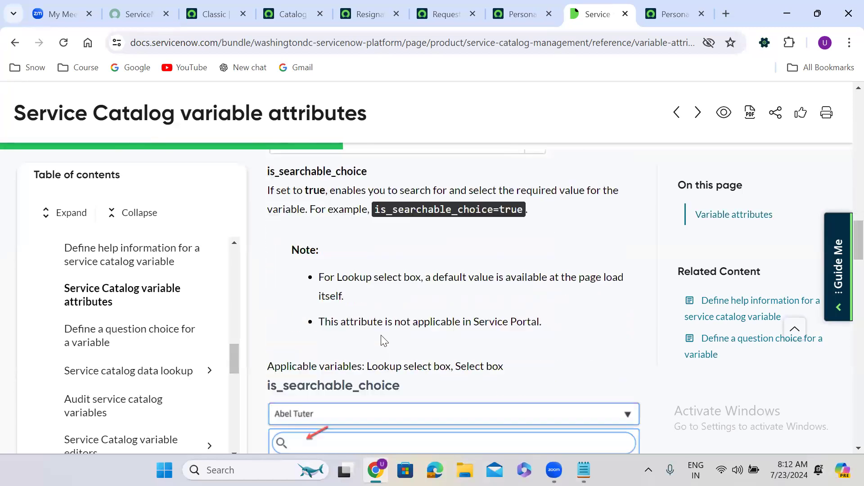
pyautogui.scroll(-8, 382, 340)
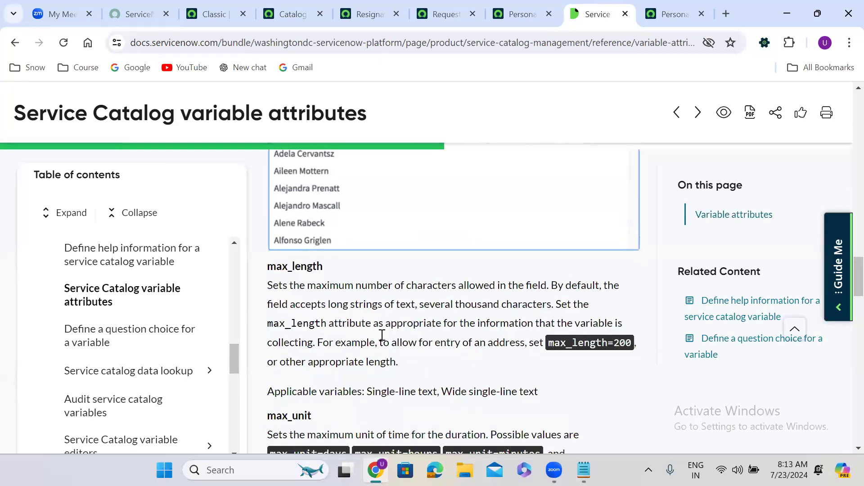
pyautogui.scroll(-5, 381, 341)
pyautogui.scroll(-8, 382, 341)
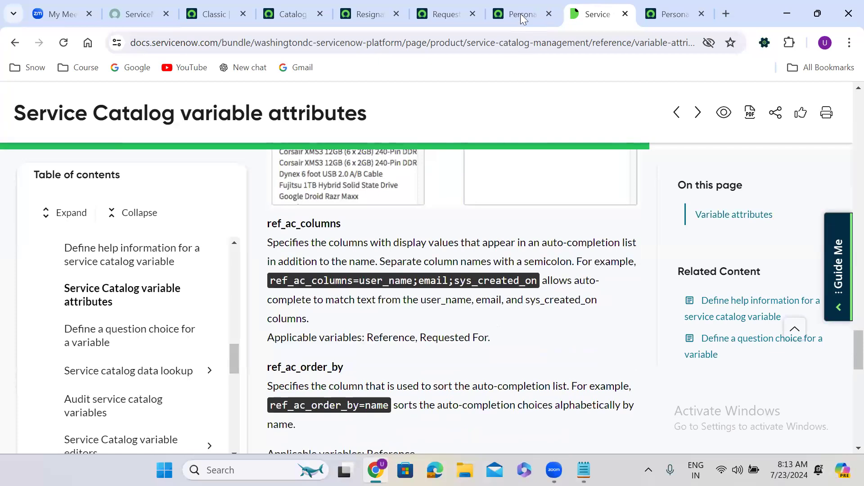
pyautogui.click(504, 3)
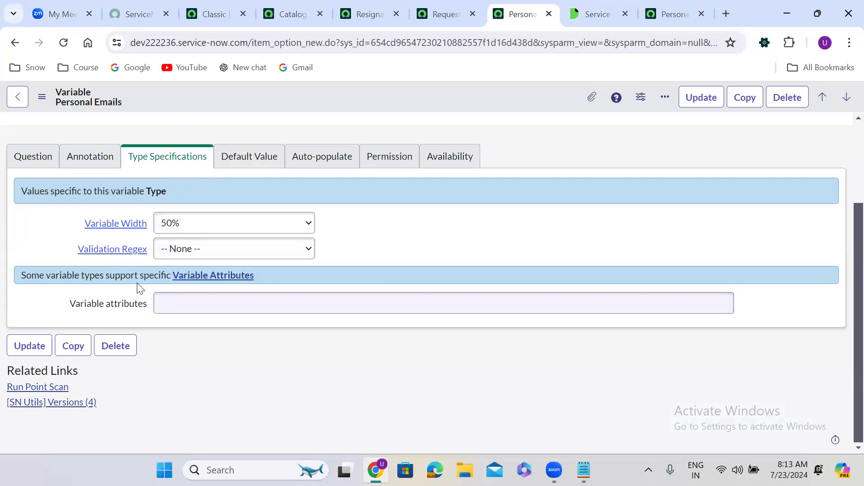
pyautogui.click(588, 3)
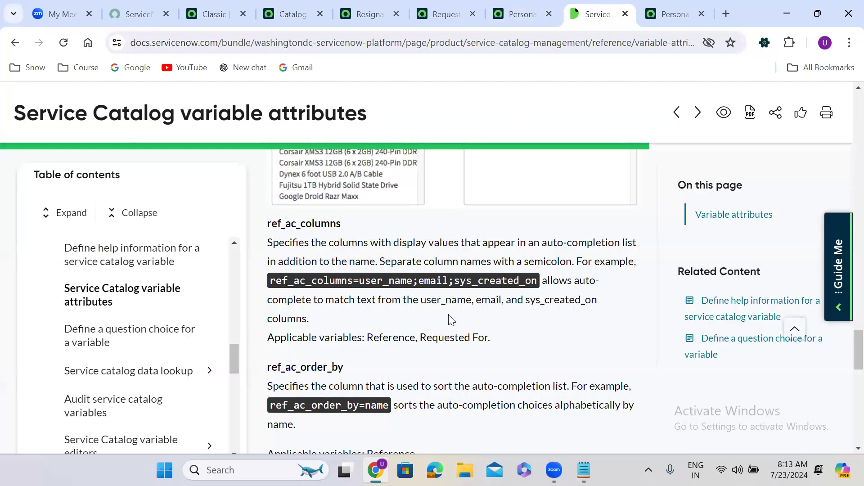
pyautogui.scroll(-8, 451, 320)
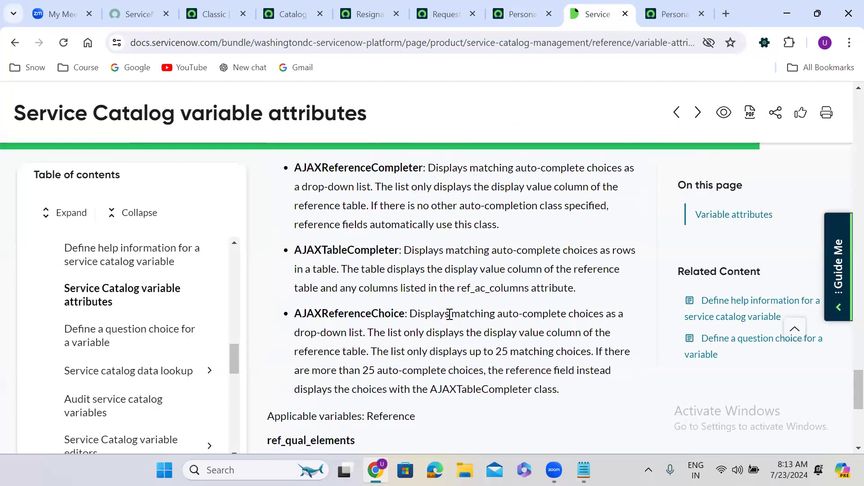
pyautogui.scroll(-6, 449, 315)
pyautogui.scroll(1, 450, 319)
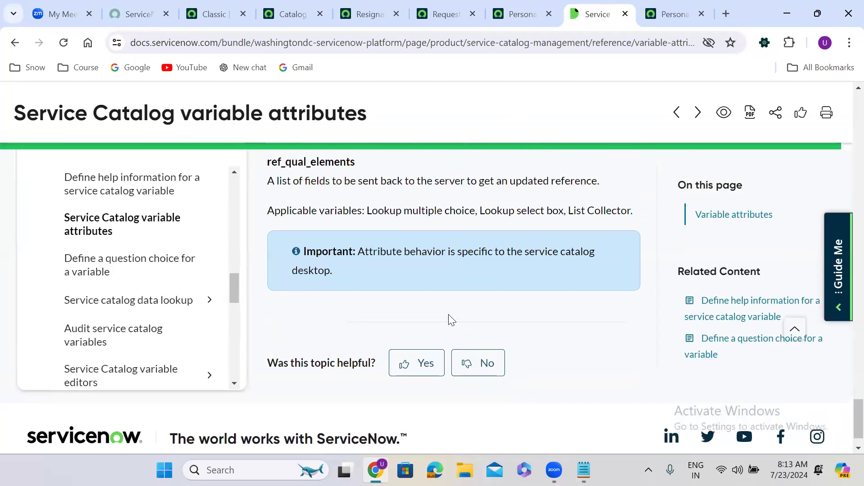
pyautogui.scroll(9, 452, 320)
pyautogui.scroll(-2, 451, 319)
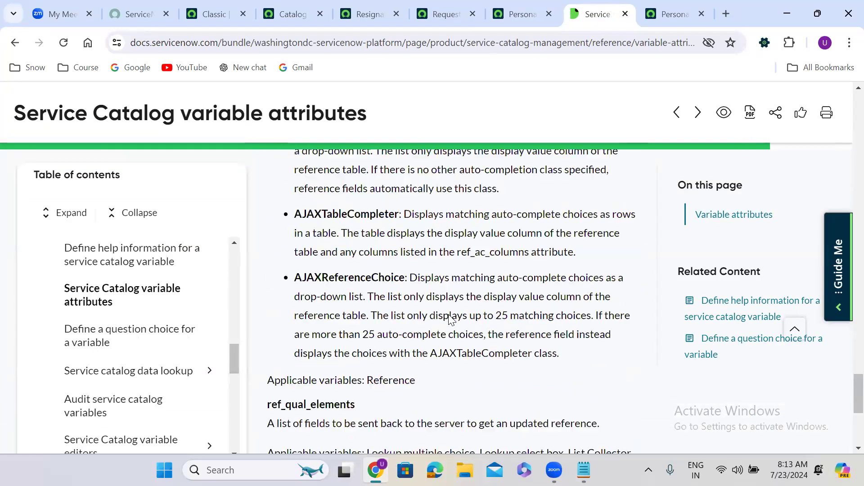
pyautogui.scroll(-3, 452, 320)
pyautogui.scroll(7, 450, 319)
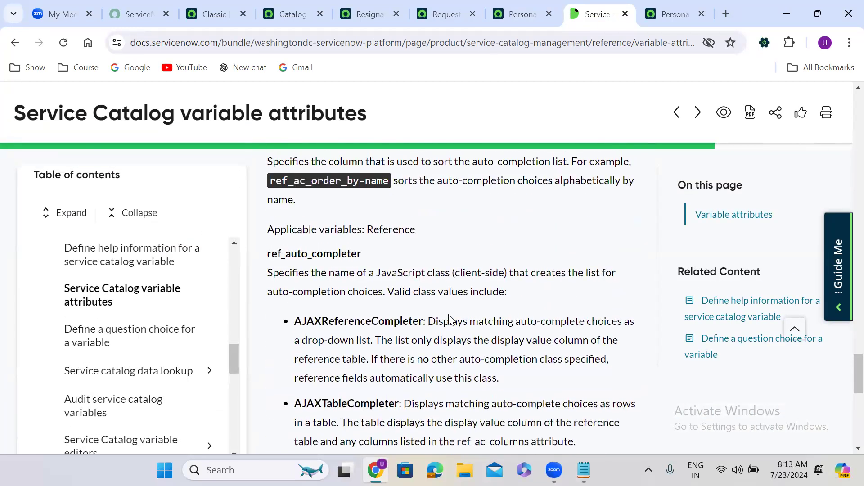
pyautogui.scroll(6, 450, 318)
pyautogui.scroll(7, 451, 319)
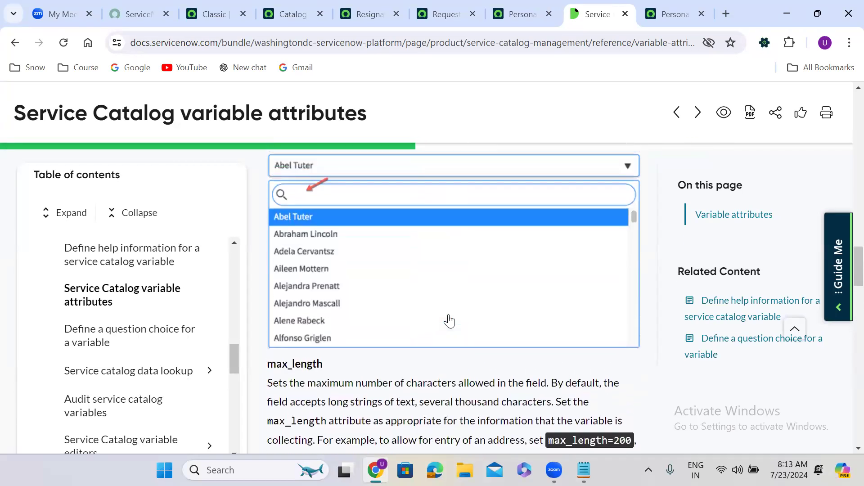
pyautogui.scroll(-5, 449, 320)
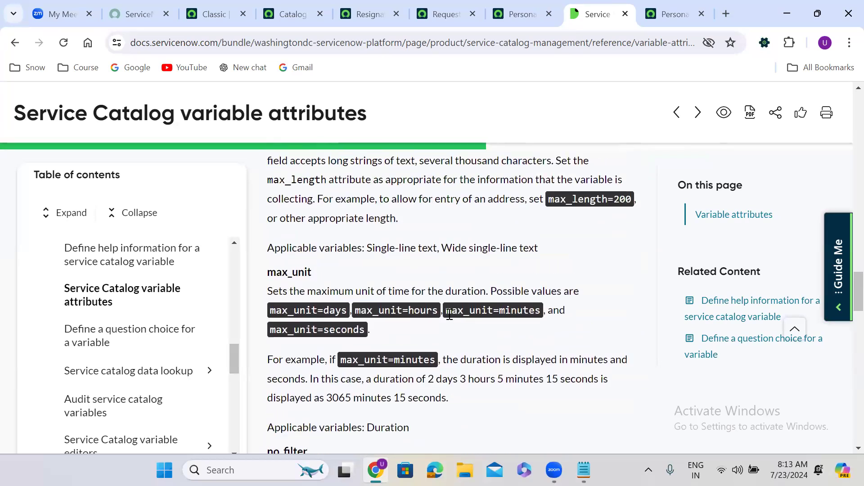
pyautogui.scroll(2, 450, 317)
pyautogui.scroll(1, 451, 319)
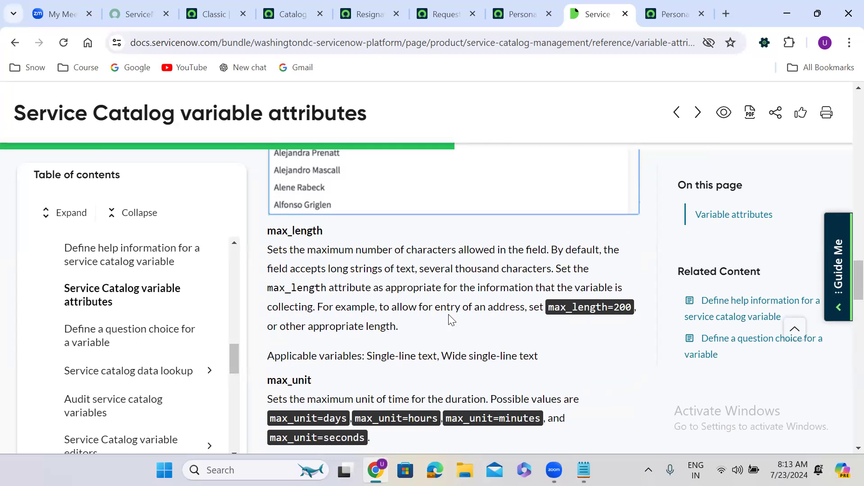
pyautogui.scroll(-2, 451, 318)
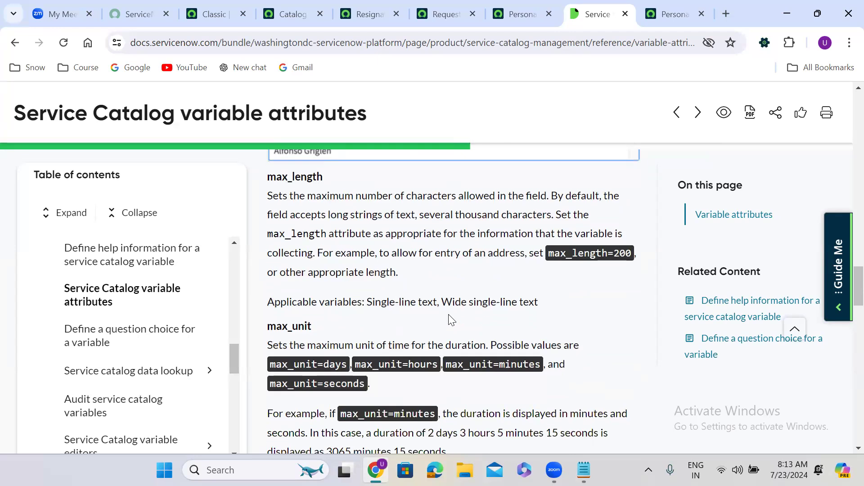
pyautogui.scroll(-3, 451, 319)
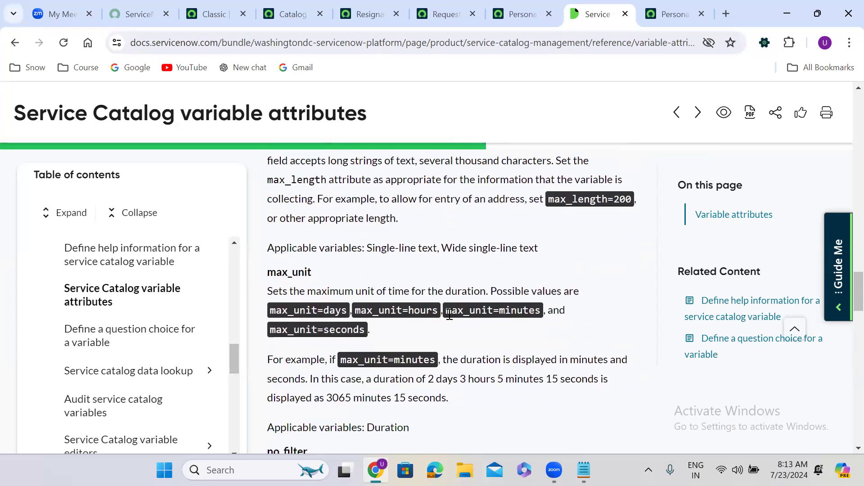
pyautogui.scroll(-3, 451, 319)
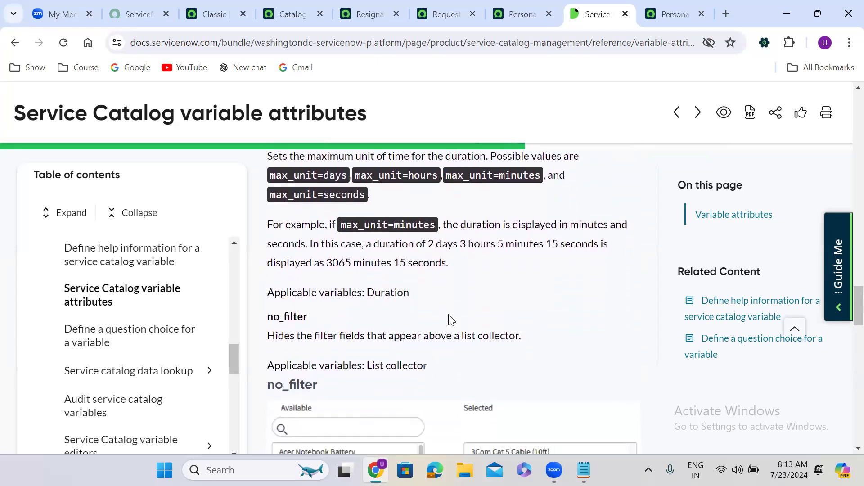
pyautogui.scroll(-6, 451, 319)
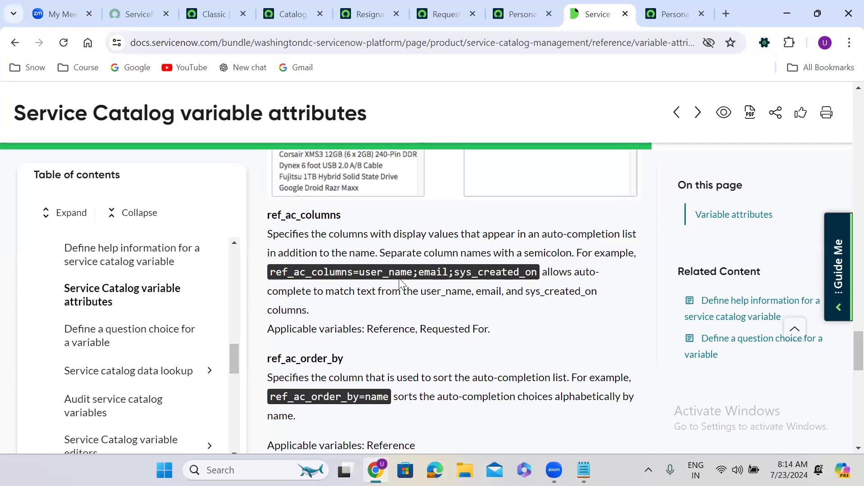
pyautogui.moveTo(272, 269); pyautogui.dragTo(540, 273)
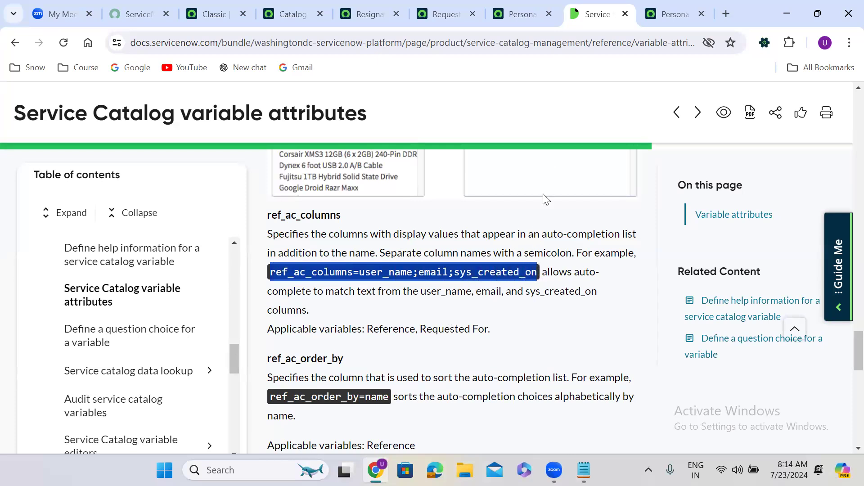
pyautogui.doubleClick(386, 329)
pyautogui.doubleClick(450, 330)
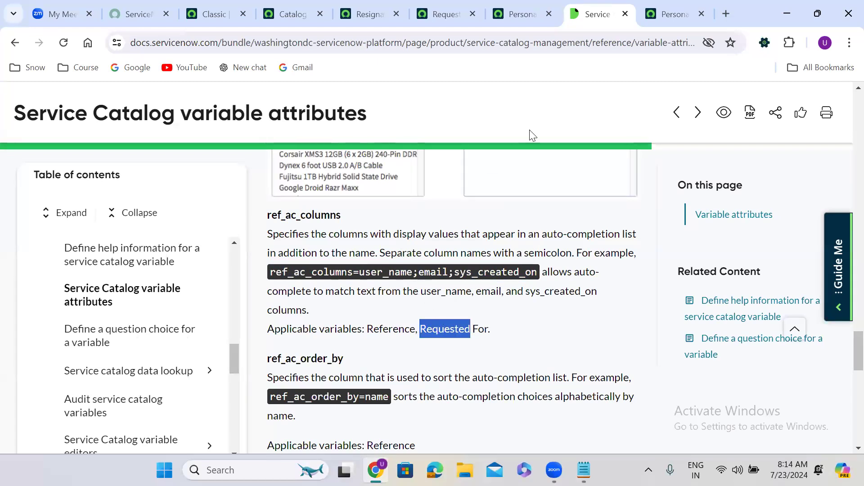
pyautogui.click(524, 14)
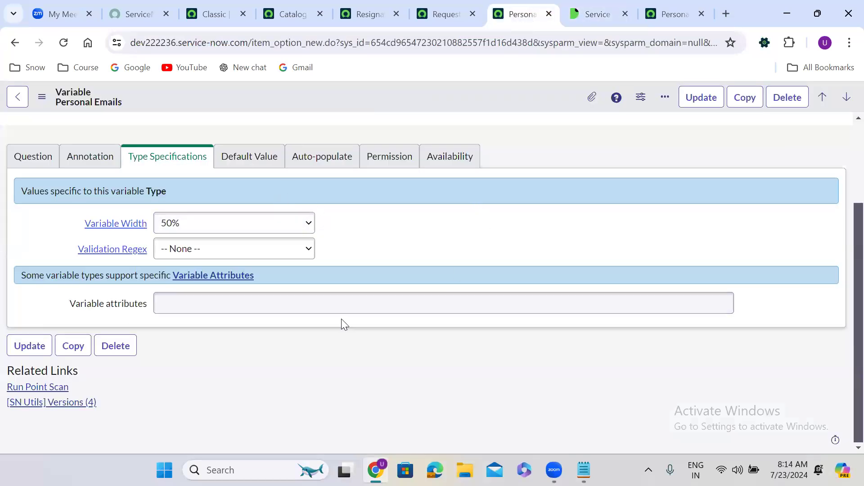
# Step: Enter max_length in Personal Emails' Variable attributes, then find the max_length entry in the documentation
pyautogui.click(284, 303)
pyautogui.write('max_length')
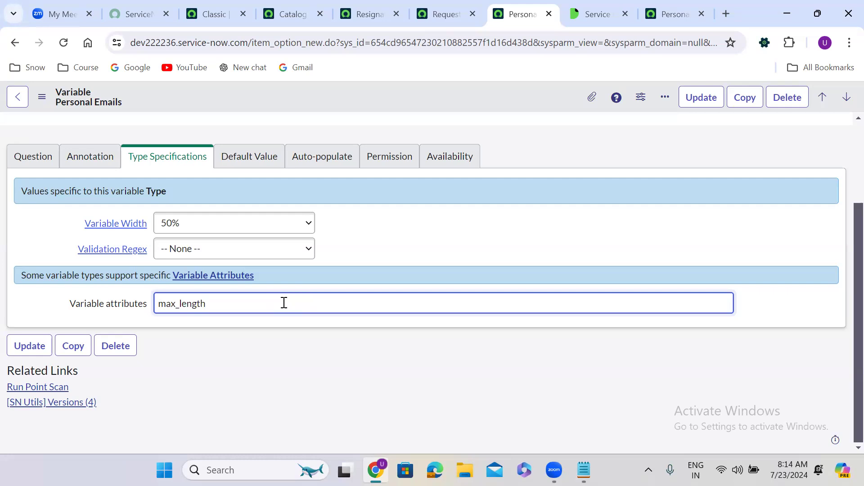
pyautogui.click(592, 14)
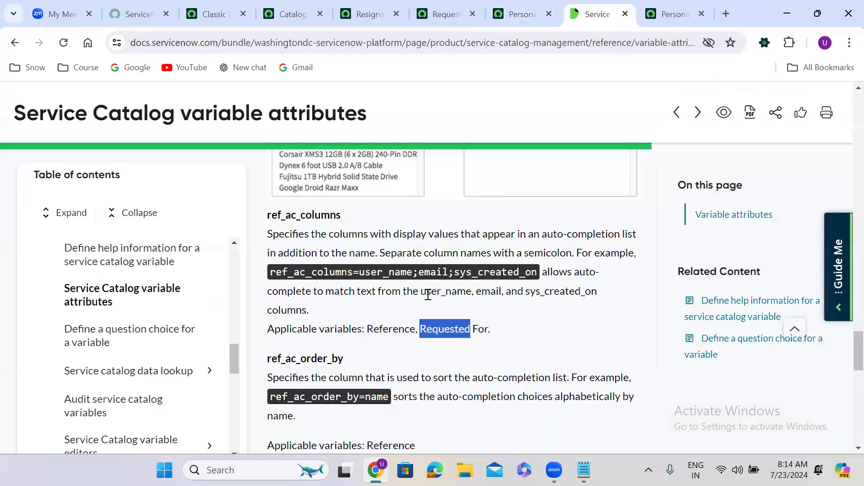
pyautogui.click(394, 304)
pyautogui.scroll(1, 393, 302)
pyautogui.scroll(6, 394, 302)
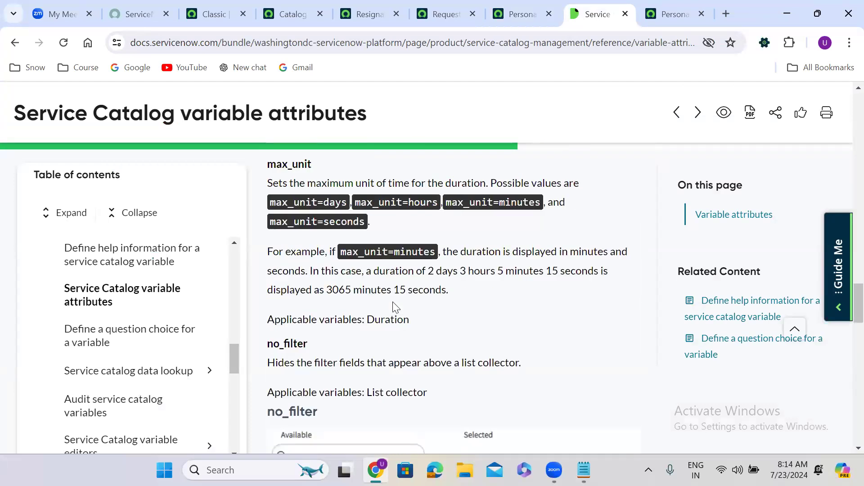
pyautogui.scroll(8, 394, 307)
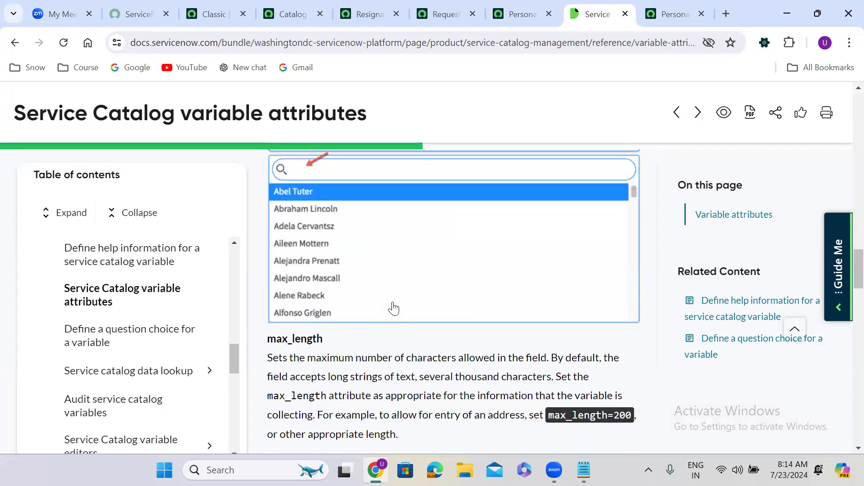
pyautogui.scroll(3, 394, 308)
pyautogui.scroll(-7, 395, 308)
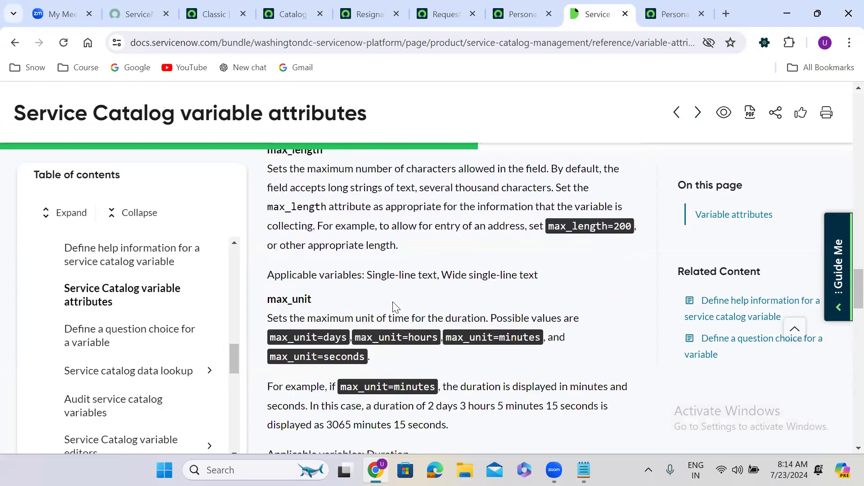
# Step: Complete the Personal Emails Variable attributes value as max_length=200
pyautogui.click(446, 12)
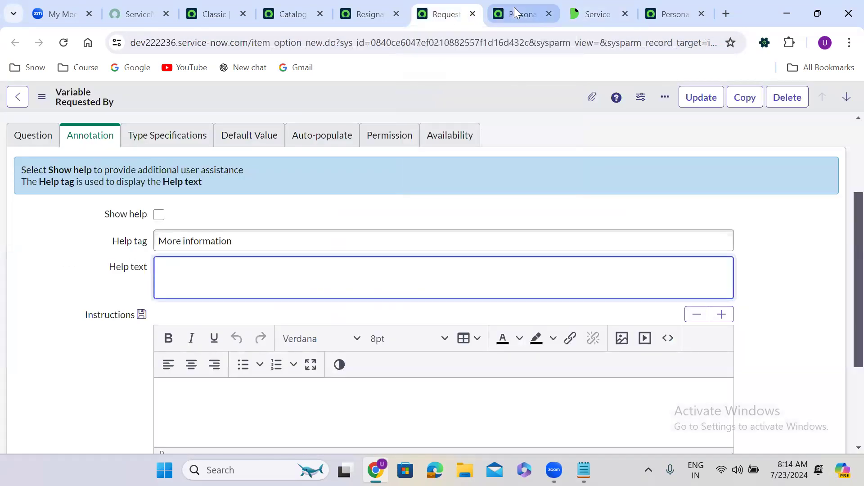
pyautogui.click(518, 13)
pyautogui.write('=200')
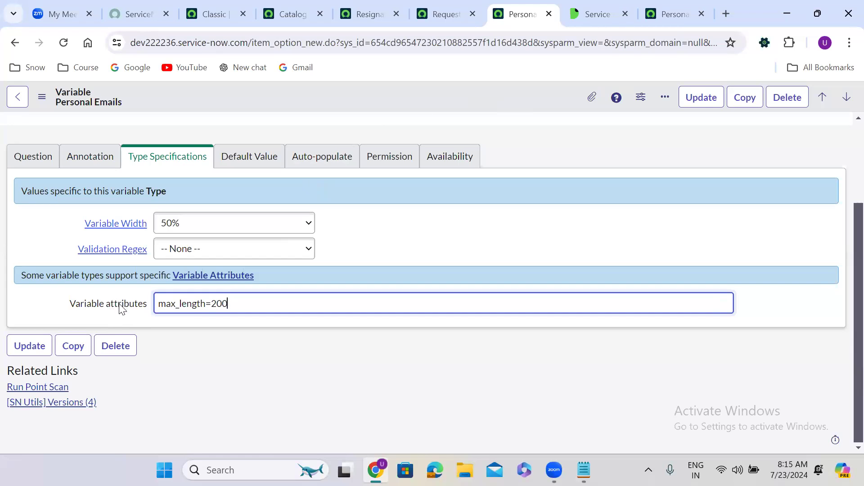
# Step: Look through the Default Value and Auto-populate tabs, ending on the Permission tab's read, write and create roles
pyautogui.click(232, 162)
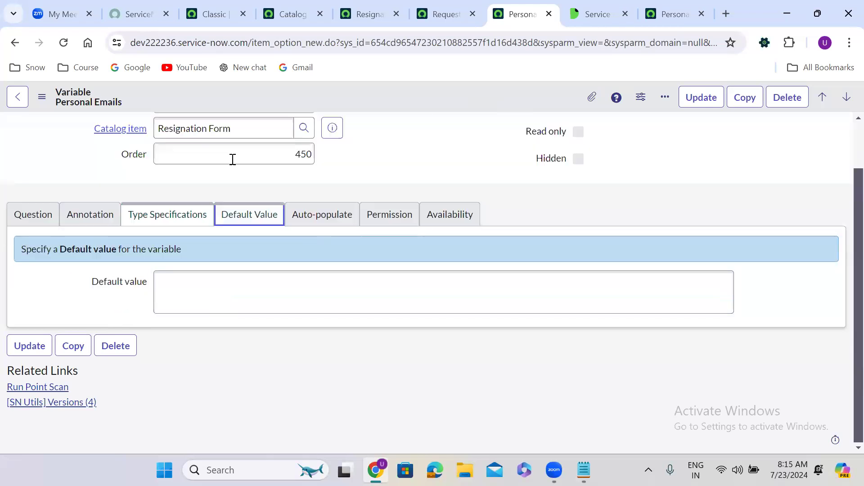
pyautogui.click(214, 295)
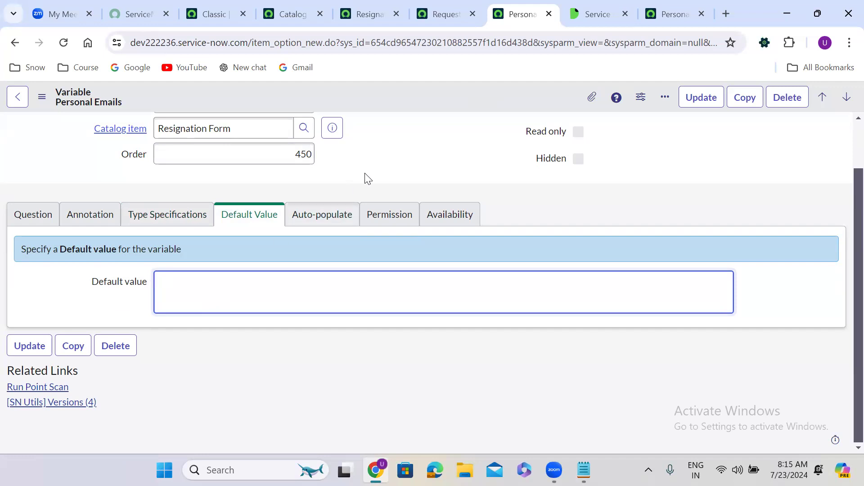
pyautogui.click(329, 218)
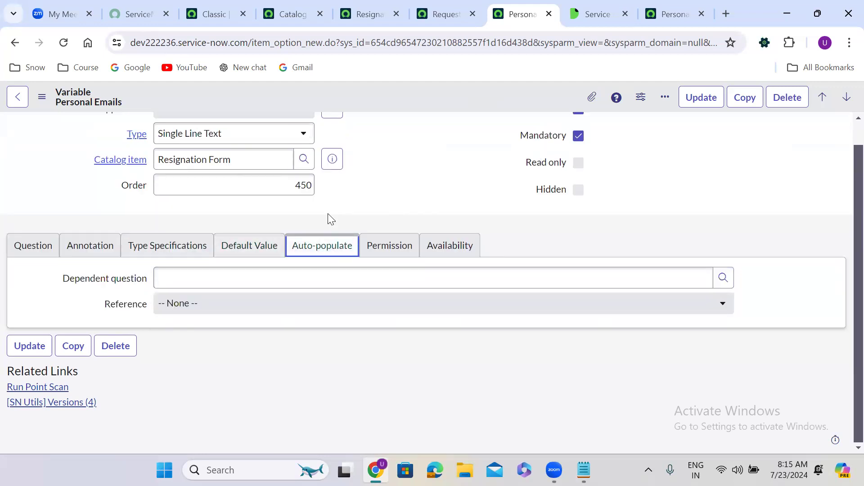
pyautogui.click(395, 246)
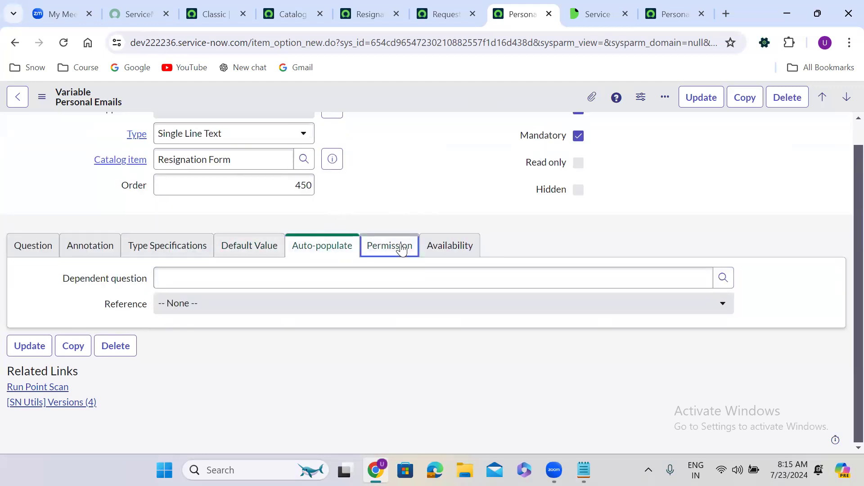
pyautogui.scroll(-3, 368, 186)
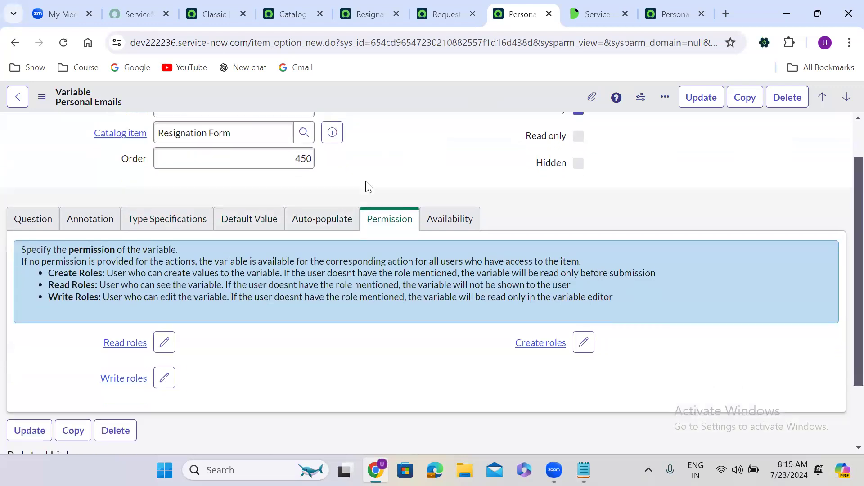
# Step: Open the Read roles slushbucket for the Personal Emails variable
pyautogui.scroll(-1, 365, 181)
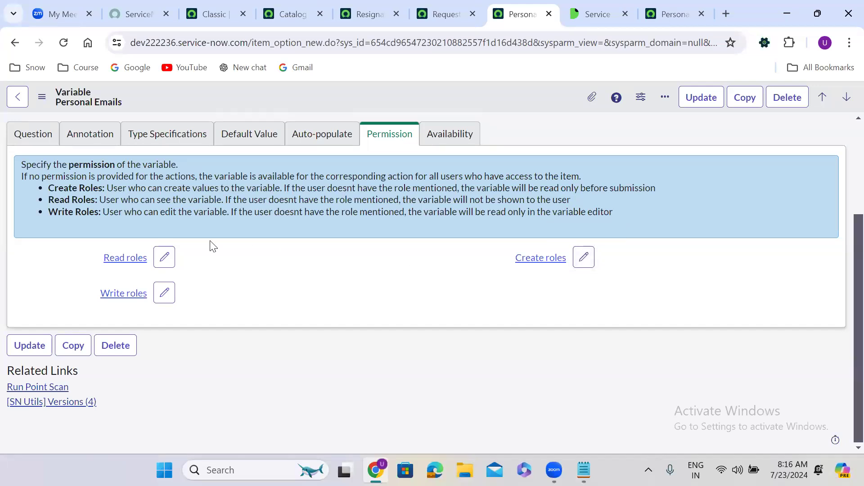
pyautogui.click(164, 258)
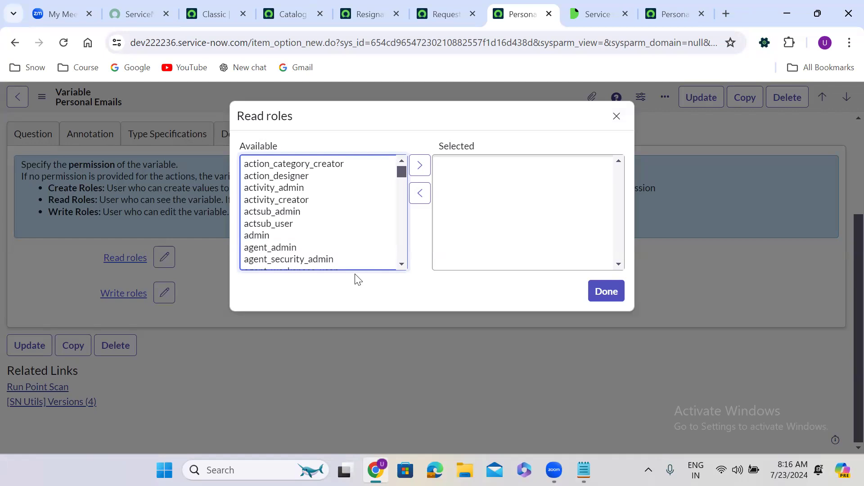
# Step: Close the Read roles picker and open User Administration > Roles in a new tab
pyautogui.click(617, 116)
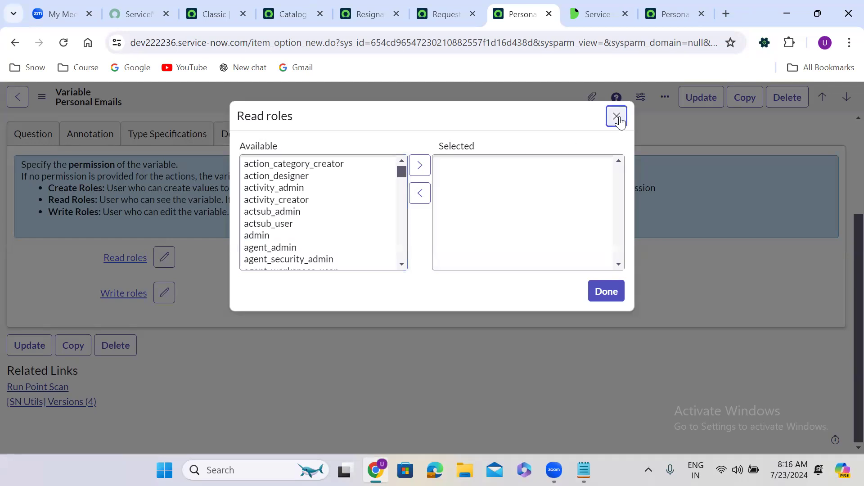
pyautogui.click(219, 15)
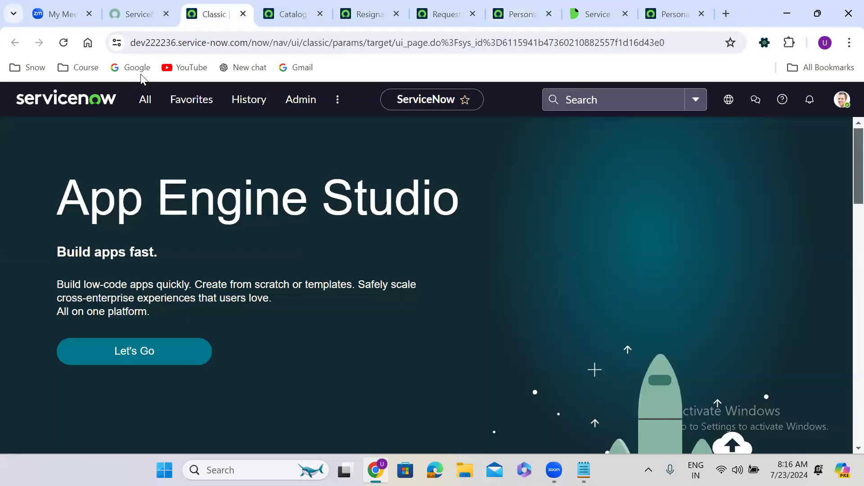
pyautogui.click(145, 100)
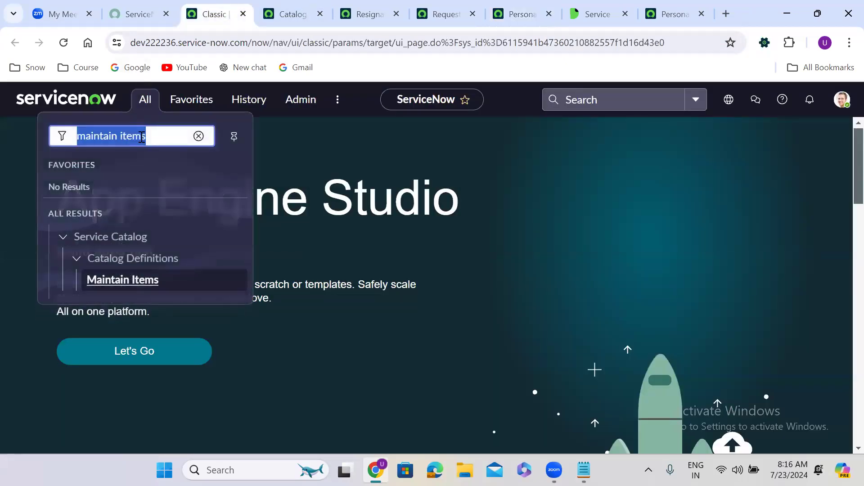
pyautogui.write('user ad')
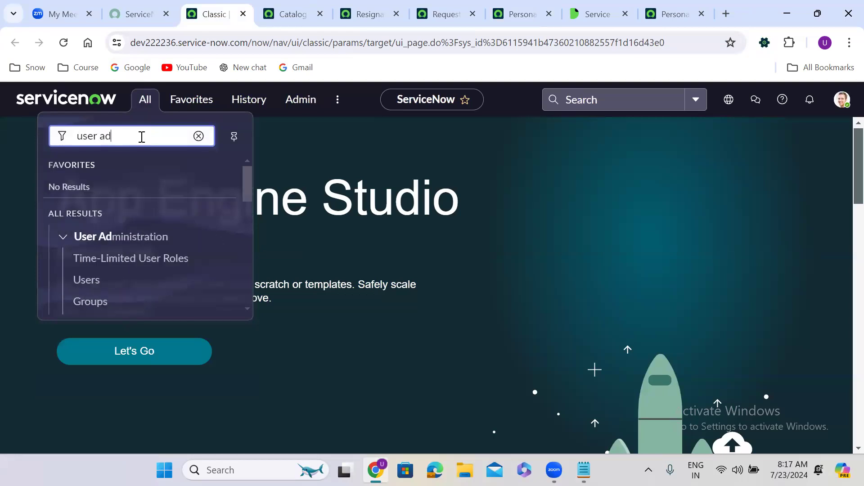
pyautogui.click(247, 310)
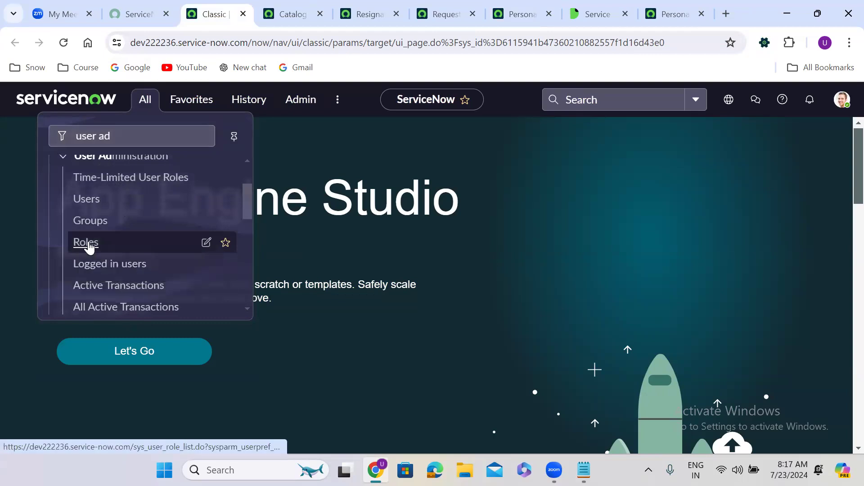
pyautogui.rightClick(89, 247)
pyautogui.click(163, 256)
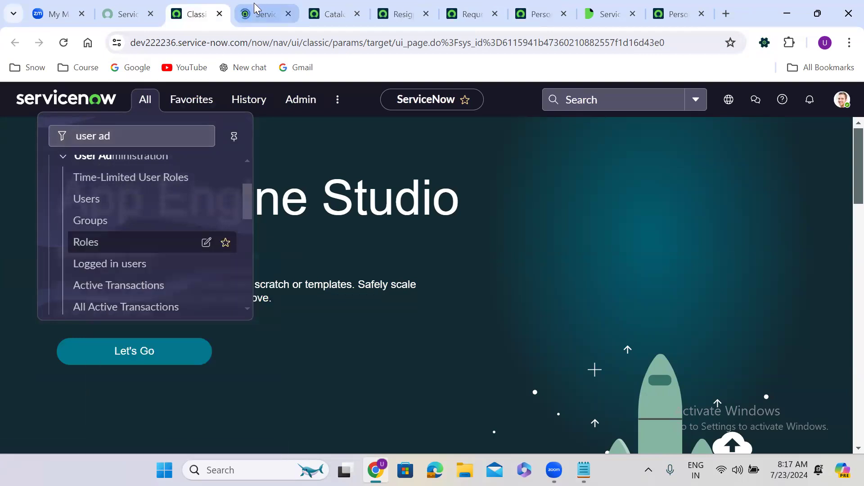
pyautogui.click(258, 14)
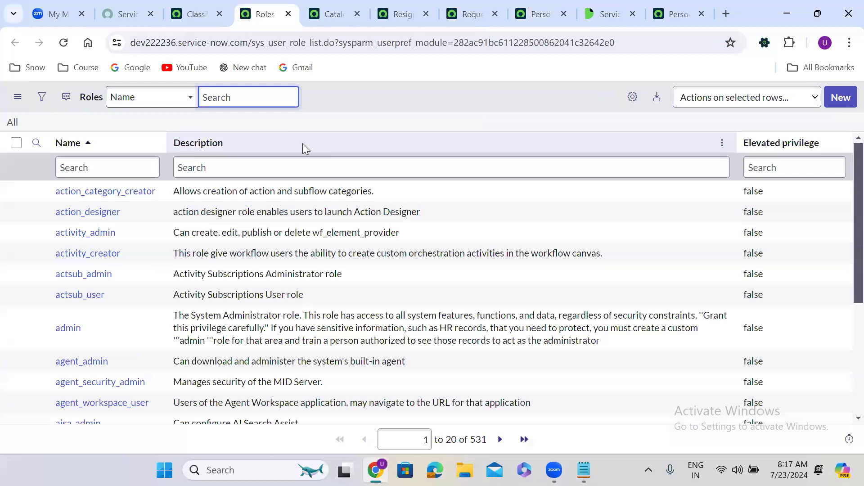
# Step: Add a new role named demo_admin from the Roles list and save it
pyautogui.click(346, 121)
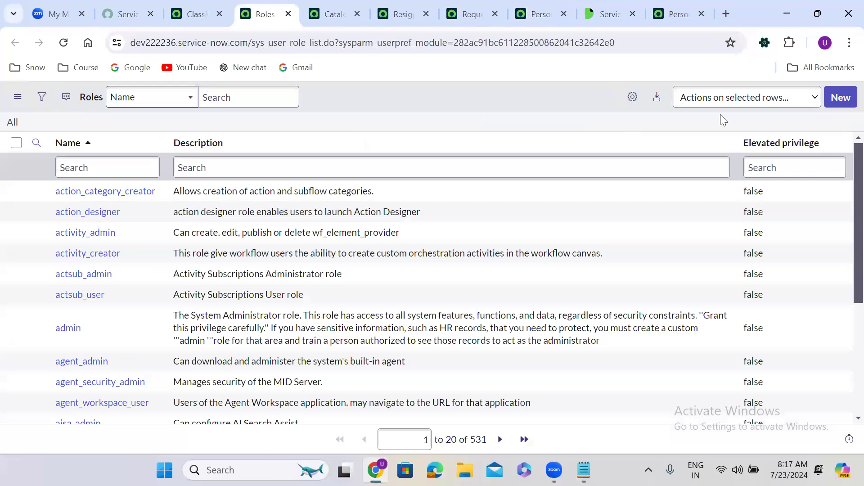
pyautogui.click(846, 96)
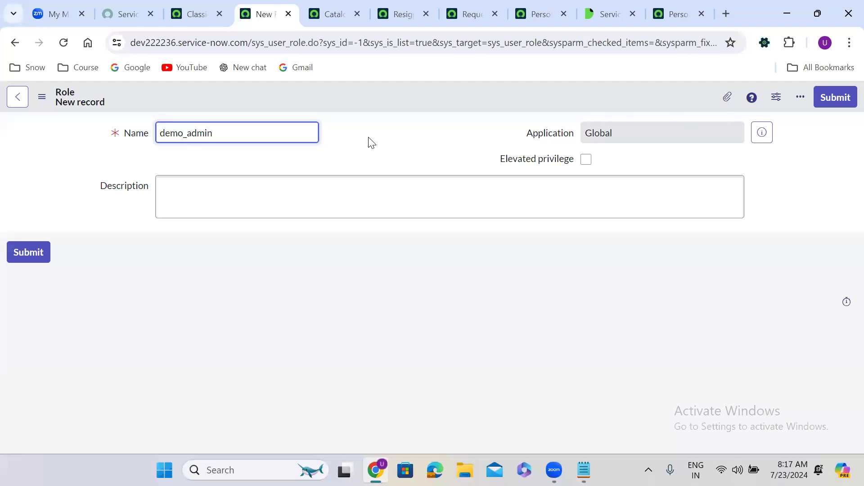
pyautogui.click(368, 118)
pyautogui.rightClick(350, 104)
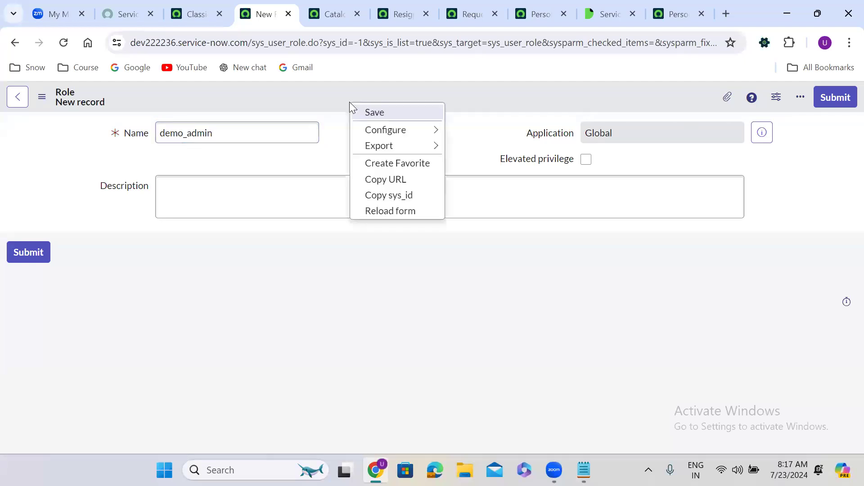
pyautogui.click(371, 114)
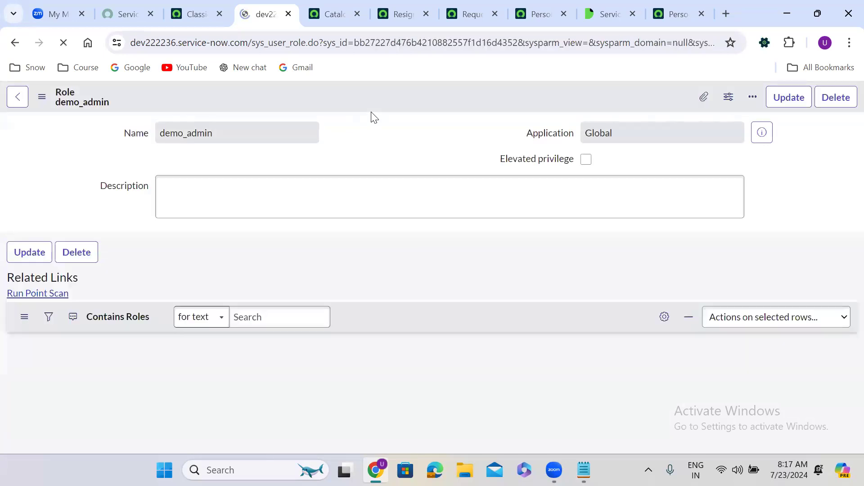
pyautogui.click(472, 7)
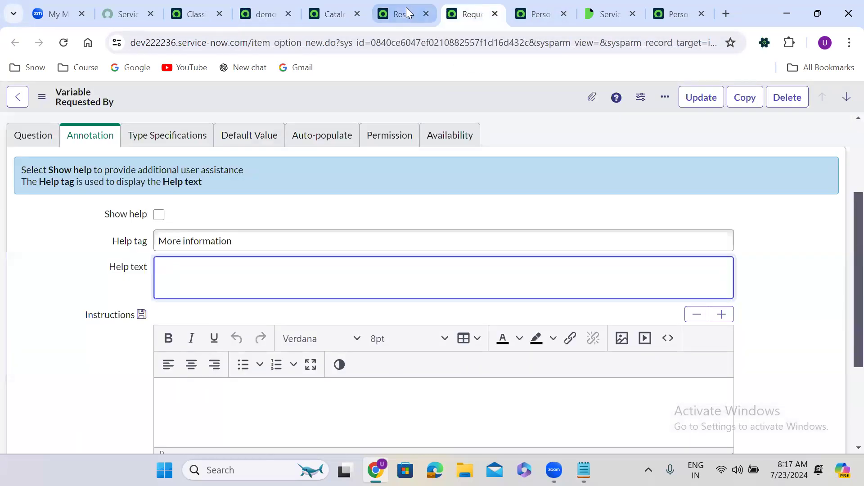
# Step: Search the Create roles picker for demo_admin, then reload the Personal Emails variable form
pyautogui.click(543, 8)
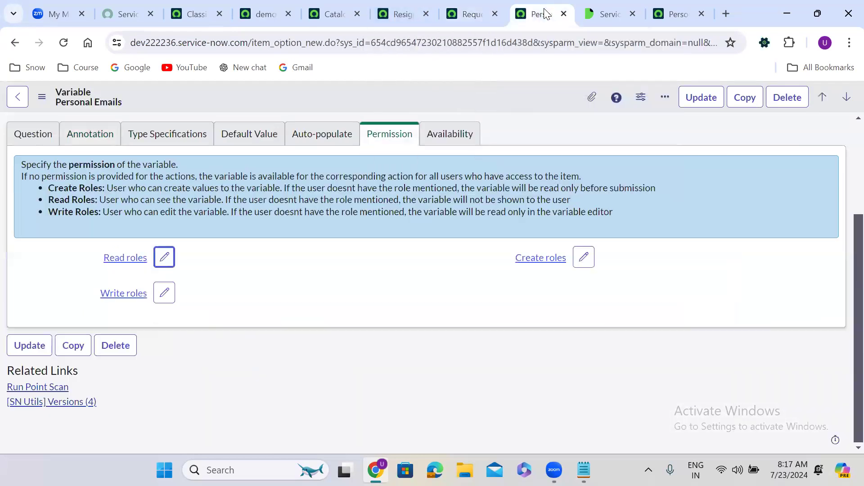
pyautogui.click(585, 260)
pyautogui.click(293, 177)
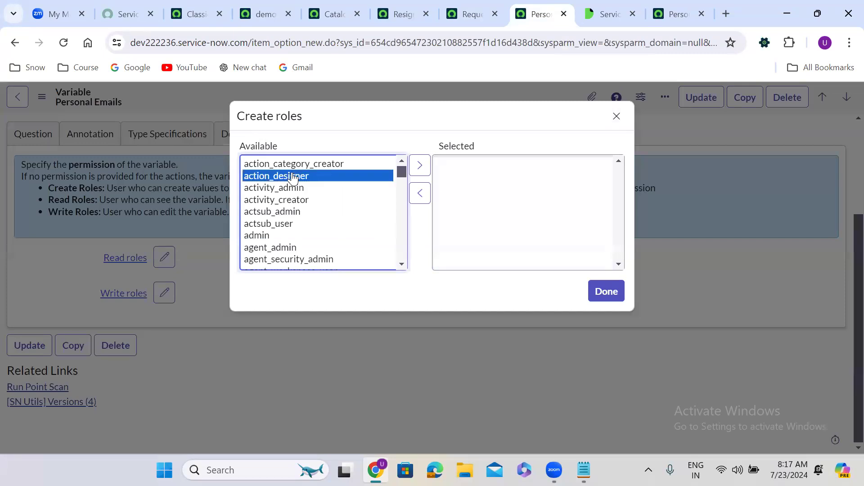
pyautogui.write('decis')
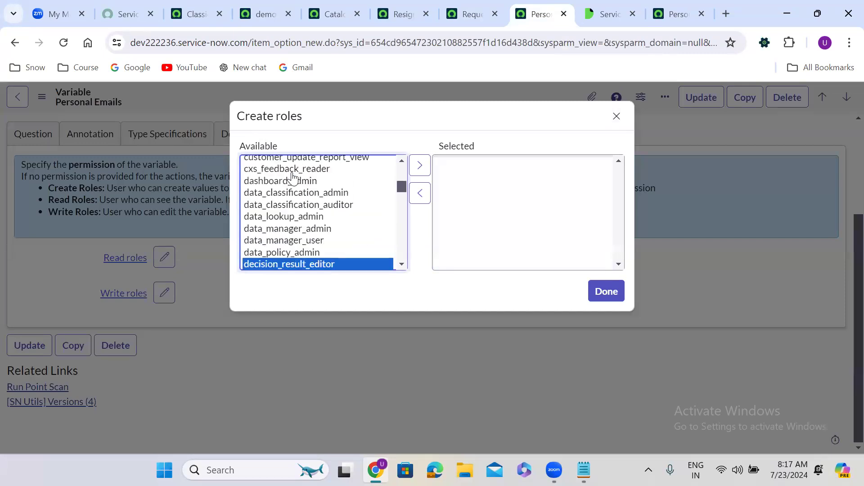
pyautogui.scroll(-3, 402, 267)
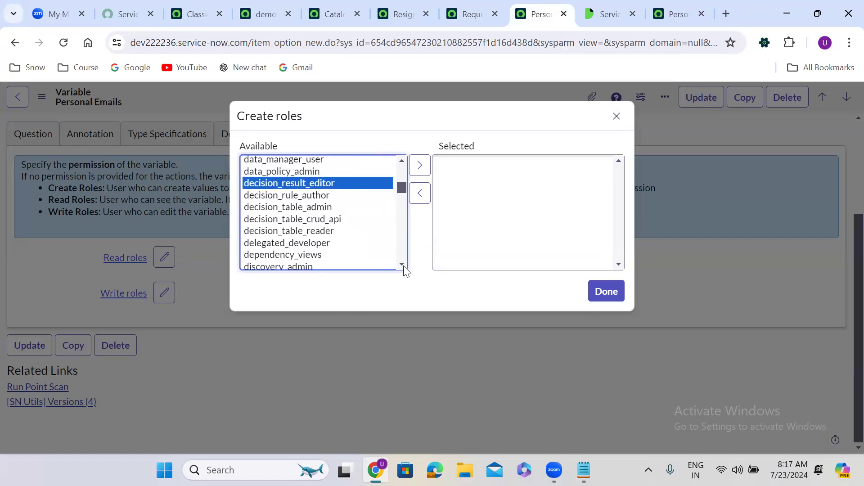
pyautogui.scroll(-3, 403, 267)
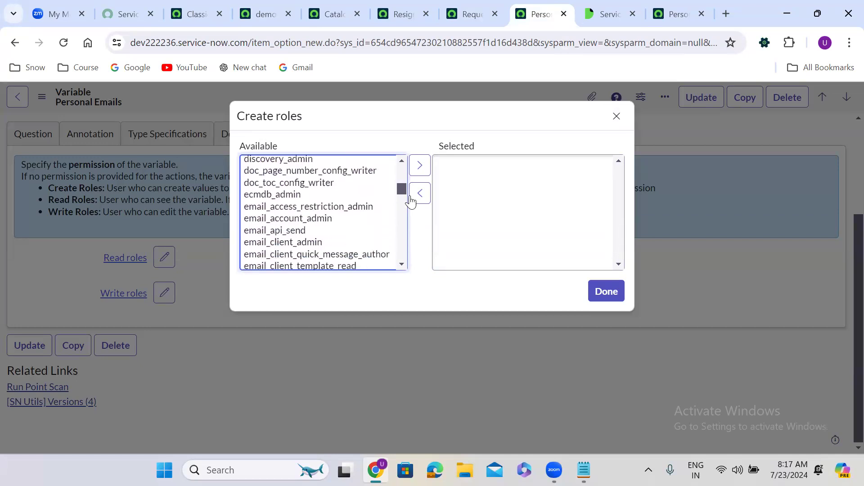
pyautogui.click(618, 117)
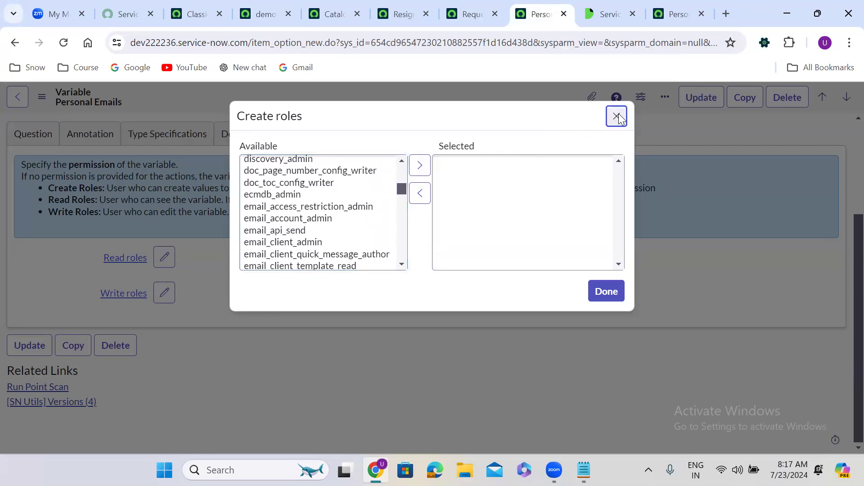
pyautogui.click(64, 42)
pyautogui.click(485, 129)
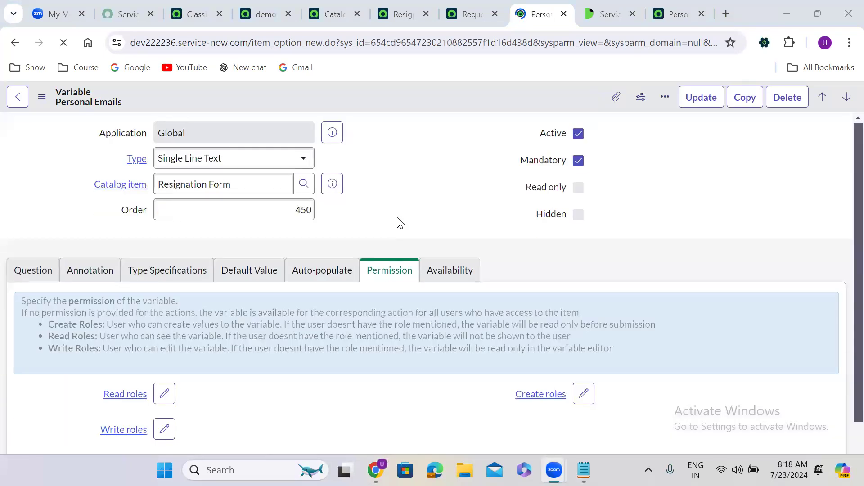
# Step: Move demo_admin into the selected Create roles and save the Personal Emails variable record
pyautogui.scroll(-3, 400, 222)
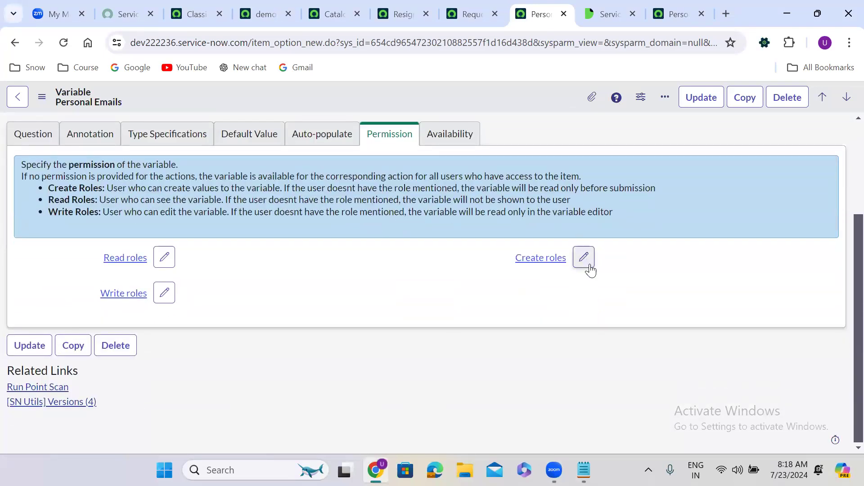
pyautogui.click(583, 264)
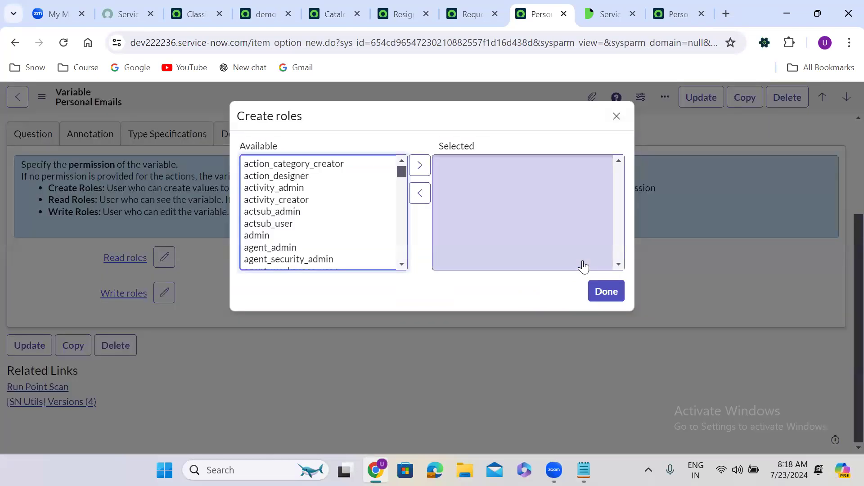
pyautogui.click(317, 192)
pyautogui.press('d')
pyautogui.press('e')
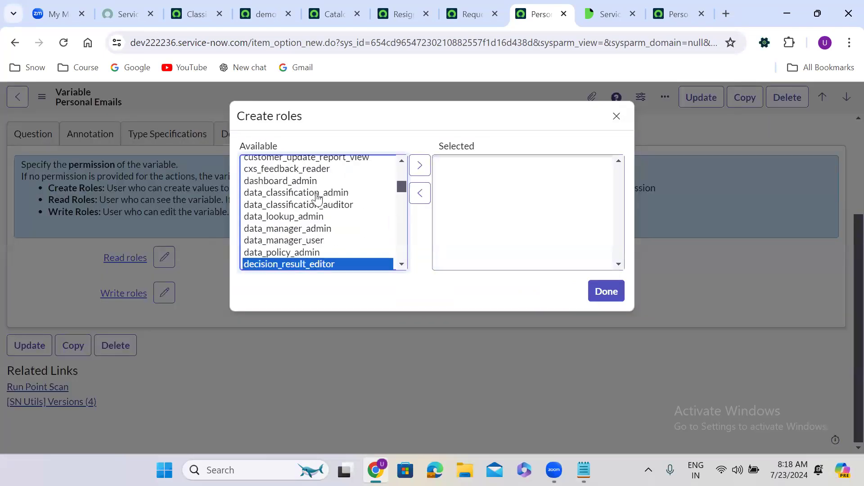
pyautogui.press('Down')
pyautogui.press('Down')
pyautogui.press('Down')
pyautogui.press('Down')
pyautogui.press('Down')
pyautogui.press('Down')
pyautogui.press('Down')
pyautogui.press('Down')
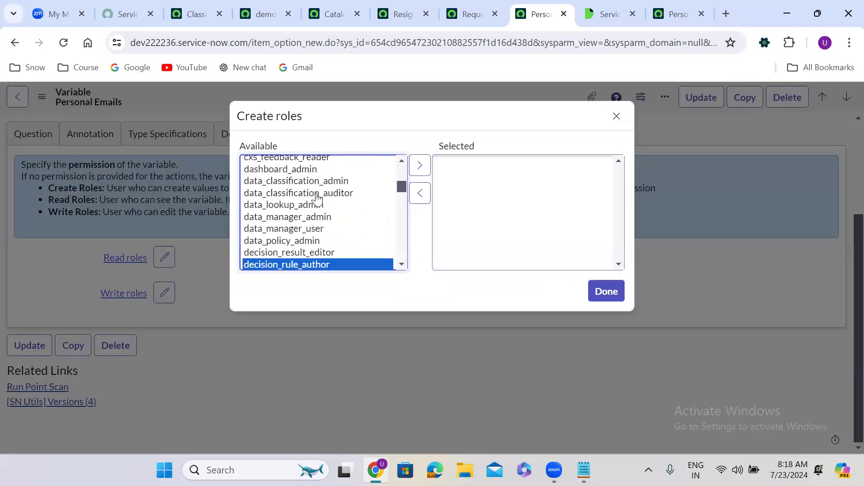
pyautogui.press('Up')
pyautogui.press('Up')
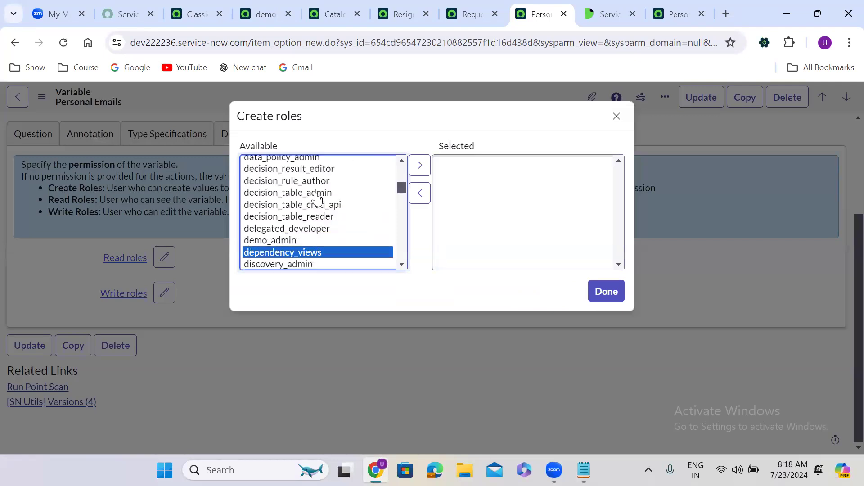
pyautogui.click(419, 165)
pyautogui.click(608, 293)
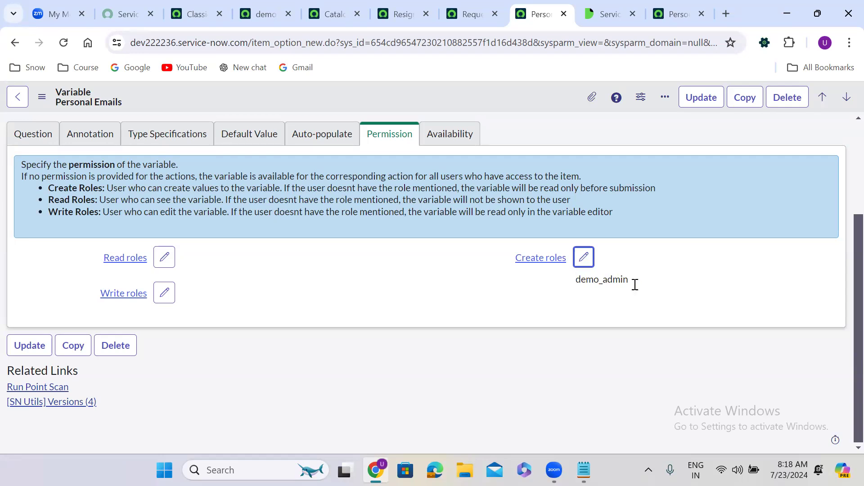
pyautogui.rightClick(466, 90)
pyautogui.click(501, 101)
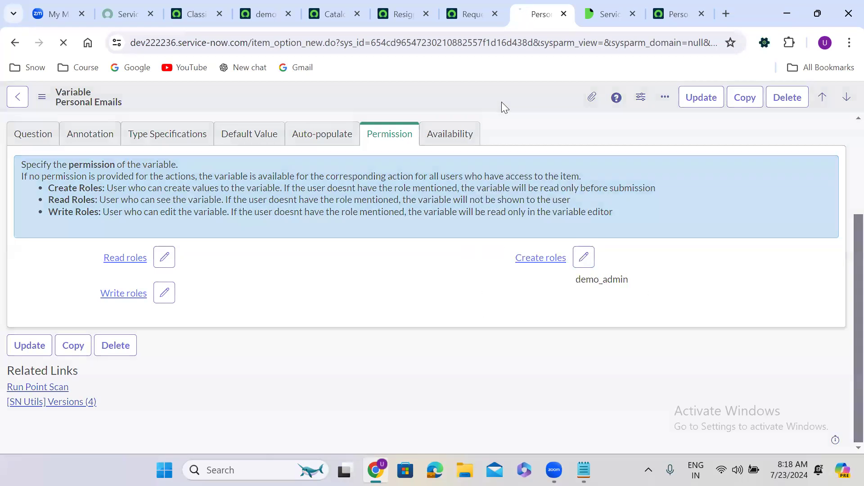
# Step: Go to the Service Portal at /sp and open the Resignation Form catalog item
pyautogui.click(657, 15)
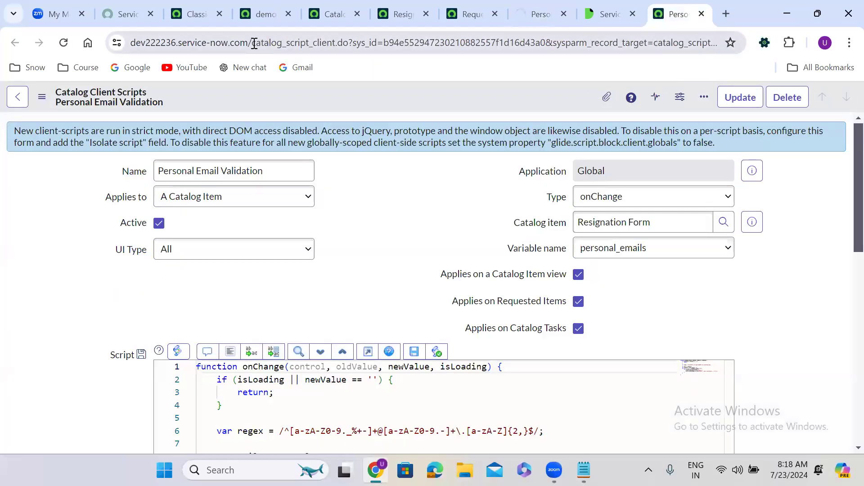
pyautogui.moveTo(253, 42); pyautogui.dragTo(847, 184)
pyautogui.write('sp')
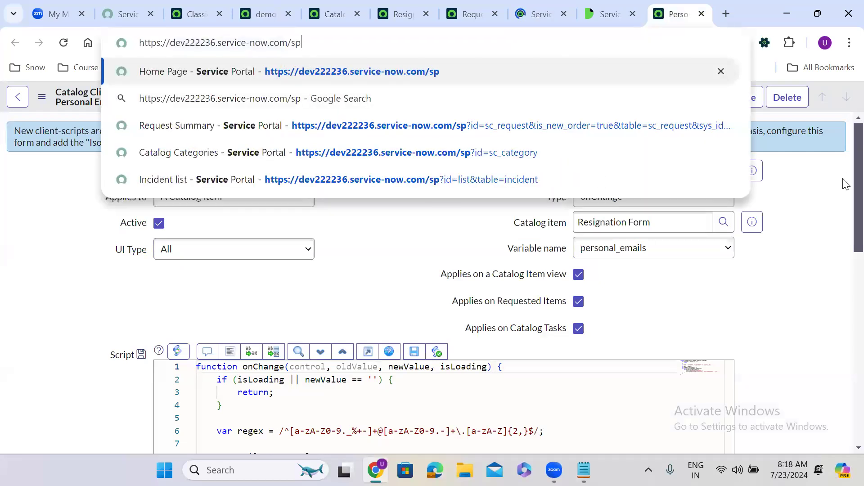
pyautogui.press('Return')
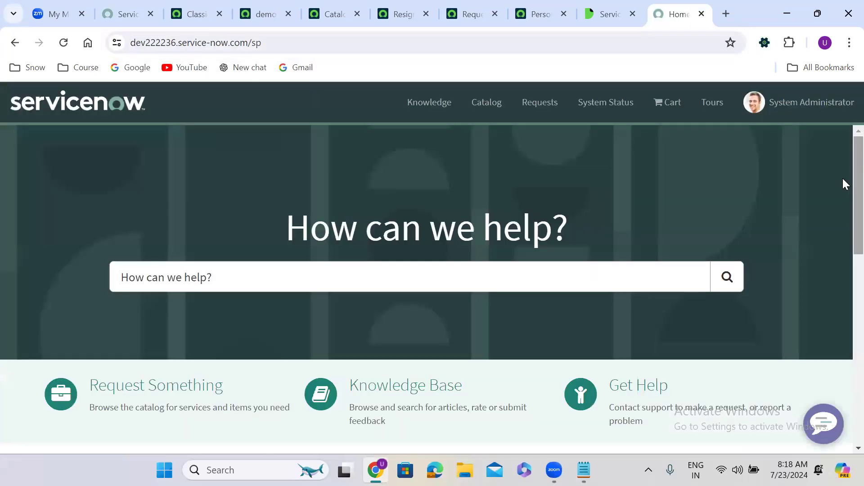
pyautogui.click(182, 390)
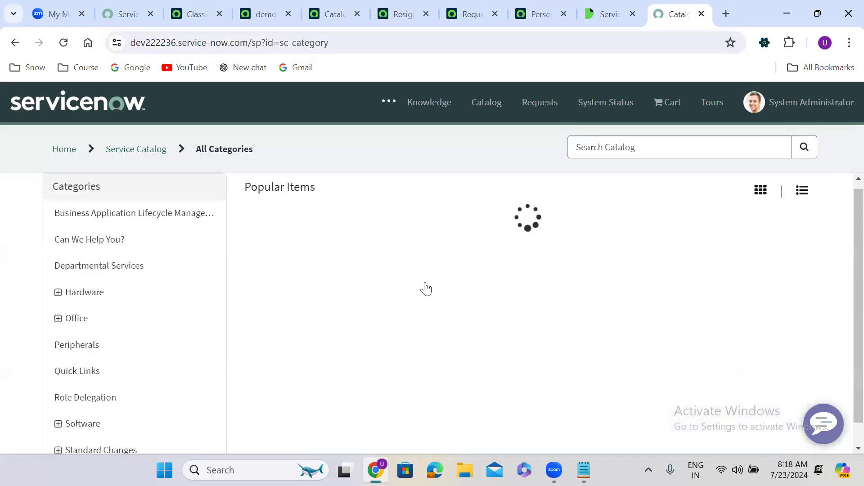
pyautogui.click(294, 227)
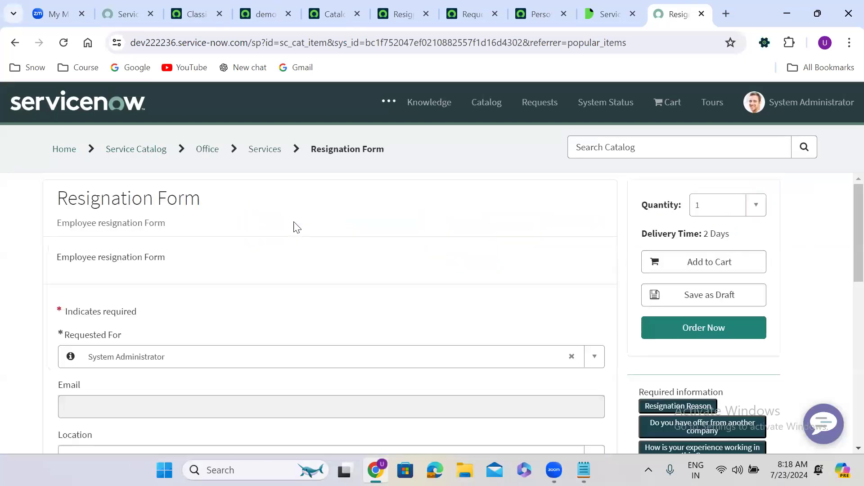
# Step: Type test text into Personal Emails to confirm it's editable, then clear it
pyautogui.scroll(-7, 315, 256)
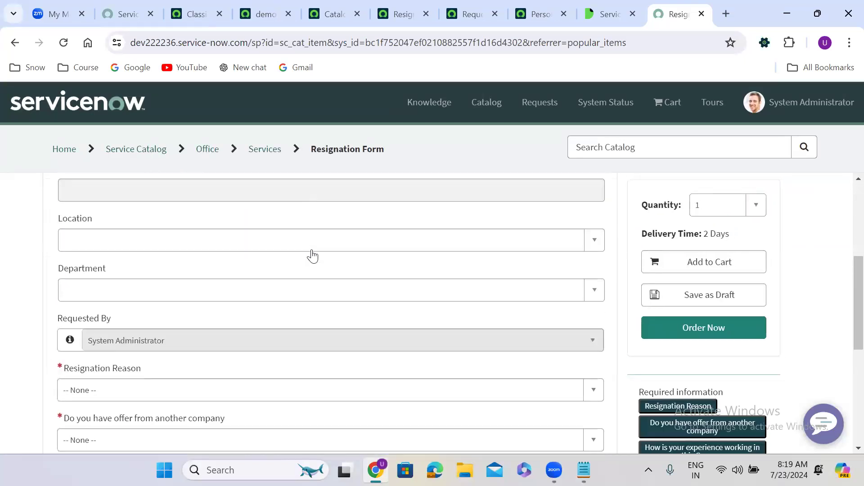
pyautogui.scroll(-4, 313, 255)
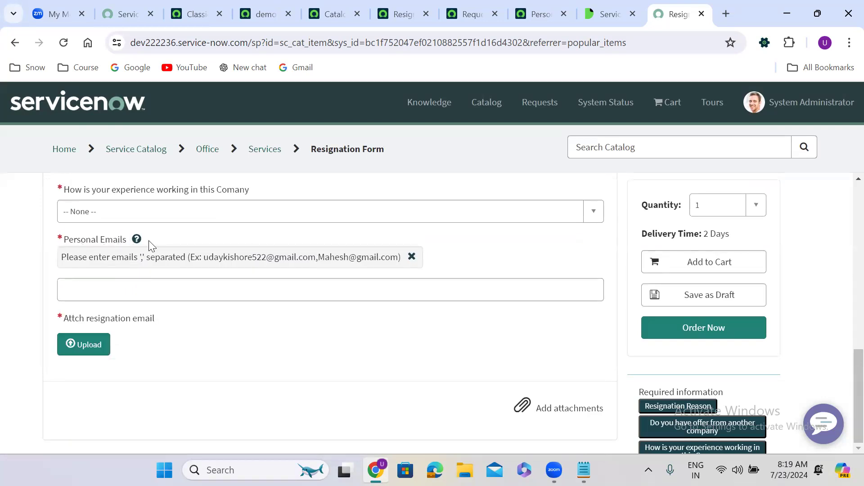
pyautogui.click(134, 295)
pyautogui.write('ihihuhuhuhutytfff')
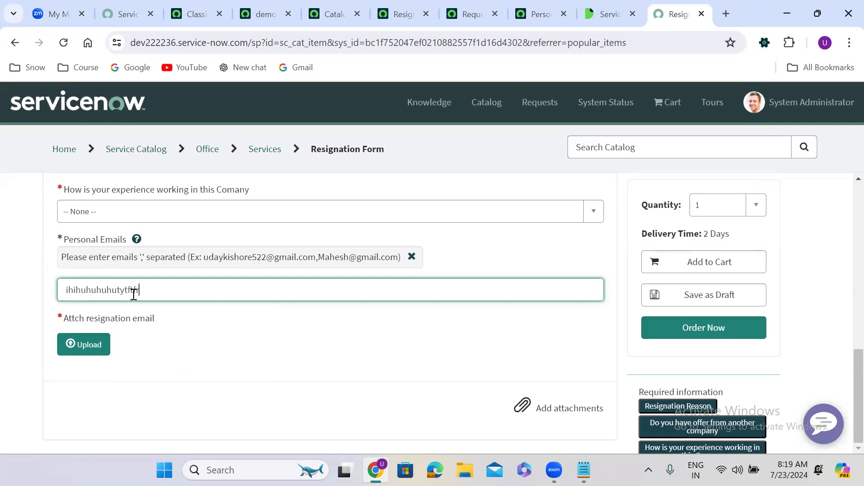
pyautogui.press('BackSpace')
pyautogui.press('BackSpace')
pyautogui.press('BackSpace')
pyautogui.press('BackSpace')
pyautogui.press('BackSpace')
pyautogui.press('BackSpace')
pyautogui.press('BackSpace')
pyautogui.press('BackSpace')
pyautogui.press('BackSpace')
pyautogui.press('BackSpace')
pyautogui.press('BackSpace')
pyautogui.press('BackSpace')
pyautogui.press('BackSpace')
pyautogui.press('BackSpace')
pyautogui.click(520, 6)
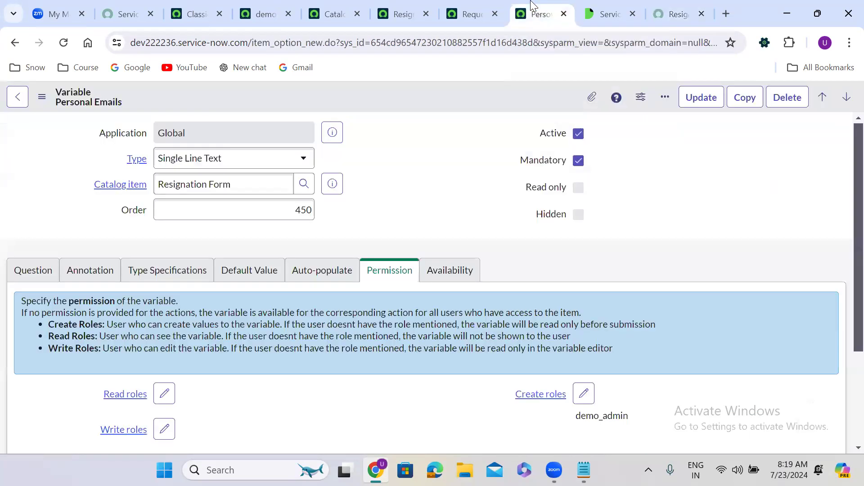
# Step: Confirm demo_admin is the create role with no write role, then return to the Resignation Form
pyautogui.scroll(-3, 380, 207)
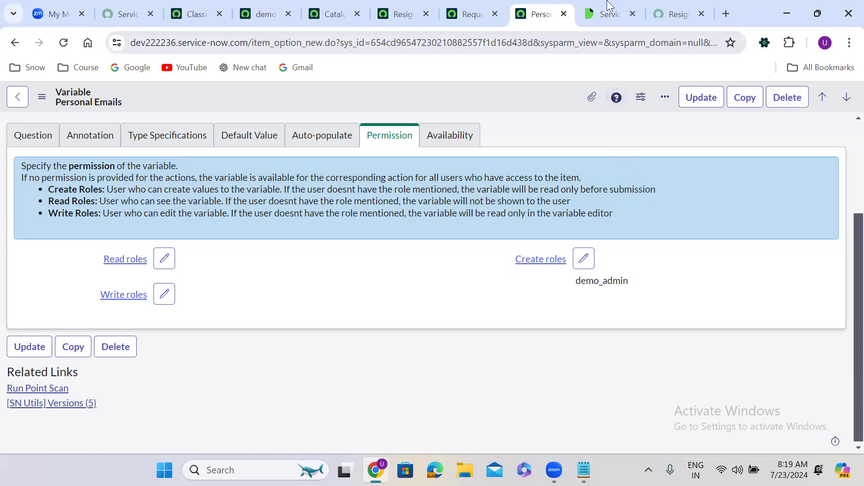
pyautogui.click(675, 10)
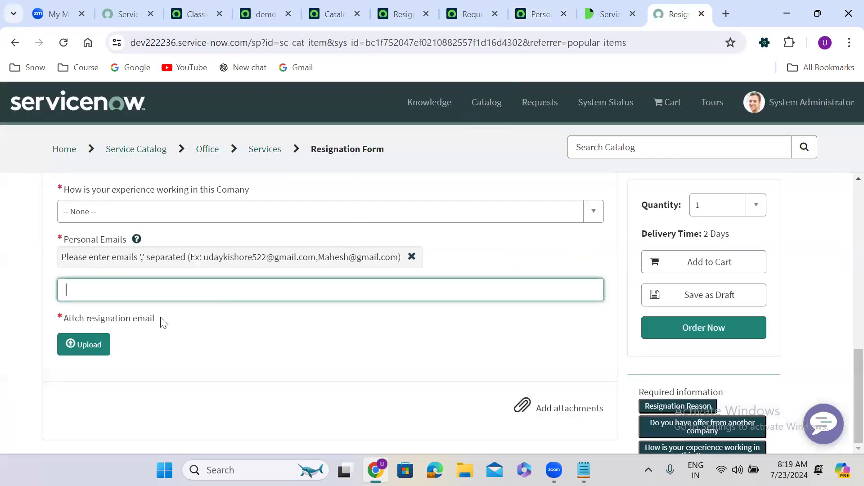
# Step: Attach the resignation .docx document to the Resignation Form
pyautogui.click(88, 344)
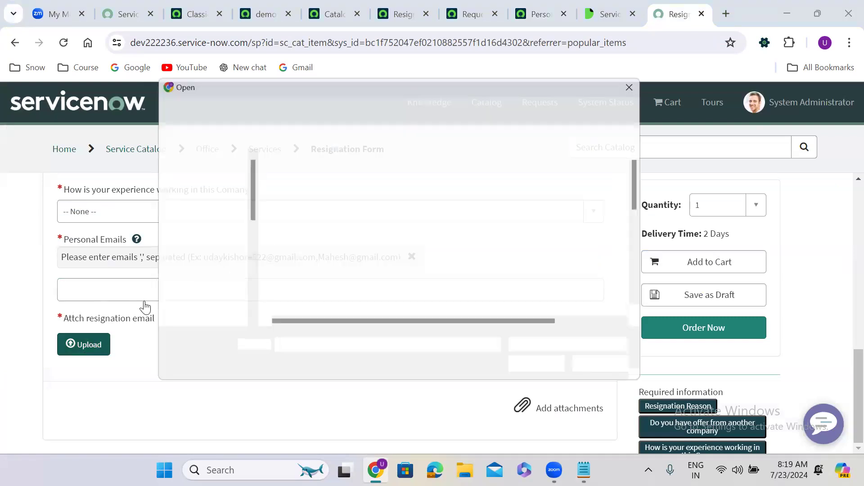
pyautogui.click(313, 215)
pyautogui.click(521, 373)
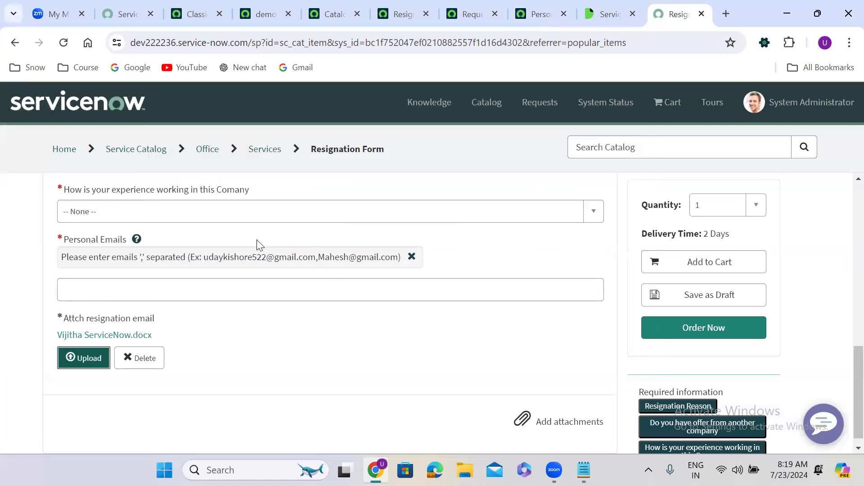
pyautogui.hotkey('shift', 'Tab')
pyautogui.press('Down')
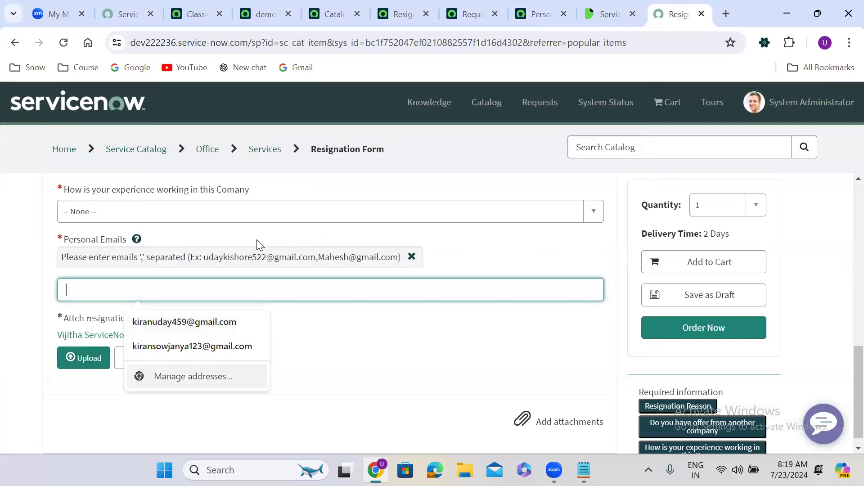
pyautogui.click(2, 278)
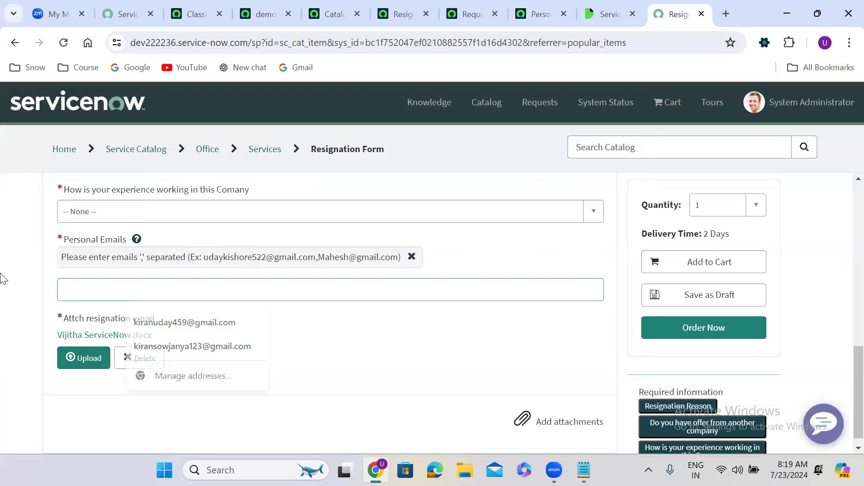
pyautogui.scroll(1, 2, 277)
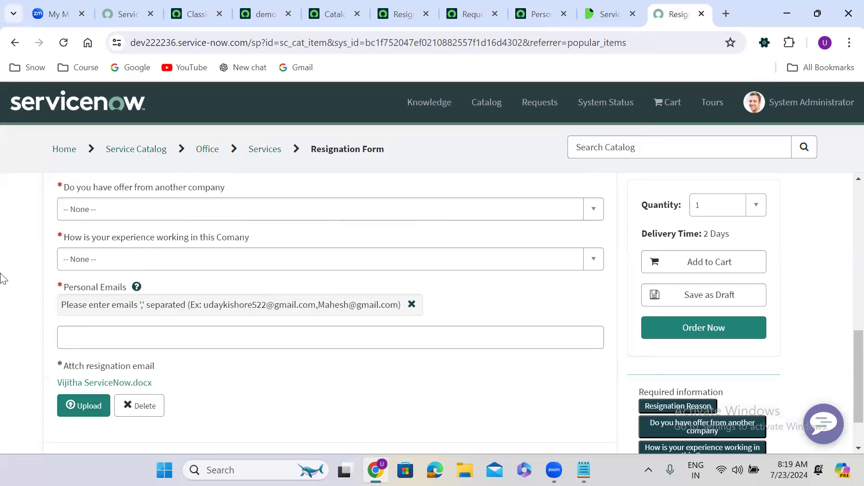
# Step: Set experience to good, other offer to Yes, and reason to Better oppertunity
pyautogui.click(104, 266)
pyautogui.click(120, 327)
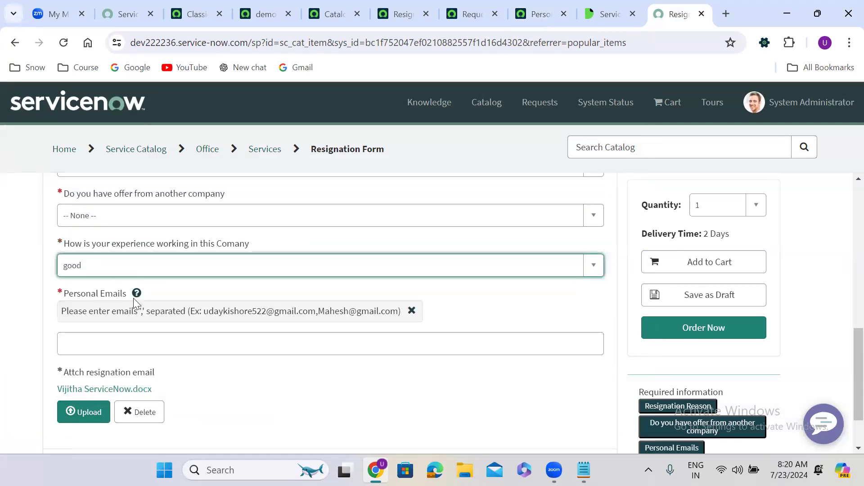
pyautogui.click(120, 220)
pyautogui.click(122, 279)
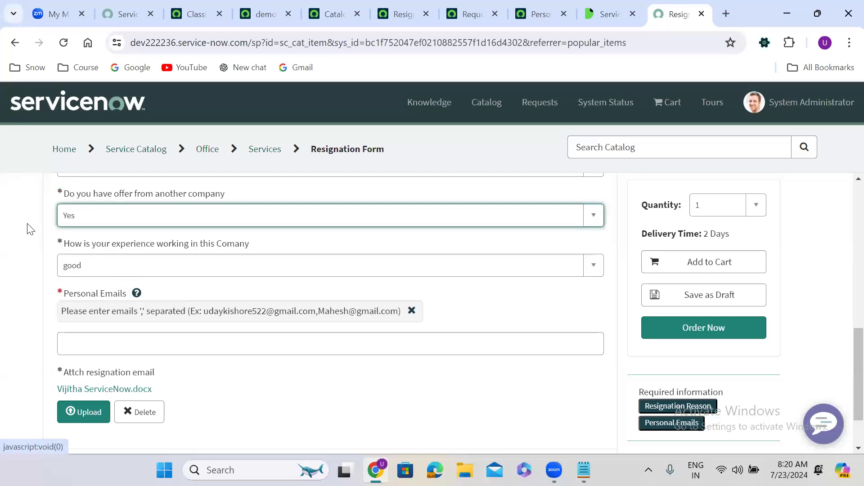
pyautogui.scroll(2, 28, 228)
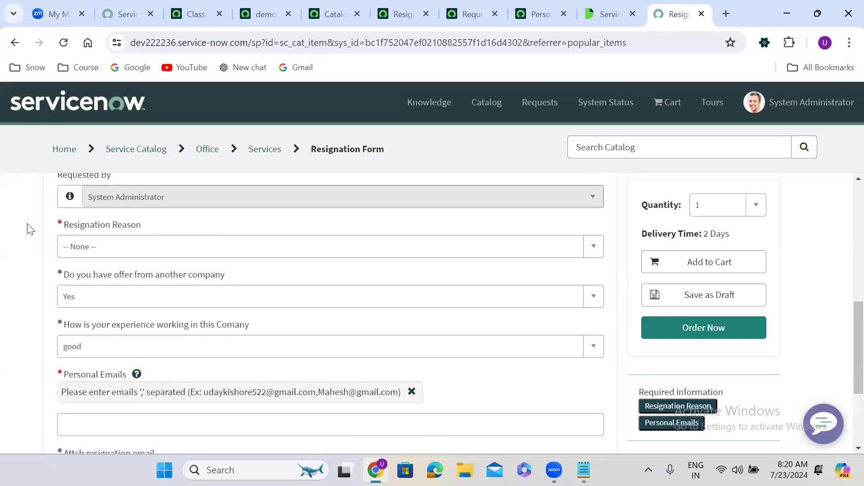
pyautogui.click(99, 247)
pyautogui.click(112, 307)
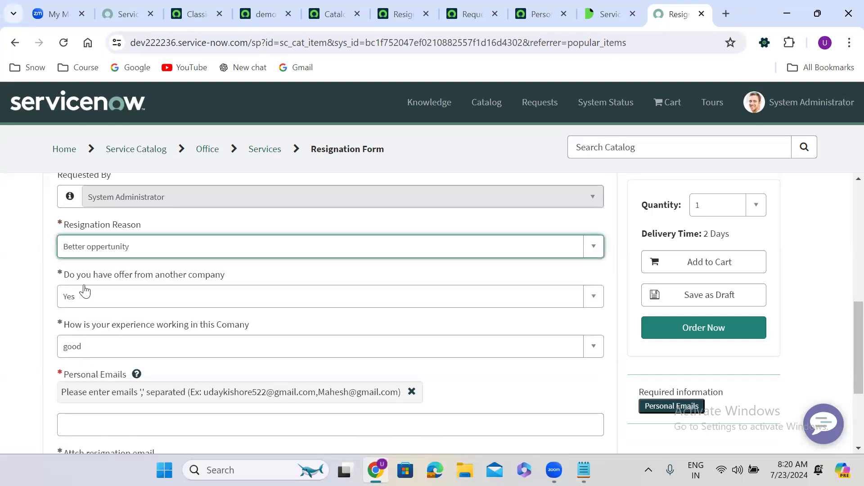
pyautogui.scroll(3, 51, 266)
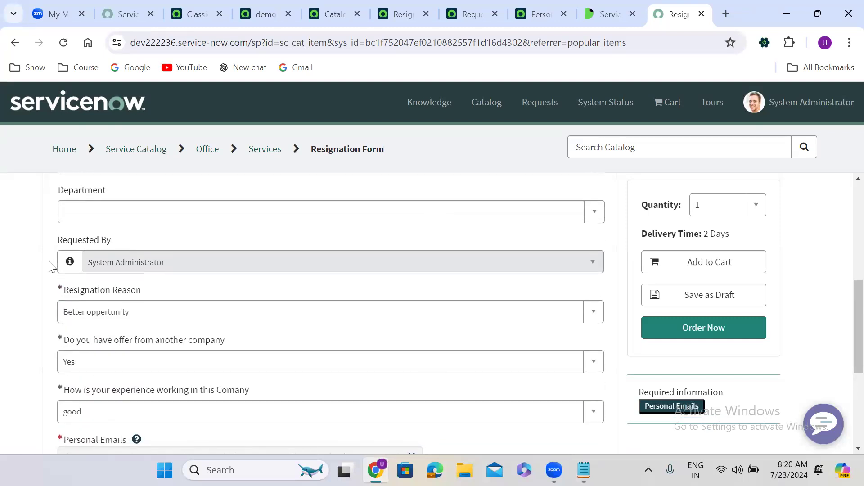
pyautogui.scroll(4, 50, 267)
pyautogui.scroll(-10, 51, 267)
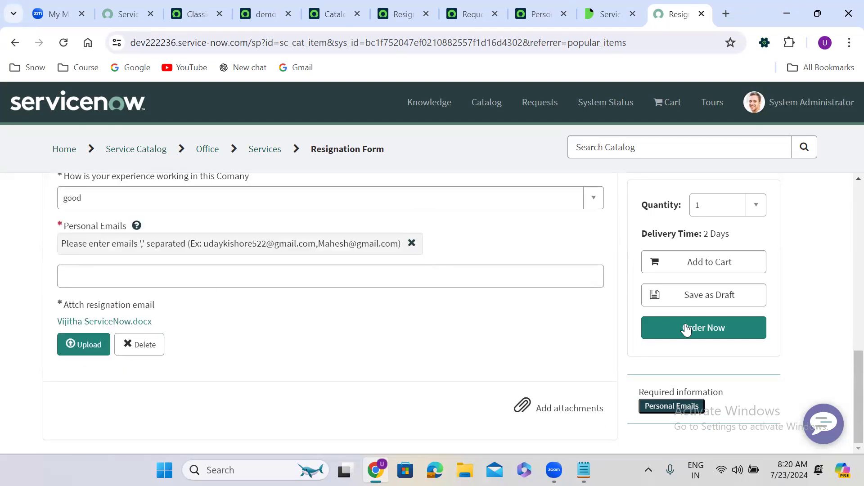
# Step: Try Order Now, then fill the required Personal Emails field with a saved address
pyautogui.click(705, 328)
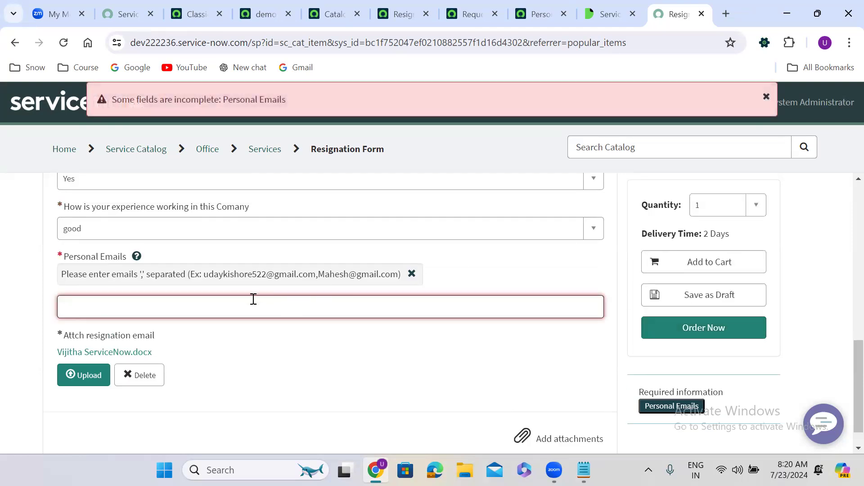
pyautogui.click(227, 306)
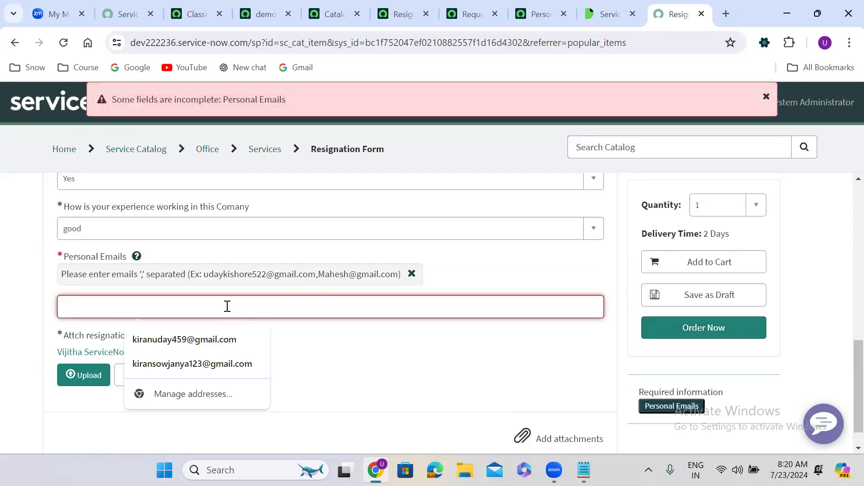
pyautogui.click(228, 340)
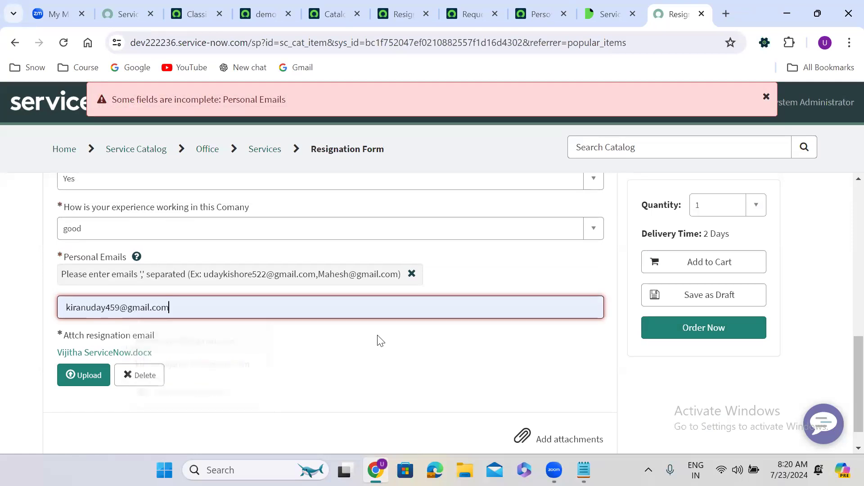
# Step: Check out the order as REQ0010006 and copy its requested item number RITM0010005
pyautogui.click(696, 329)
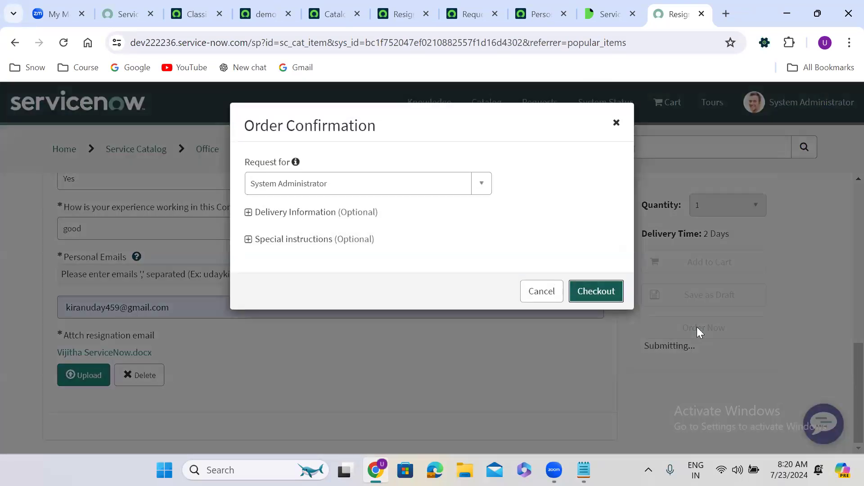
pyautogui.click(595, 292)
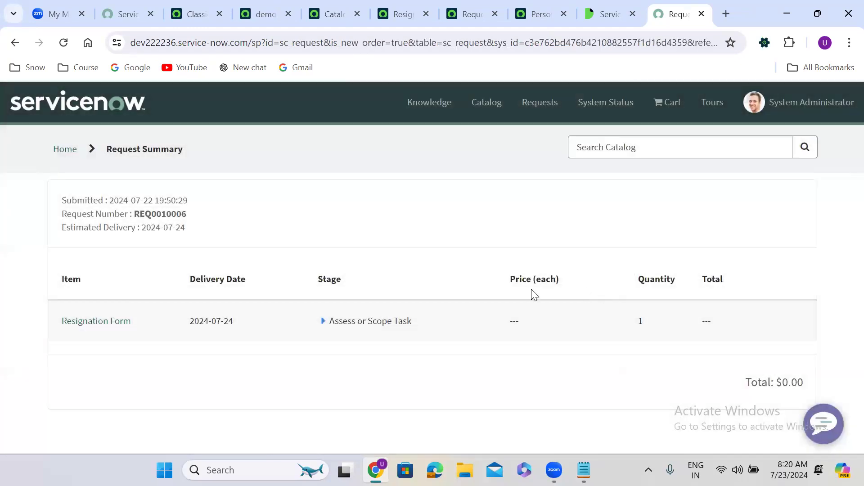
pyautogui.click(98, 321)
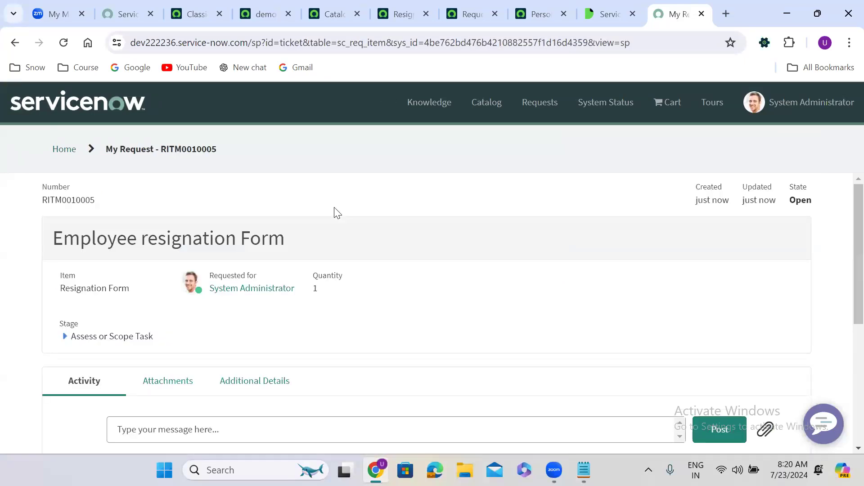
pyautogui.doubleClick(179, 149)
pyautogui.hotkey('ctrl', 'c')
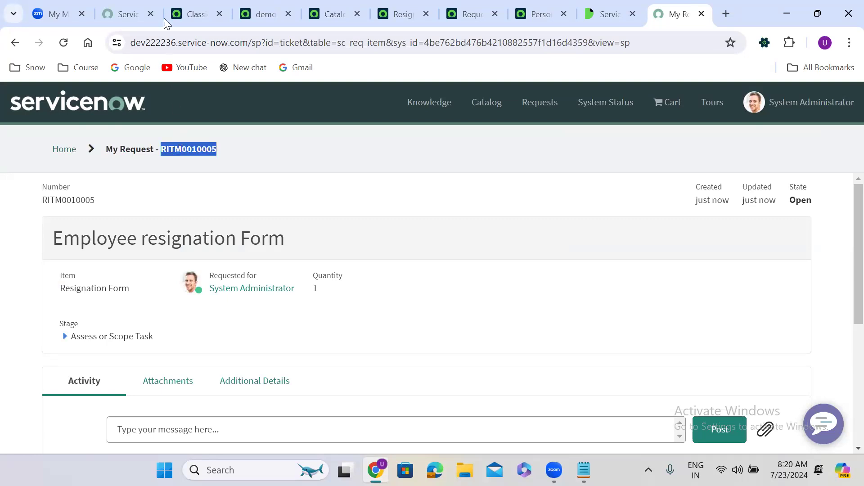
pyautogui.click(194, 13)
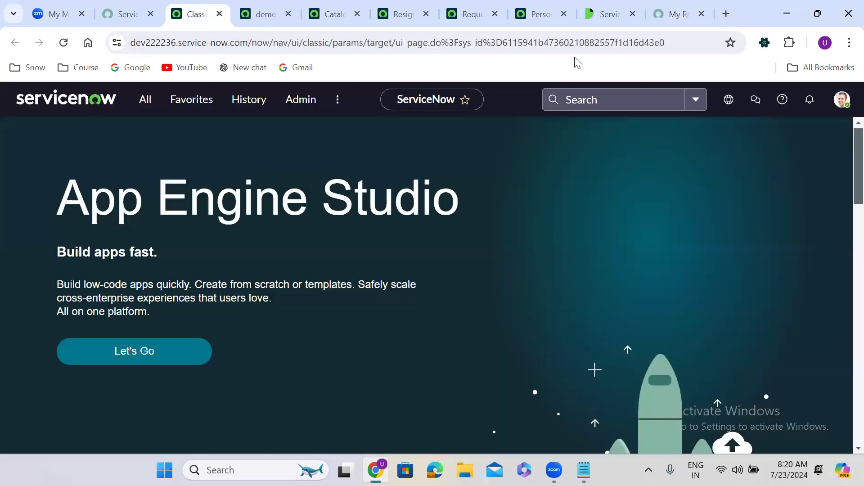
# Step: Find RITM0010005 via global search and scroll down to its Personal Emails variable
pyautogui.click(609, 103)
pyautogui.hotkey('ctrl', 'v')
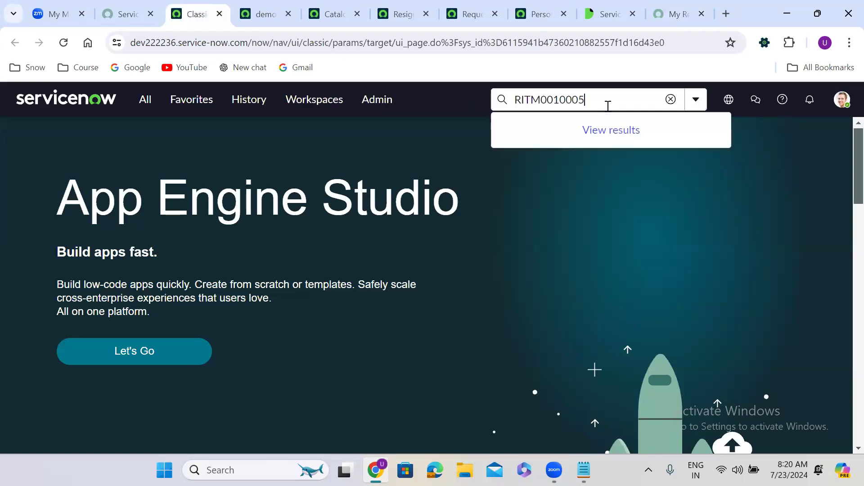
pyautogui.click(579, 158)
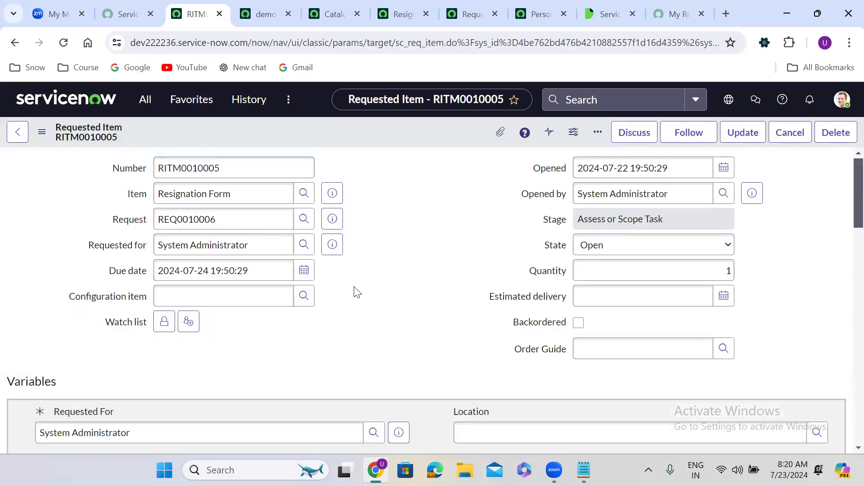
pyautogui.scroll(-6, 357, 292)
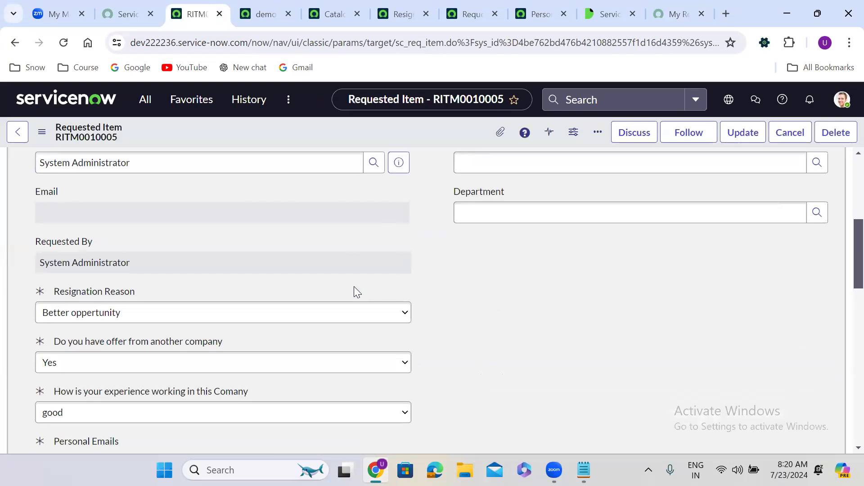
pyautogui.scroll(-4, 353, 291)
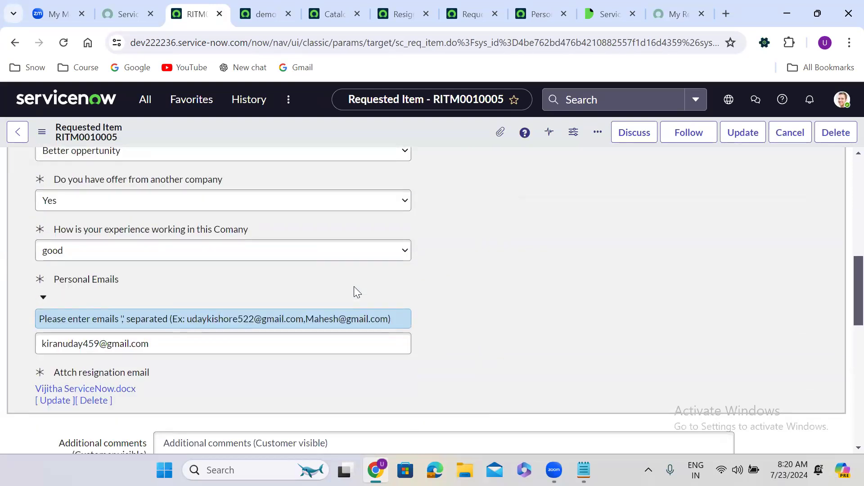
pyautogui.scroll(-1, 356, 291)
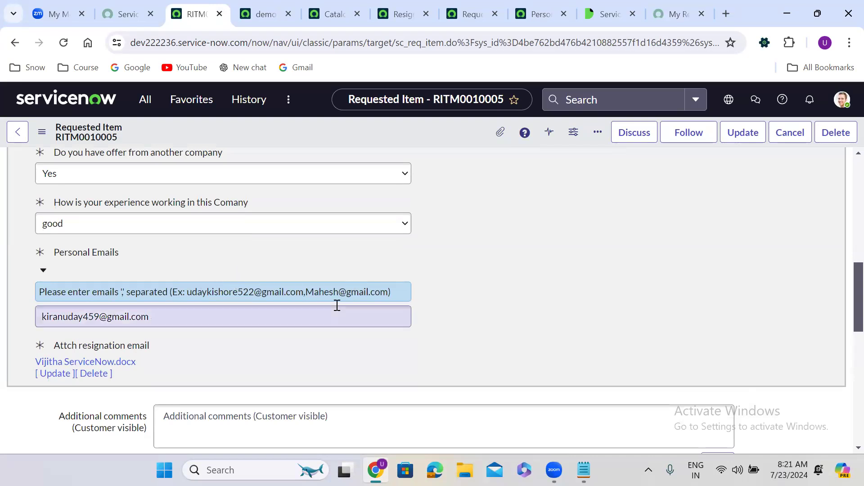
pyautogui.scroll(-1, 466, 312)
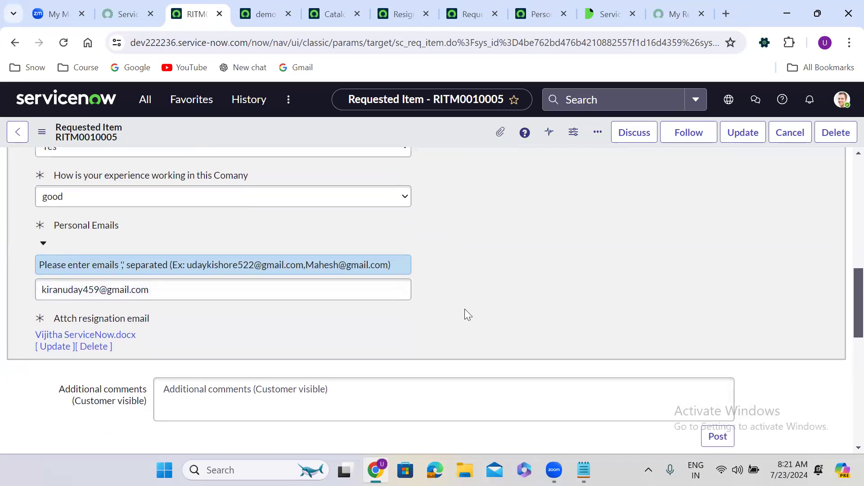
pyautogui.scroll(-5, 466, 313)
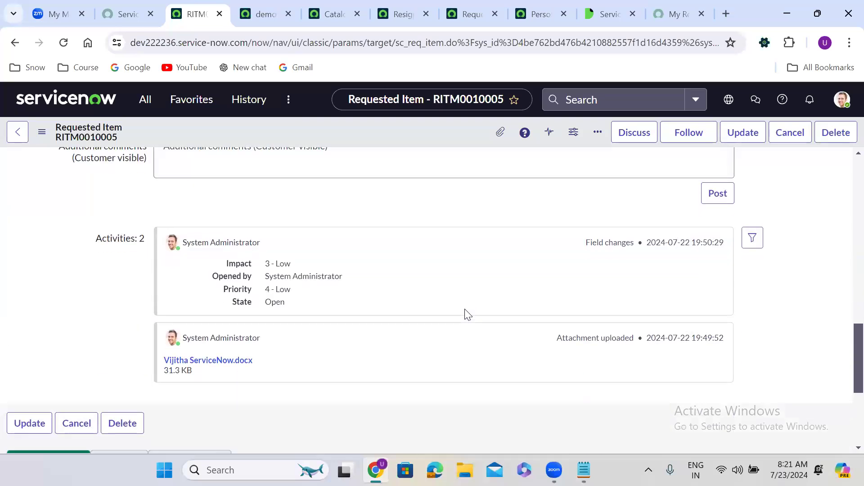
pyautogui.scroll(4, 465, 310)
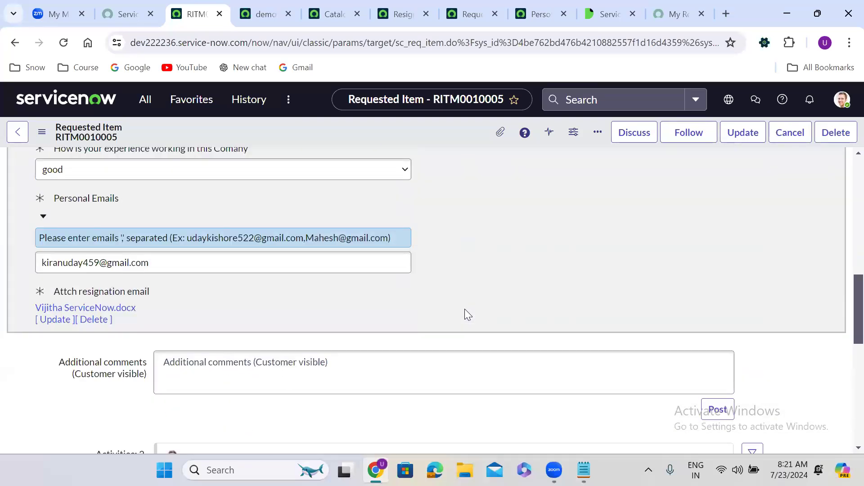
pyautogui.click(254, 6)
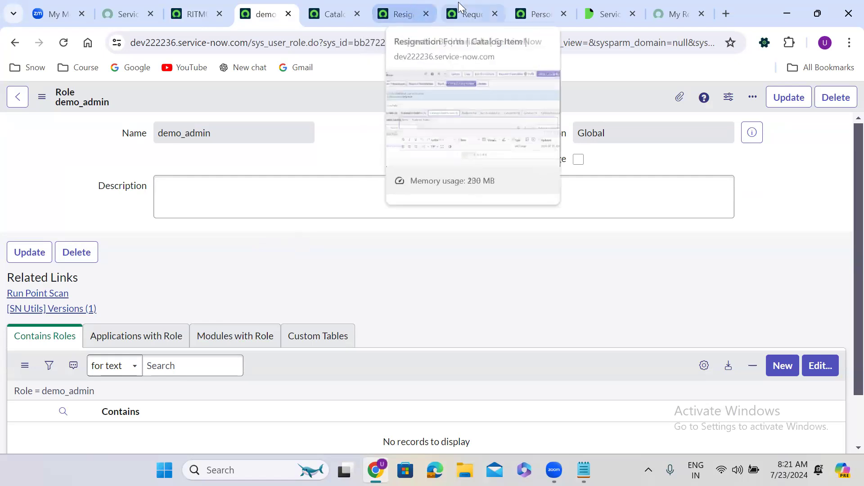
# Step: Set the Personal Emails variable's Read roles to demo_admin and save the variable
pyautogui.click(520, 8)
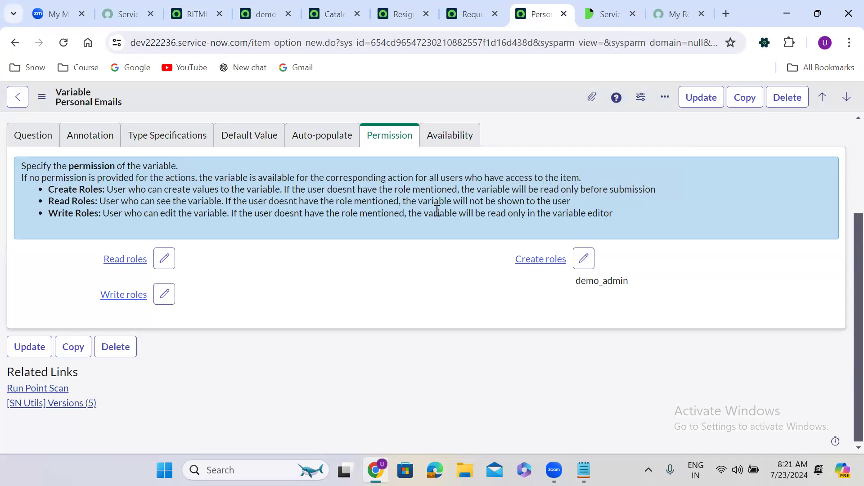
pyautogui.click(164, 259)
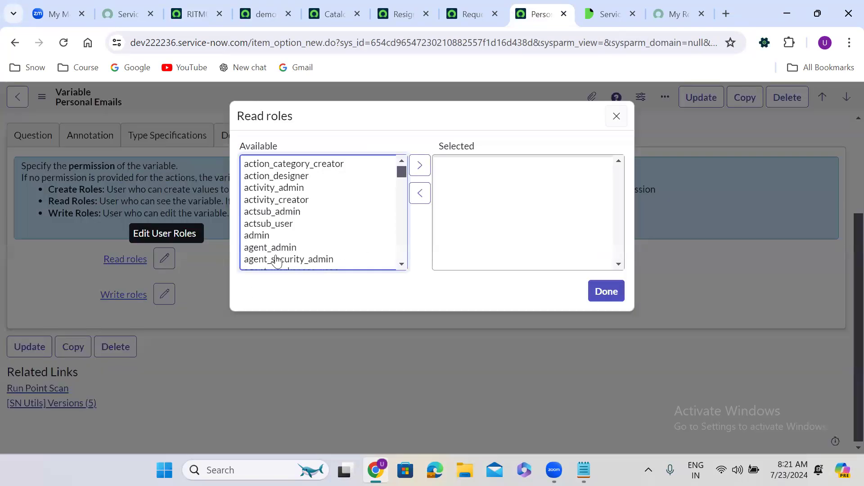
pyautogui.click(264, 215)
pyautogui.write('demo_admin')
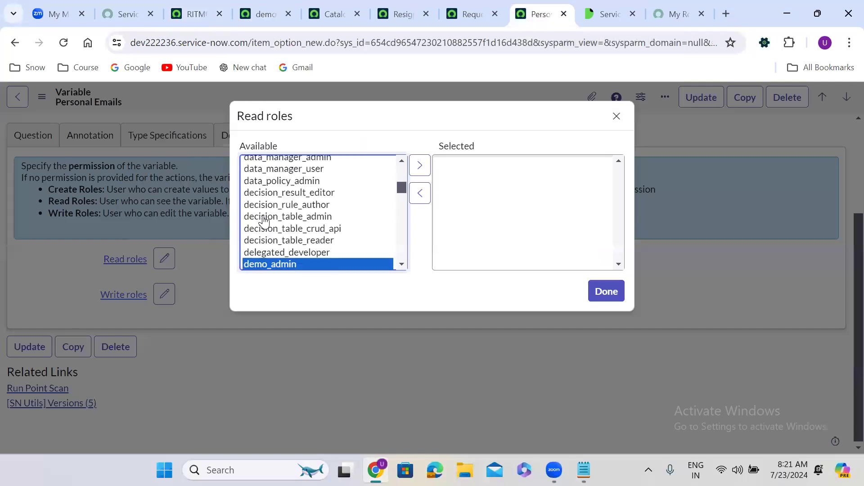
pyautogui.click(421, 172)
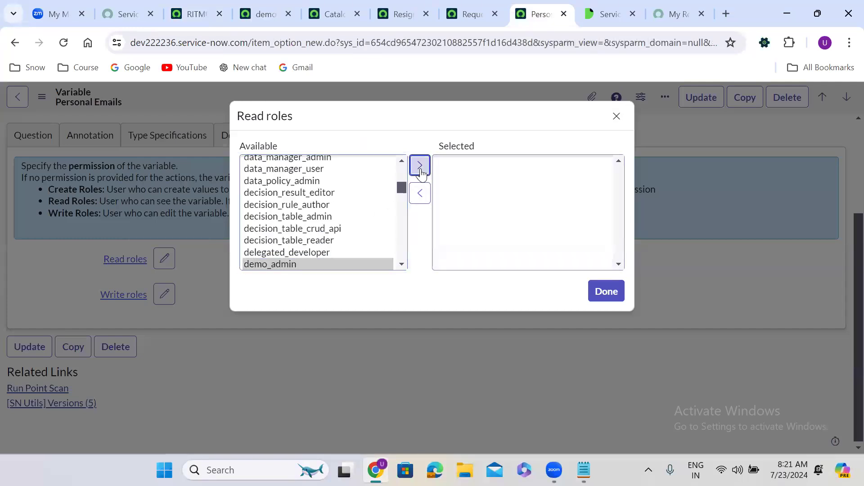
pyautogui.click(612, 293)
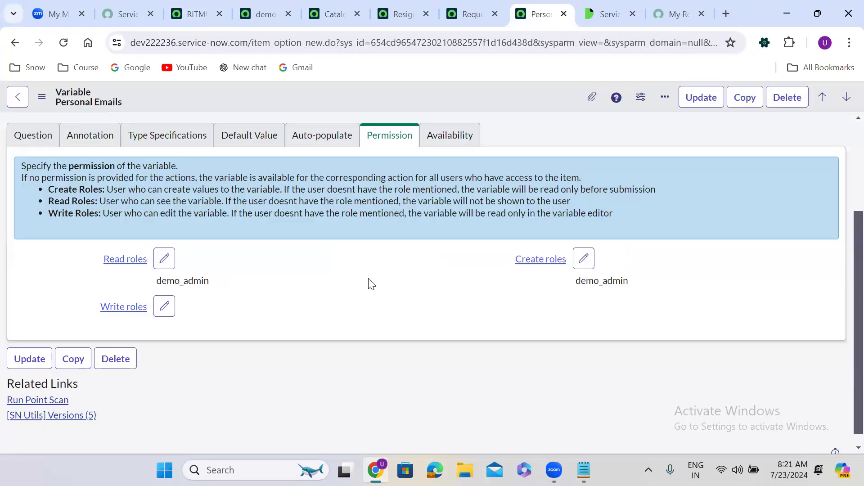
pyautogui.rightClick(380, 94)
pyautogui.click(412, 101)
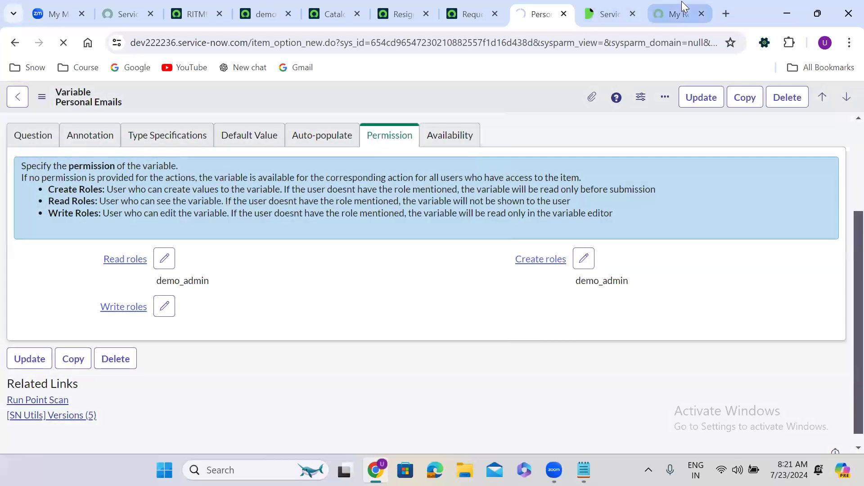
# Step: Go back from the RITM0010005 request page to the Resignation Form order page
pyautogui.click(680, 14)
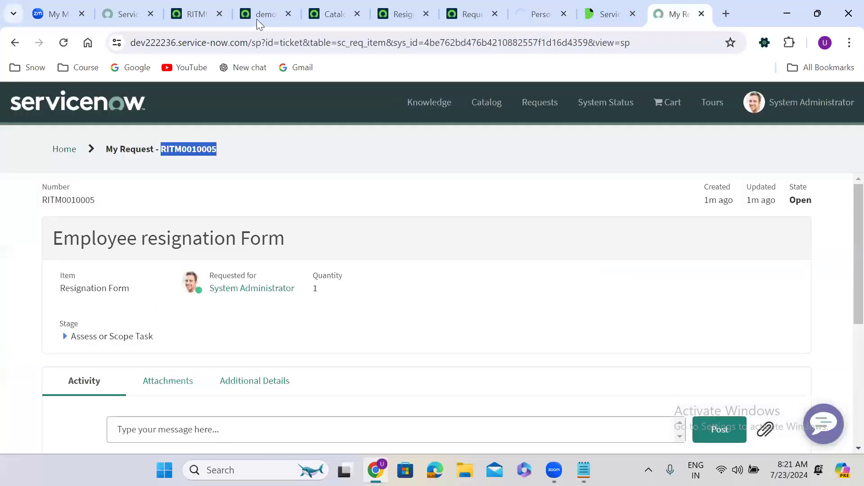
pyautogui.click(15, 43)
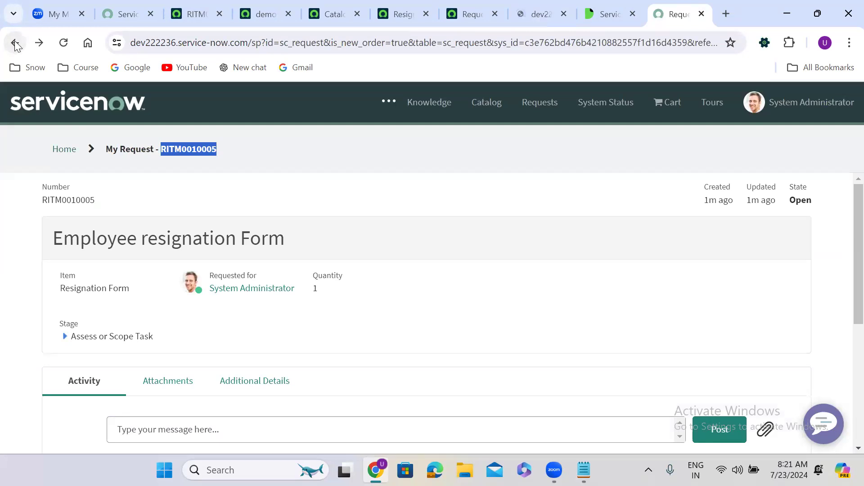
pyautogui.click(15, 43)
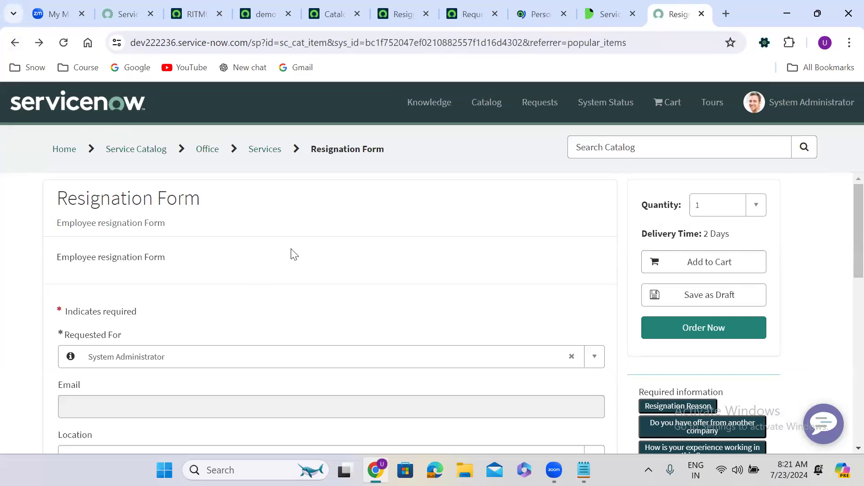
pyautogui.scroll(-5, 293, 255)
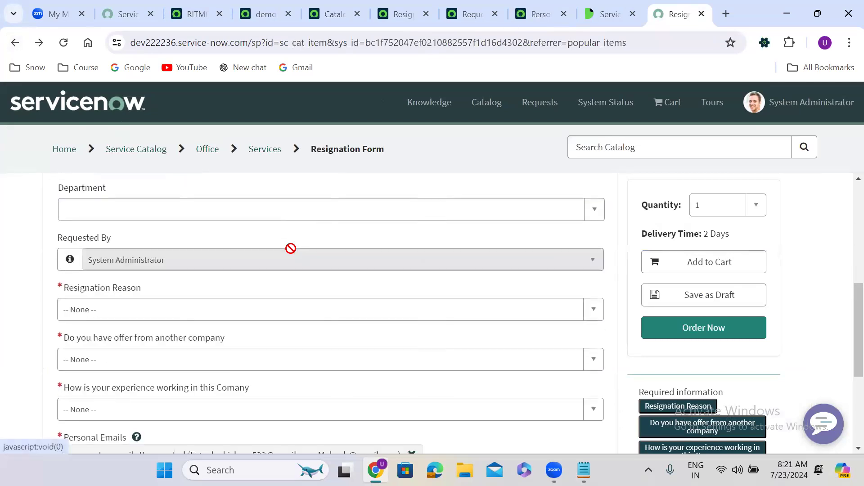
pyautogui.scroll(-3, 292, 251)
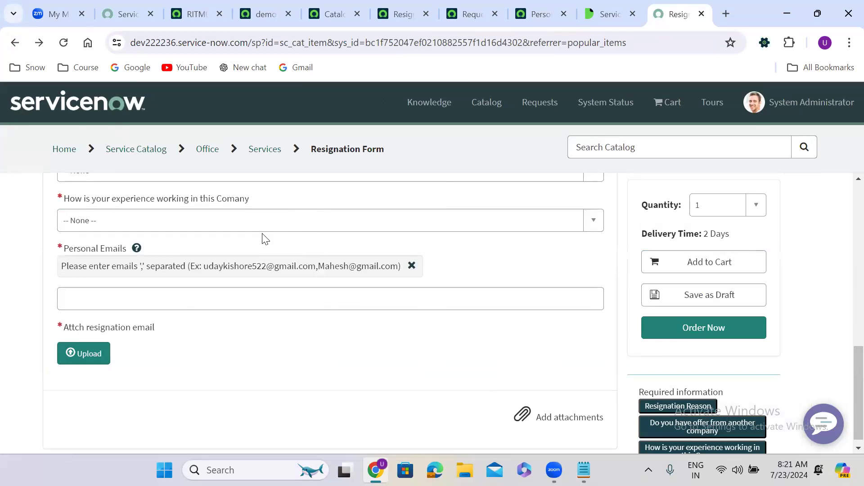
# Step: Reload the Resignation Form and scroll down to the still-empty Personal Emails field
pyautogui.click(64, 44)
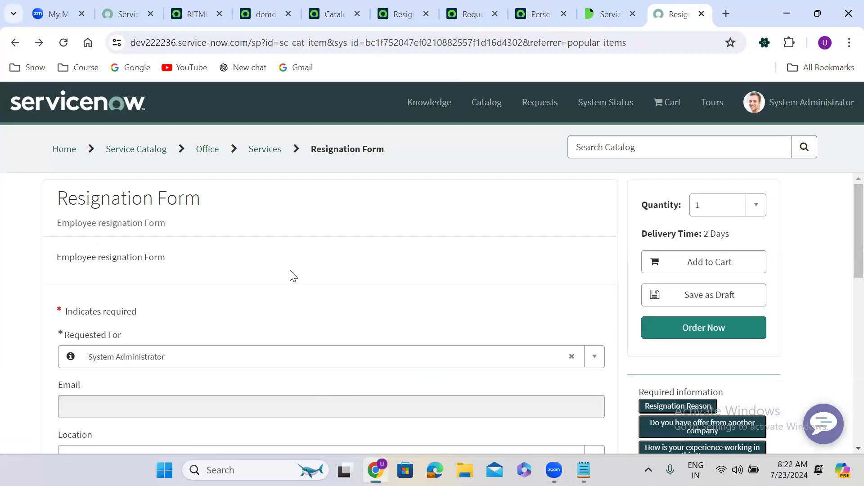
pyautogui.scroll(-1, 291, 274)
pyautogui.scroll(-5, 292, 275)
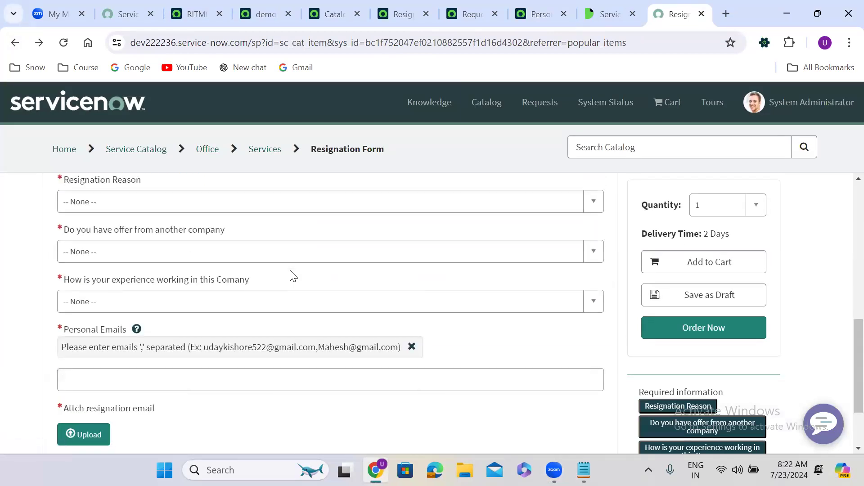
pyautogui.scroll(-1, 291, 275)
pyautogui.scroll(-2, 291, 276)
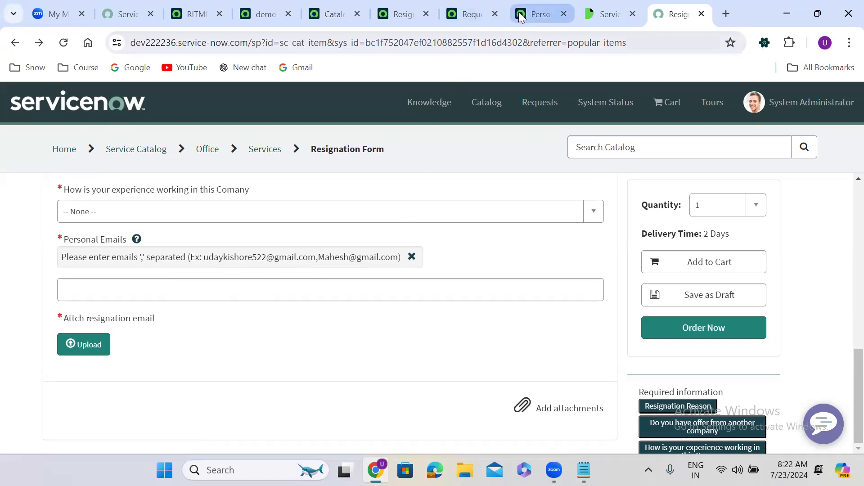
# Step: Remove demo_admin from the Personal Emails variable's Read roles, leaving them empty
pyautogui.click(540, 14)
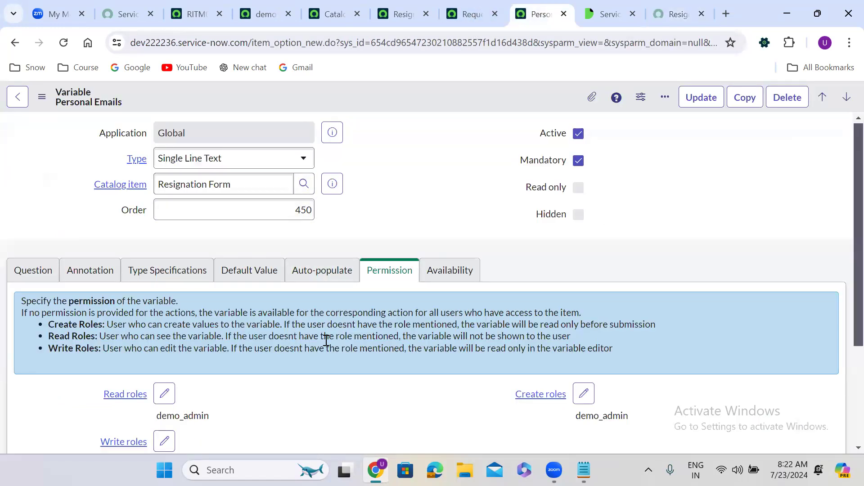
pyautogui.scroll(-1, 325, 340)
pyautogui.scroll(-2, 325, 340)
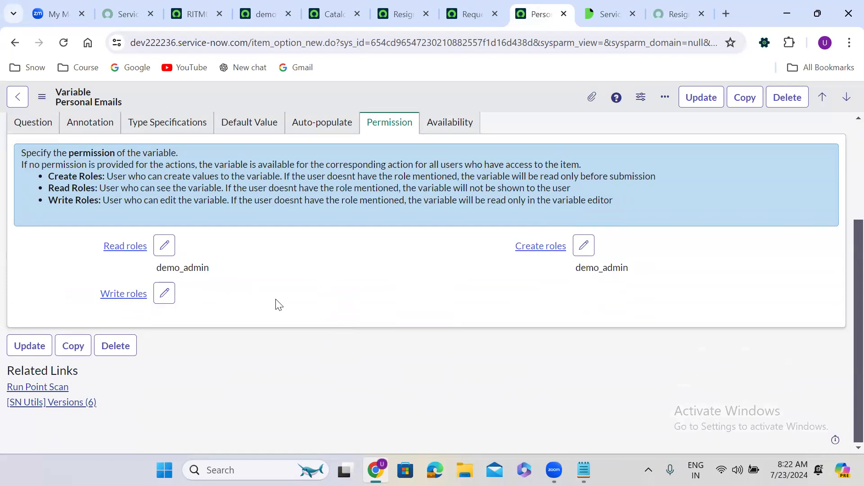
pyautogui.click(164, 245)
pyautogui.click(464, 165)
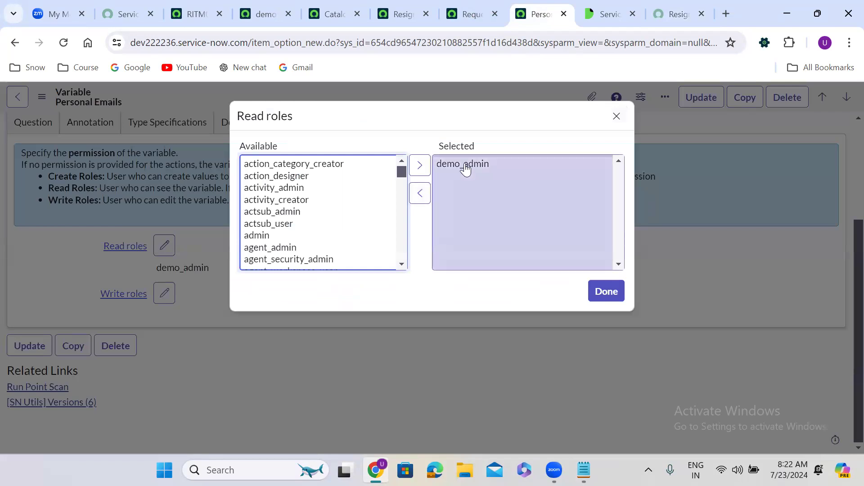
pyautogui.click(420, 195)
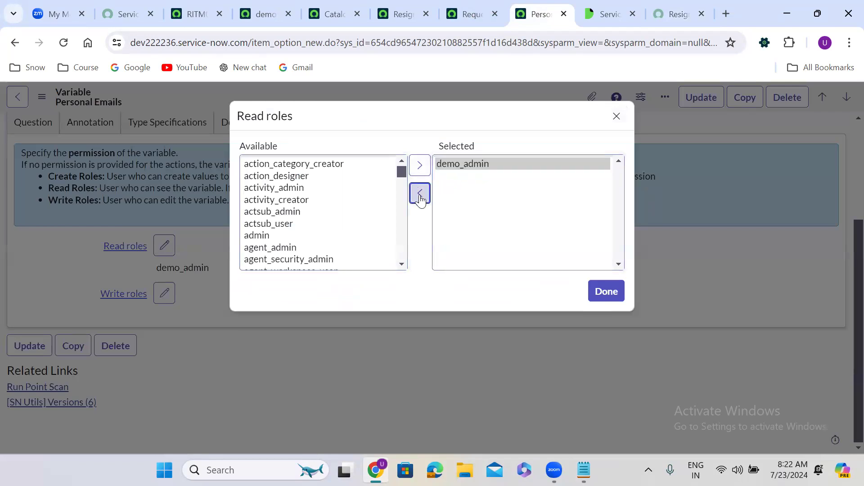
pyautogui.click(611, 288)
# Step: Keep demo_admin as the only Create role, save the variable, and return to RITM0010005
pyautogui.click(583, 246)
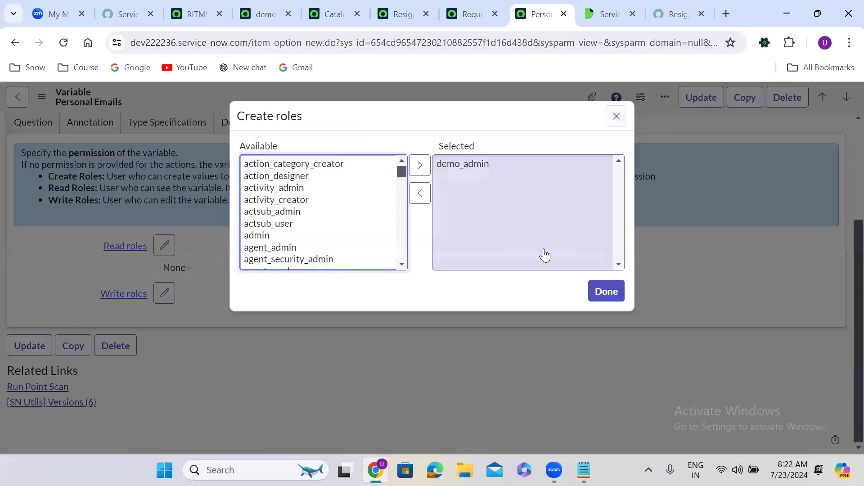
pyautogui.click(449, 165)
pyautogui.click(419, 193)
pyautogui.click(302, 206)
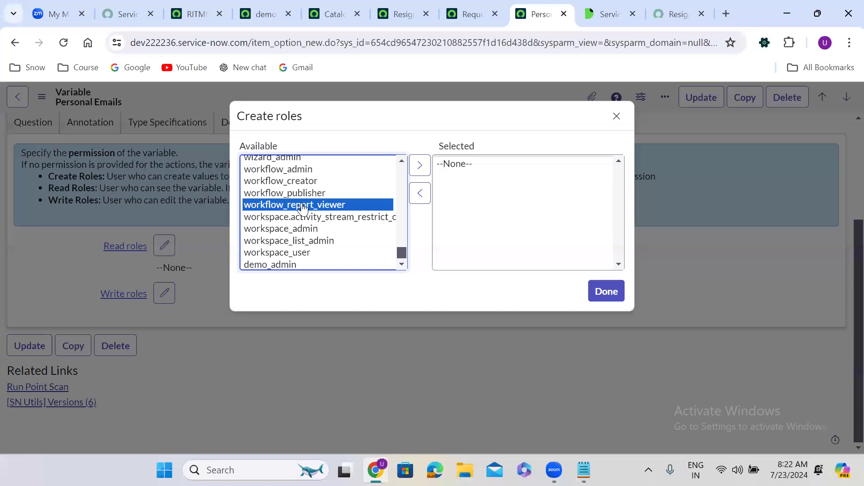
pyautogui.click(266, 267)
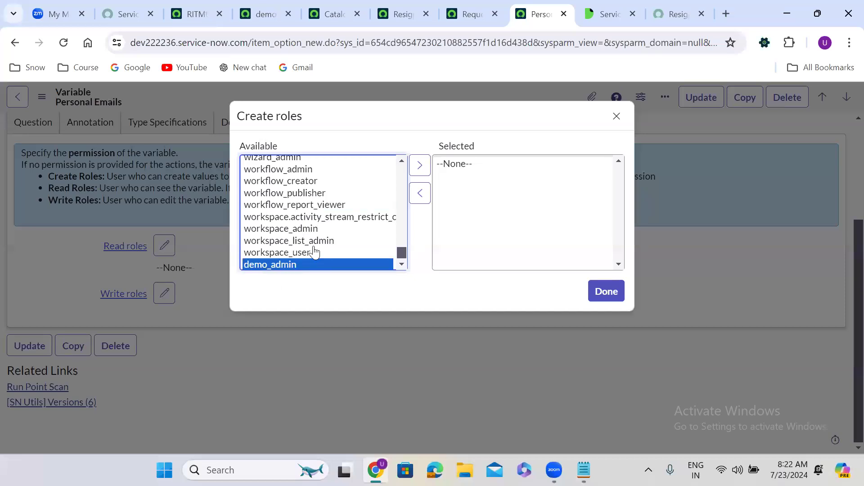
pyautogui.click(420, 166)
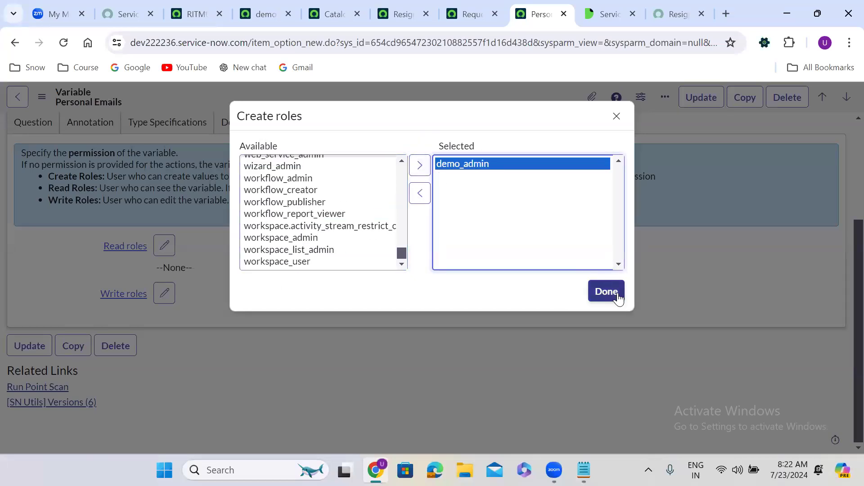
pyautogui.click(606, 292)
pyautogui.rightClick(380, 86)
pyautogui.click(411, 96)
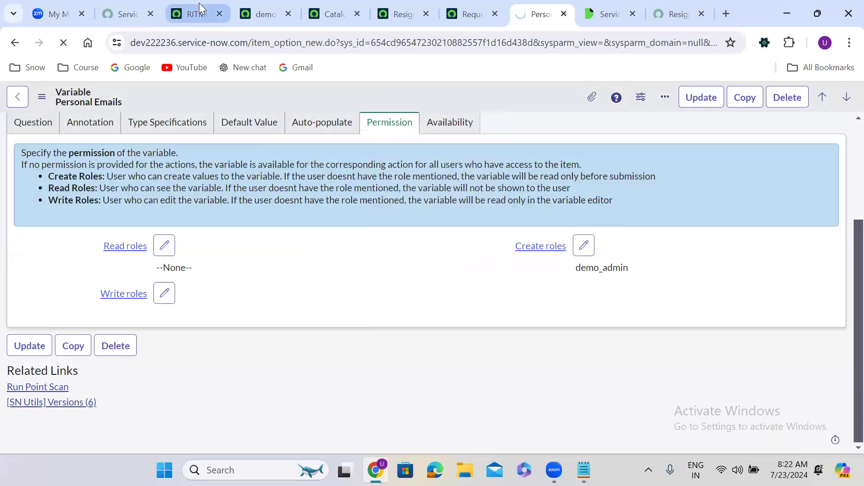
pyautogui.click(199, 14)
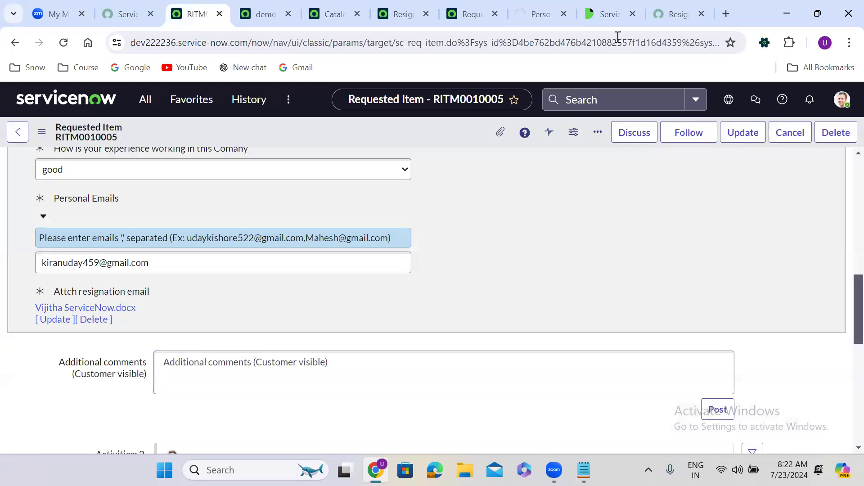
# Step: Duplicate the RITM0010005 browser tab to keep the record open
pyautogui.rightClick(198, 14)
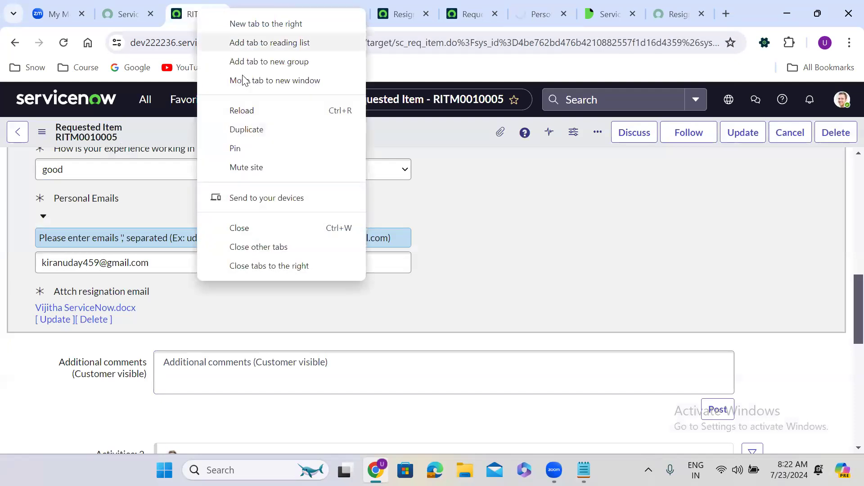
pyautogui.click(265, 130)
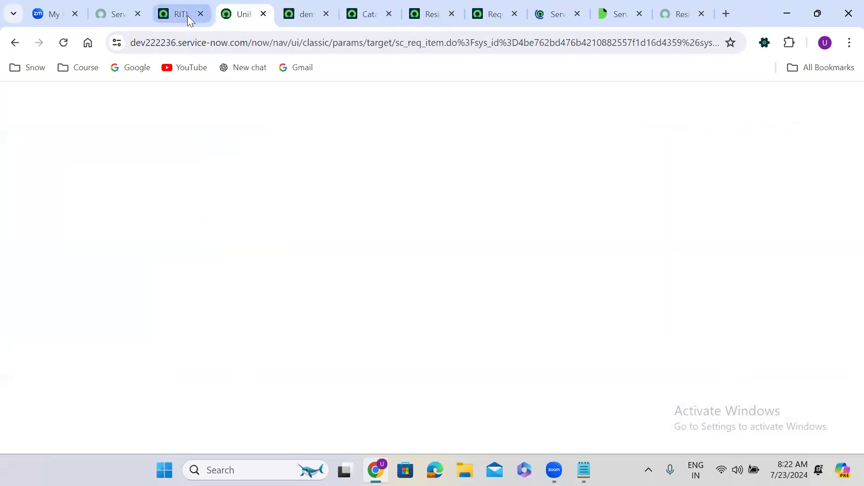
pyautogui.click(187, 16)
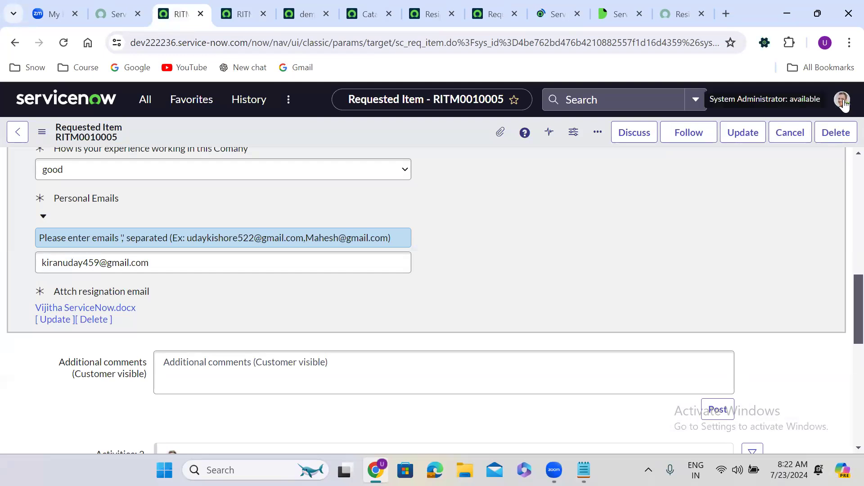
# Step: Impersonate the recent demo architect test user, then go to the Resignation Form page
pyautogui.click(844, 103)
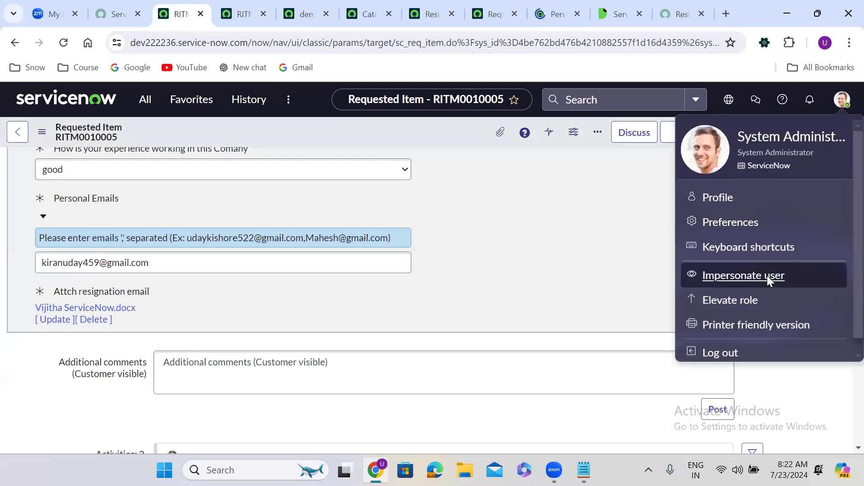
pyautogui.click(767, 276)
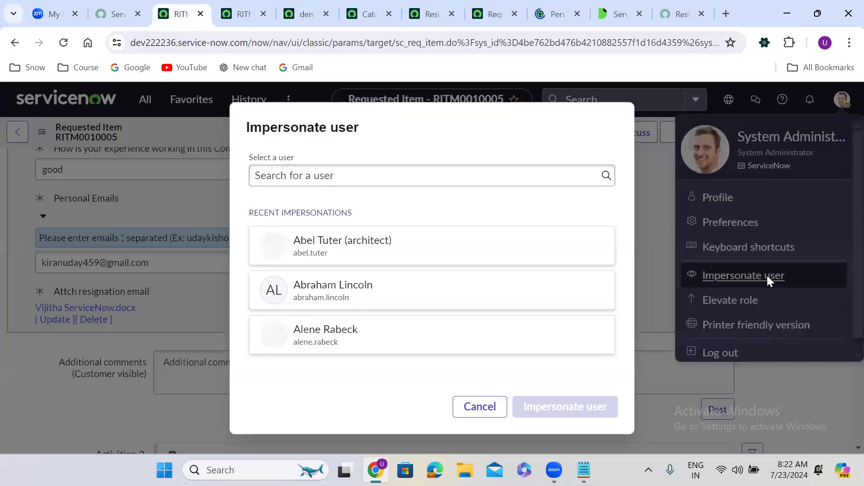
pyautogui.click(354, 246)
pyautogui.click(602, 406)
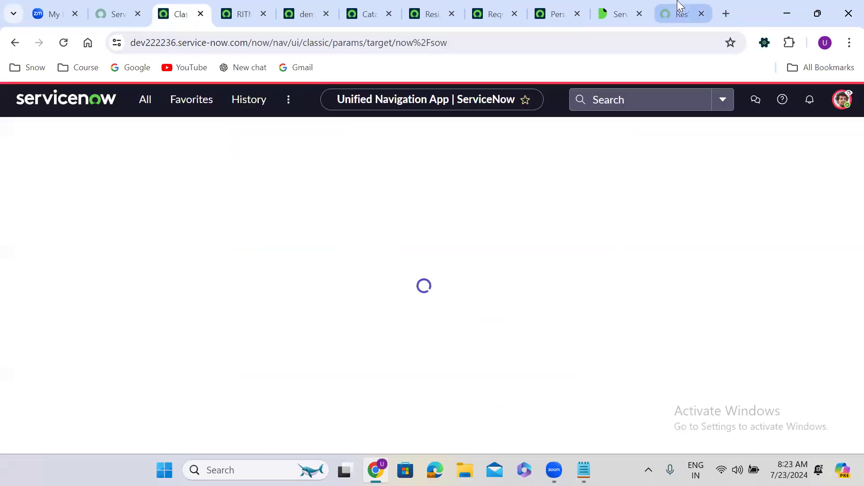
pyautogui.click(680, 7)
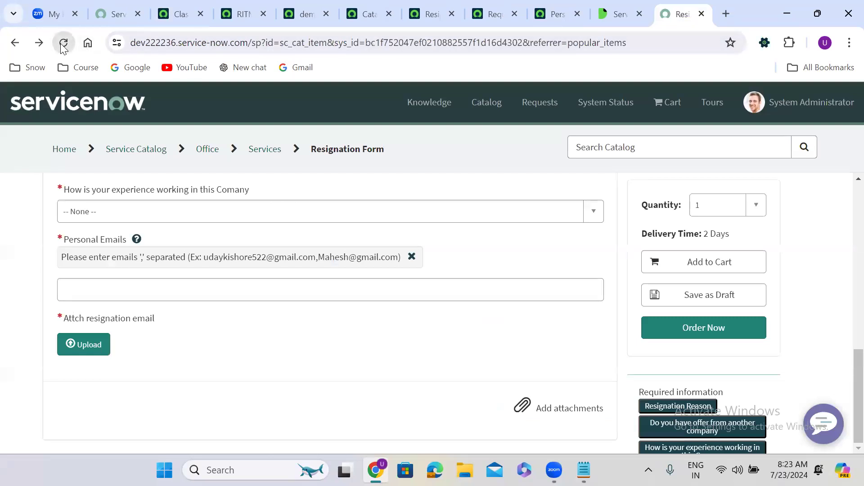
# Step: Reload the Resignation Form as the test user and verify Personal Emails is read-only
pyautogui.click(63, 43)
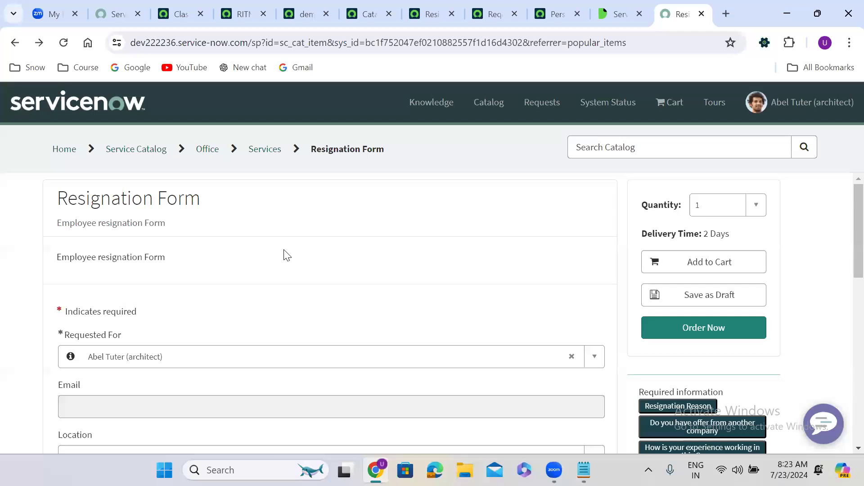
pyautogui.scroll(-4, 287, 255)
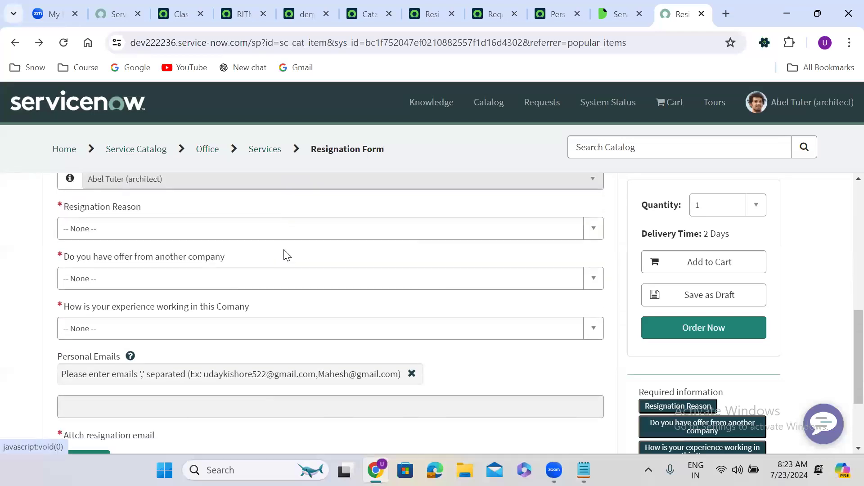
pyautogui.scroll(-3, 283, 252)
pyautogui.click(164, 296)
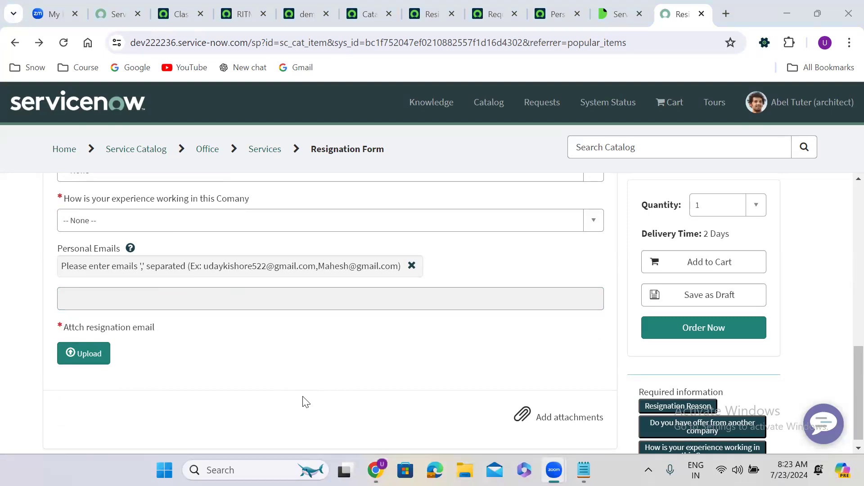
pyautogui.click(549, 5)
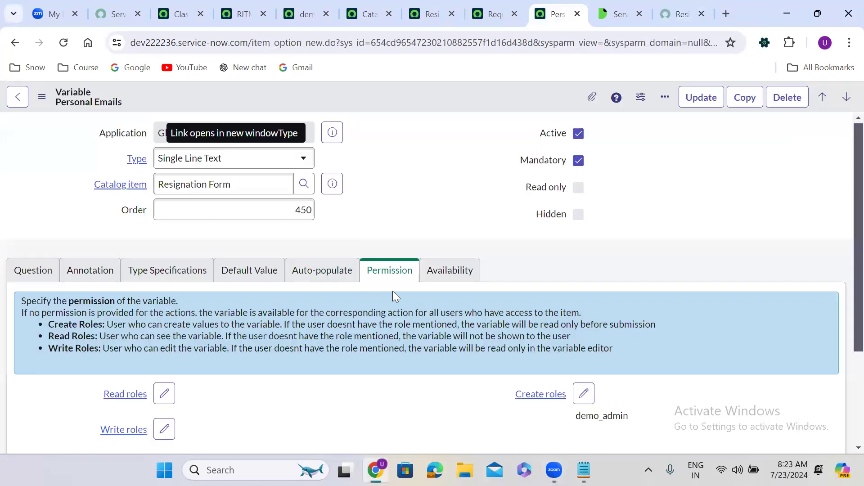
# Step: Dismiss the workspace welcome tour and end the impersonation from the profile menu
pyautogui.scroll(-3, 365, 324)
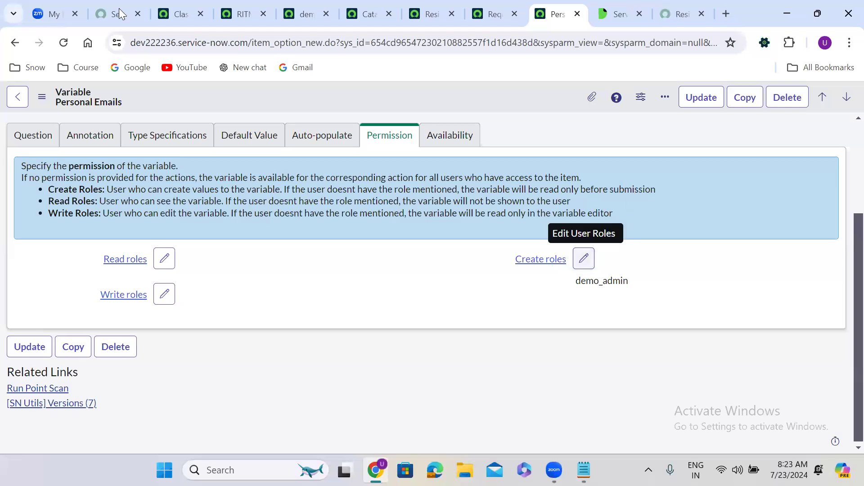
pyautogui.click(158, 3)
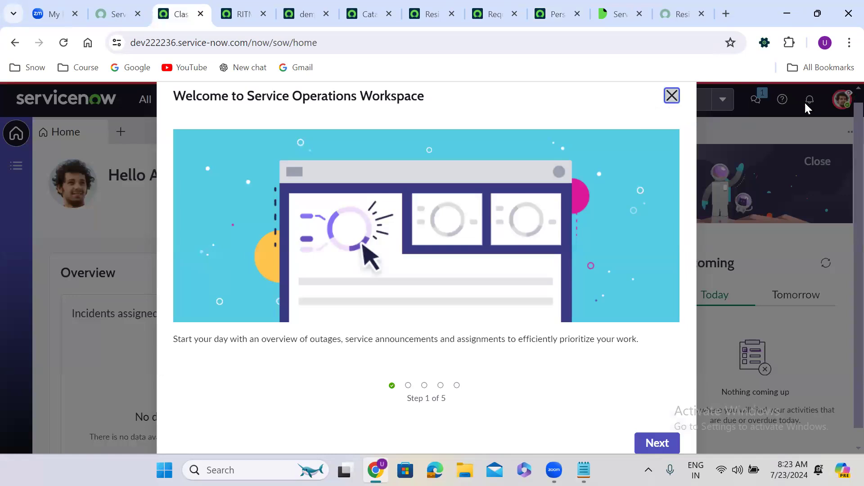
pyautogui.click(673, 96)
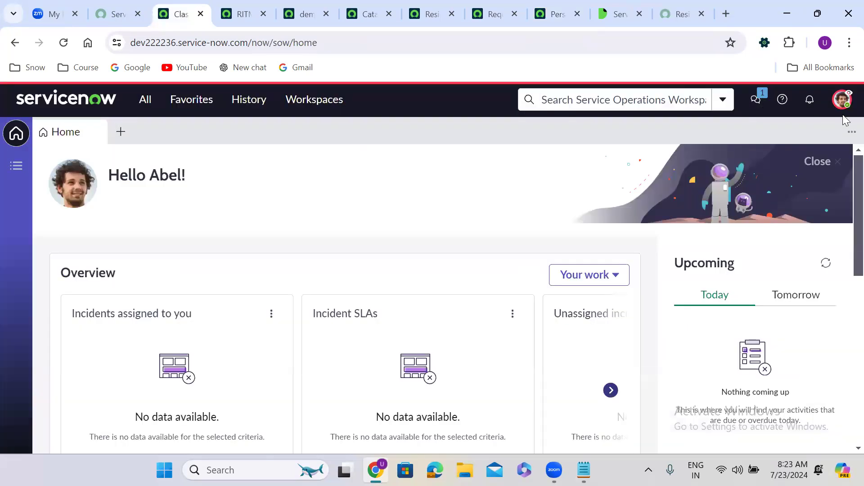
pyautogui.click(843, 99)
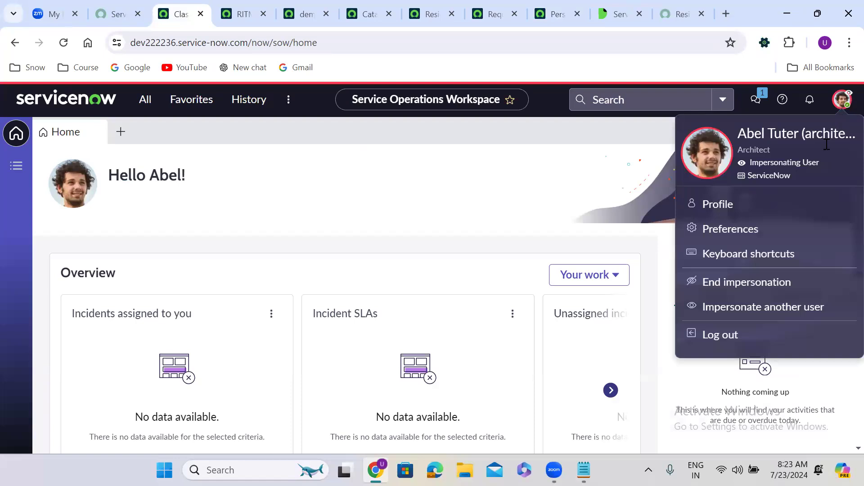
pyautogui.click(724, 281)
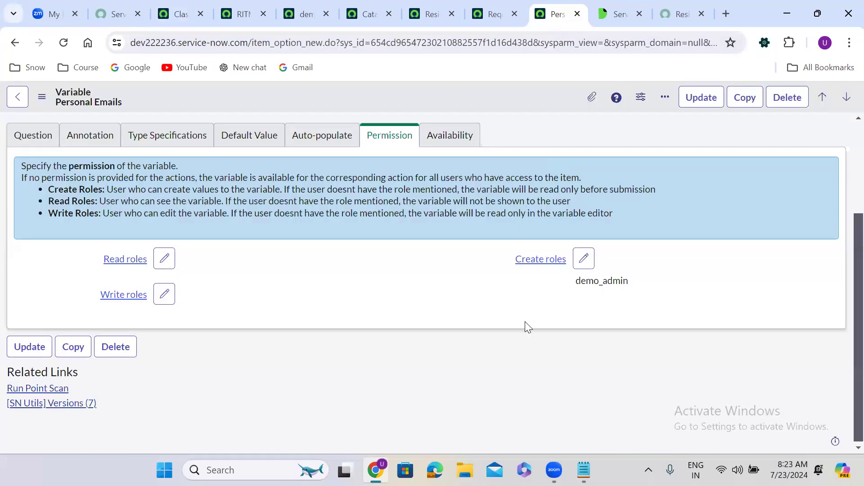
pyautogui.click(584, 259)
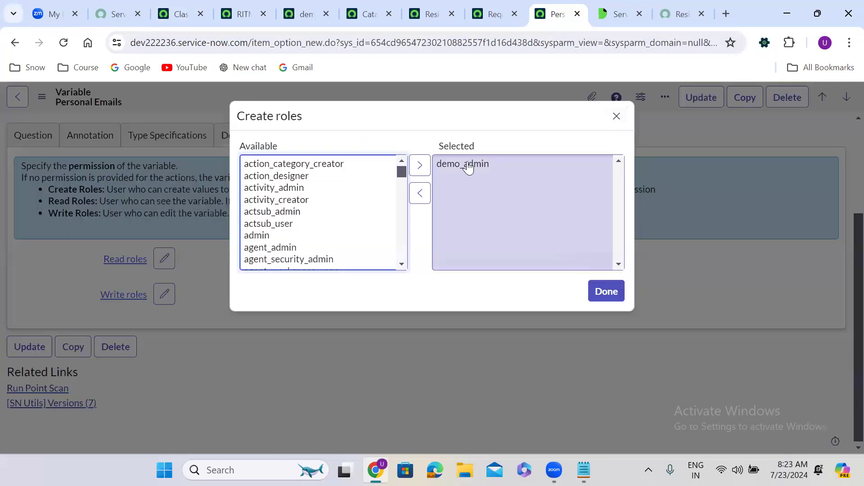
# Step: Remove demo_admin from the Personal Emails variable's Create roles, leaving None
pyautogui.click(465, 164)
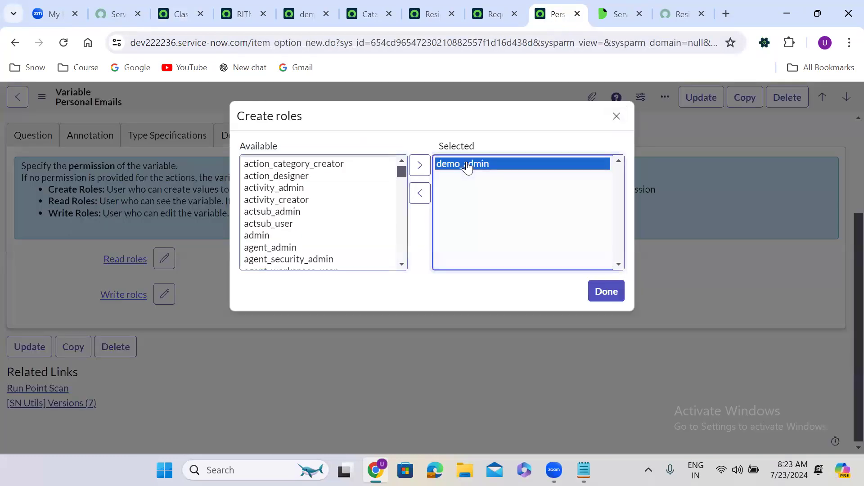
pyautogui.click(417, 194)
pyautogui.click(608, 292)
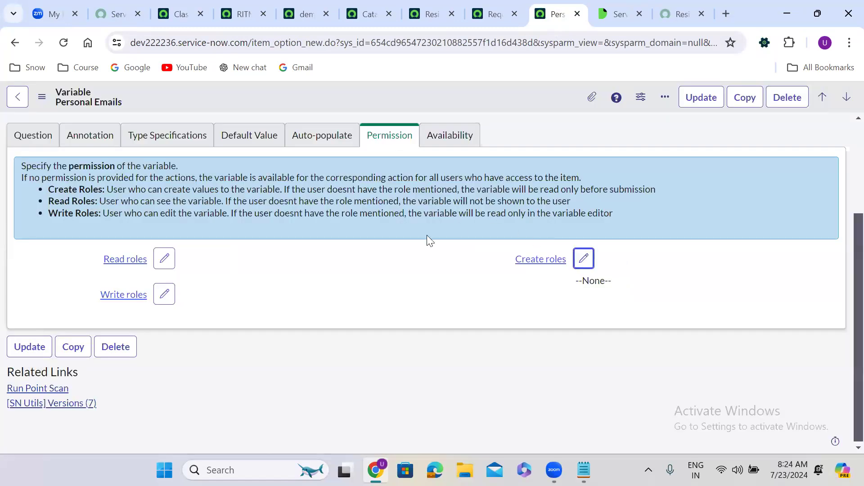
# Step: Add demo_admin as the variable's Read role and save the record
pyautogui.click(170, 265)
pyautogui.click(276, 212)
pyautogui.write('demo_admin')
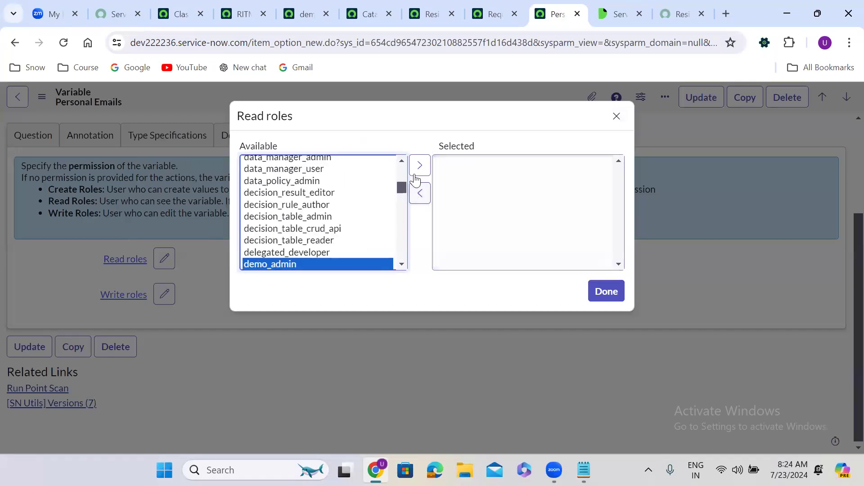
pyautogui.click(419, 165)
pyautogui.click(606, 292)
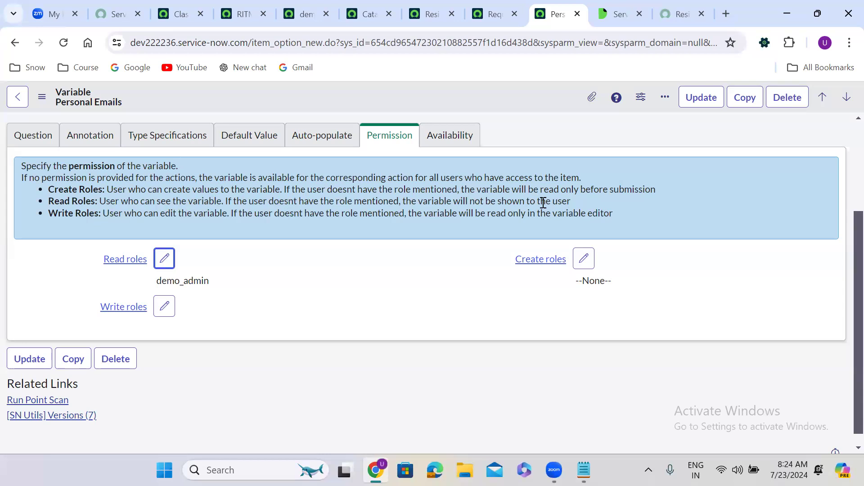
pyautogui.rightClick(421, 106)
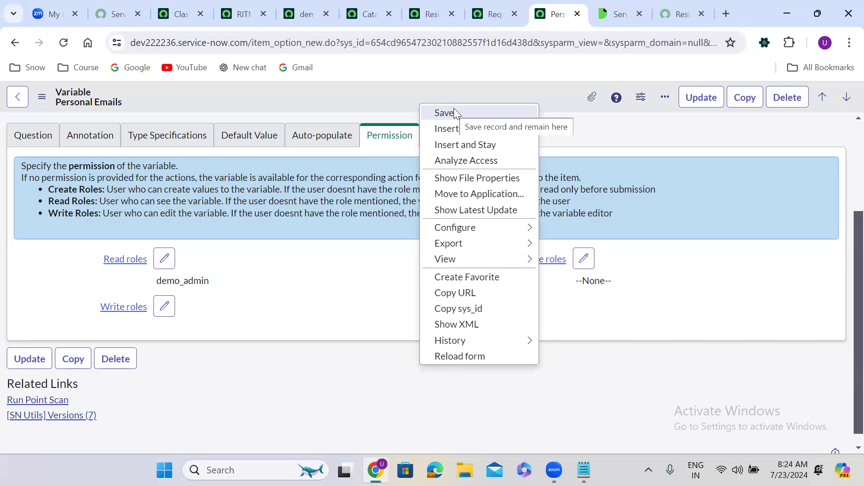
pyautogui.click(468, 114)
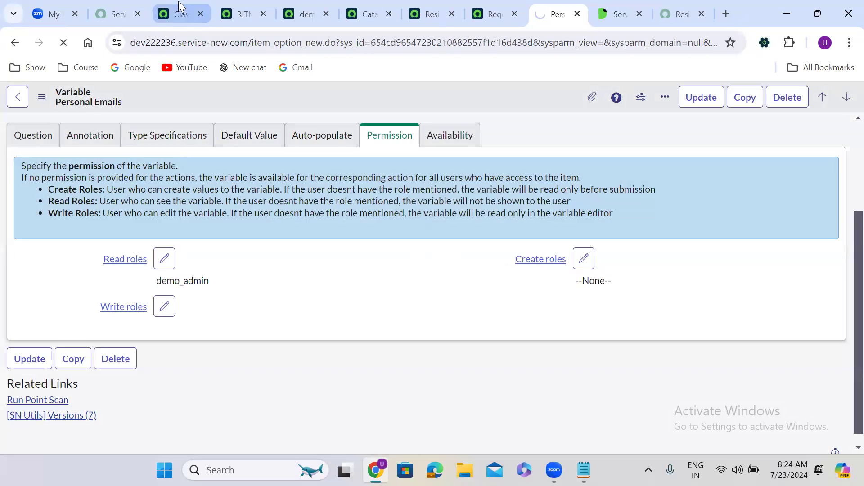
pyautogui.click(179, 12)
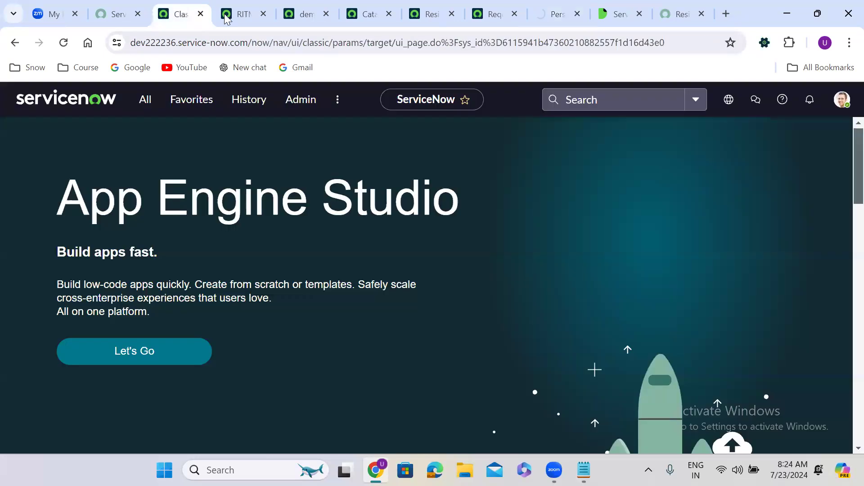
# Step: Impersonate the recent architect test user again
pyautogui.click(842, 100)
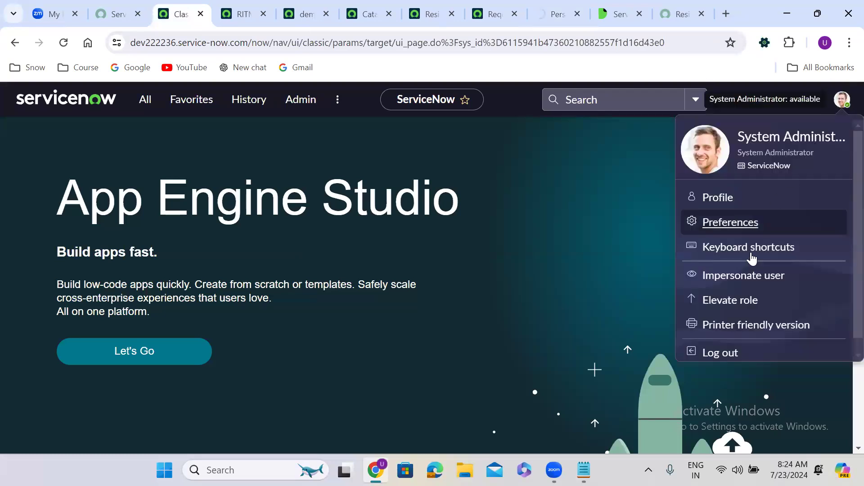
pyautogui.click(715, 275)
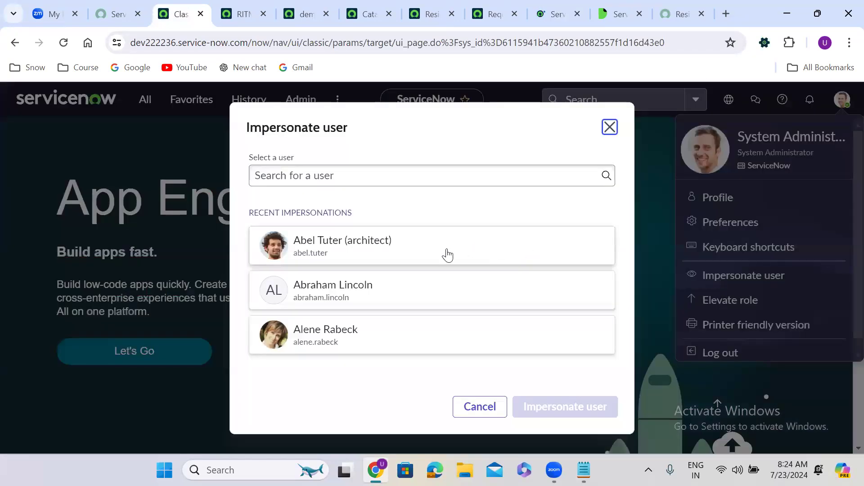
pyautogui.click(392, 252)
pyautogui.click(567, 407)
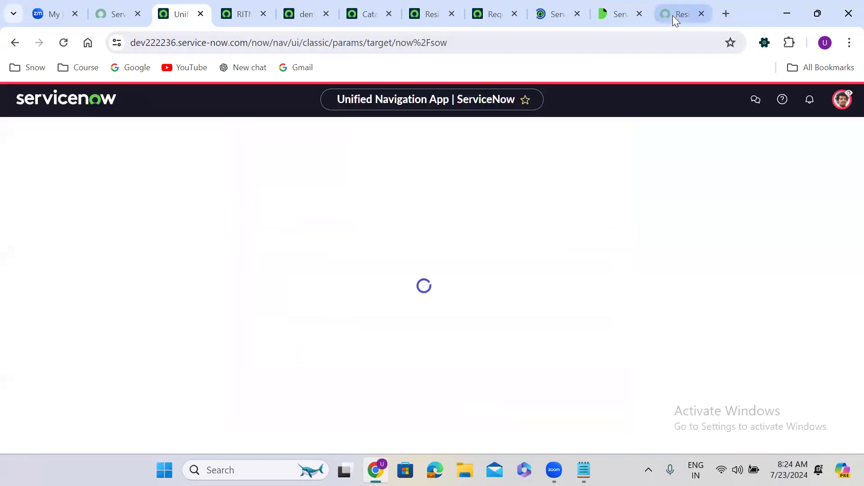
# Step: Reload the Resignation Form as that user and confirm Personal Emails is no longer shown
pyautogui.click(672, 15)
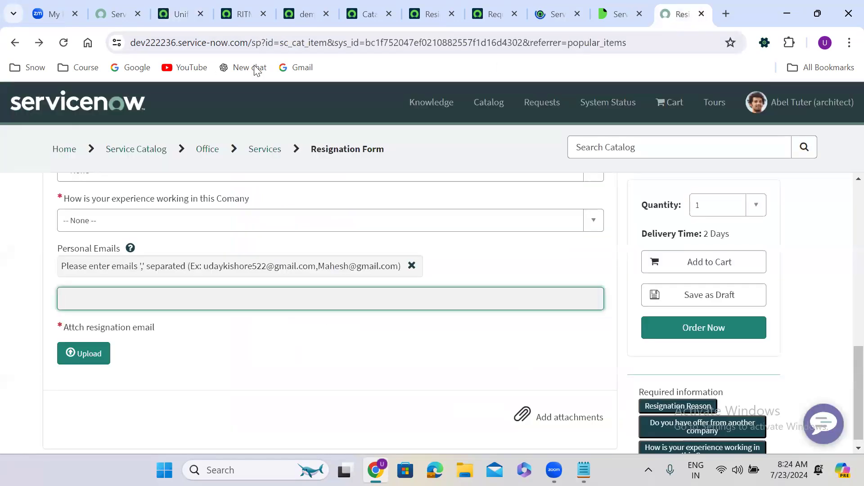
pyautogui.click(64, 43)
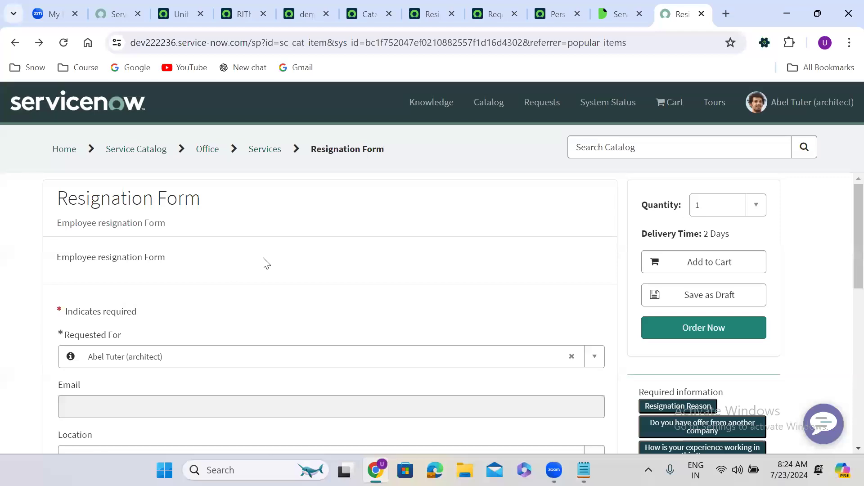
pyautogui.scroll(-6, 265, 263)
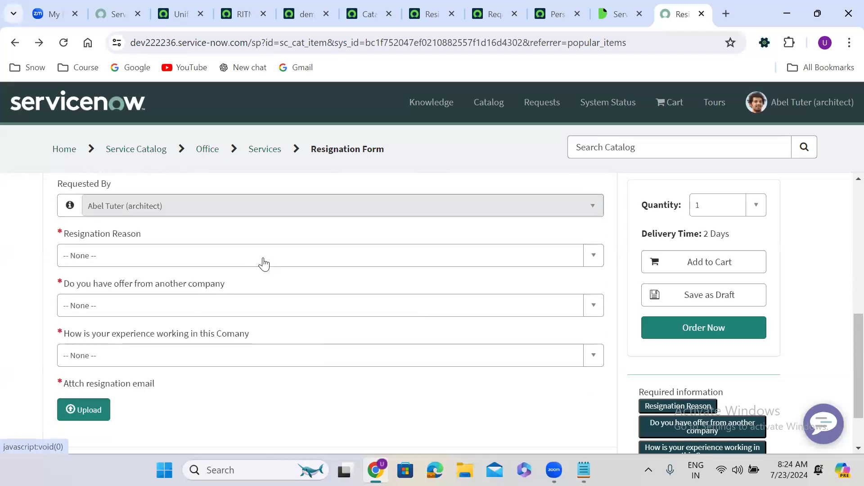
pyautogui.scroll(-2, 265, 263)
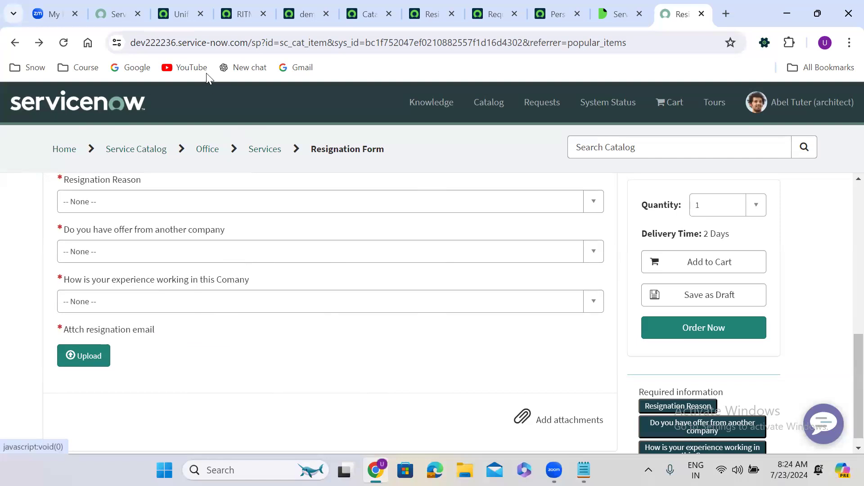
# Step: End the impersonation and remove demo_admin from the Personal Emails variable's read roles
pyautogui.click(179, 13)
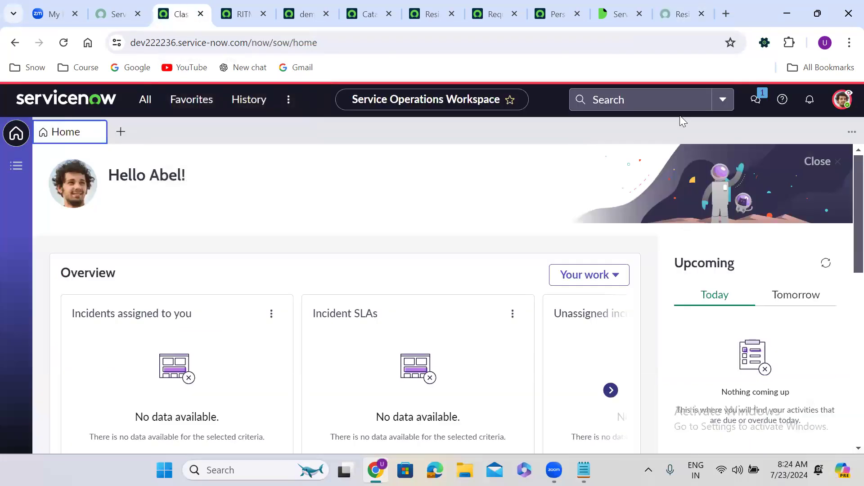
pyautogui.click(842, 101)
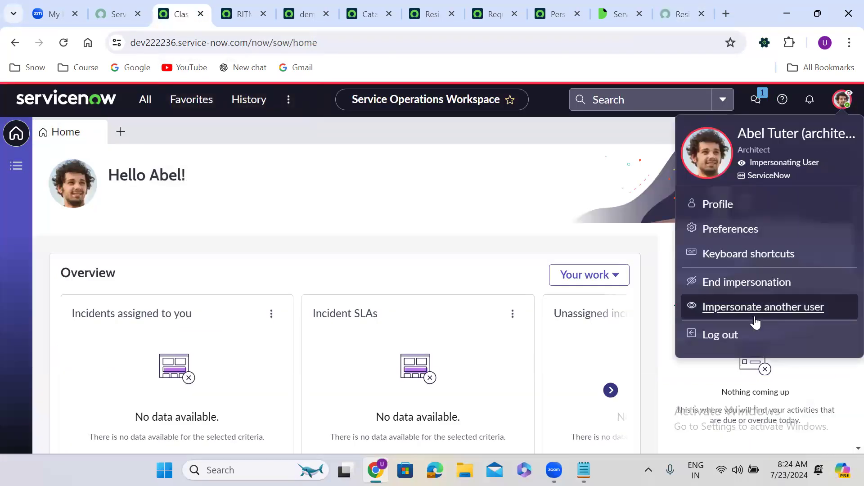
pyautogui.click(710, 284)
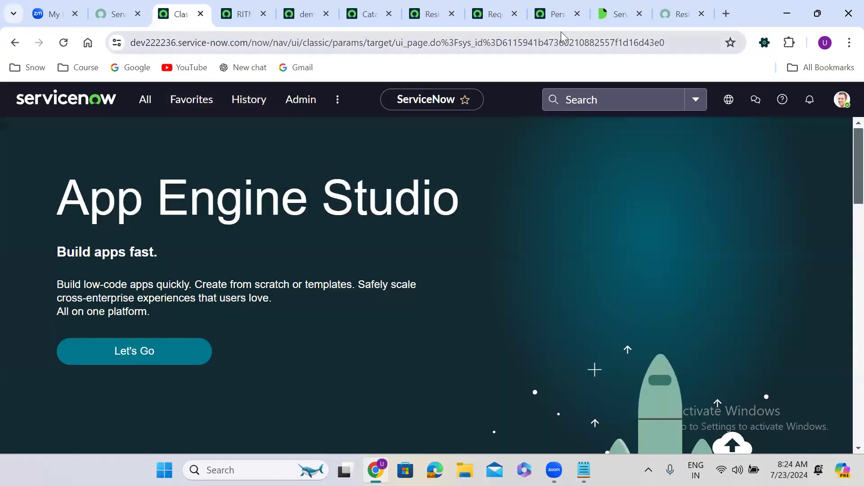
pyautogui.click(555, 13)
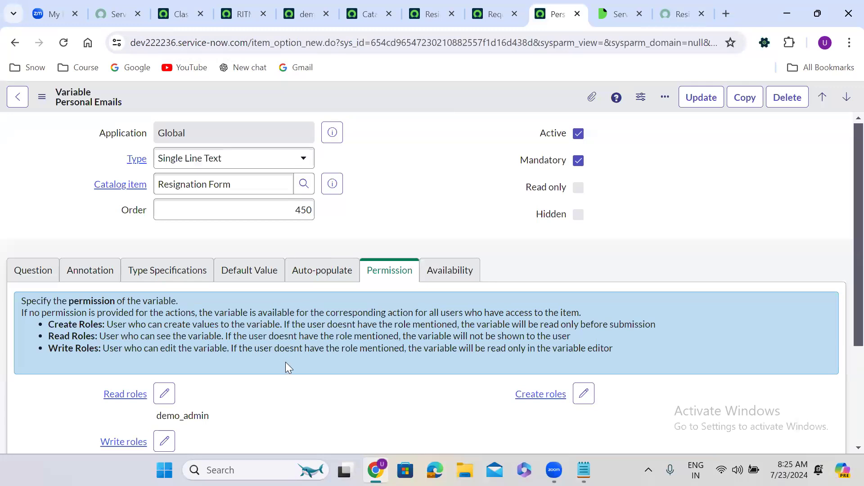
pyautogui.scroll(-3, 286, 367)
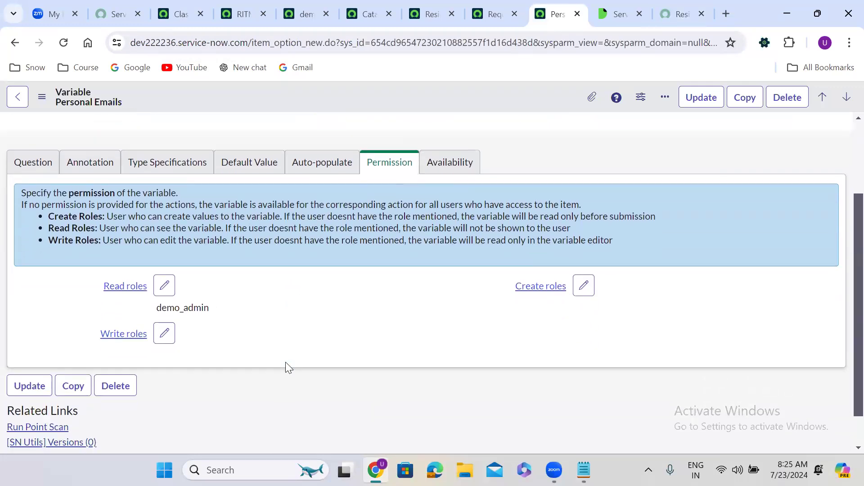
pyautogui.click(164, 258)
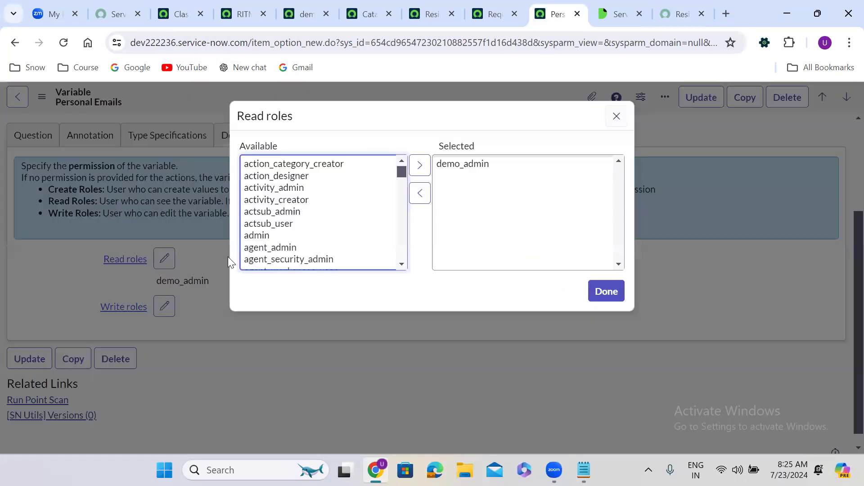
pyautogui.click(486, 165)
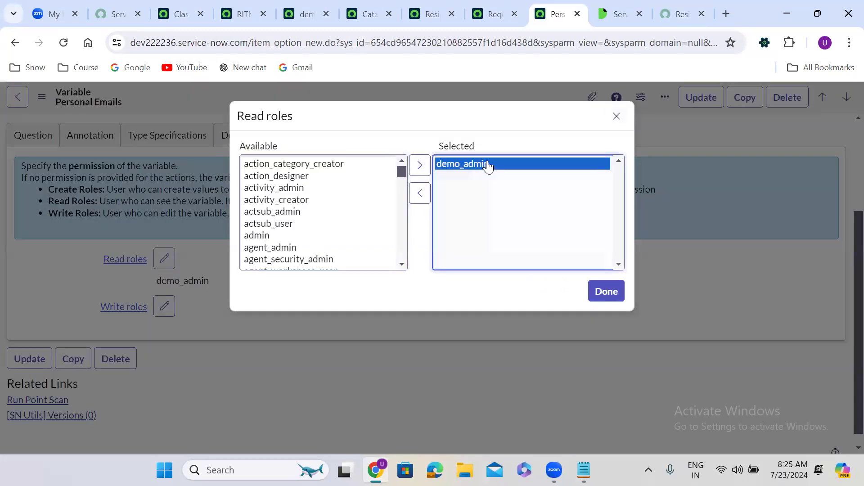
pyautogui.click(420, 191)
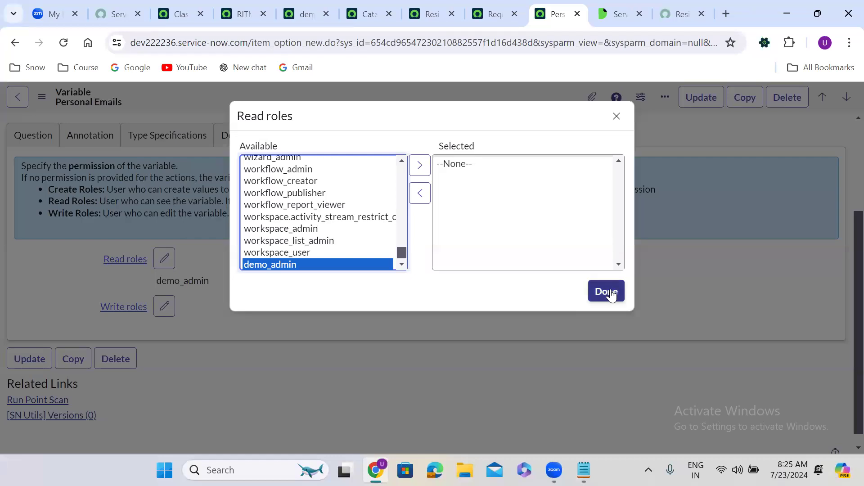
pyautogui.click(606, 291)
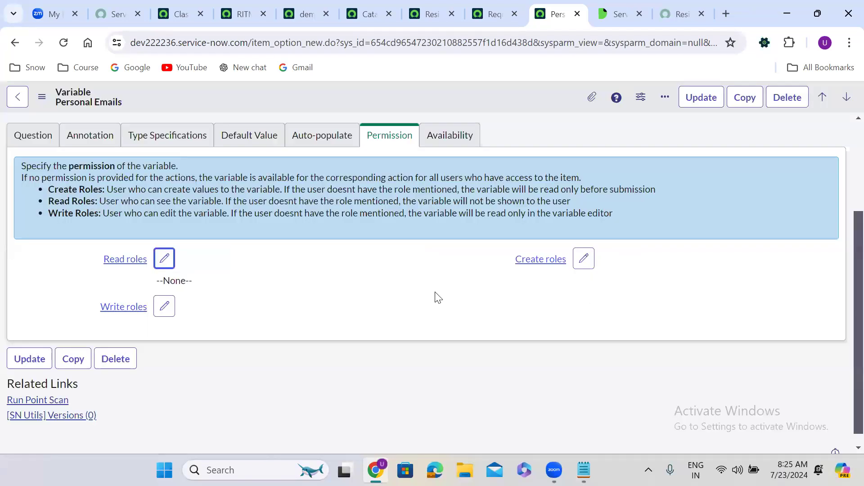
# Step: Add demo_admin as the variable's write role and save the record
pyautogui.click(164, 304)
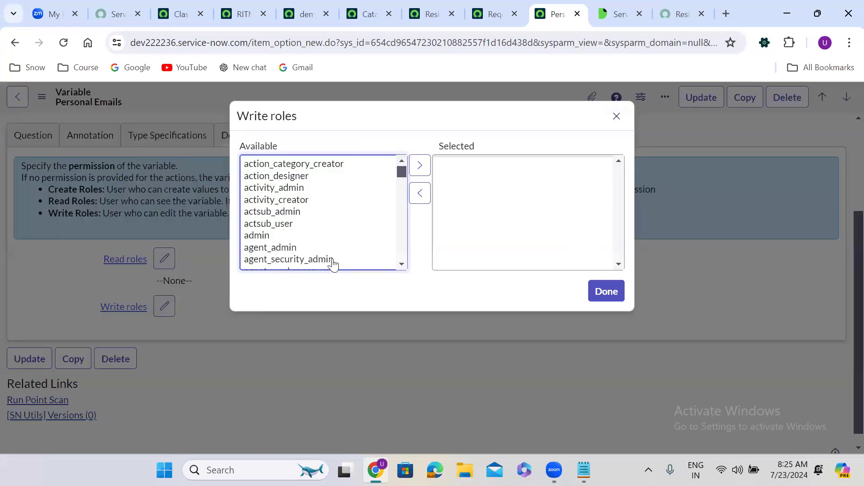
pyautogui.click(285, 223)
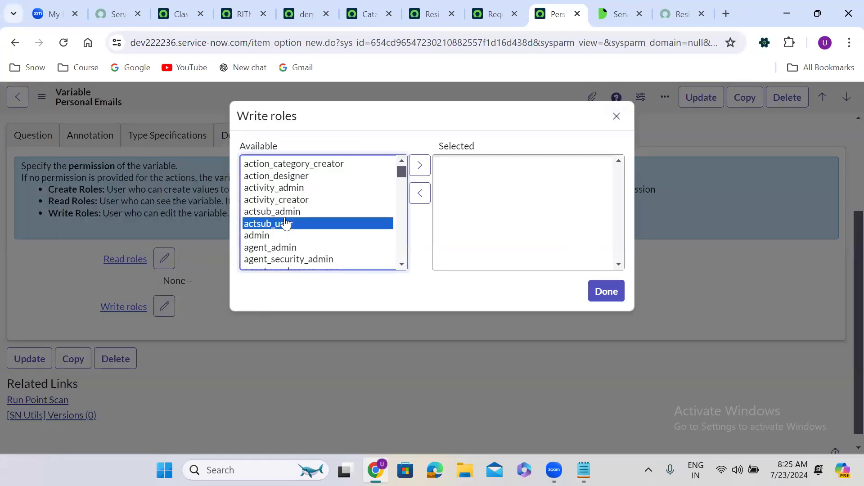
pyautogui.write('demo_admin')
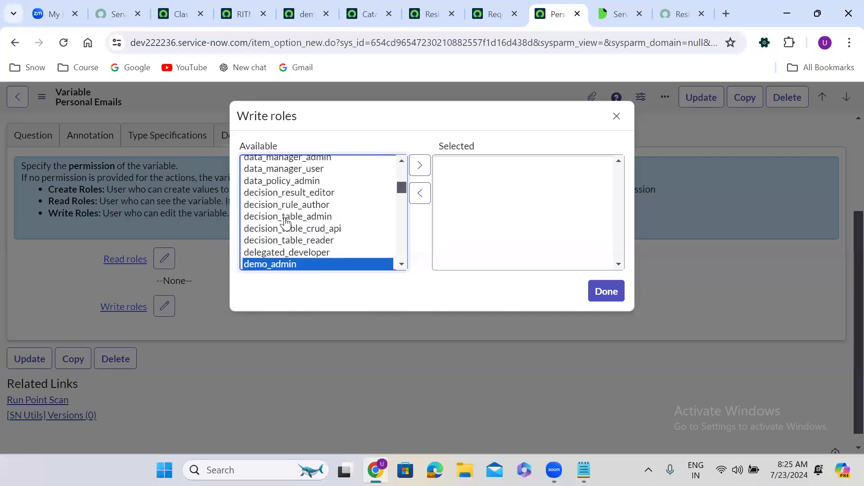
pyautogui.click(419, 165)
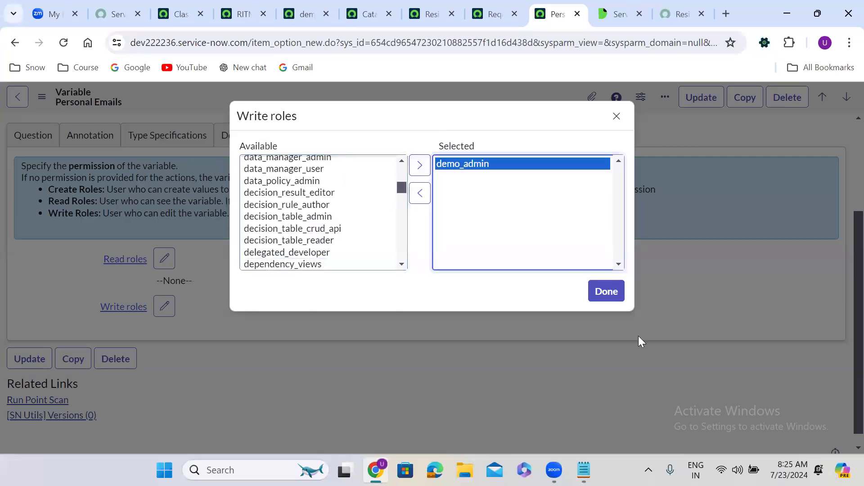
pyautogui.click(608, 292)
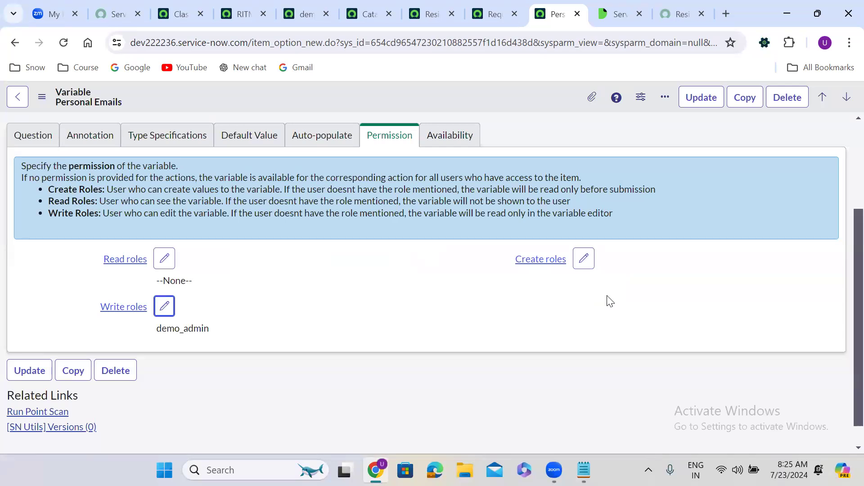
pyautogui.rightClick(430, 95)
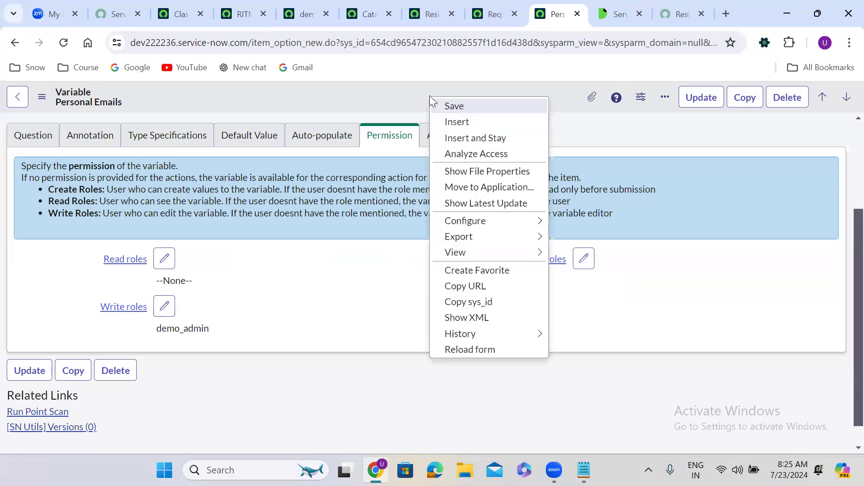
pyautogui.click(468, 107)
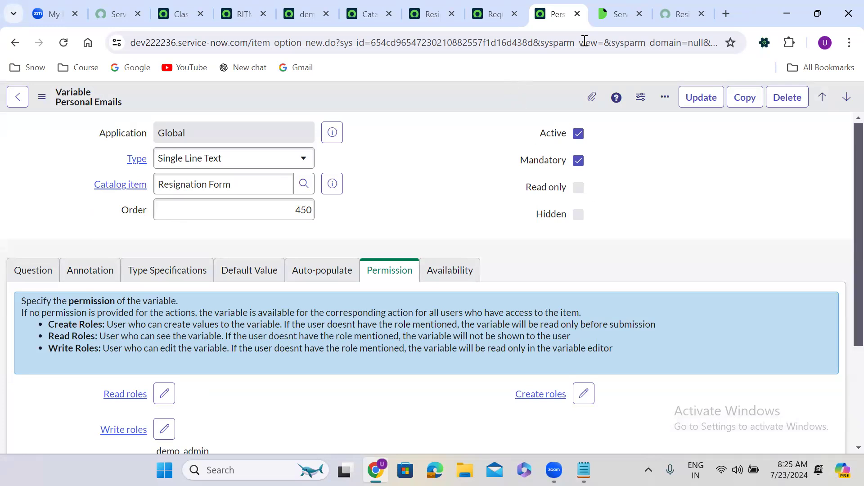
pyautogui.click(179, 11)
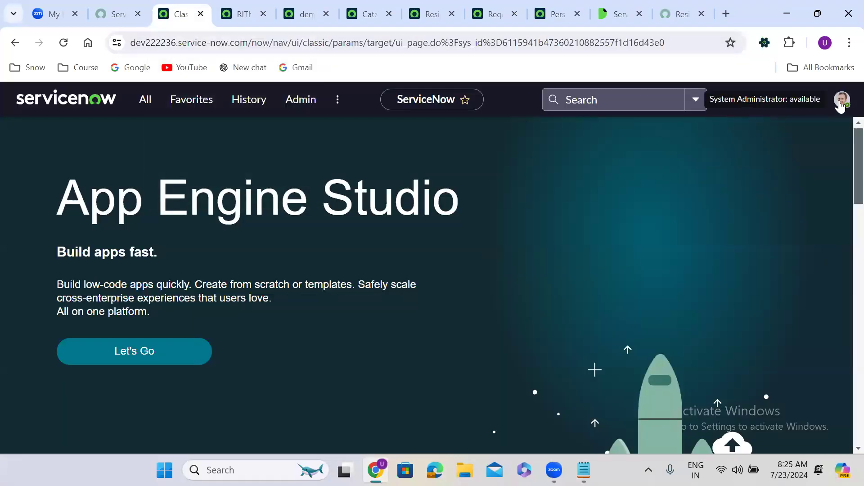
# Step: Impersonate the recent architect user and reload the Resignation Form in the portal
pyautogui.click(842, 100)
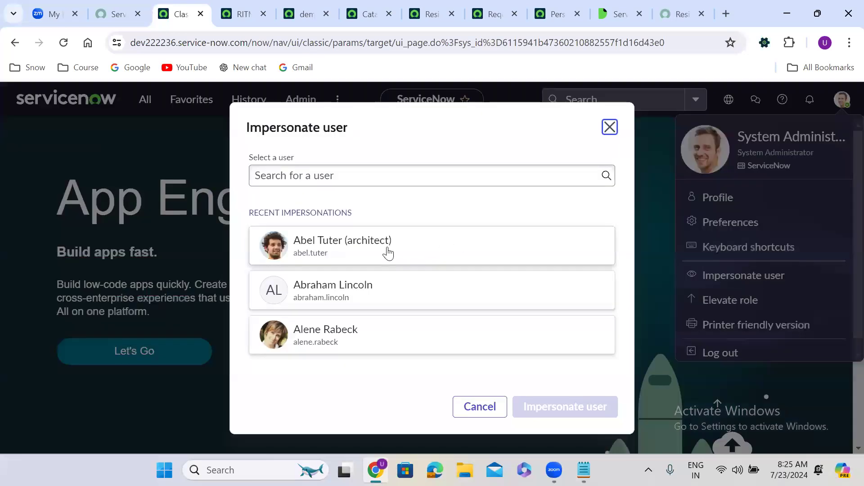
pyautogui.click(386, 251)
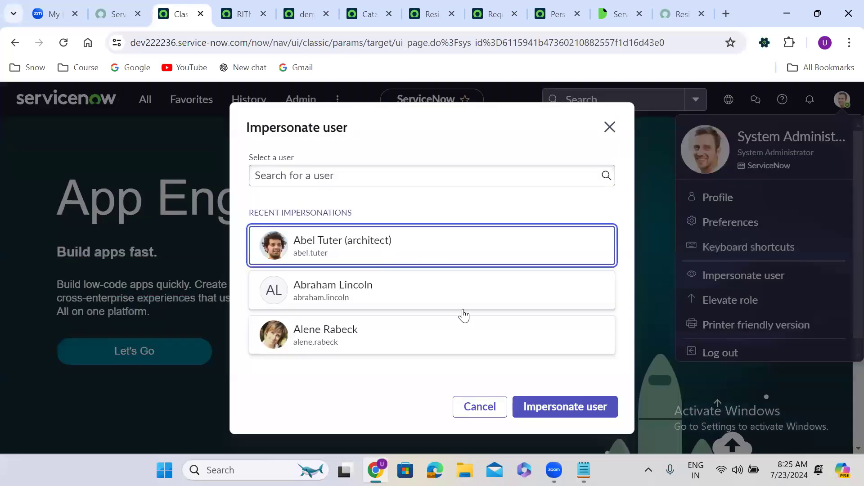
pyautogui.click(542, 408)
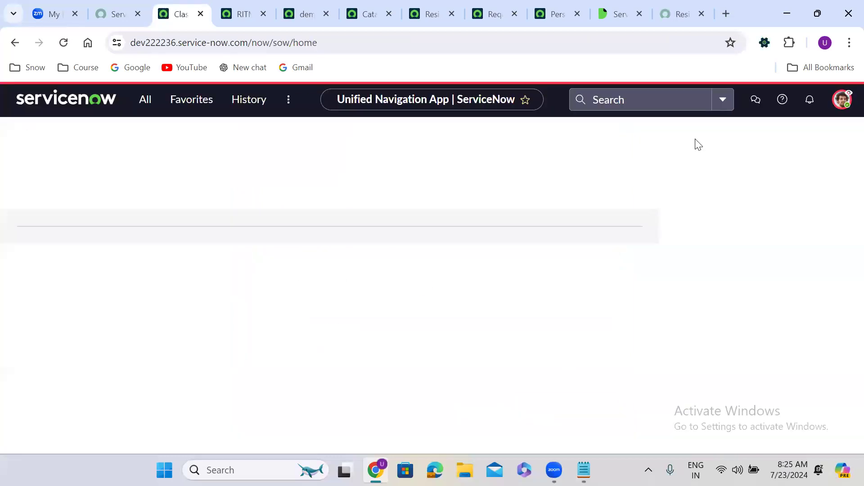
pyautogui.click(671, 13)
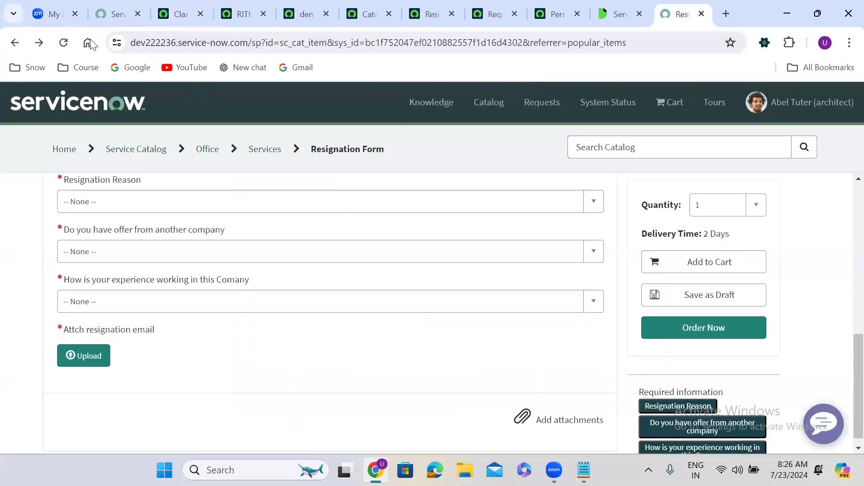
pyautogui.click(63, 43)
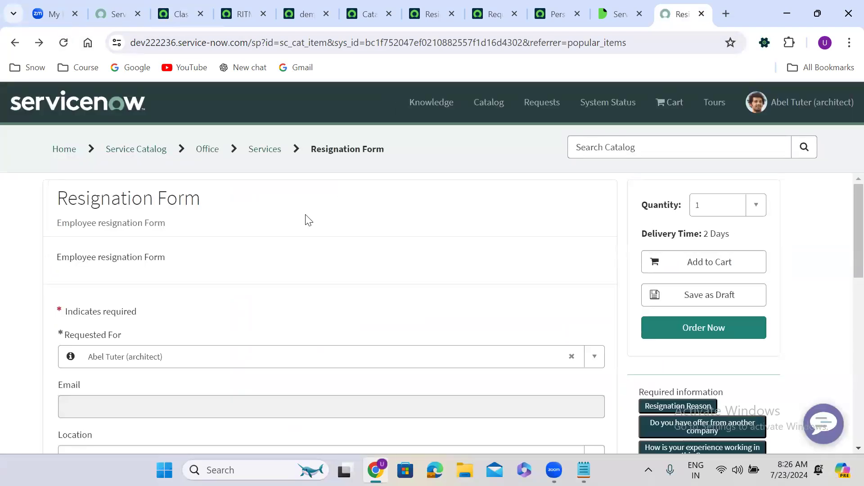
pyautogui.scroll(-8, 308, 221)
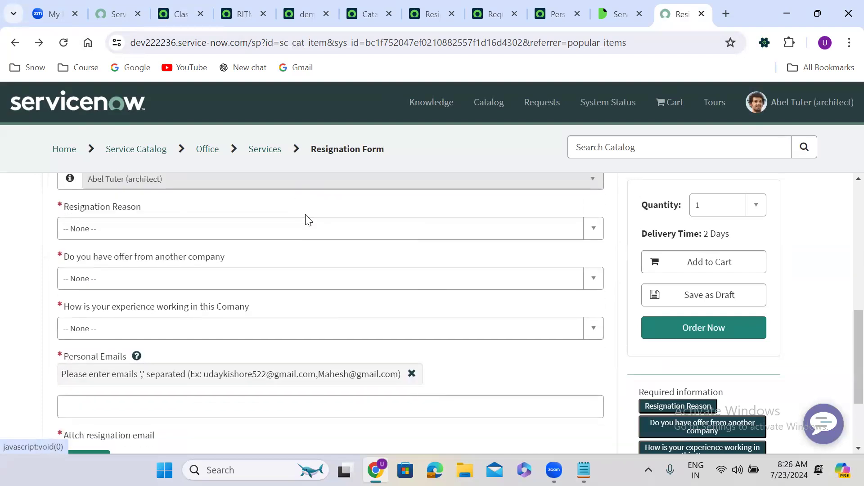
pyautogui.scroll(-2, 307, 220)
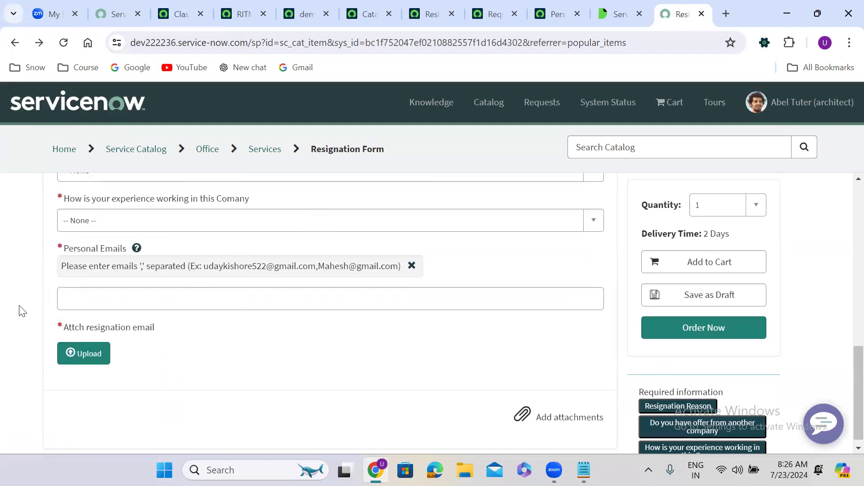
pyautogui.scroll(5, 20, 310)
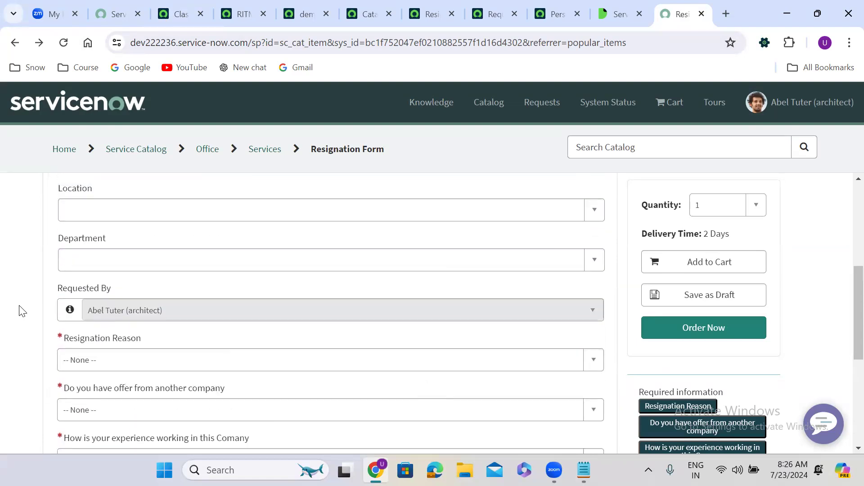
# Step: Set resignation reason to Health Reason, other offer to No, and experience rating to good
pyautogui.click(133, 368)
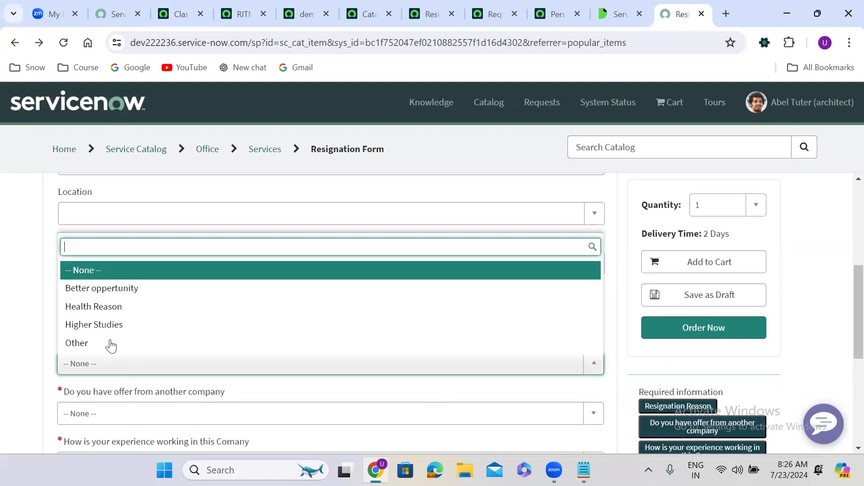
pyautogui.click(84, 310)
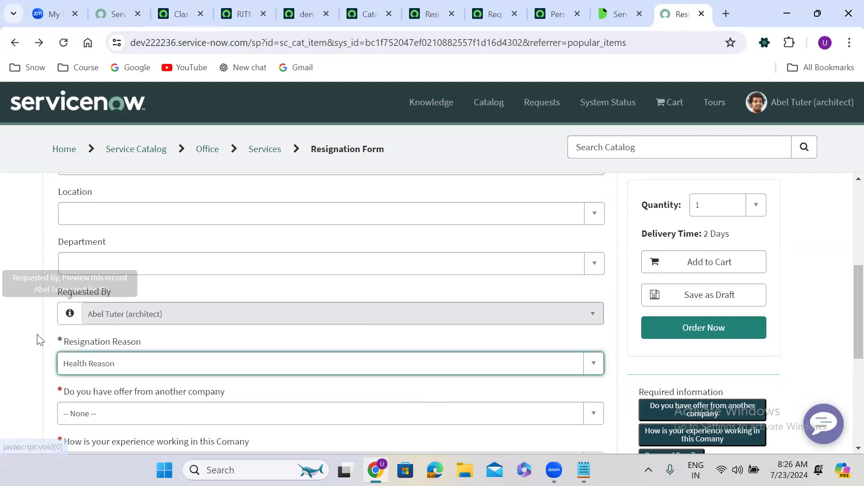
pyautogui.scroll(-1, 39, 339)
pyautogui.scroll(-2, 37, 339)
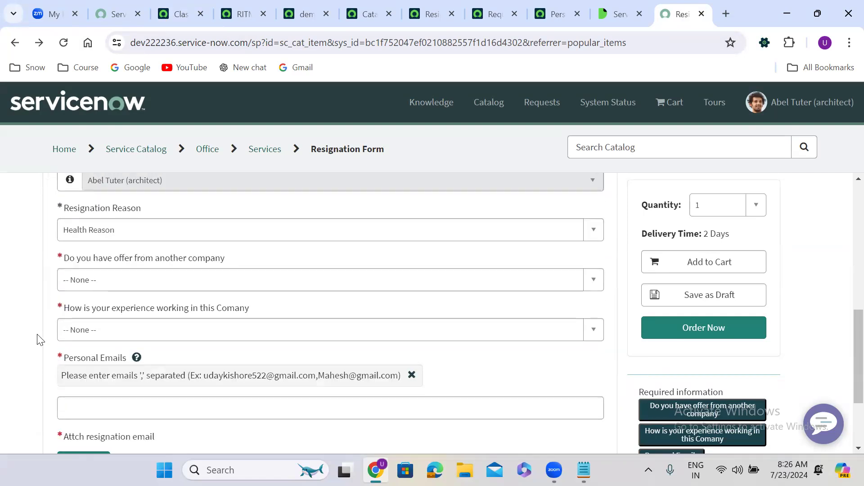
pyautogui.click(121, 280)
pyautogui.click(131, 360)
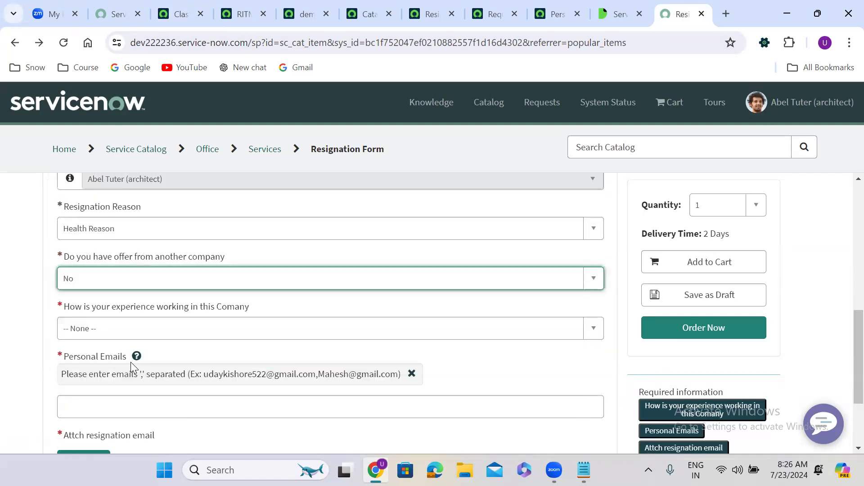
pyautogui.scroll(-2, 12, 333)
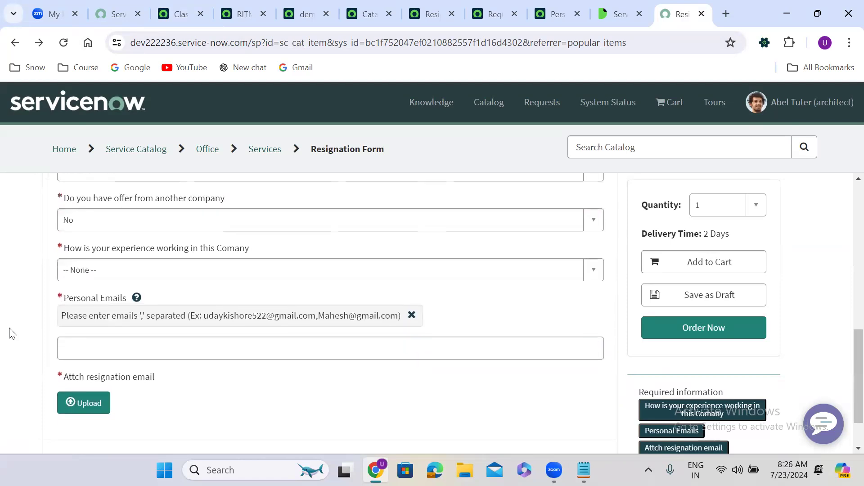
pyautogui.click(124, 249)
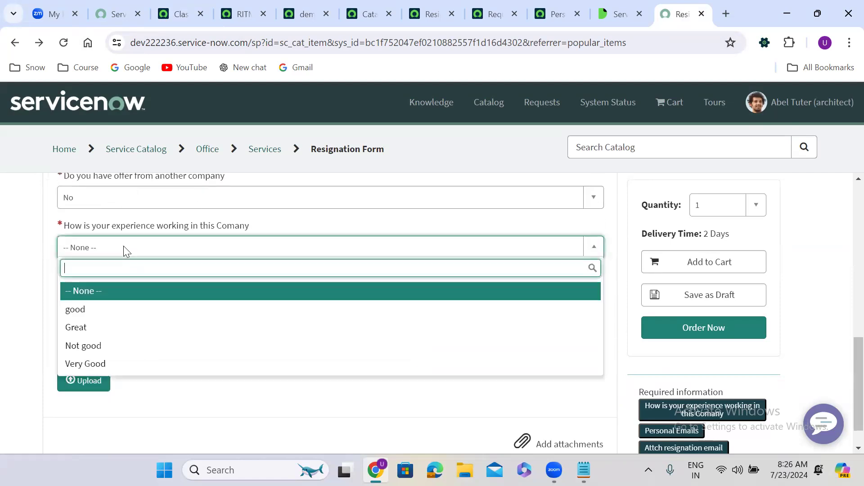
pyautogui.click(130, 316)
# Step: Fill in the personal e-mail, attach priyanka.docx, and place the order with Order Now
pyautogui.click(104, 330)
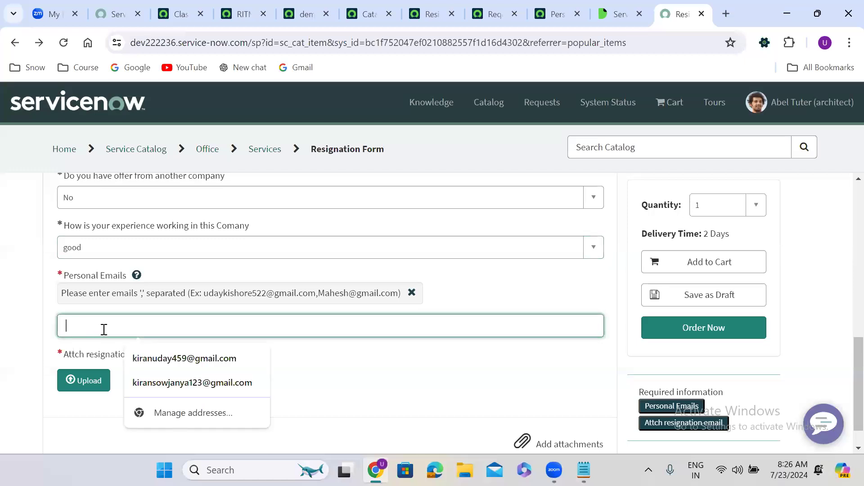
pyautogui.click(145, 360)
pyautogui.click(94, 379)
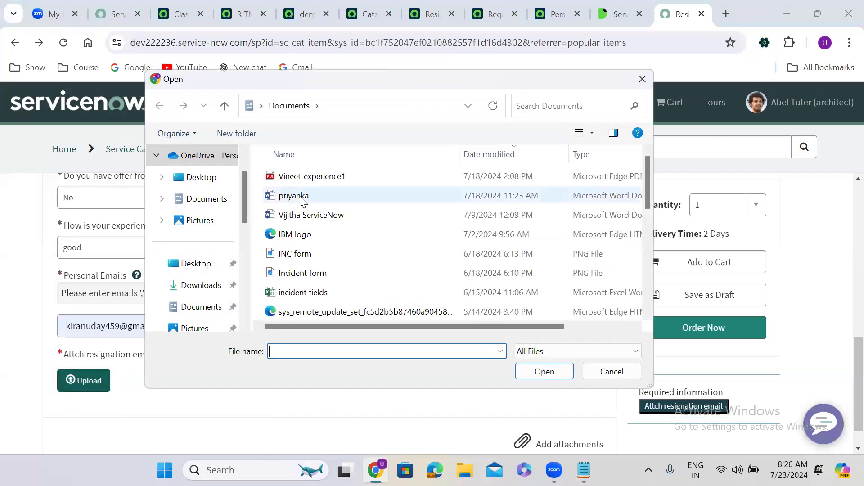
pyautogui.click(300, 197)
pyautogui.click(555, 378)
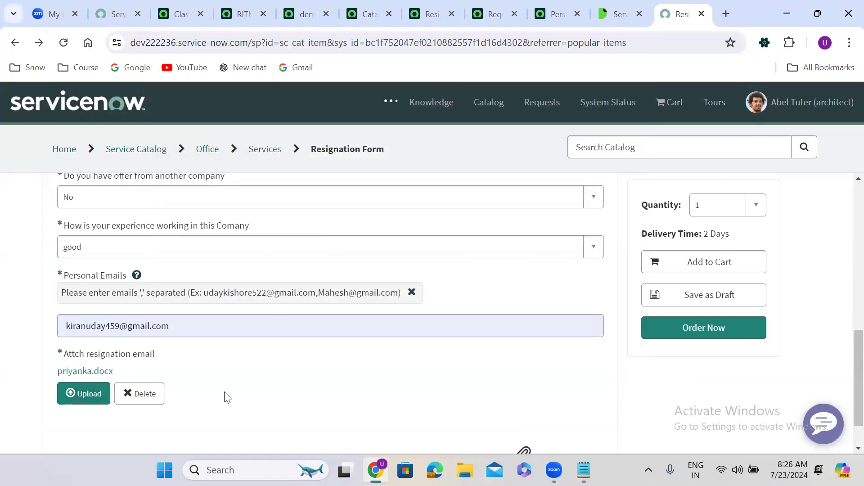
pyautogui.scroll(-1, 227, 398)
pyautogui.scroll(10, 227, 398)
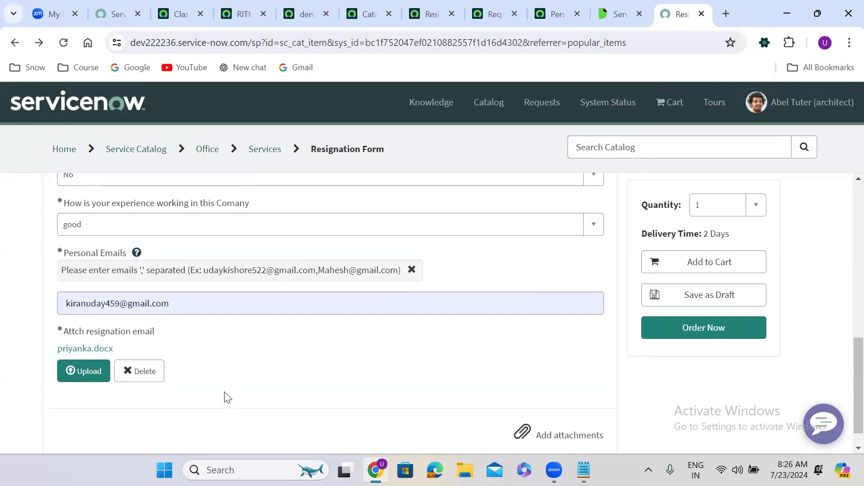
pyautogui.scroll(-10, 225, 398)
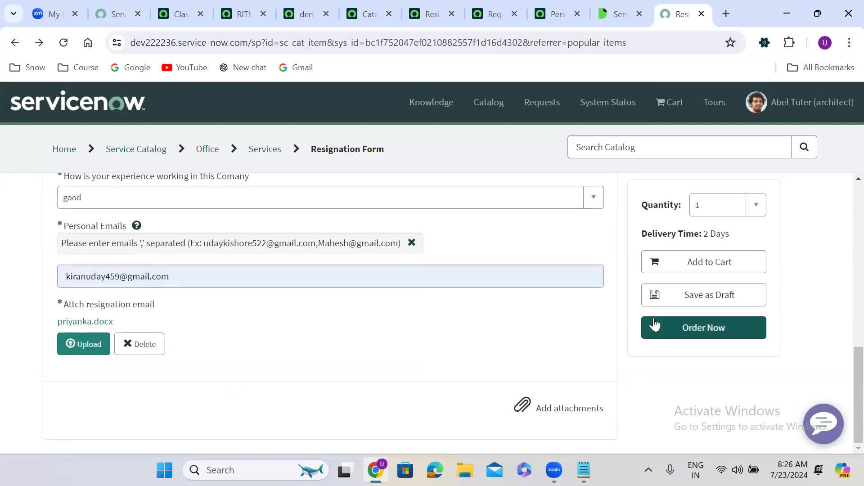
pyautogui.click(693, 325)
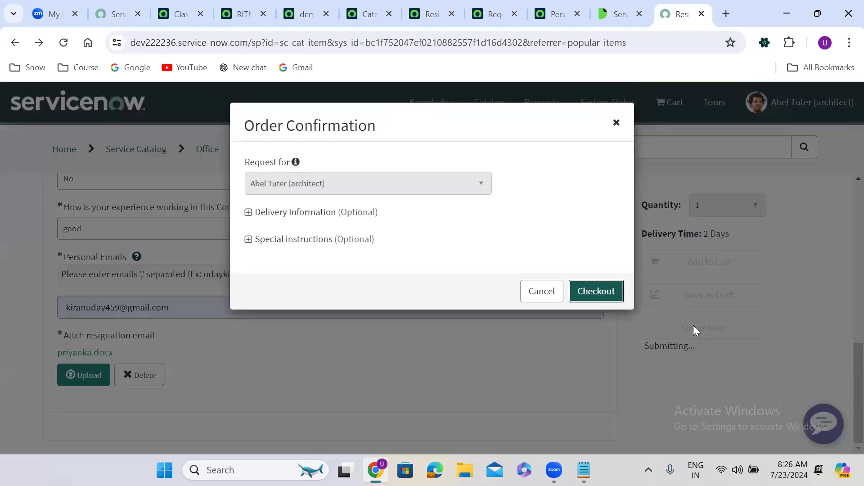
# Step: Check out the order and copy the resulting requested item number RITM0010006
pyautogui.click(586, 292)
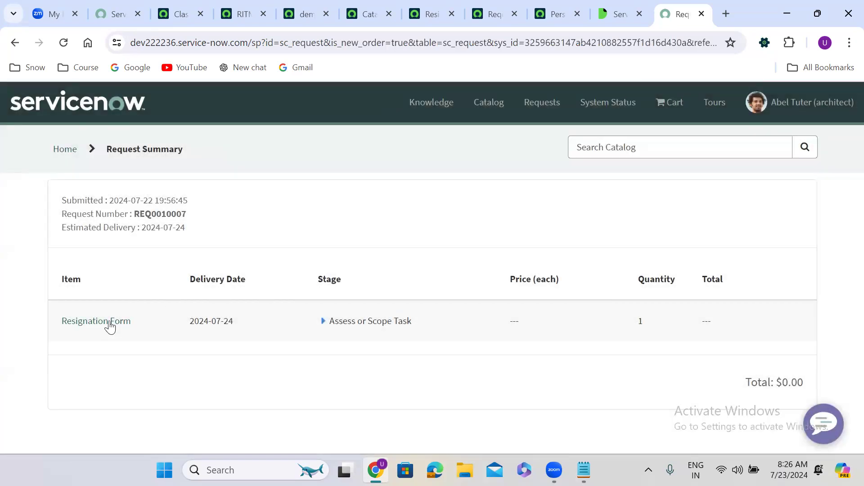
pyautogui.click(93, 323)
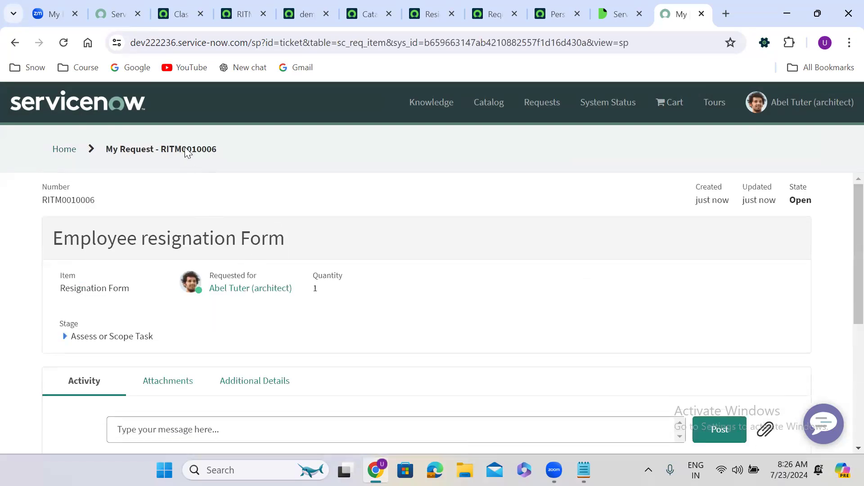
pyautogui.doubleClick(183, 148)
pyautogui.hotkey('ctrl', 'c')
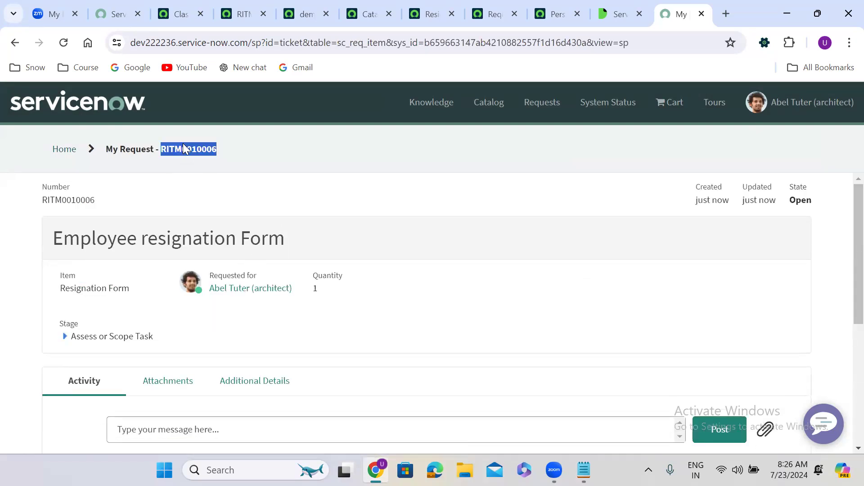
# Step: Search RITM0010006 in the workspace and open the Resignation Form requested item
pyautogui.click(182, 13)
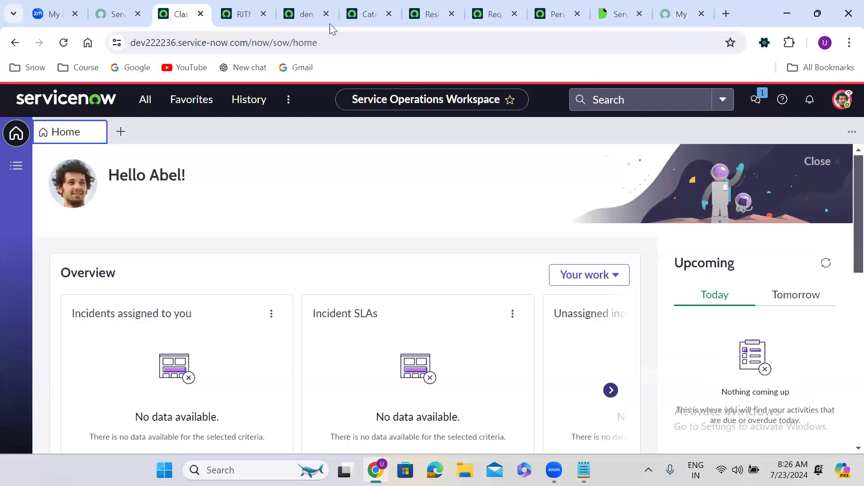
pyautogui.click(661, 100)
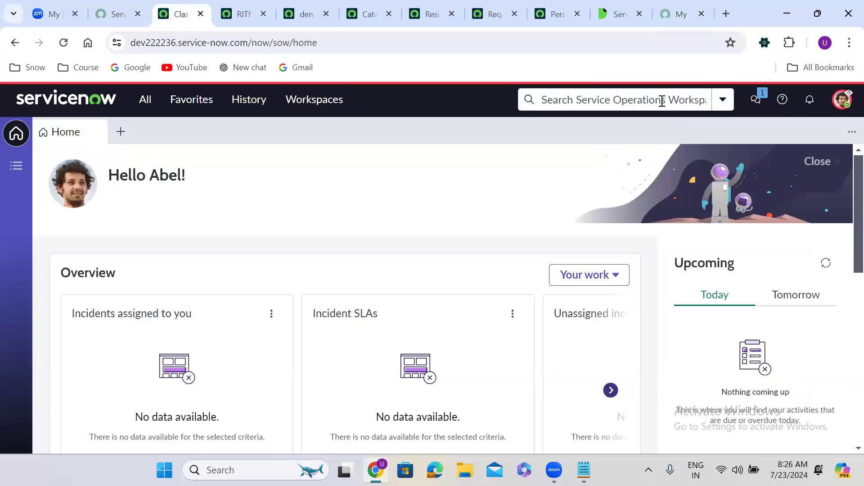
pyautogui.hotkey('ctrl', 'v')
pyautogui.click(614, 150)
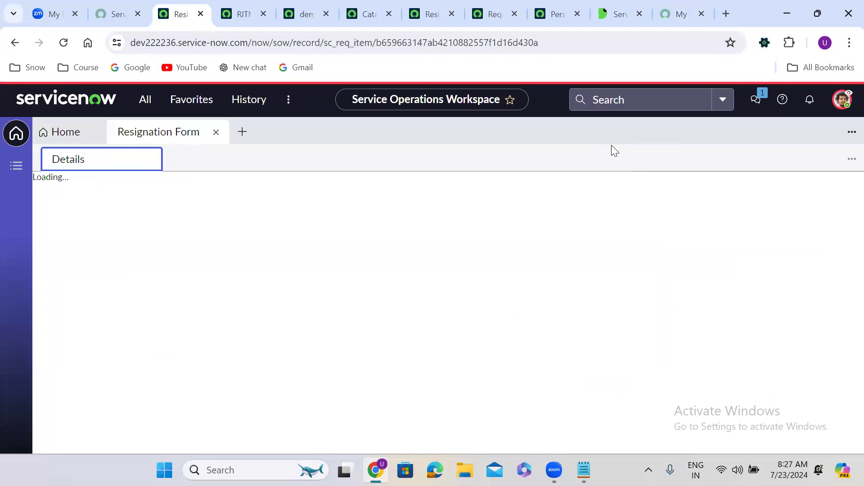
# Step: End the impersonation of the portal user
pyautogui.click(842, 100)
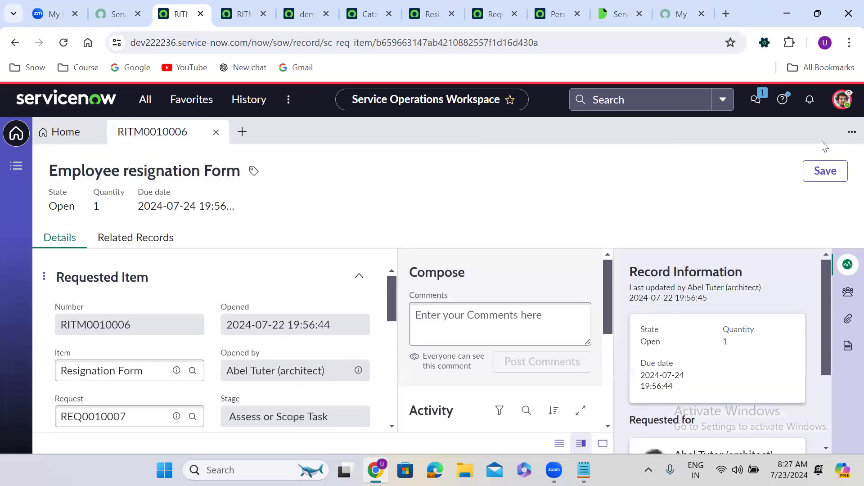
pyautogui.click(840, 100)
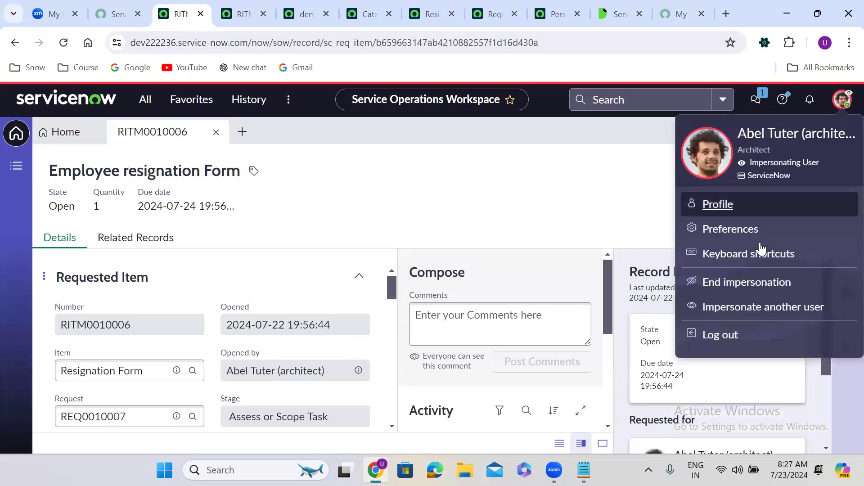
pyautogui.click(731, 288)
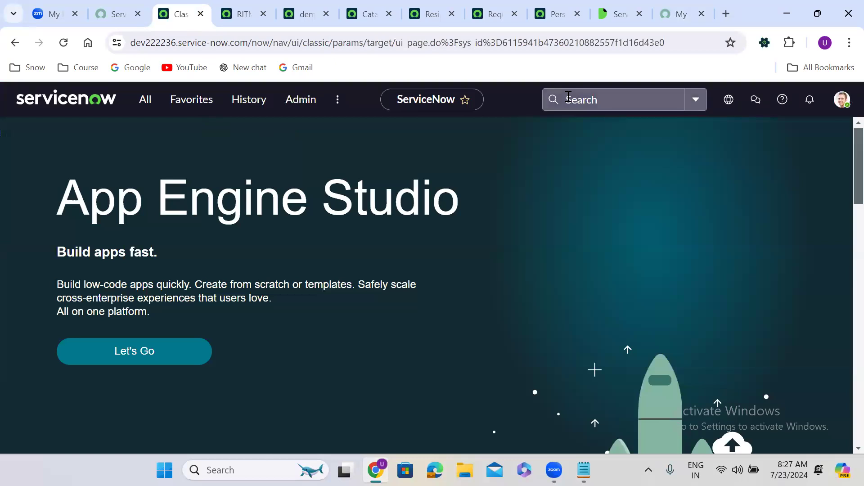
# Step: Open RITM0010006 from the header search and check the Personal Emails value in its Variables
pyautogui.click(568, 96)
pyautogui.hotkey('ctrl', 'v')
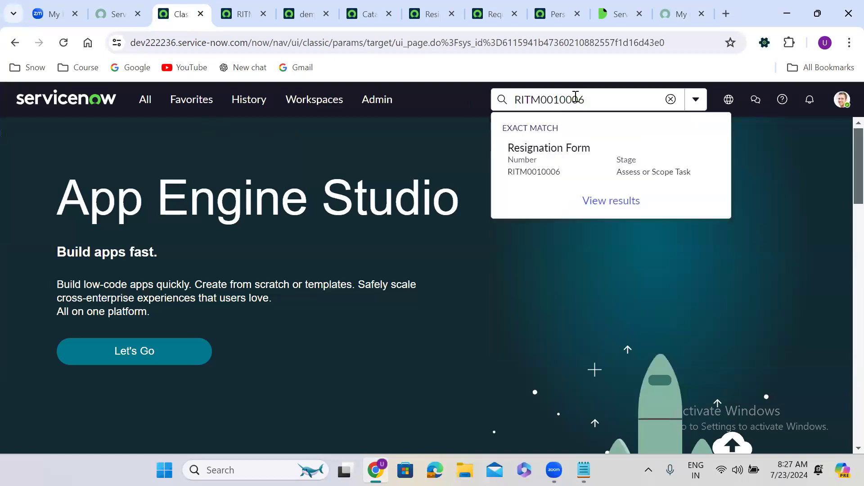
pyautogui.click(566, 168)
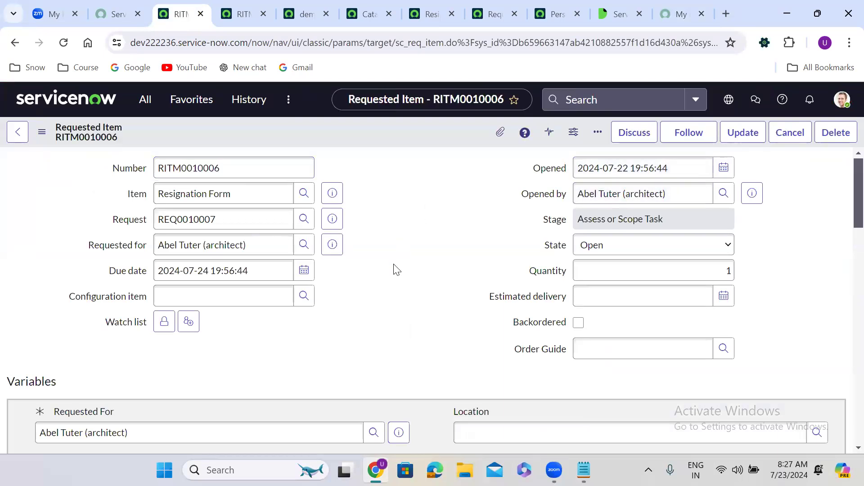
pyautogui.scroll(-10, 394, 269)
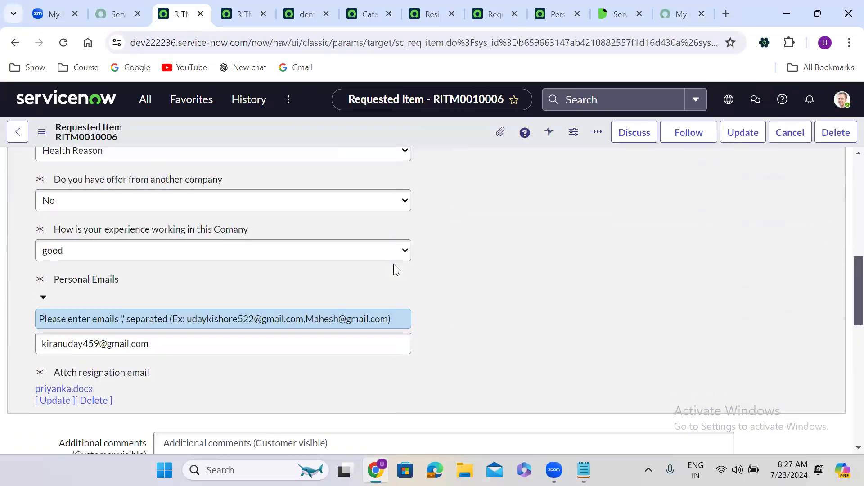
pyautogui.scroll(-1, 395, 269)
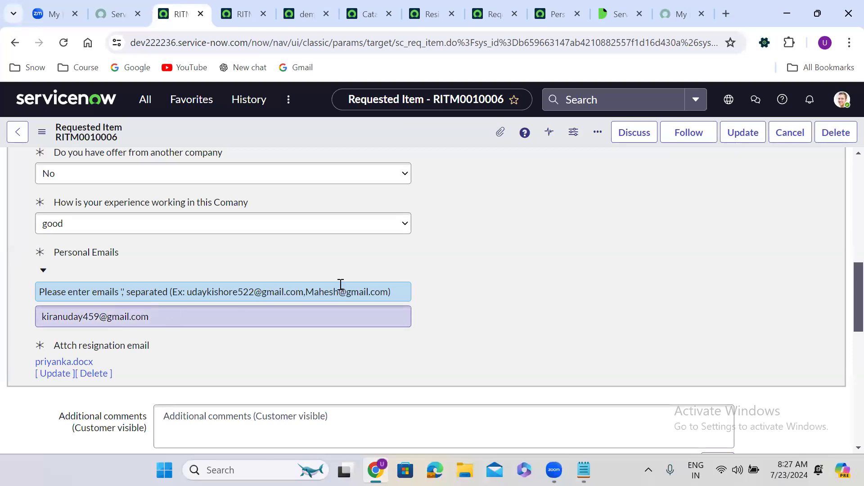
# Step: Return to the Personal Emails variable's permissions showing demo_admin as write role
pyautogui.scroll(1, 485, 252)
pyautogui.scroll(6, 484, 250)
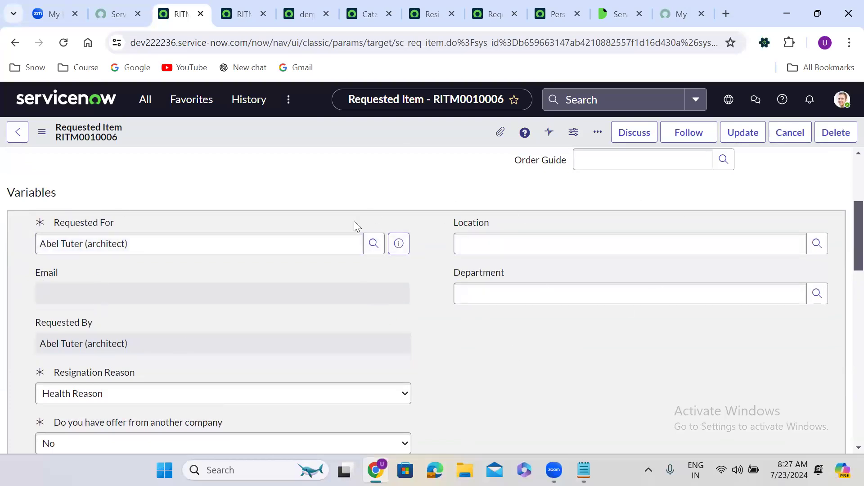
pyautogui.click(544, 7)
pyautogui.scroll(-3, 274, 381)
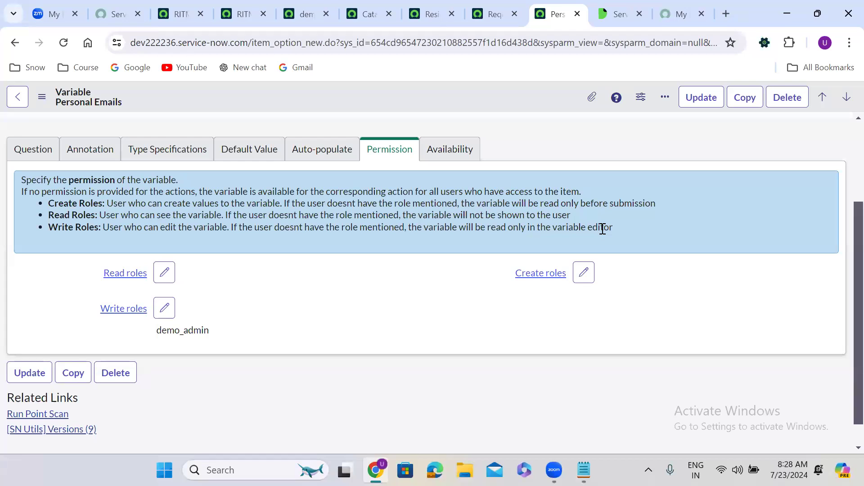
# Step: Review the variable's Availability, Permission and Question tabs, then list the Resignation Form's variable sets
pyautogui.click(450, 158)
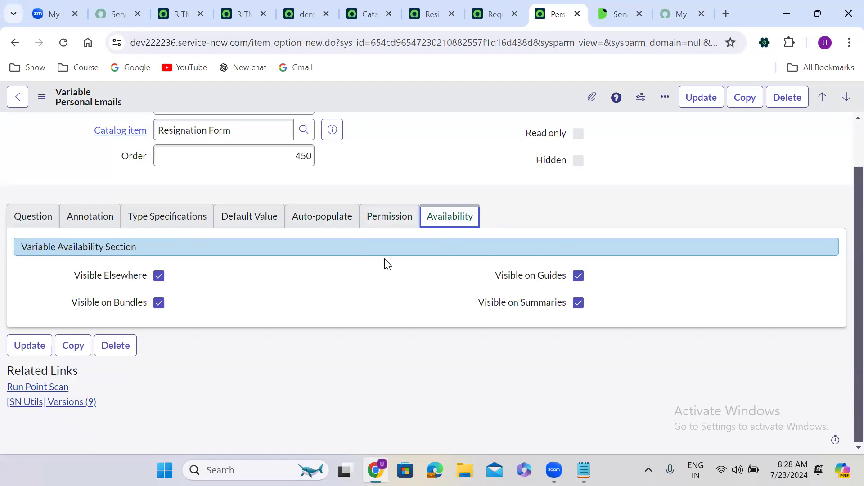
pyautogui.click(369, 213)
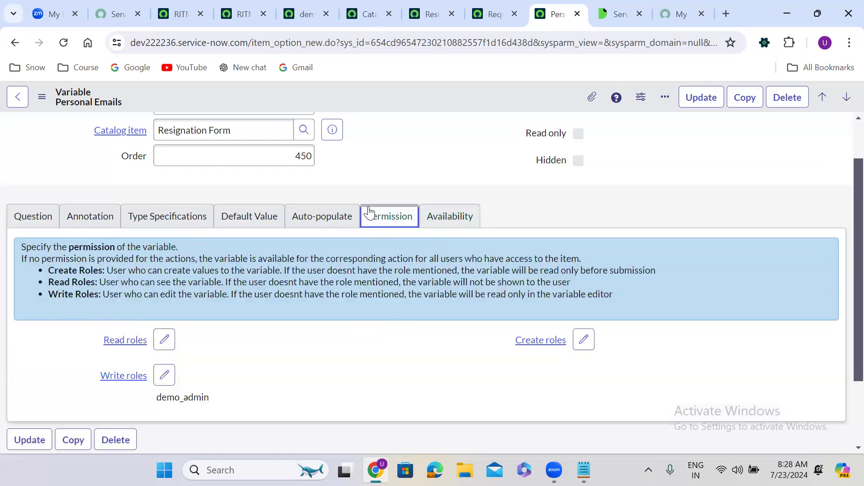
pyautogui.click(30, 212)
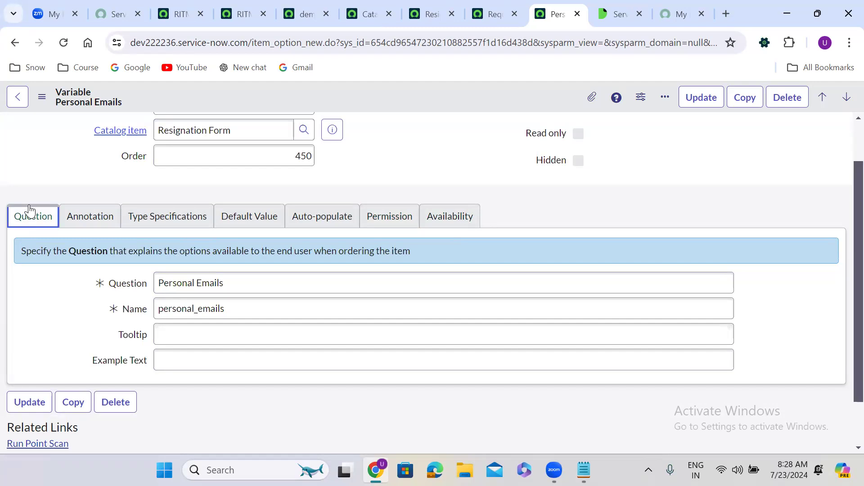
pyautogui.click(396, 163)
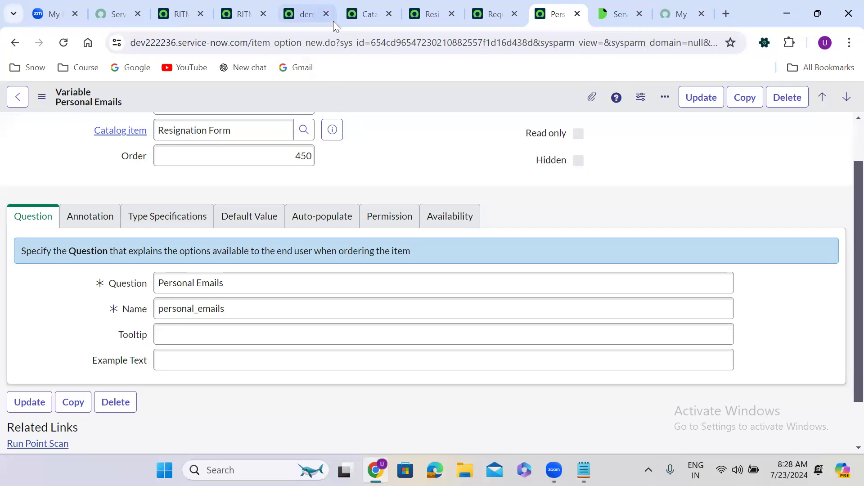
pyautogui.click(421, 16)
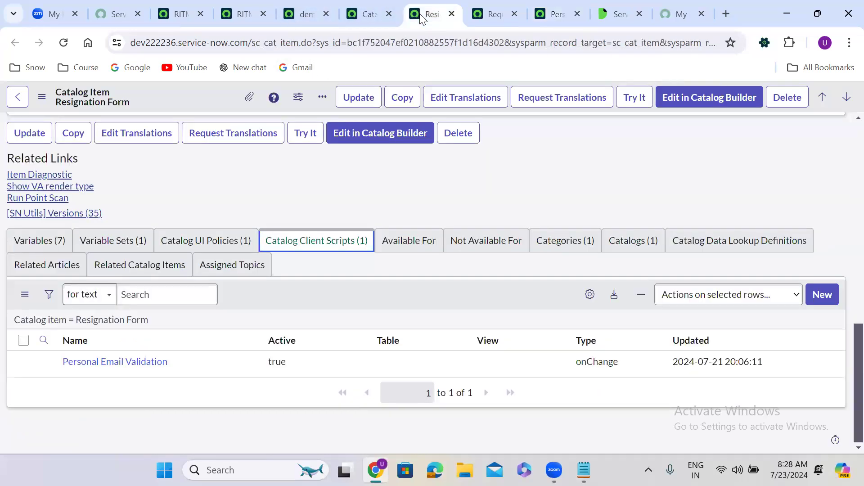
pyautogui.click(117, 247)
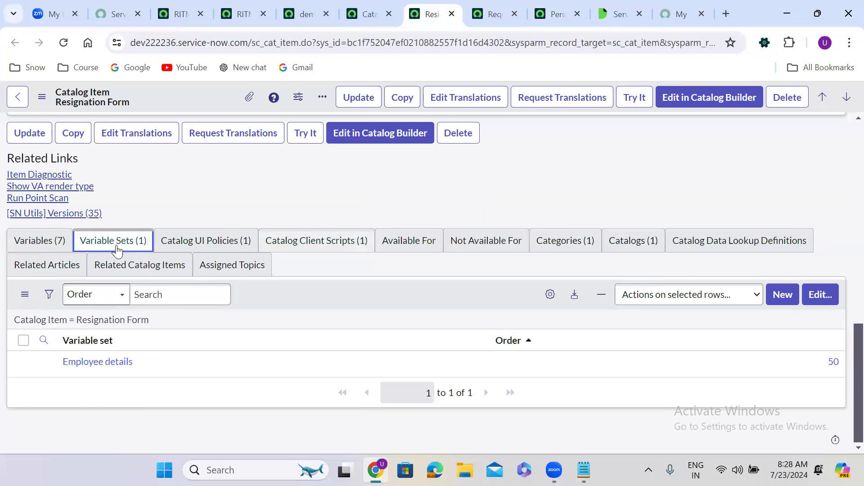
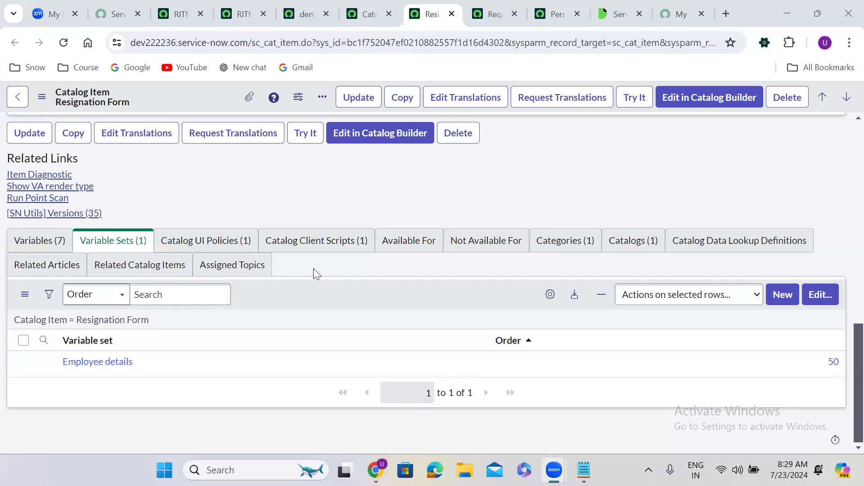
# Step: Open the Employee details variable set in its own tab and select its Populate Requester details client script
pyautogui.keyDown('ctrl'); pyautogui.click(110, 367); pyautogui.keyUp('ctrl')
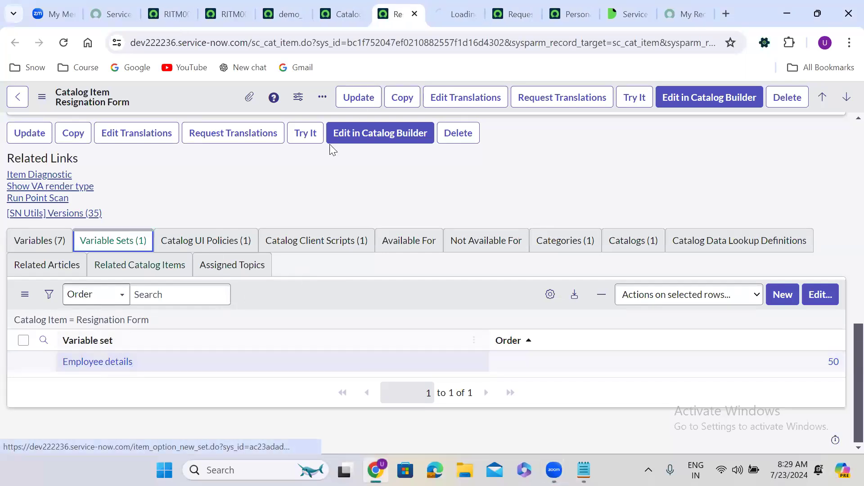
pyautogui.click(445, 10)
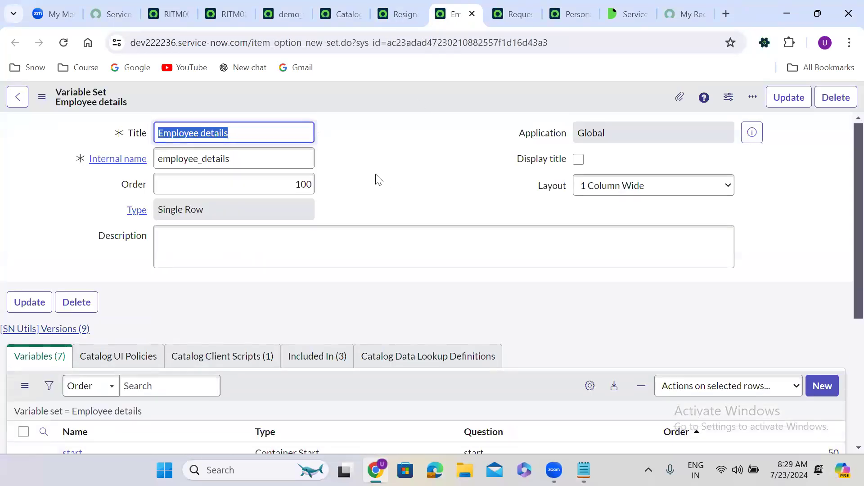
pyautogui.click(376, 176)
pyautogui.scroll(-4, 376, 177)
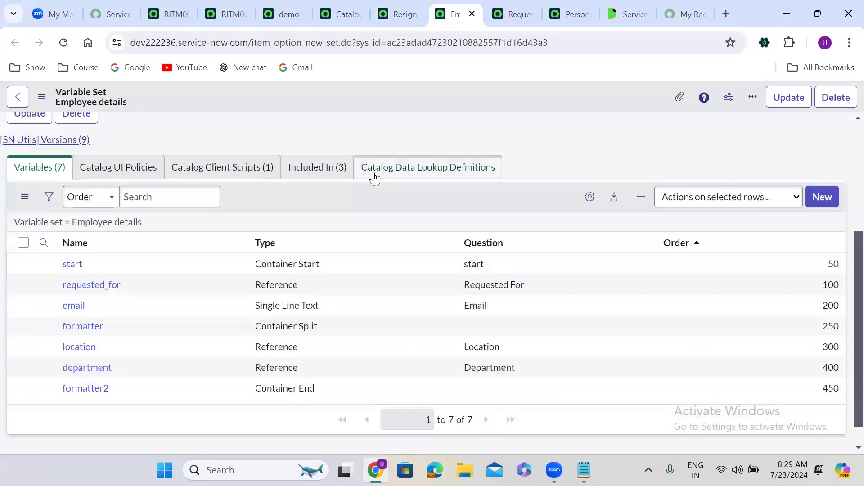
pyautogui.click(265, 171)
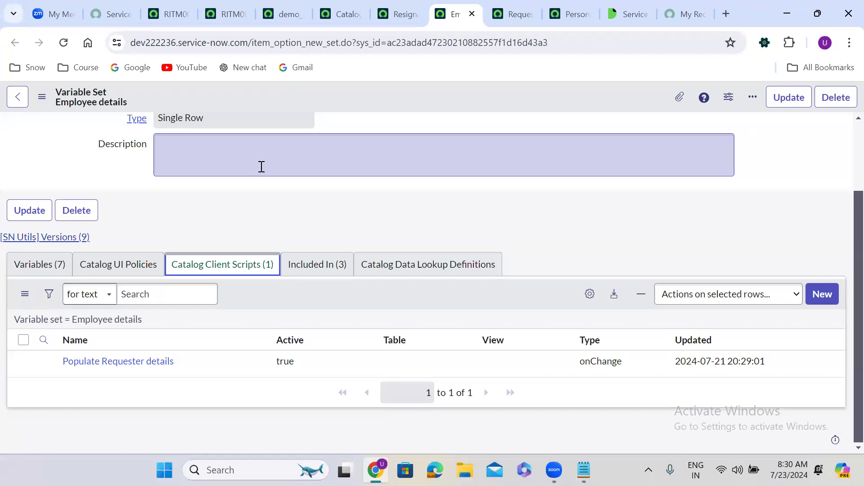
pyautogui.click(23, 338)
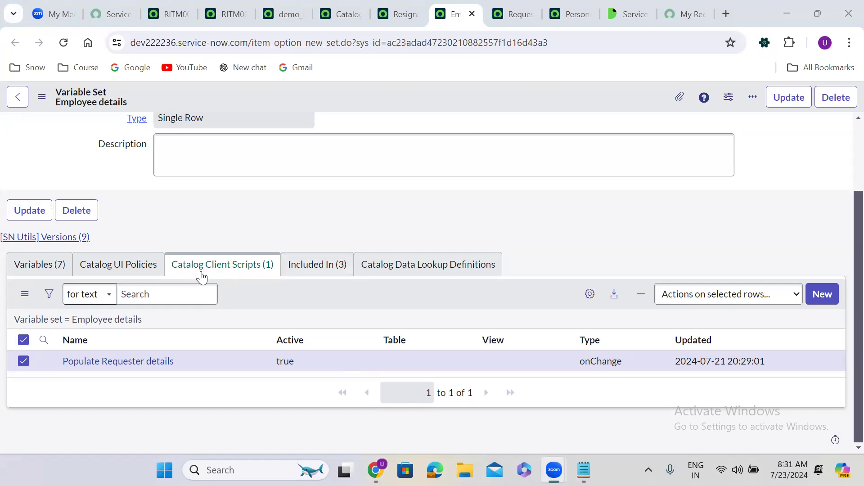
pyautogui.click(703, 298)
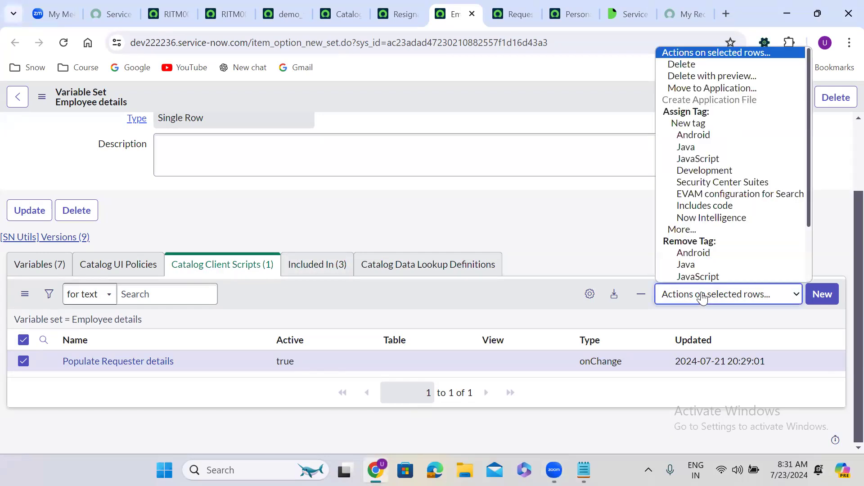
# Step: Delete the Populate Requester details client script from the Employee details variable set
pyautogui.click(694, 65)
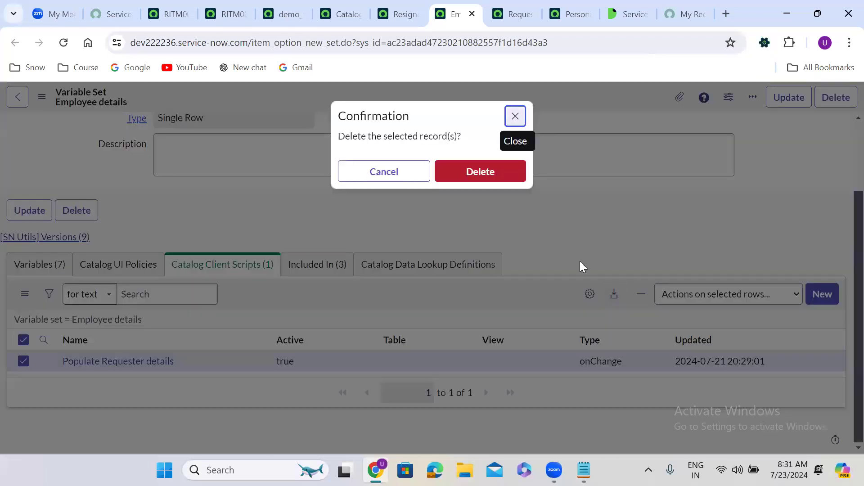
pyautogui.click(486, 177)
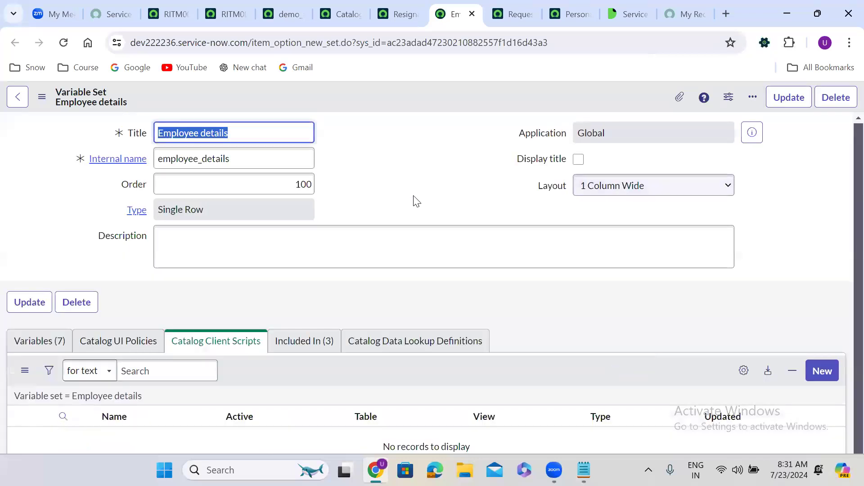
pyautogui.click(395, 210)
pyautogui.scroll(-3, 395, 210)
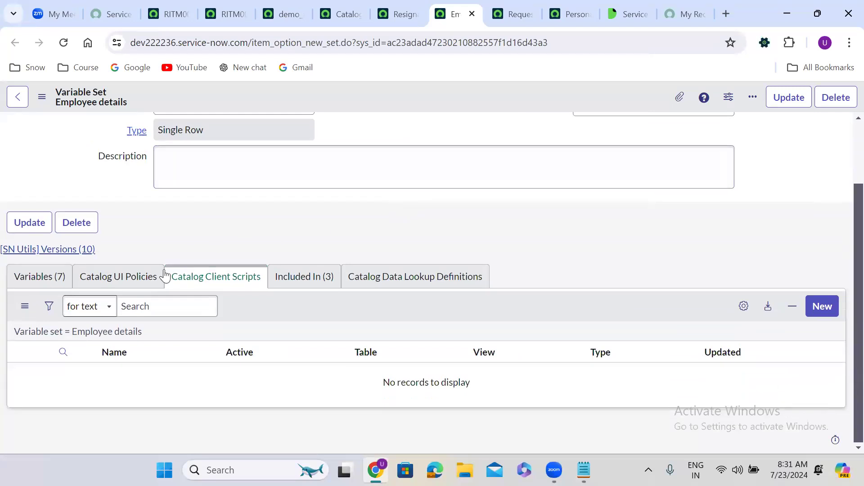
pyautogui.click(47, 282)
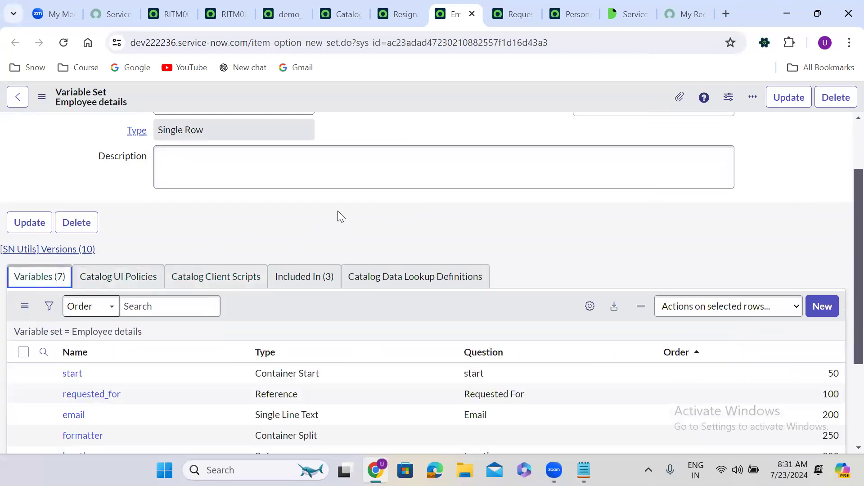
# Step: Open the Email, Location and Department variables in separate new tabs, then go to Email
pyautogui.scroll(-3, 341, 216)
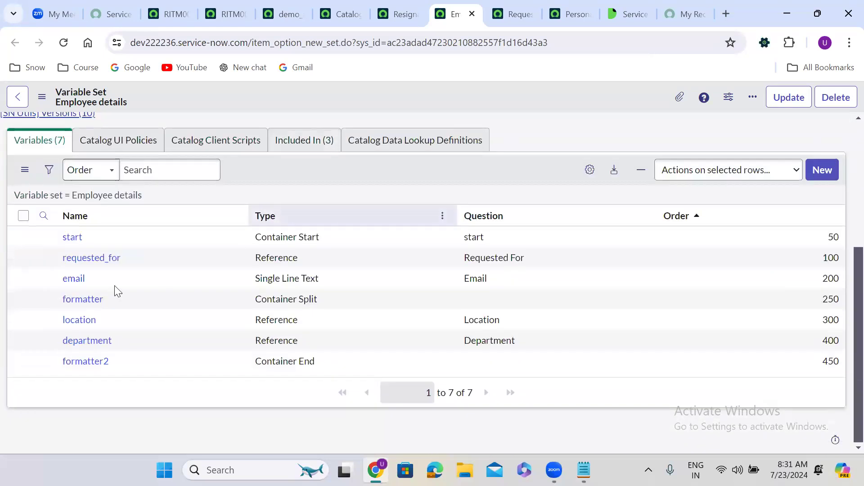
pyautogui.rightClick(43, 279)
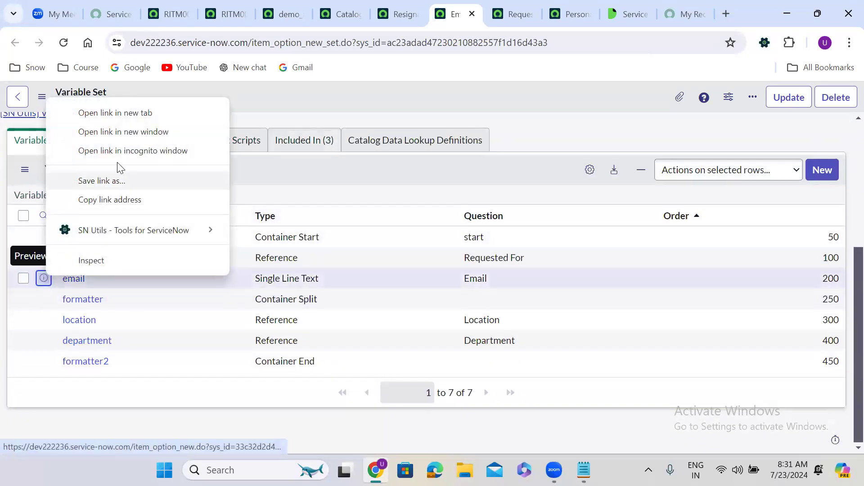
pyautogui.click(100, 116)
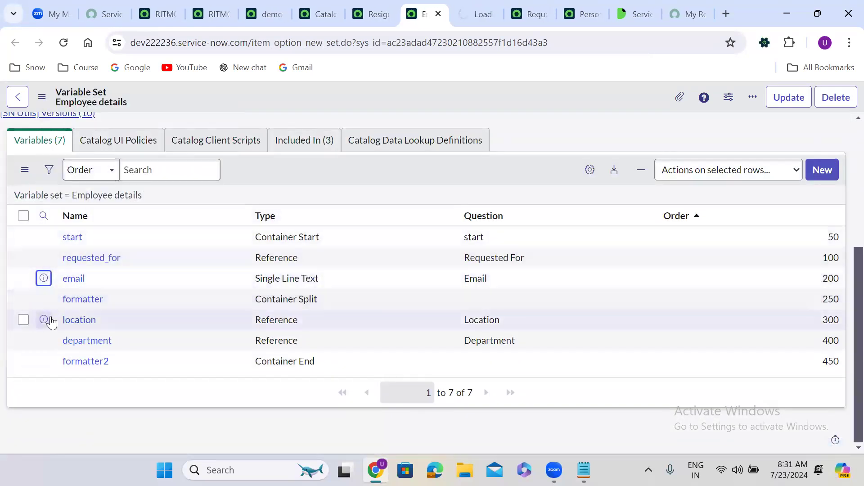
pyautogui.rightClick(43, 322)
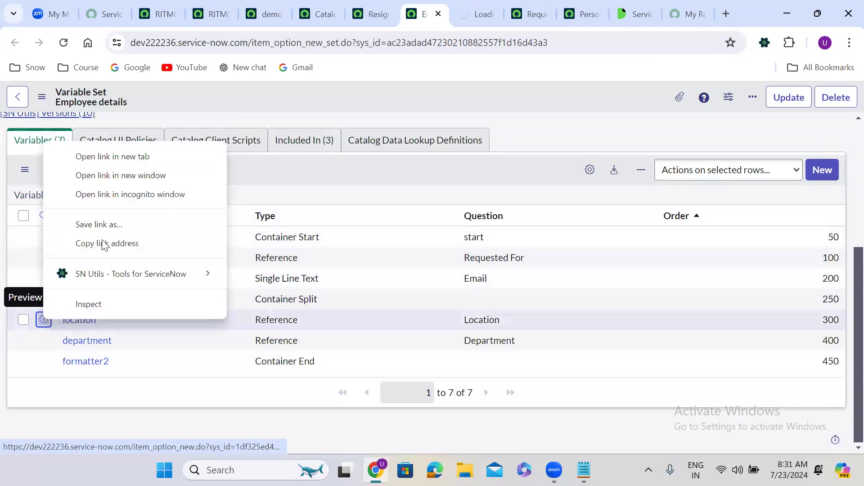
pyautogui.click(86, 158)
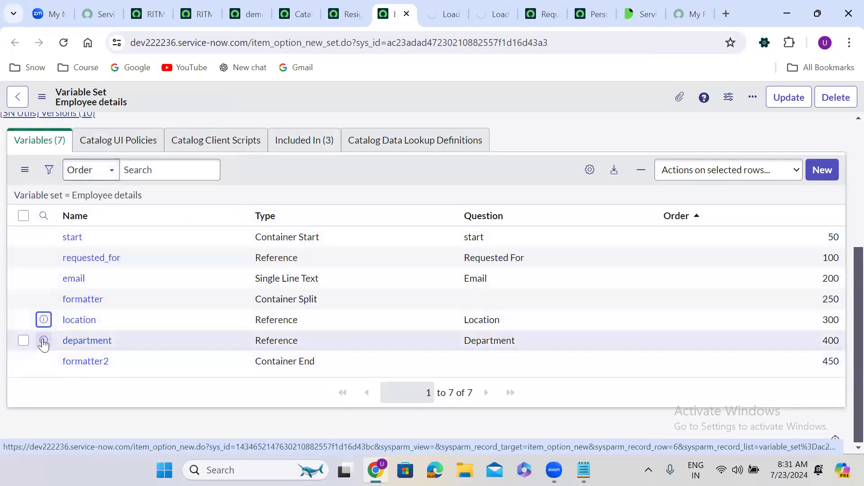
pyautogui.rightClick(44, 340)
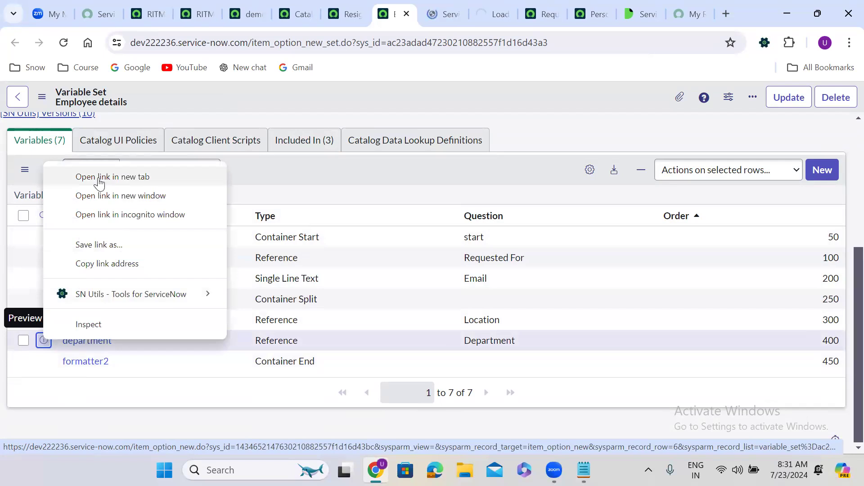
pyautogui.click(122, 178)
pyautogui.click(410, 9)
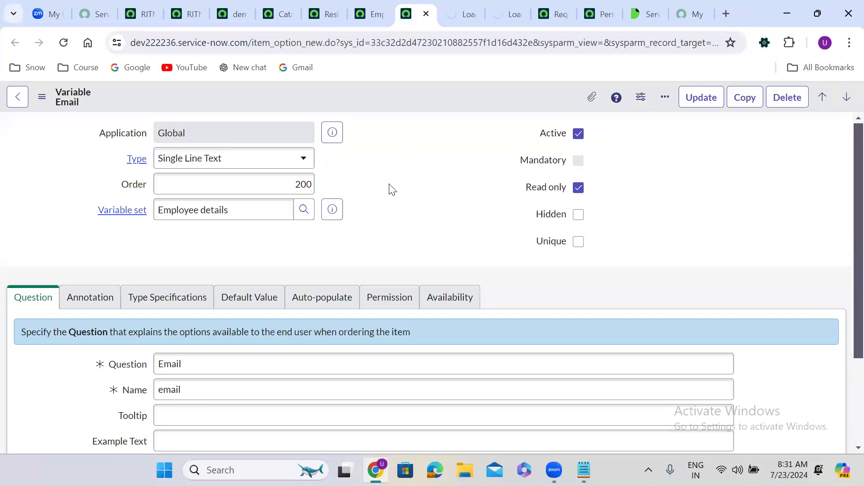
# Step: Set the Email variable's auto-populate dependent question to Requested For
pyautogui.scroll(-3, 391, 189)
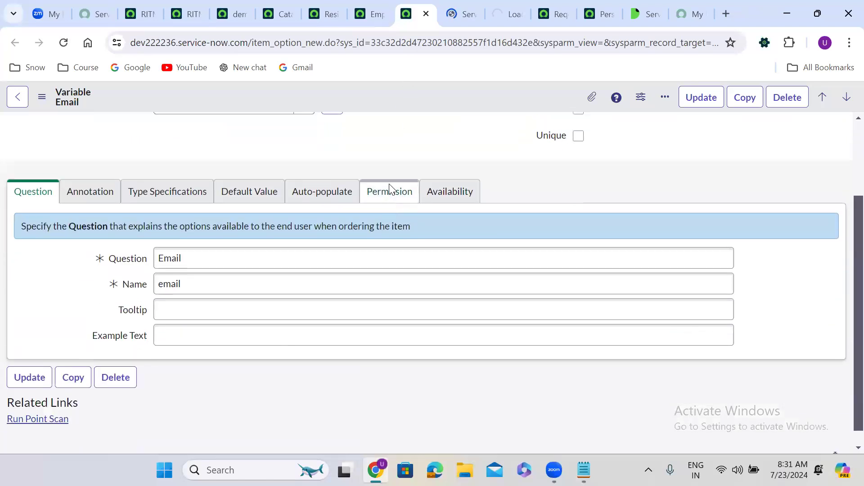
pyautogui.click(314, 193)
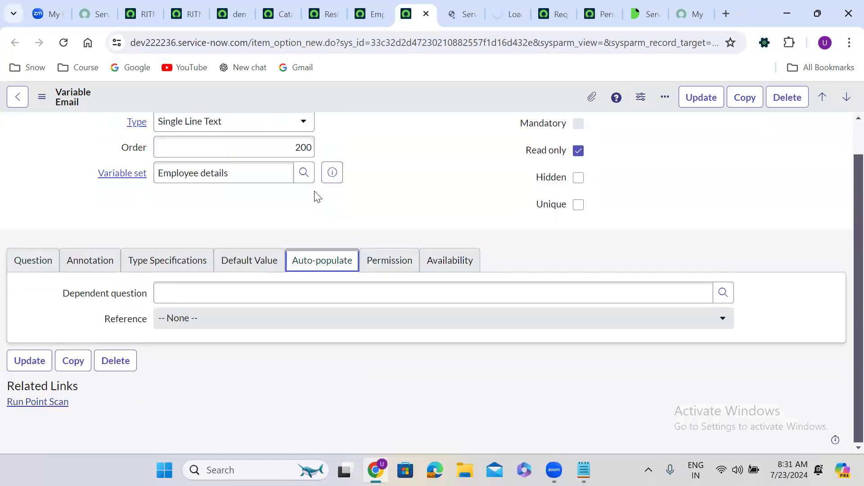
pyautogui.click(275, 293)
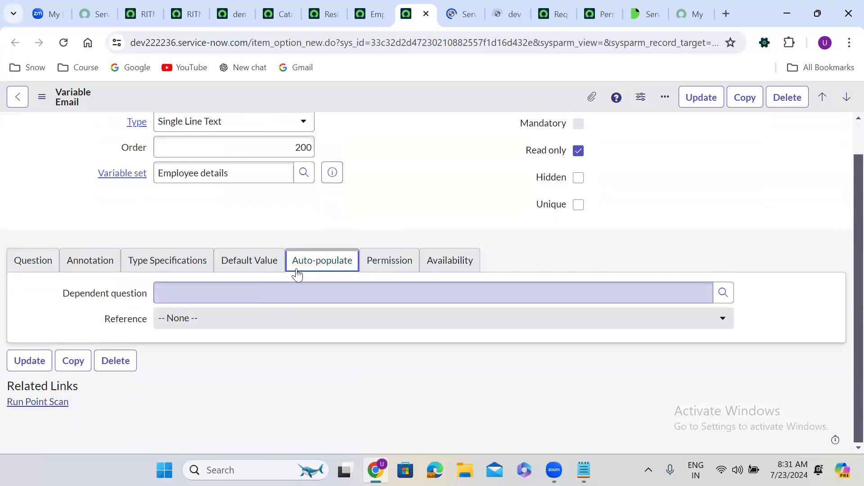
pyautogui.click(216, 278)
pyautogui.click(216, 277)
pyautogui.write('req')
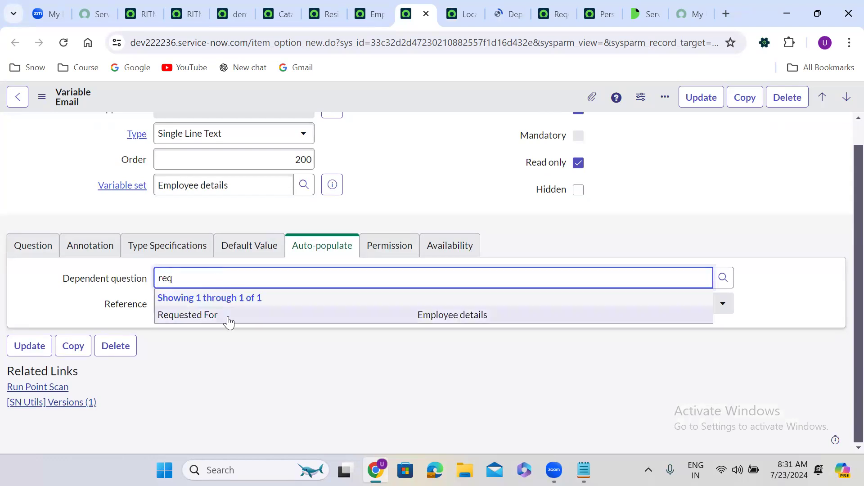
pyautogui.click(228, 320)
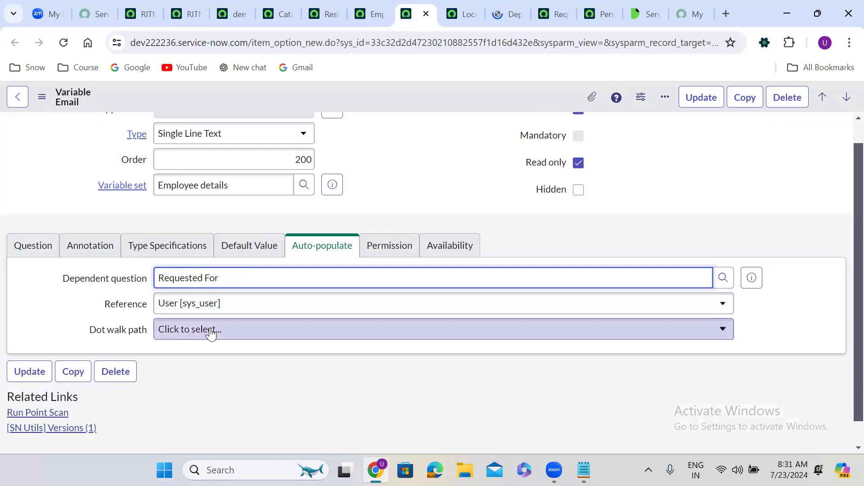
# Step: Choose Email as the dot-walk path and save the Email variable
pyautogui.click(210, 329)
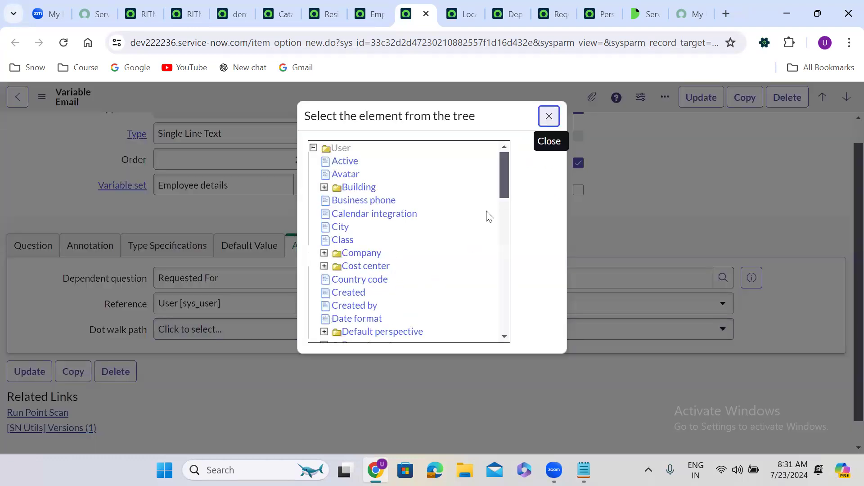
pyautogui.moveTo(501, 181); pyautogui.dragTo(506, 211)
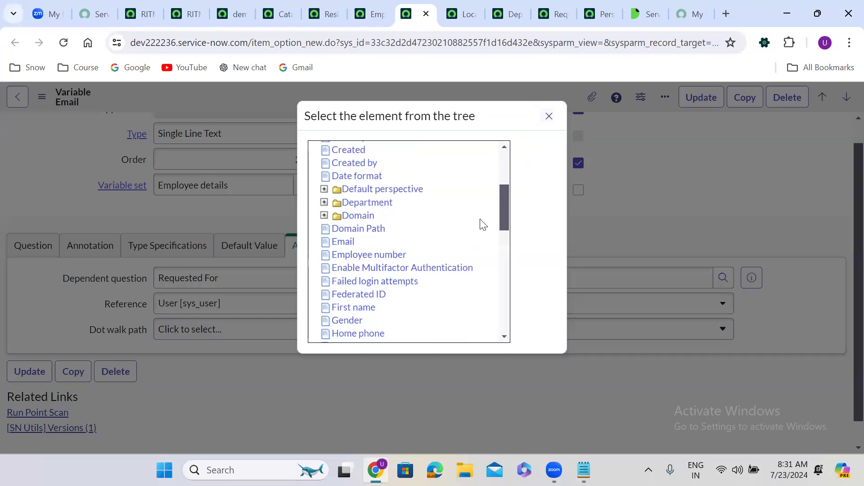
pyautogui.click(343, 242)
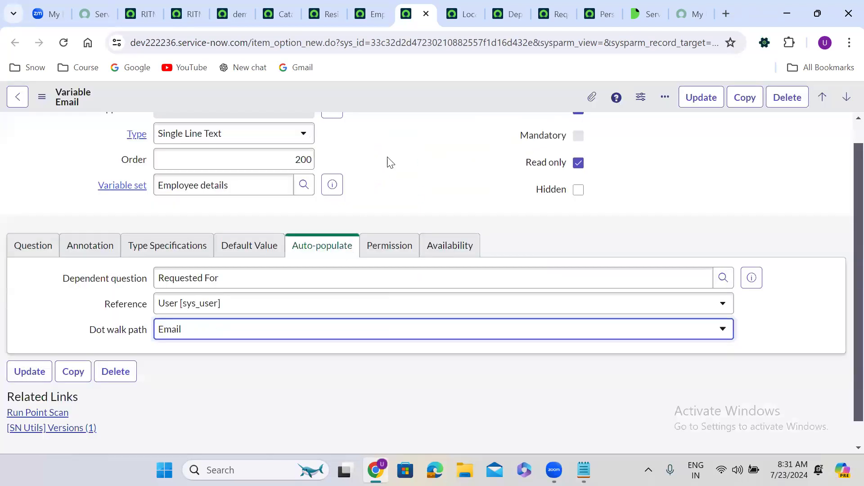
pyautogui.rightClick(381, 97)
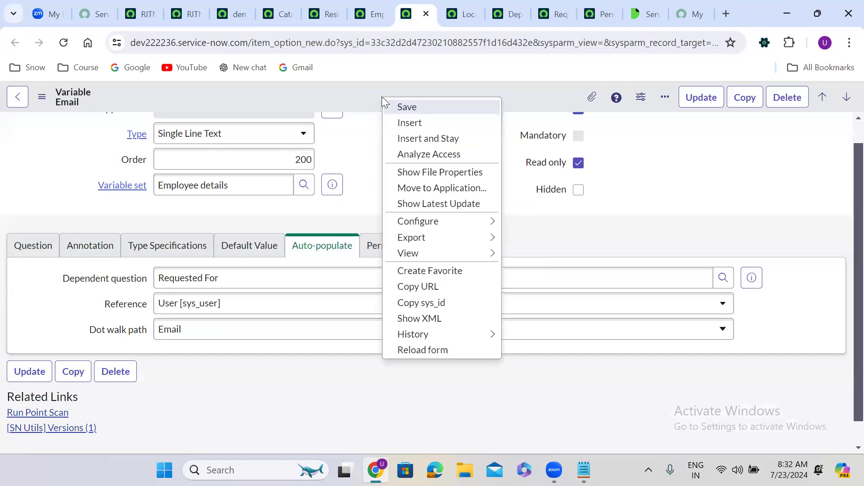
pyautogui.click(405, 108)
pyautogui.click(460, 13)
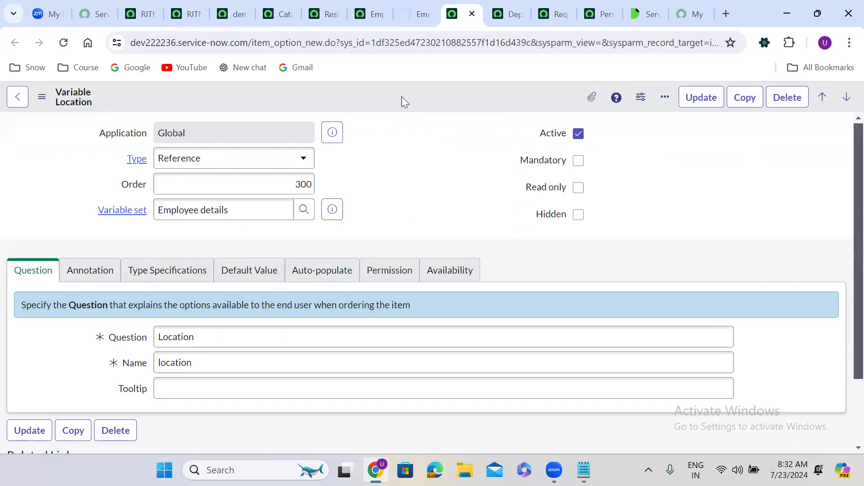
# Step: Set Location's auto-populate dependent question to Requested For and review the variable's other tabs
pyautogui.click(329, 283)
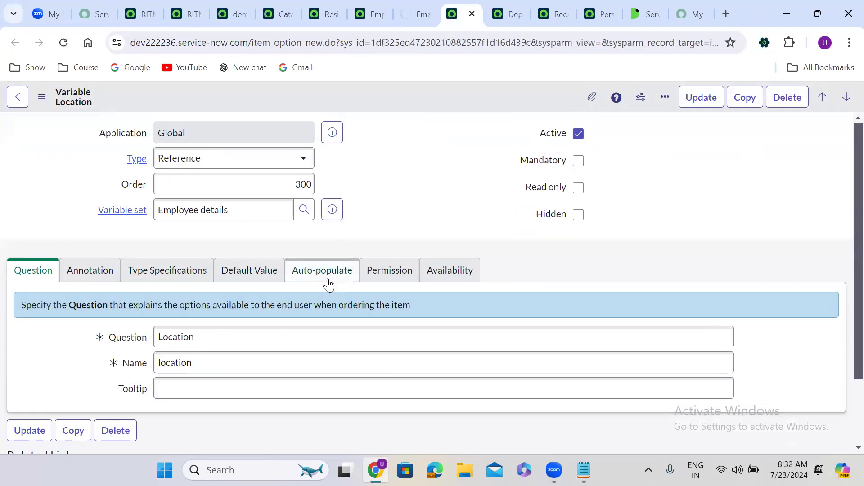
pyautogui.click(238, 309)
pyautogui.write('req')
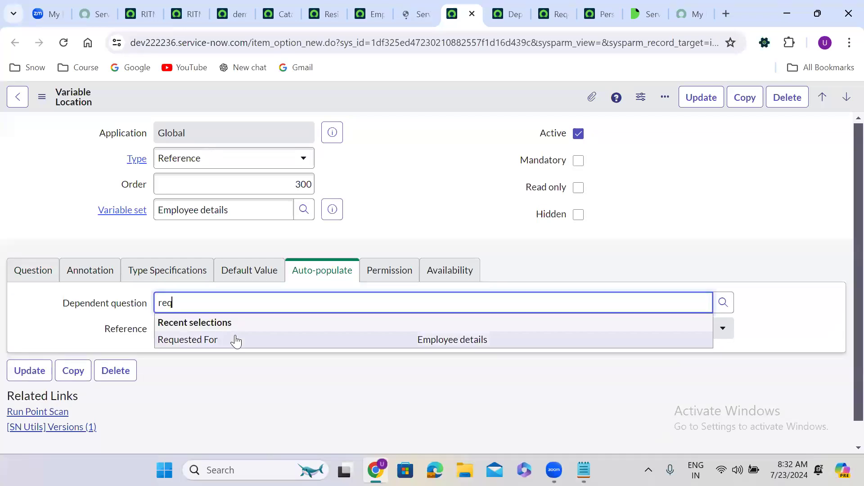
pyautogui.click(236, 340)
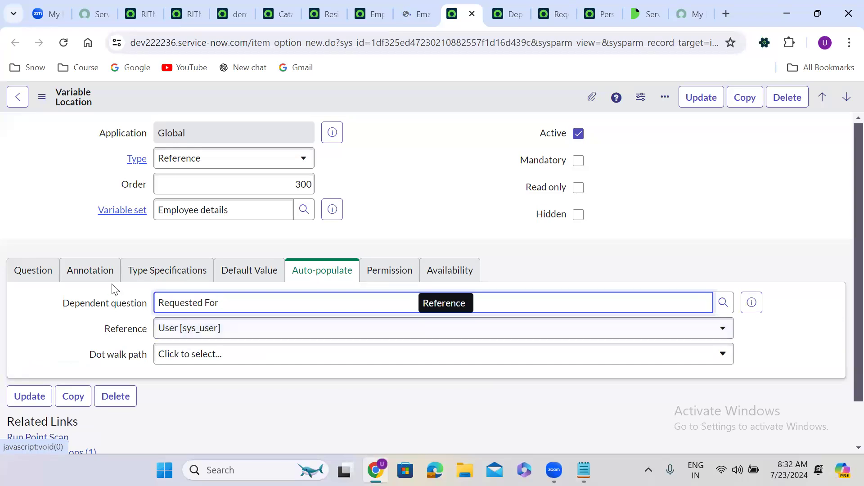
pyautogui.click(45, 272)
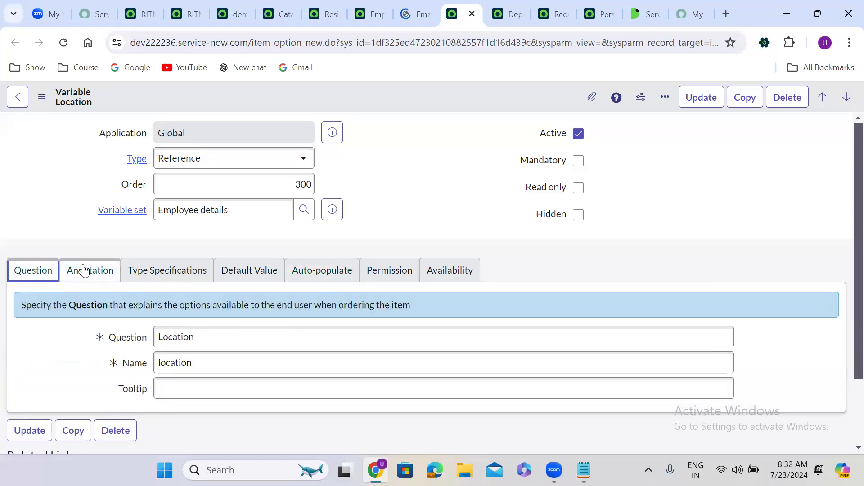
pyautogui.click(140, 272)
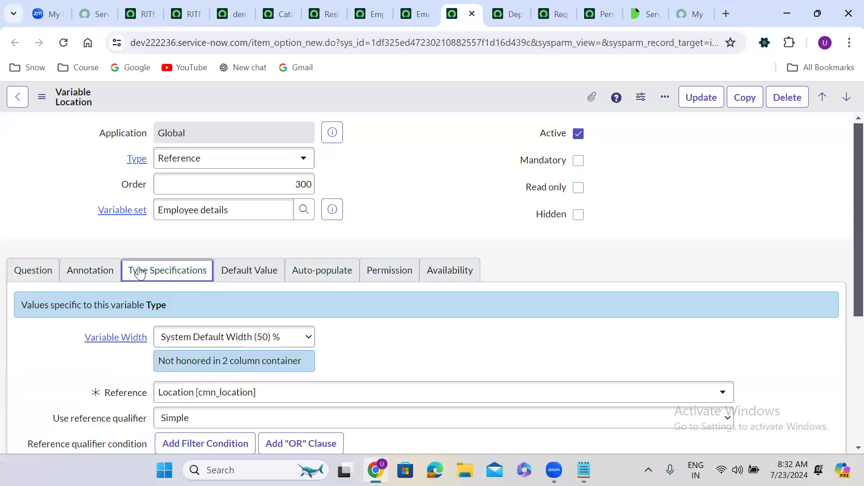
pyautogui.click(248, 272)
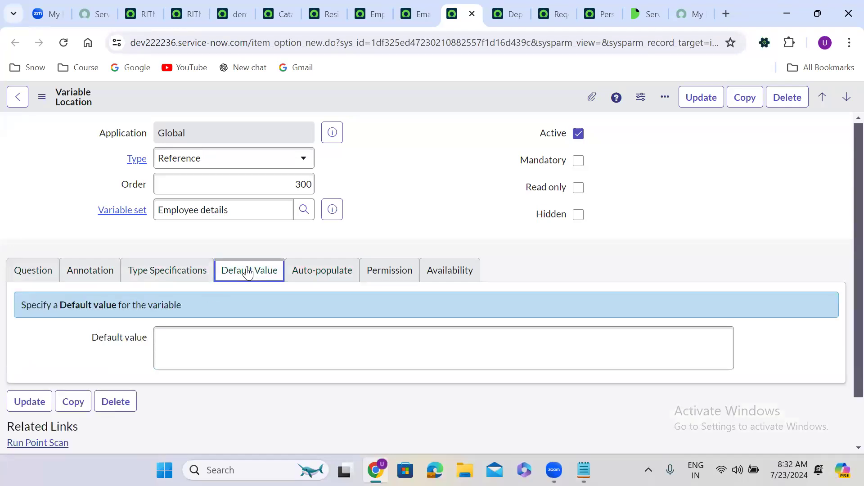
pyautogui.click(319, 273)
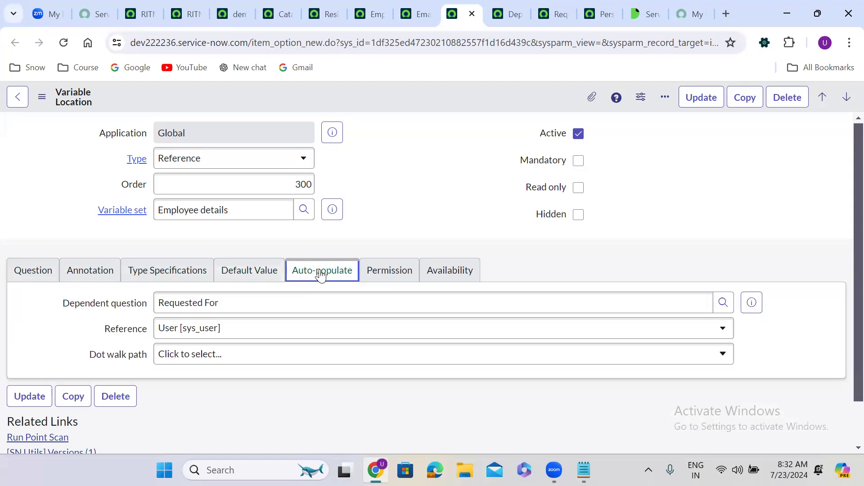
# Step: Pick Location as the dot-walk path and save the Location variable
pyautogui.click(203, 354)
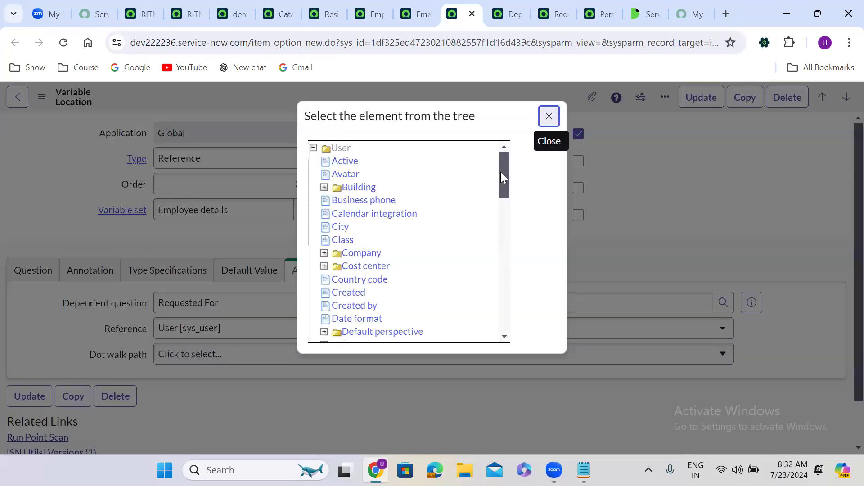
pyautogui.moveTo(503, 176); pyautogui.dragTo(505, 234)
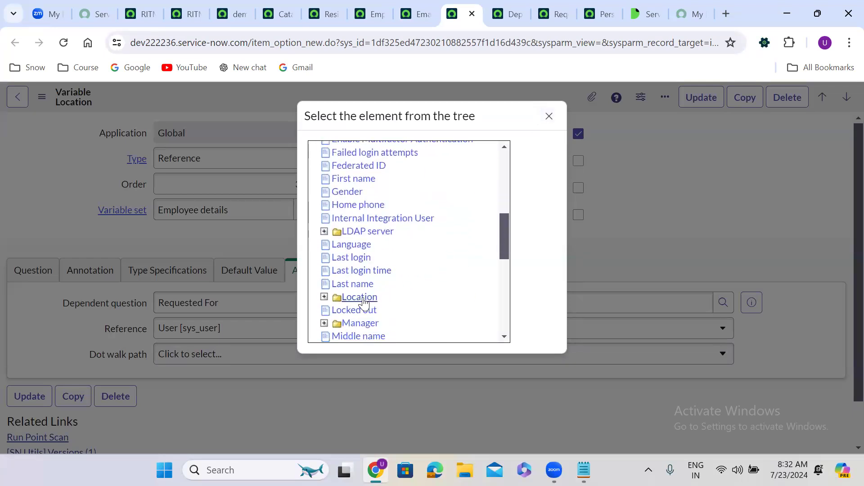
pyautogui.click(363, 299)
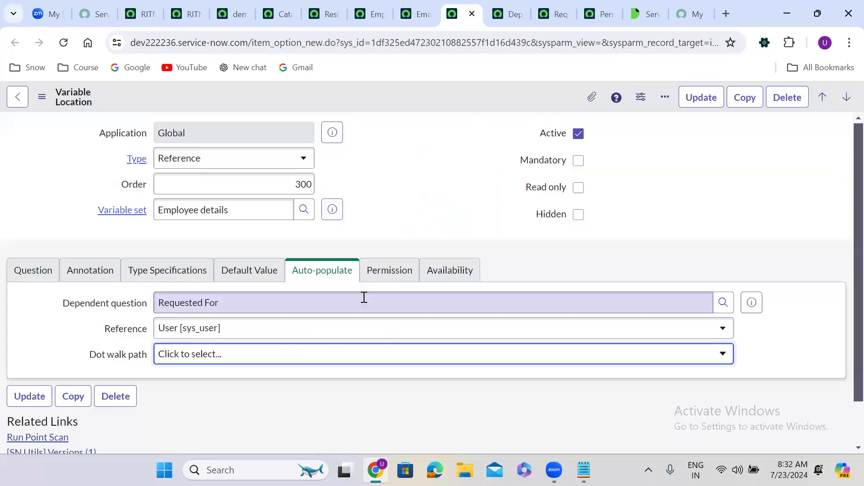
pyautogui.rightClick(387, 96)
pyautogui.click(403, 103)
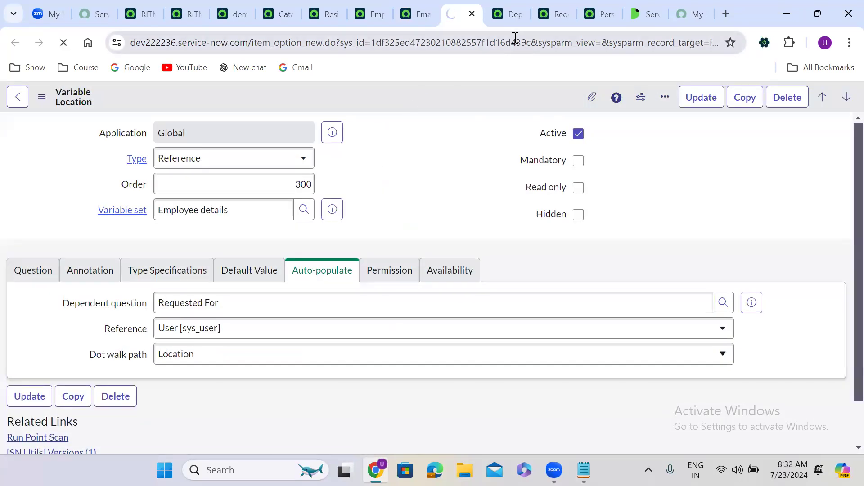
pyautogui.click(508, 15)
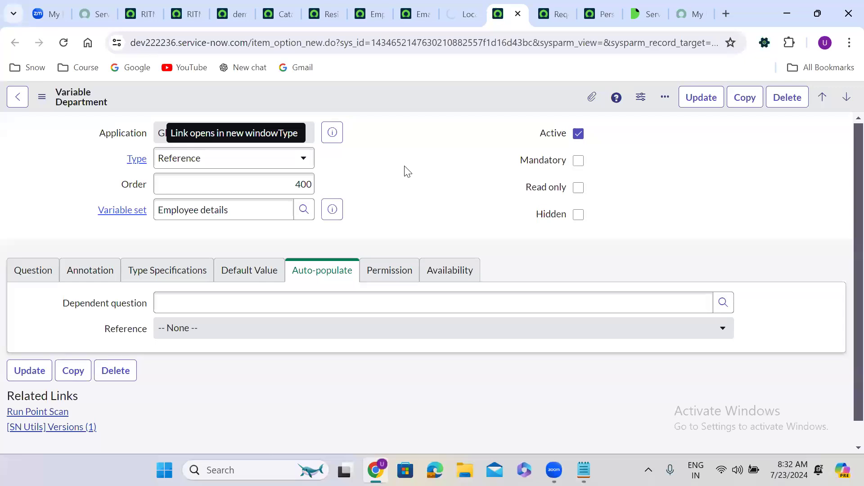
# Step: Auto-populate Department from Requested For's Department field and save the variable
pyautogui.click(236, 303)
pyautogui.write('req')
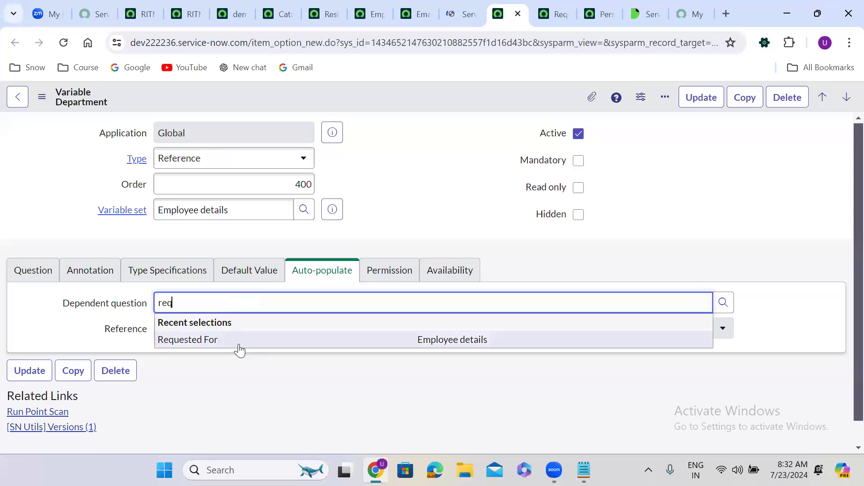
pyautogui.click(239, 340)
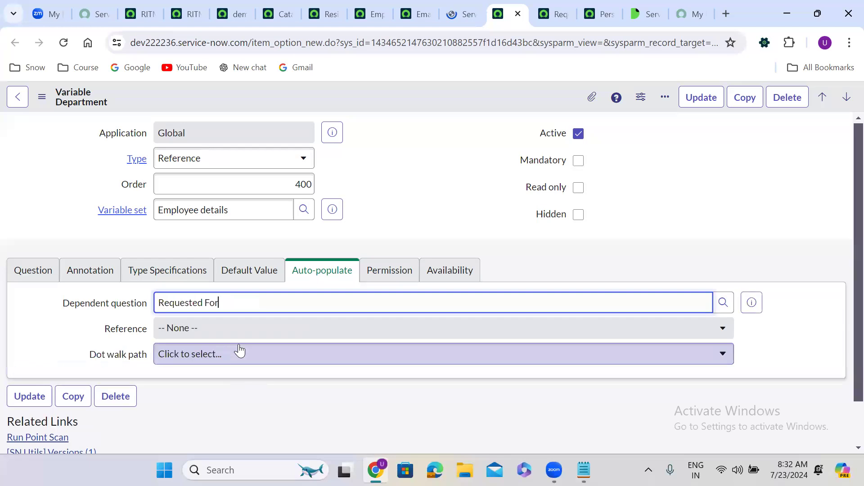
pyautogui.click(211, 358)
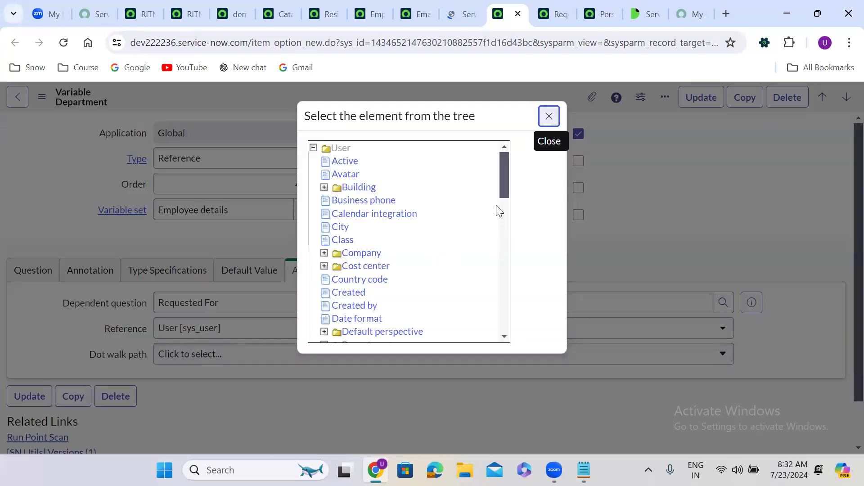
pyautogui.moveTo(503, 173); pyautogui.dragTo(513, 221)
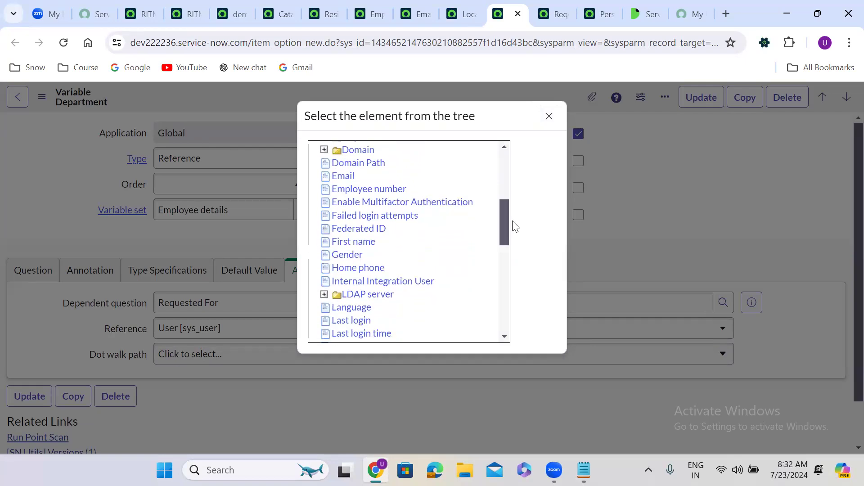
pyautogui.scroll(2, 514, 224)
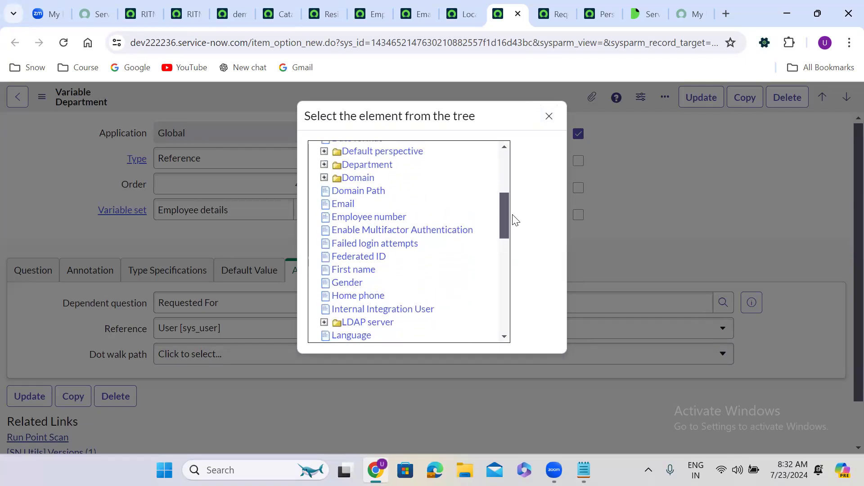
pyautogui.click(367, 167)
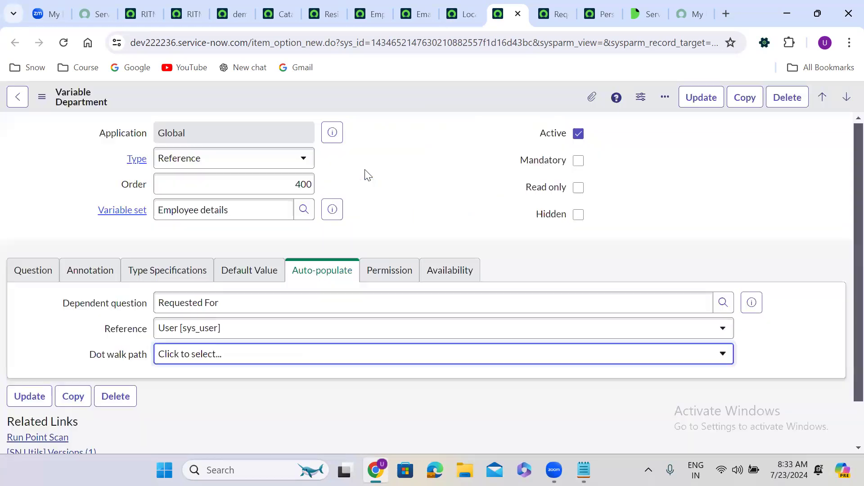
pyautogui.rightClick(373, 94)
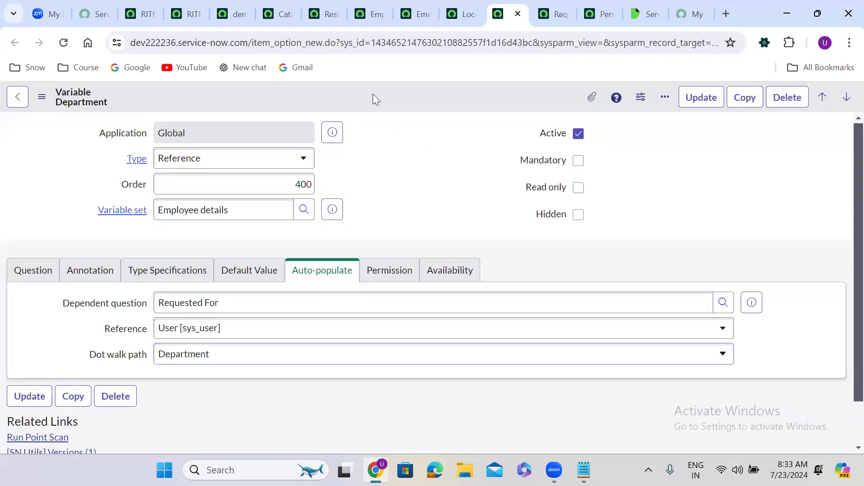
pyautogui.click(414, 103)
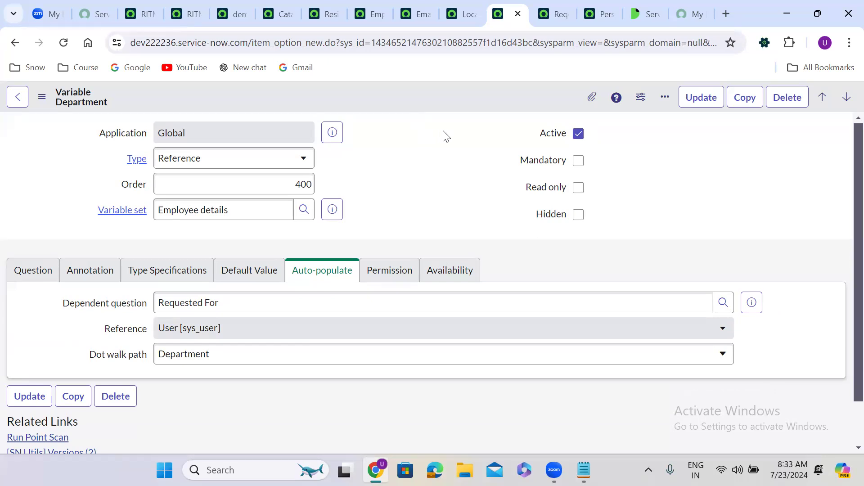
pyautogui.click(599, 5)
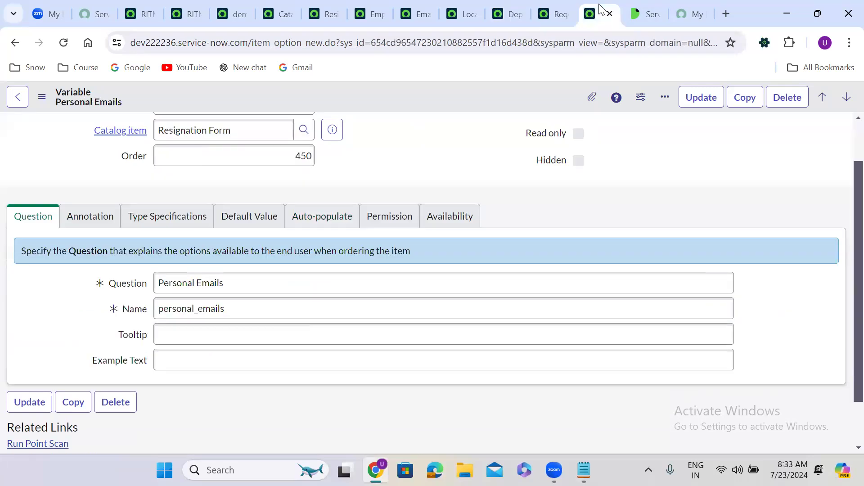
pyautogui.click(695, 5)
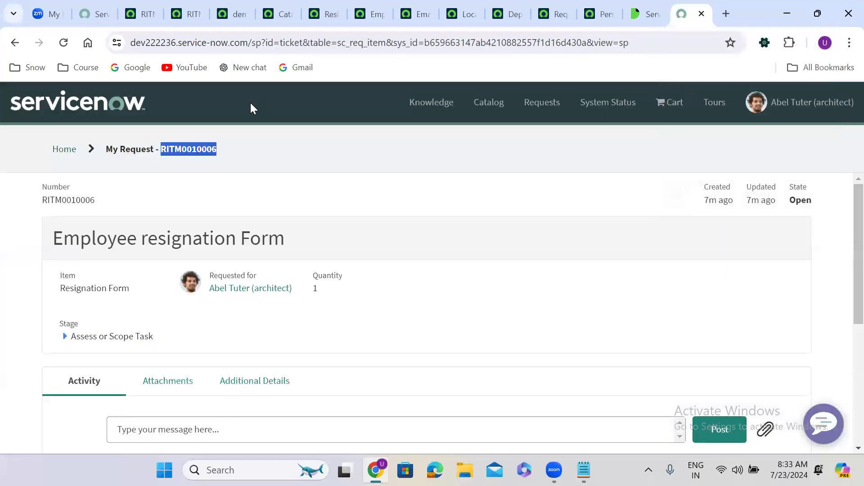
# Step: Pick several Requested For users on the portal Resignation Form and check email, location and department auto-fill
pyautogui.click(14, 43)
pyautogui.click(14, 42)
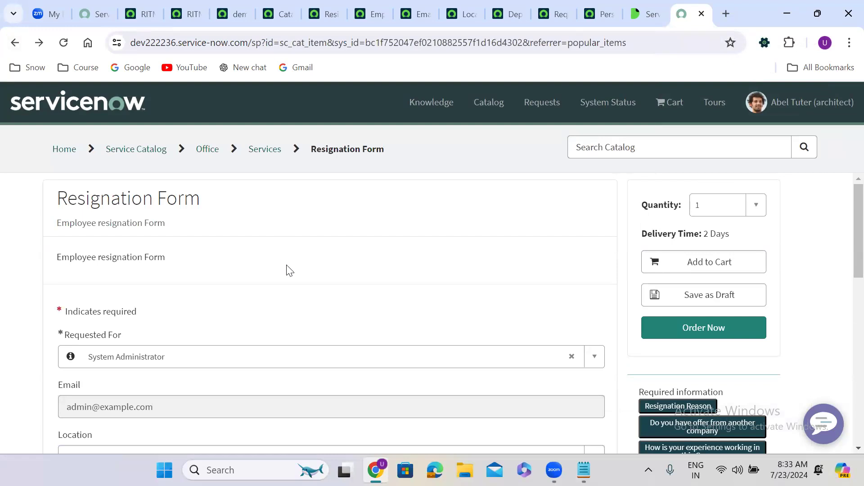
pyautogui.scroll(-3, 289, 266)
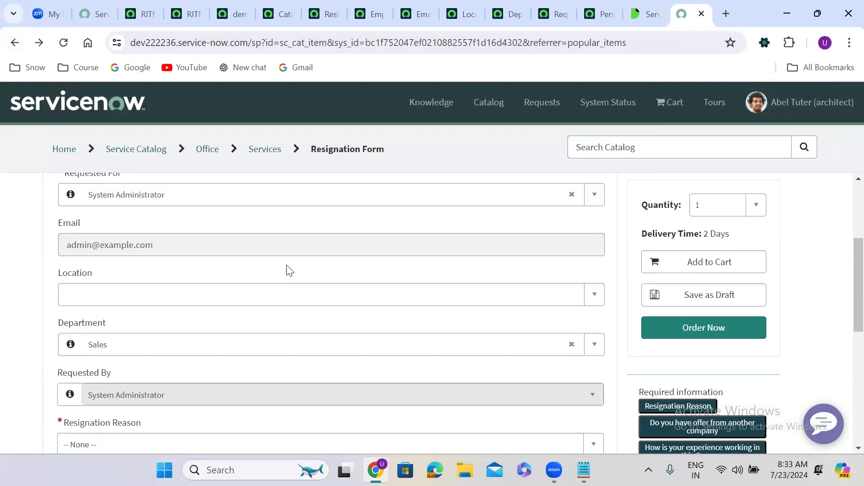
pyautogui.click(184, 195)
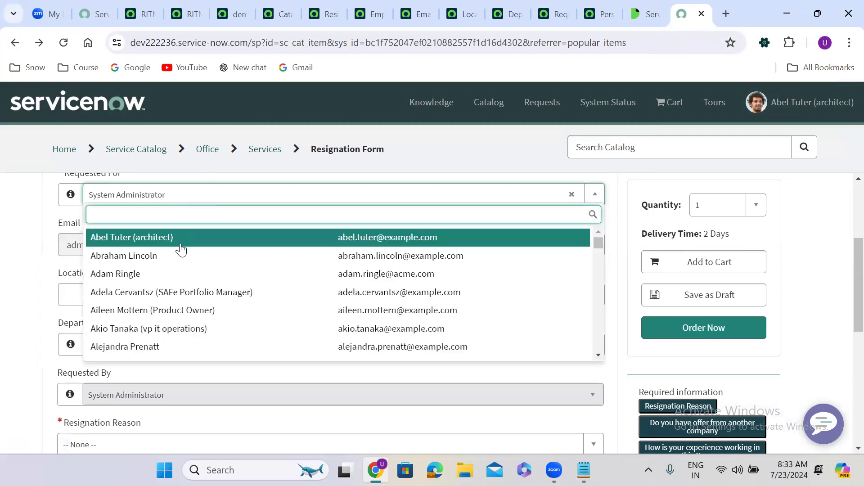
pyautogui.click(180, 256)
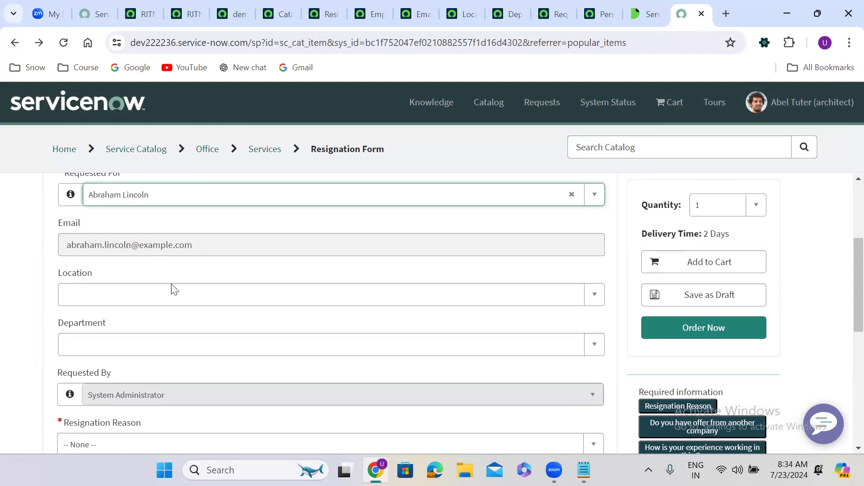
pyautogui.click(146, 202)
pyautogui.write('abel')
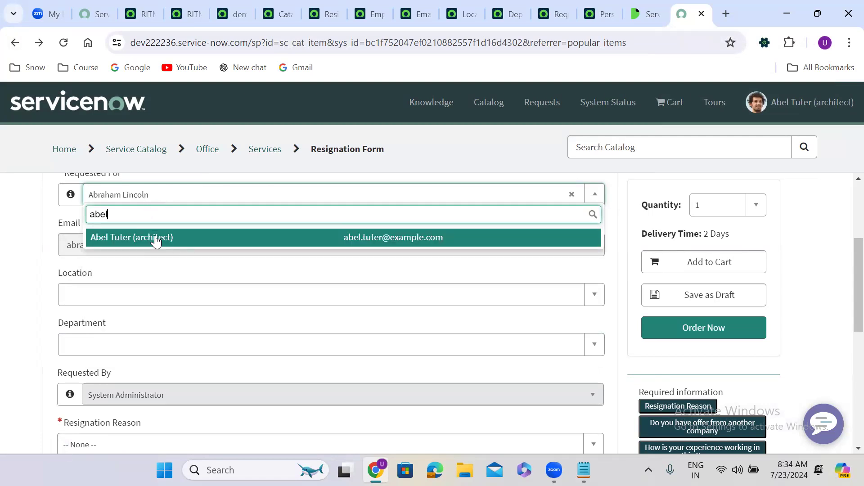
pyautogui.click(156, 242)
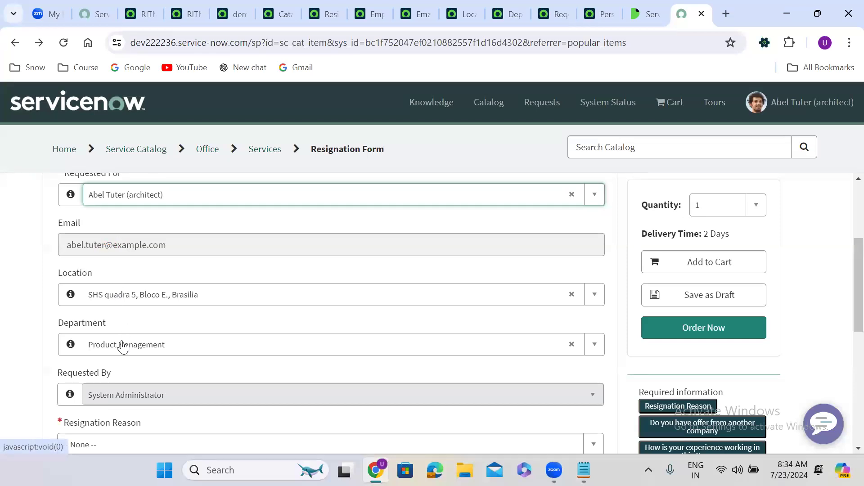
pyautogui.click(165, 199)
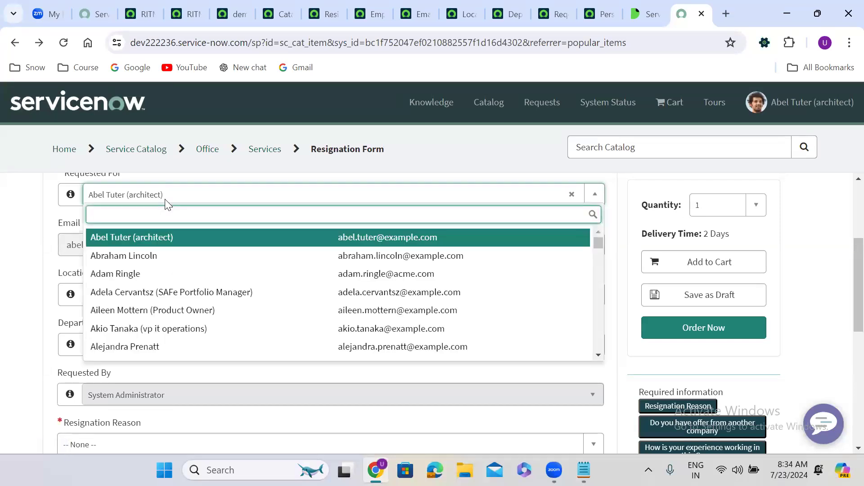
pyautogui.write('ramon')
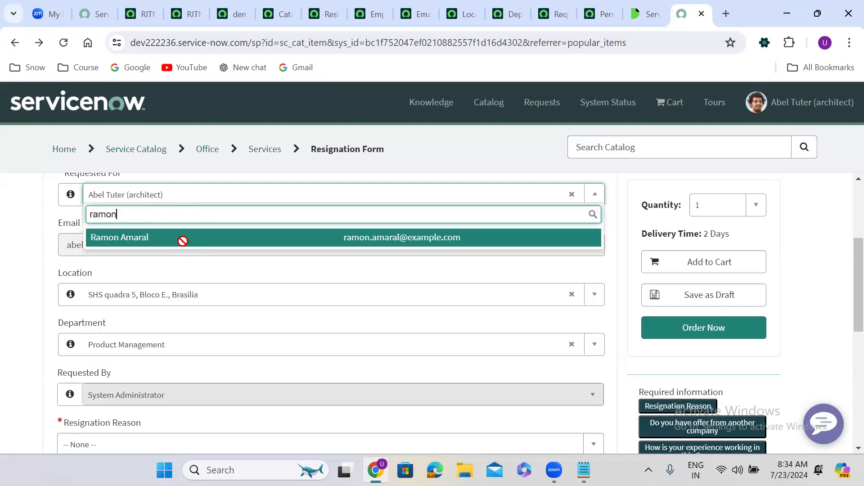
pyautogui.click(182, 238)
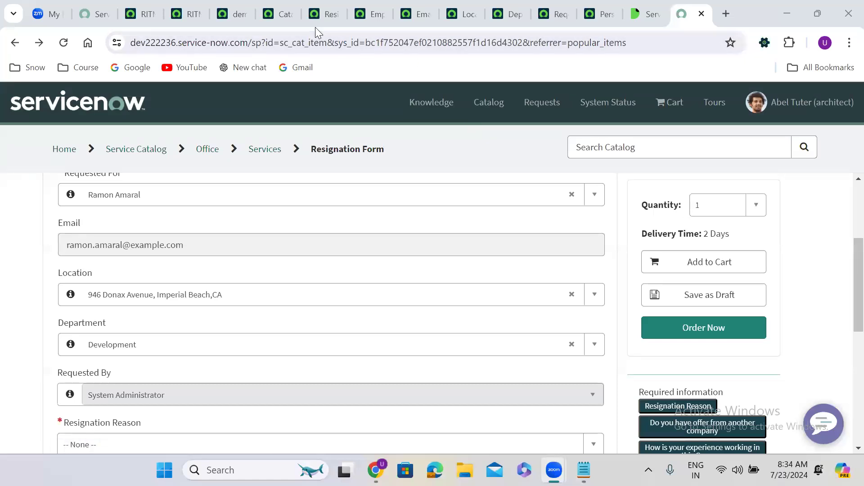
pyautogui.click(261, 8)
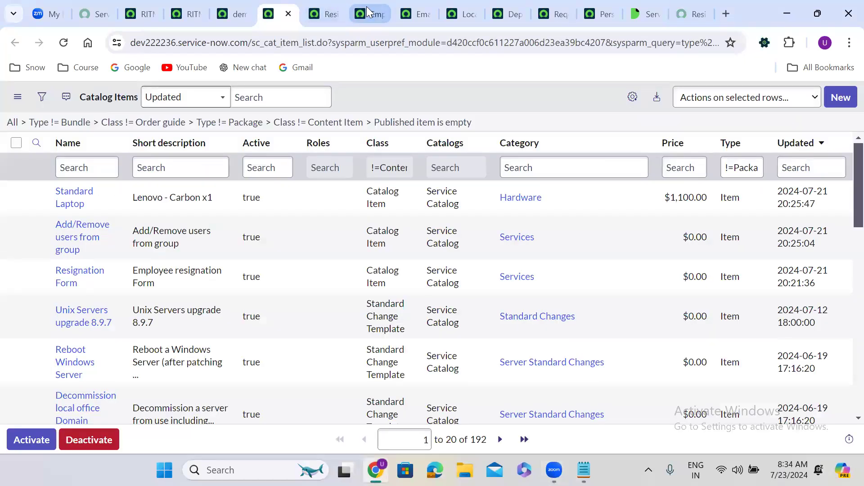
# Step: Review the Email, Location and Department variables' auto-populate settings using Requested For as dependent question
pyautogui.click(366, 11)
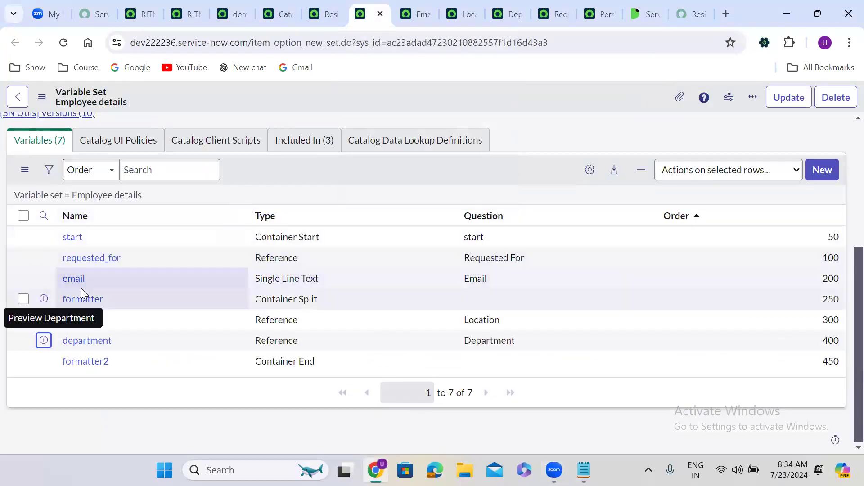
pyautogui.click(120, 323)
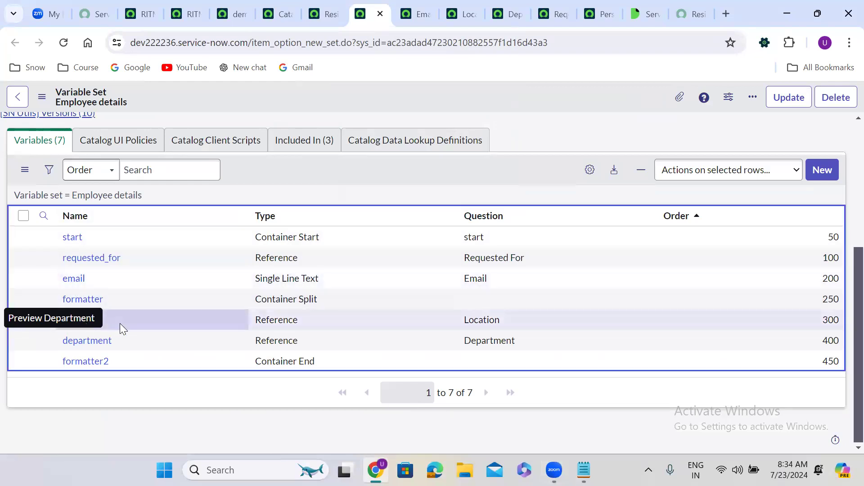
pyautogui.click(132, 341)
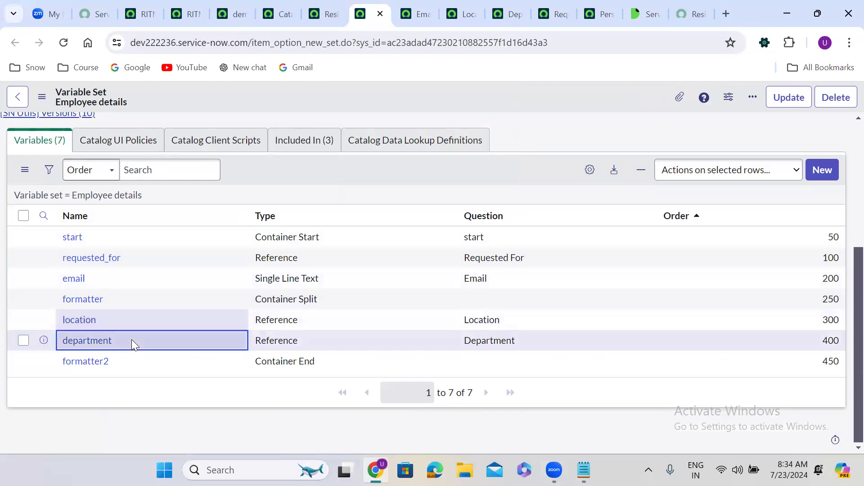
pyautogui.click(405, 14)
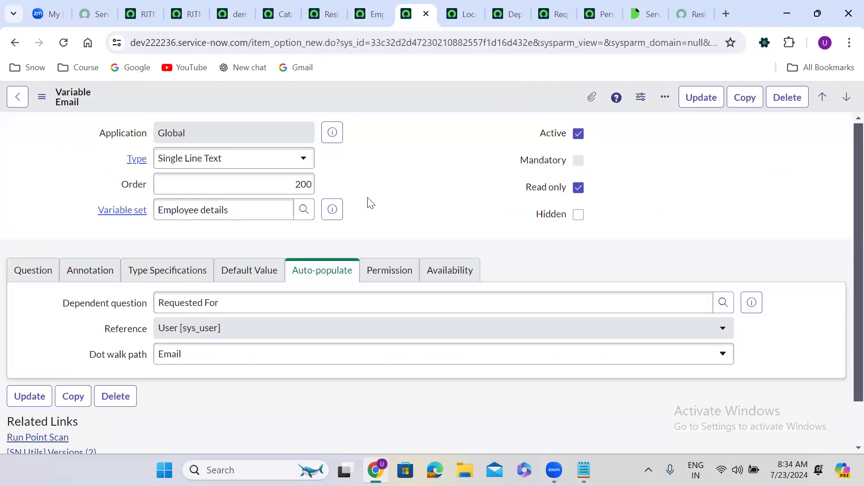
pyautogui.click(329, 272)
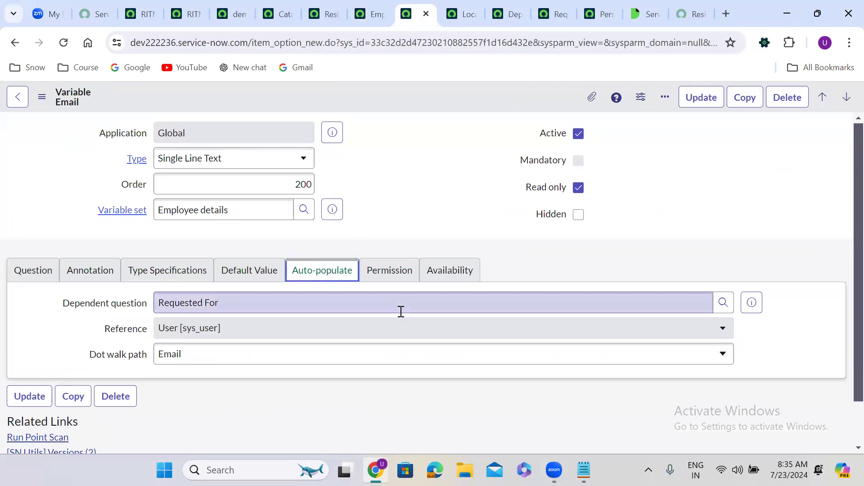
pyautogui.tripleClick(194, 304)
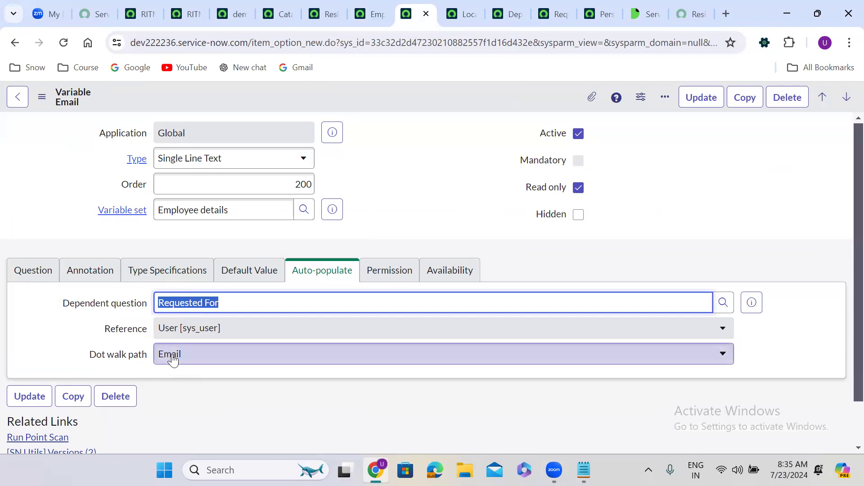
pyautogui.click(470, 5)
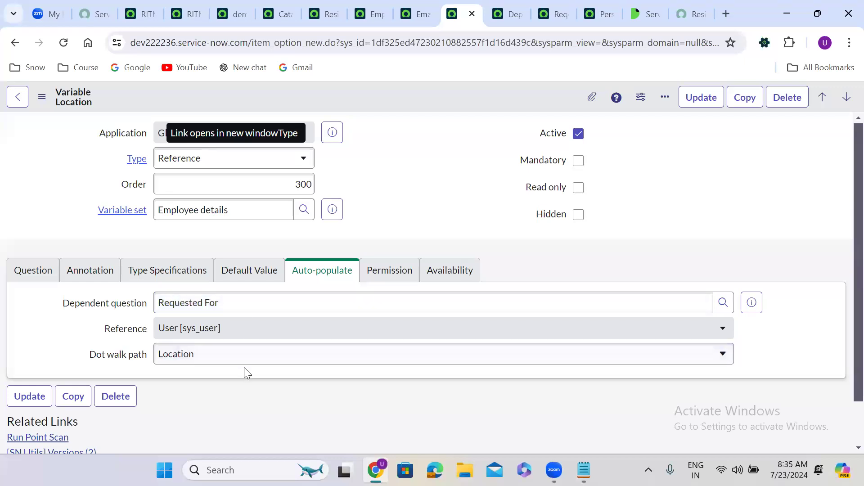
pyautogui.click(508, 14)
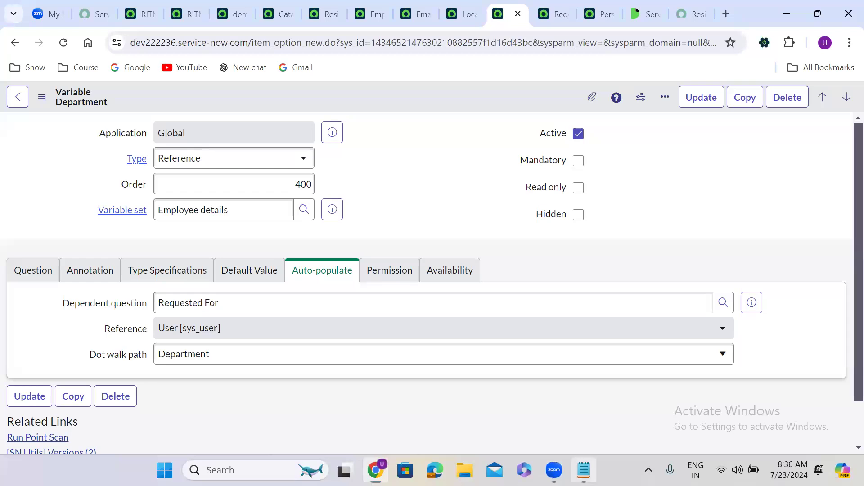
# Step: Note that variable sets are sets of variables that can be reused in different catalog items
pyautogui.click(584, 470)
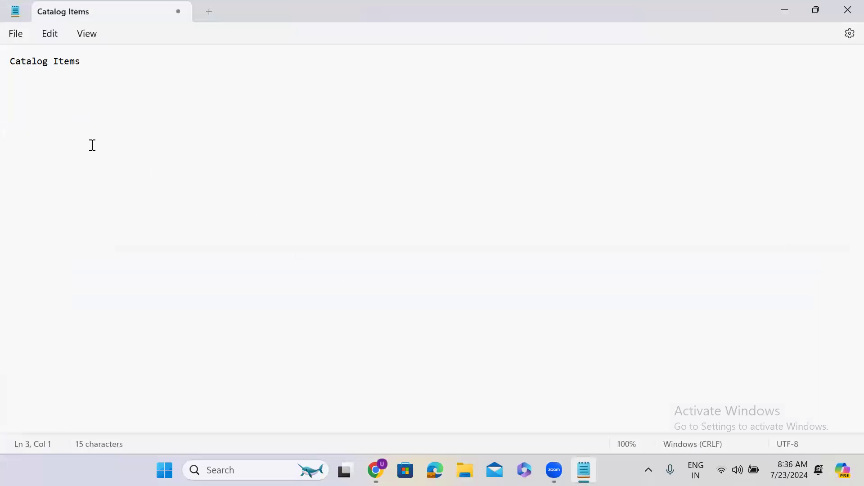
pyautogui.write('Variabl')
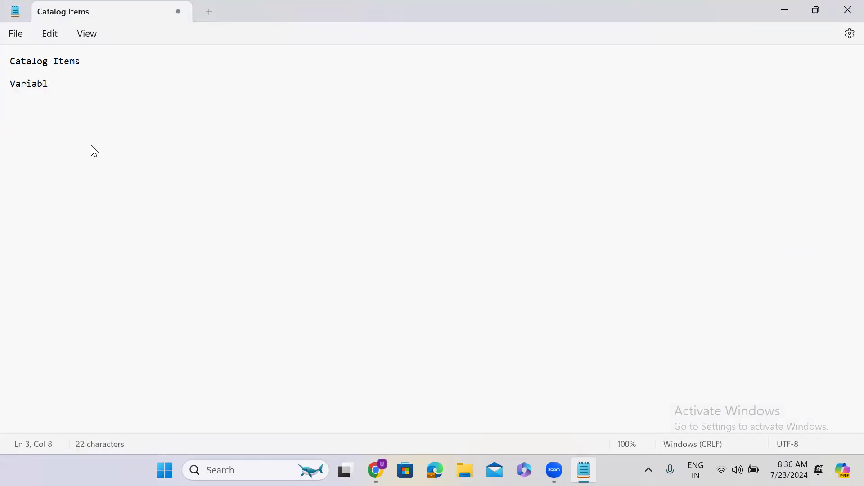
pyautogui.write('e Sets -- are set o')
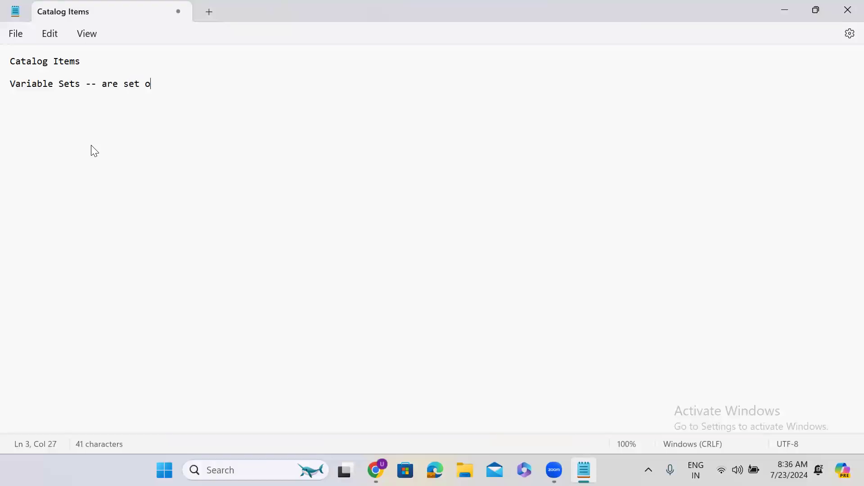
pyautogui.write('f variab')
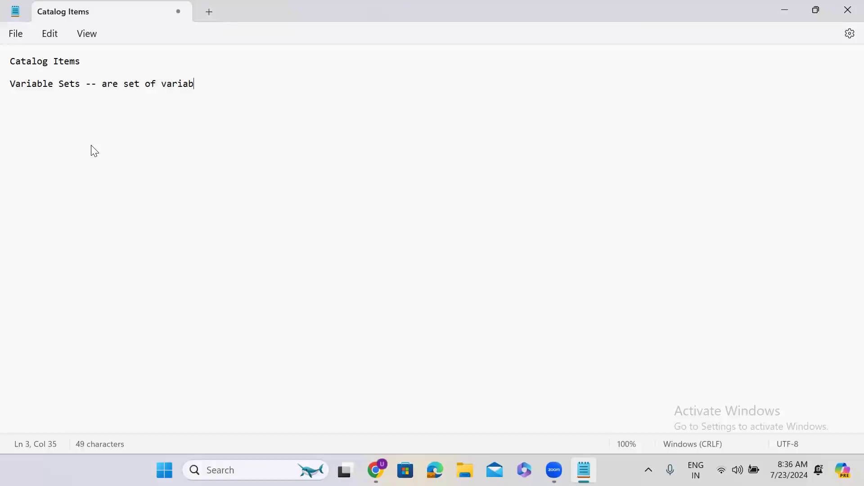
pyautogui.write('les the')
pyautogui.press('BackSpace')
pyautogui.write('ar')
pyautogui.press('BackSpace')
pyautogui.write('t can be recused in')
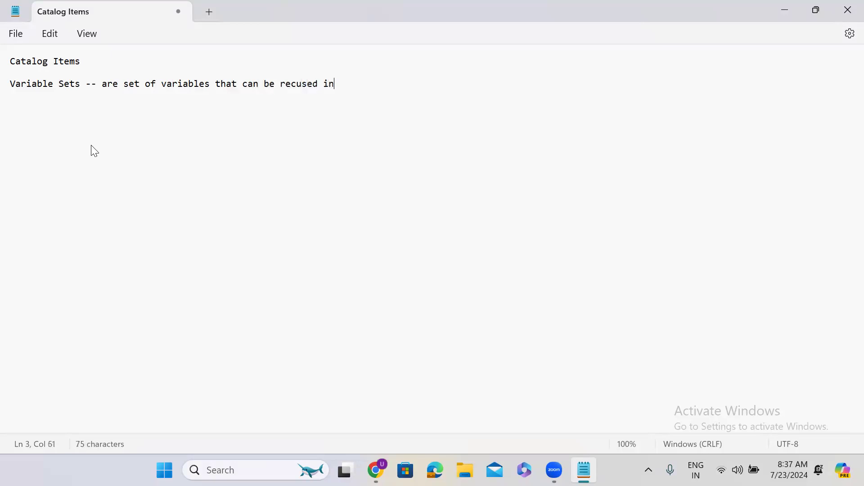
pyautogui.write(' different catalog')
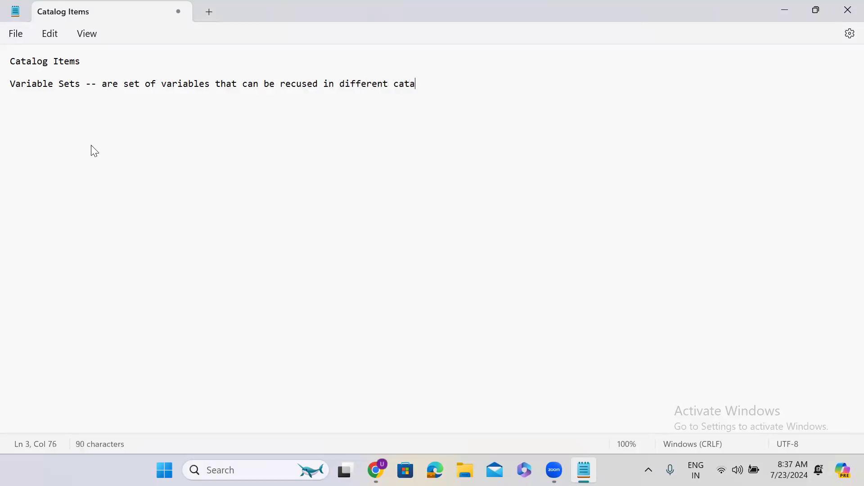
pyautogui.write('ems')
pyautogui.press('Return')
pyautogui.press('Return')
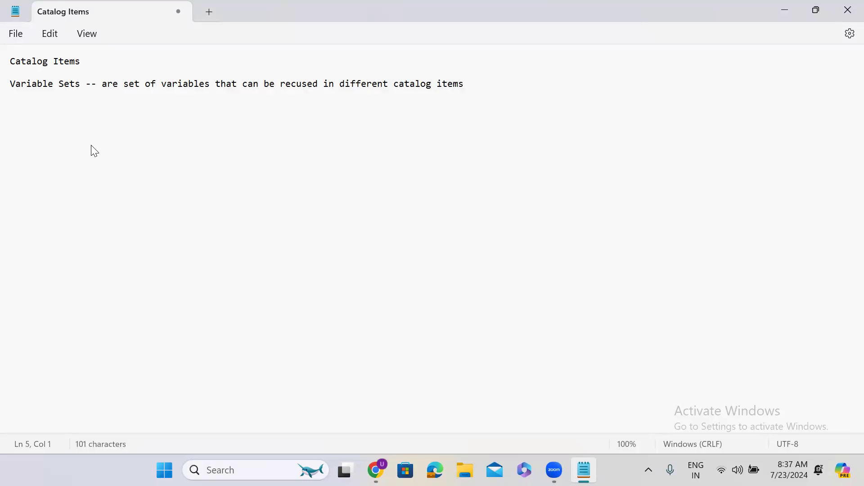
# Step: List 'Single Row Variable Set' and 'Multi Row Variable Set' on separate lines
pyautogui.write('Single Row Variable Set')
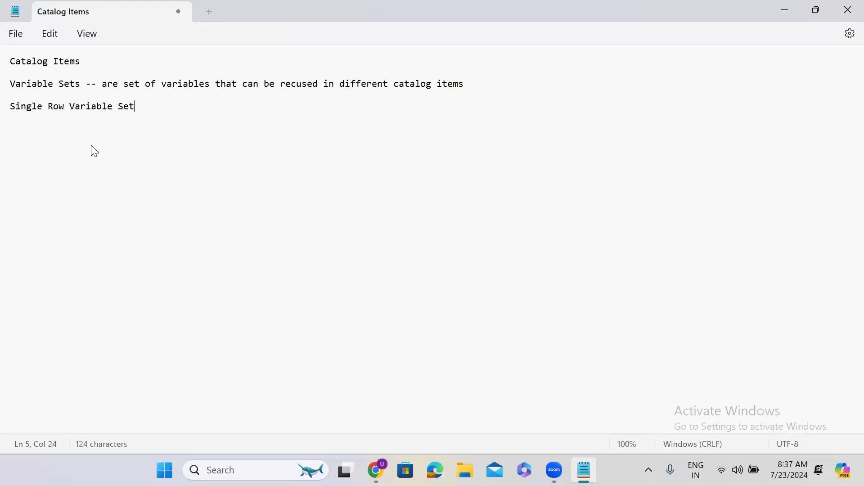
pyautogui.press('Return')
pyautogui.write('Multi Row Variable Set')
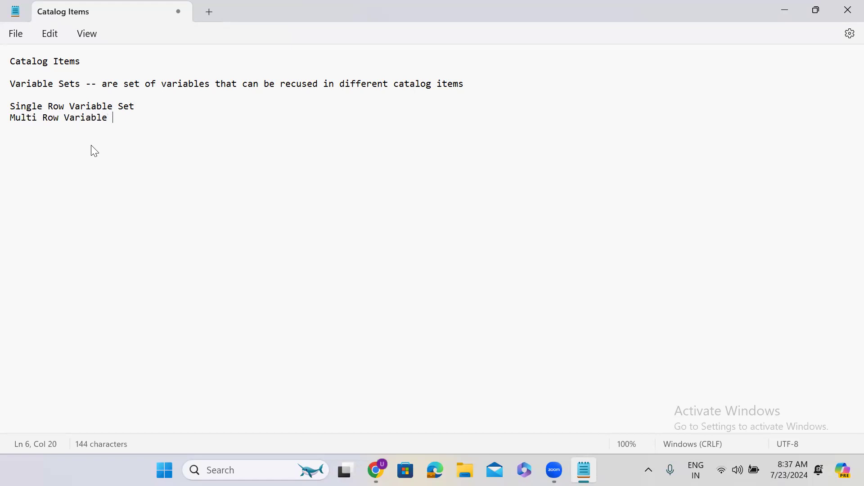
pyautogui.press('Return')
pyautogui.press('Return')
# Step: Open the Variable Sets list by filtering the All menu for 'variable sets'
pyautogui.click(786, 11)
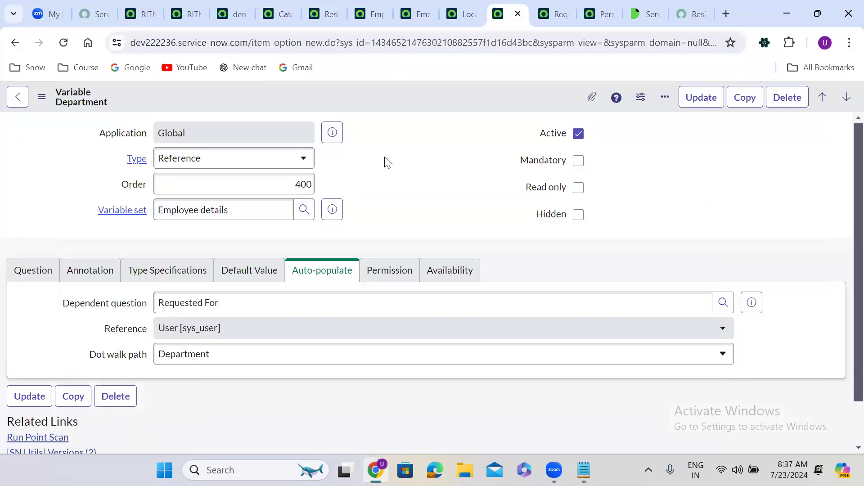
pyautogui.click(141, 6)
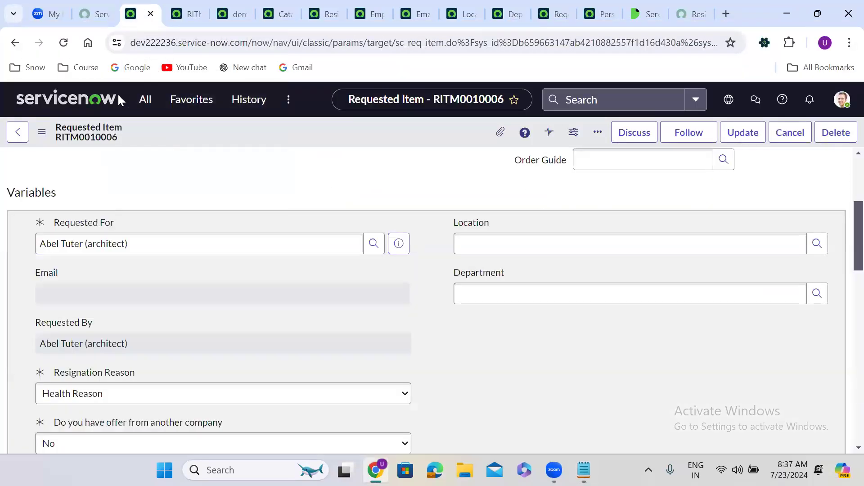
pyautogui.click(147, 102)
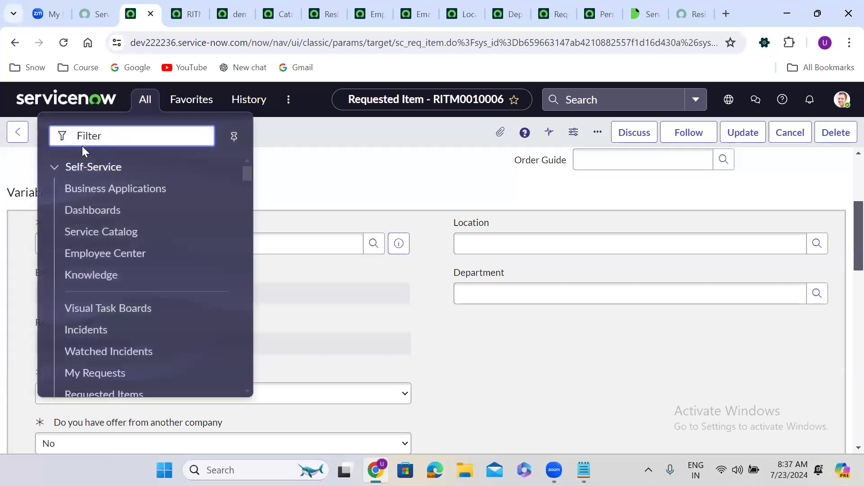
pyautogui.write('variable')
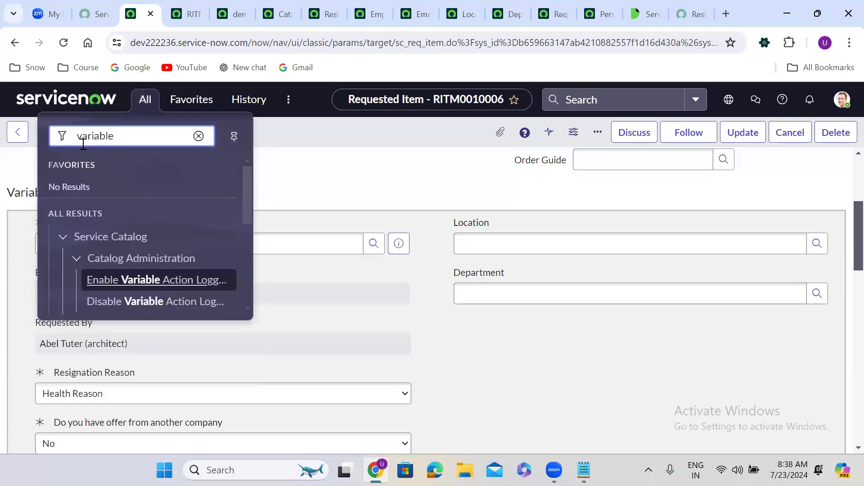
pyautogui.write(' sets')
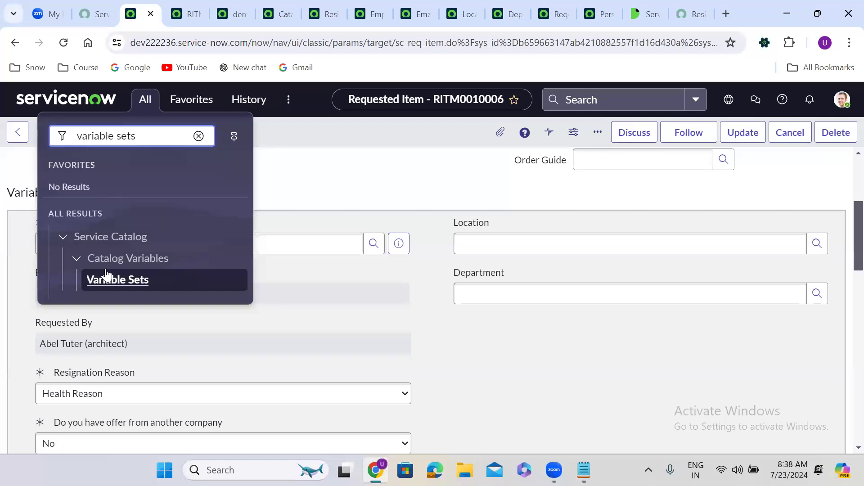
pyautogui.click(112, 281)
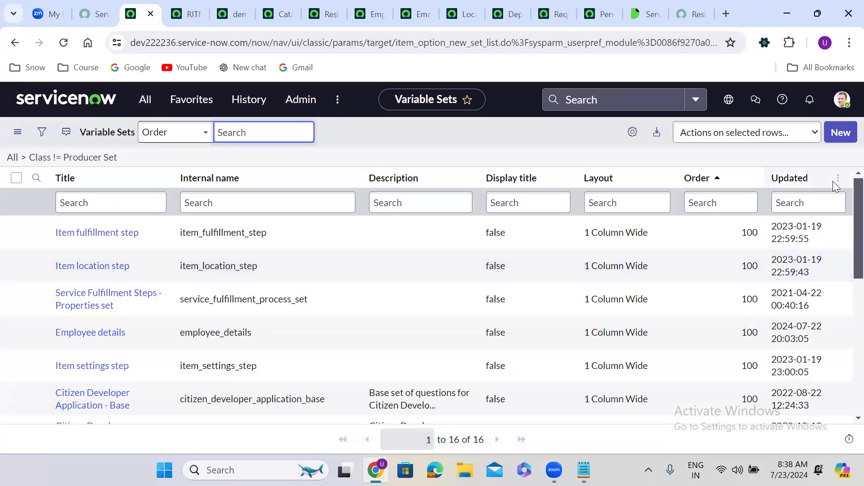
# Step: Sort variable sets by Updated and check Employee details before returning to the list
pyautogui.click(792, 179)
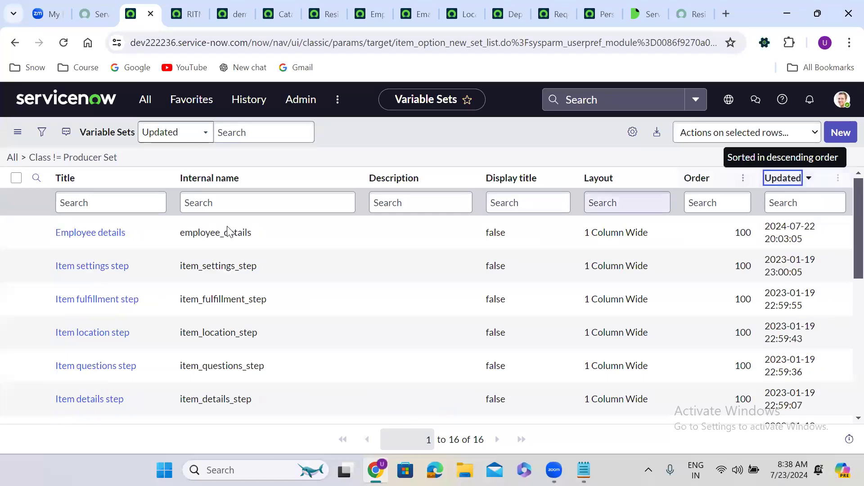
pyautogui.keyDown('ctrl'); pyautogui.click(101, 233); pyautogui.keyUp('ctrl')
pyautogui.click(168, 14)
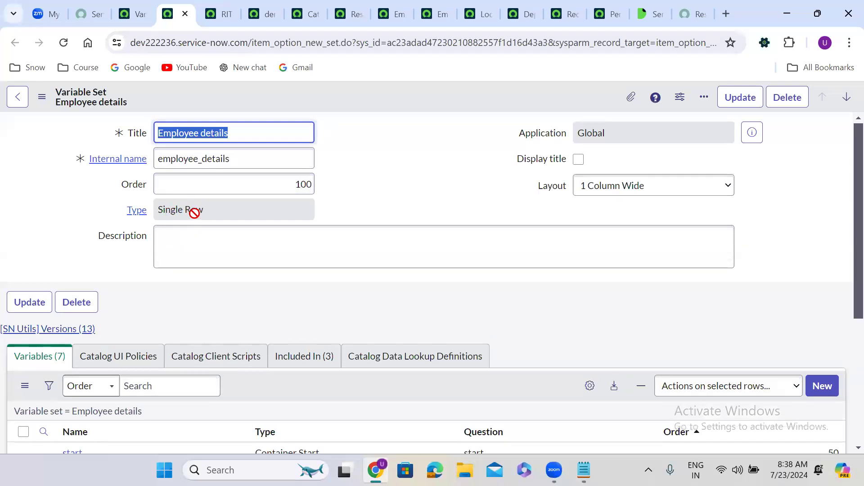
pyautogui.click(135, 14)
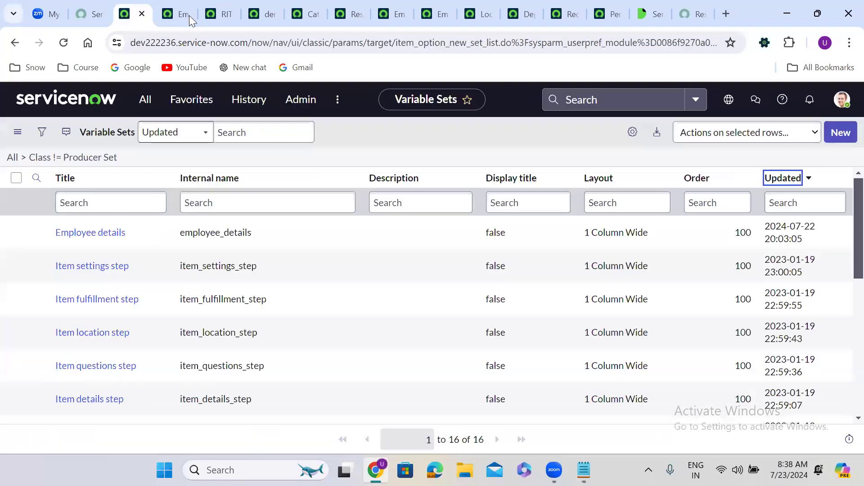
# Step: Create a Multi-Row Variable Set titled 'User Details' (internal name user_details) and save the record
pyautogui.click(844, 131)
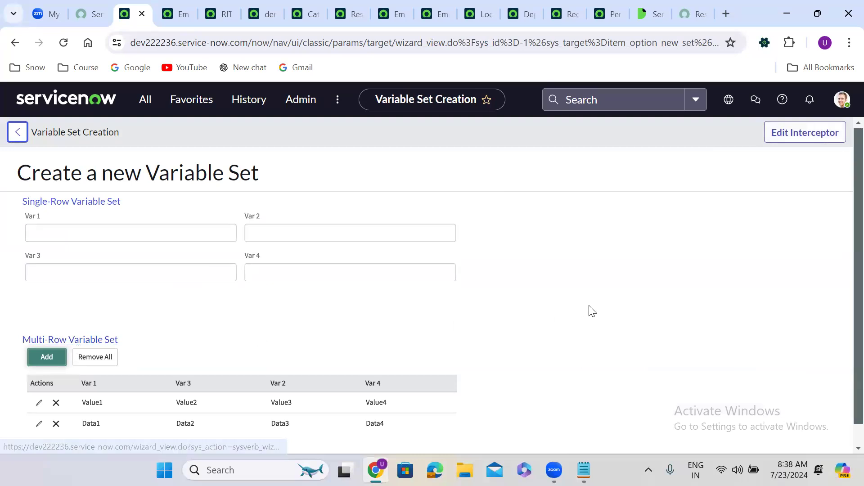
pyautogui.scroll(-1, 592, 311)
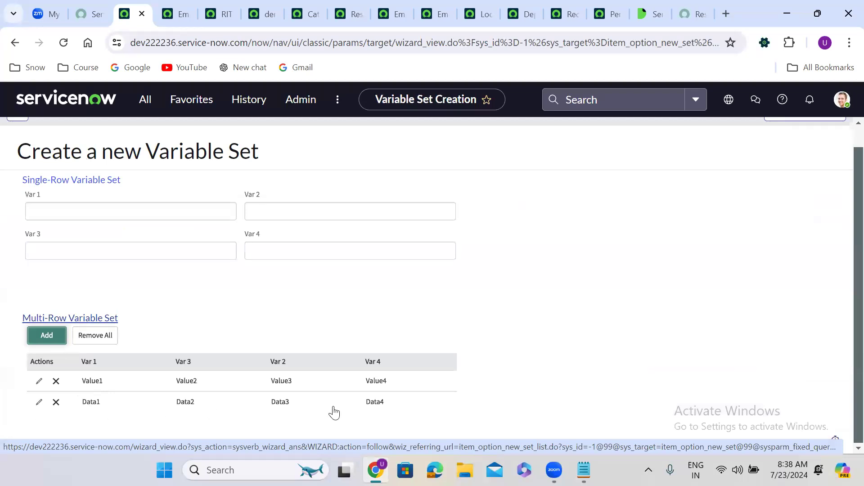
pyautogui.click(47, 336)
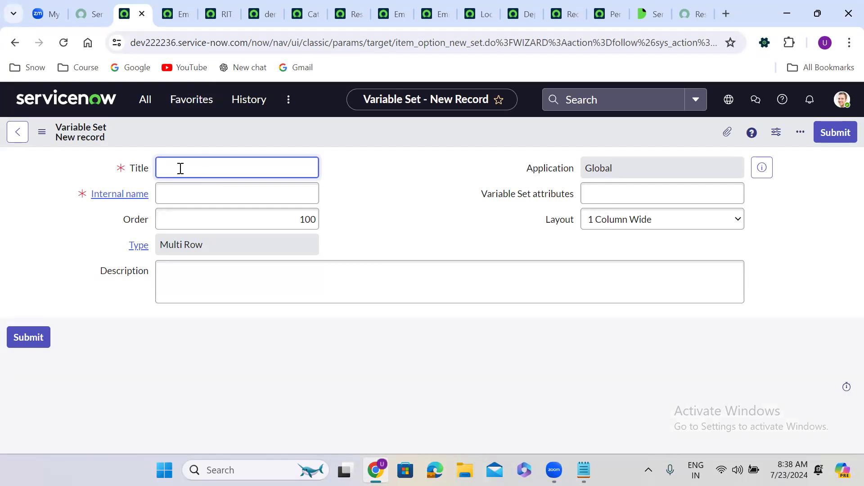
pyautogui.write('User Details')
pyautogui.click(355, 220)
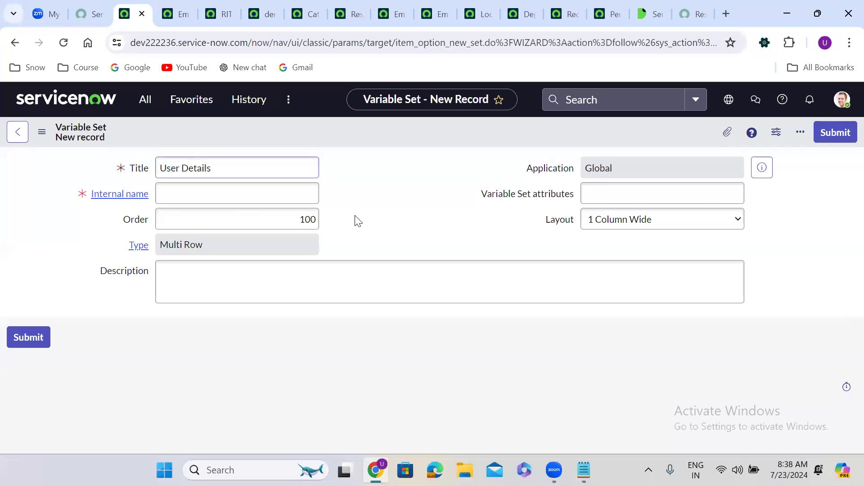
pyautogui.rightClick(353, 134)
pyautogui.click(378, 145)
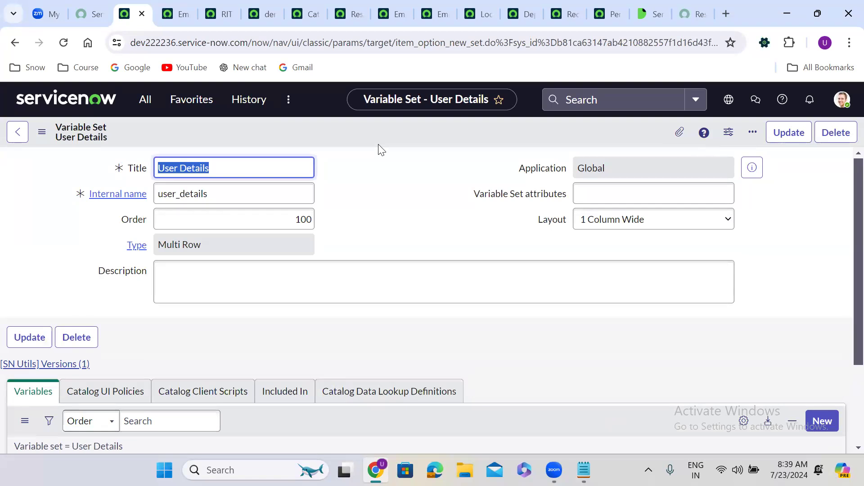
pyautogui.click(354, 216)
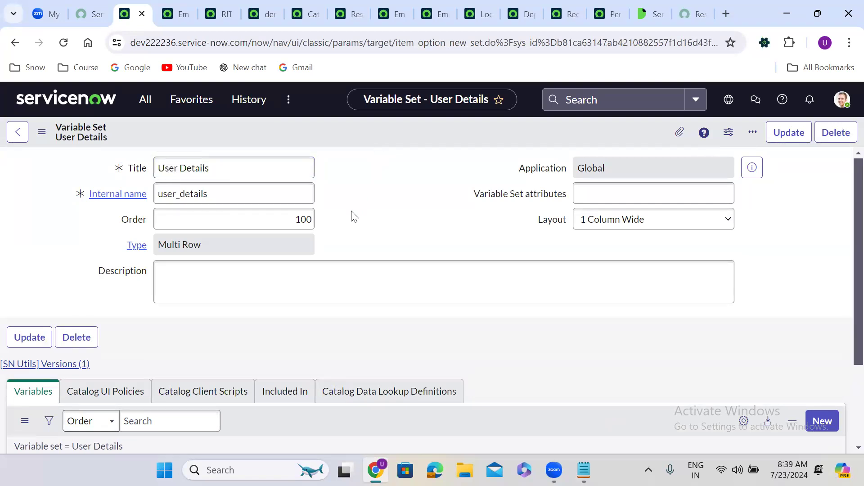
pyautogui.scroll(-1, 354, 216)
pyautogui.scroll(-3, 355, 217)
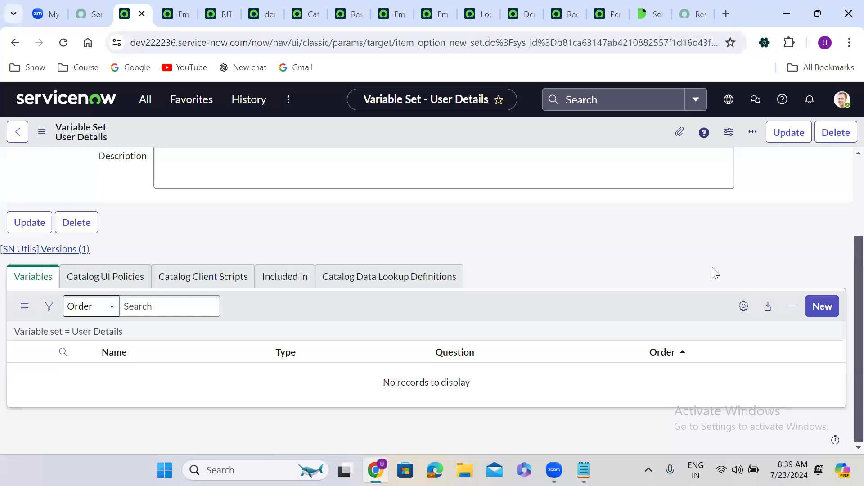
# Step: Start a new Reference-type variable in User Details with order 100
pyautogui.click(819, 308)
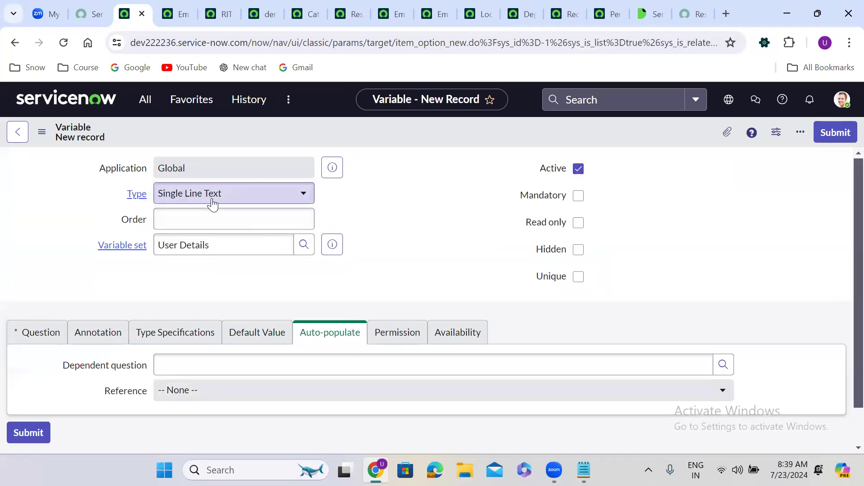
pyautogui.click(202, 199)
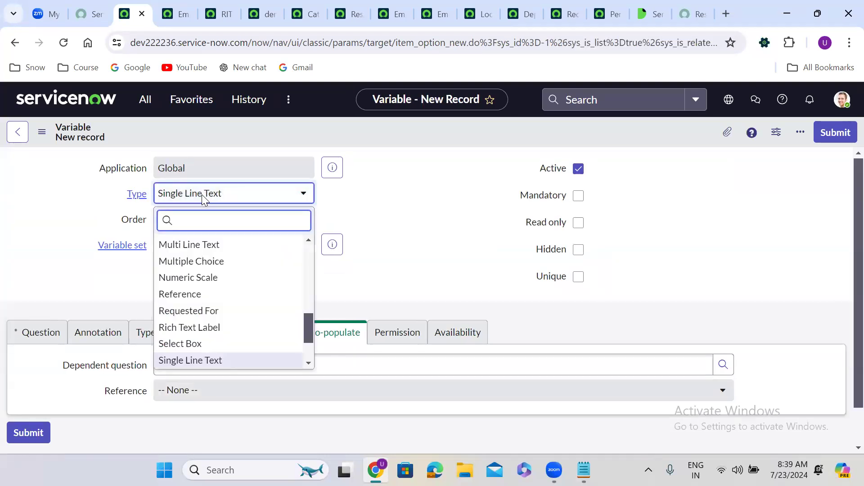
pyautogui.write('refe')
pyautogui.press('Return')
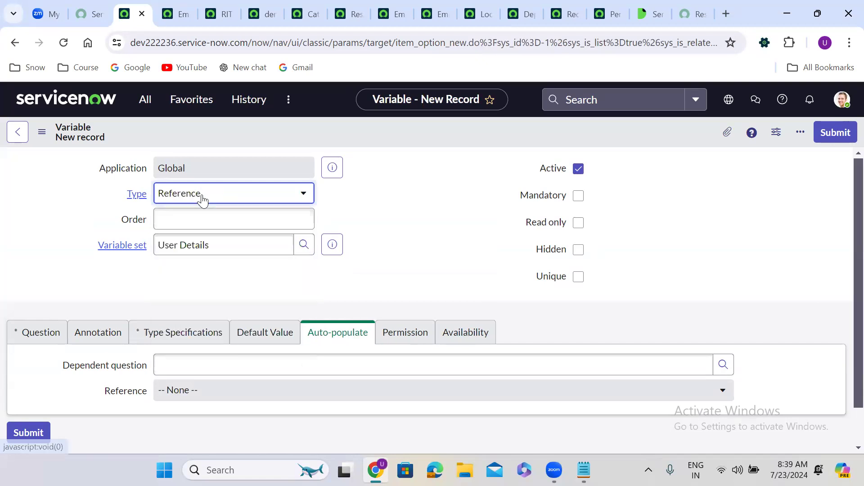
pyautogui.click(215, 220)
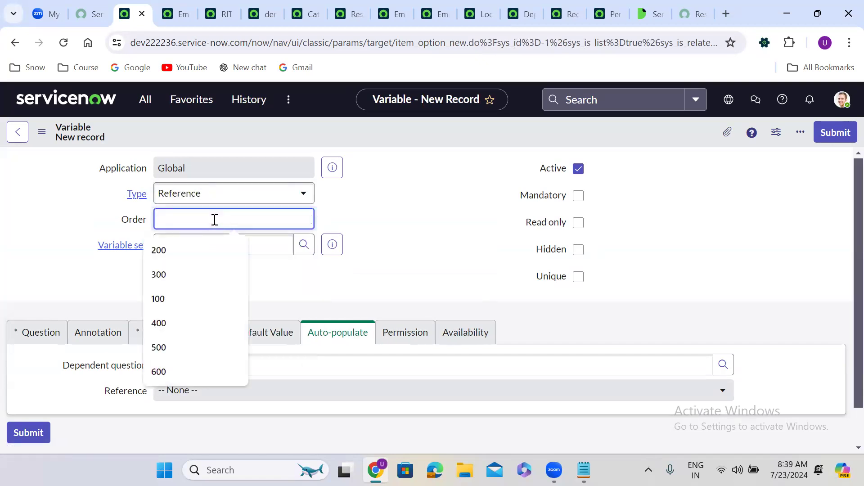
pyautogui.write('100')
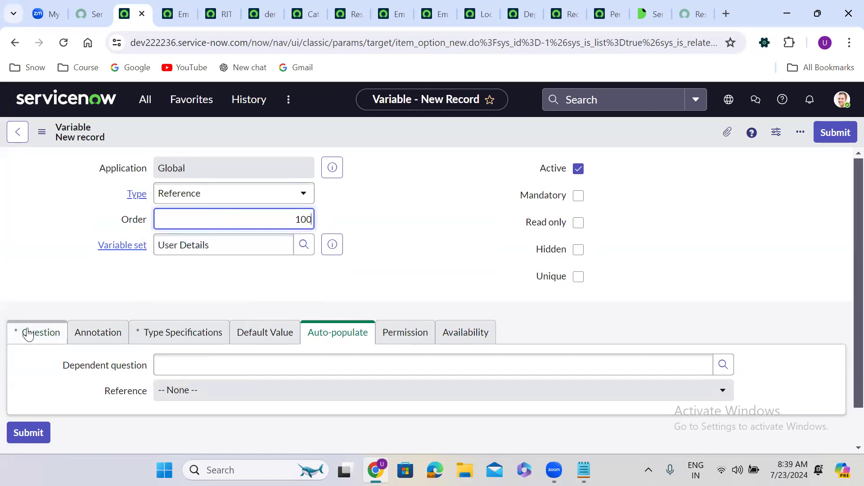
pyautogui.click(28, 335)
pyautogui.scroll(-1, 152, 314)
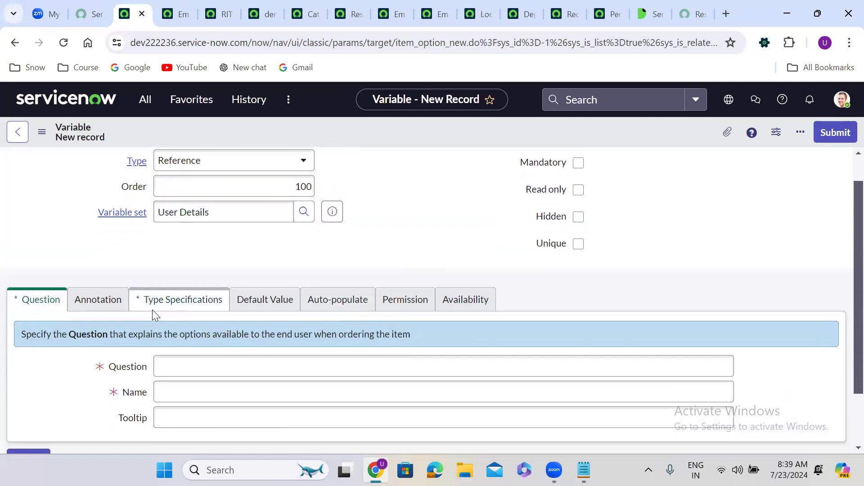
pyautogui.scroll(-2, 153, 310)
# Step: Give it the question 'Requested For', reference the User [sys_user] table, and submit it
pyautogui.click(197, 293)
pyautogui.write('Requested For')
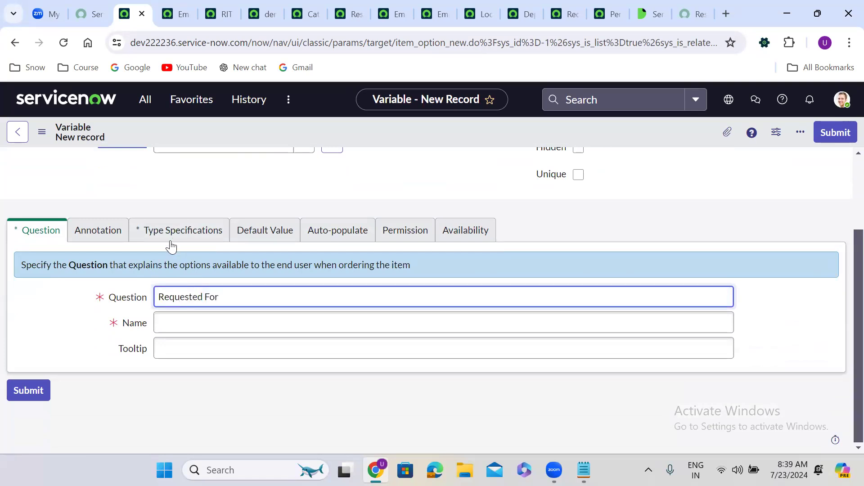
pyautogui.click(170, 243)
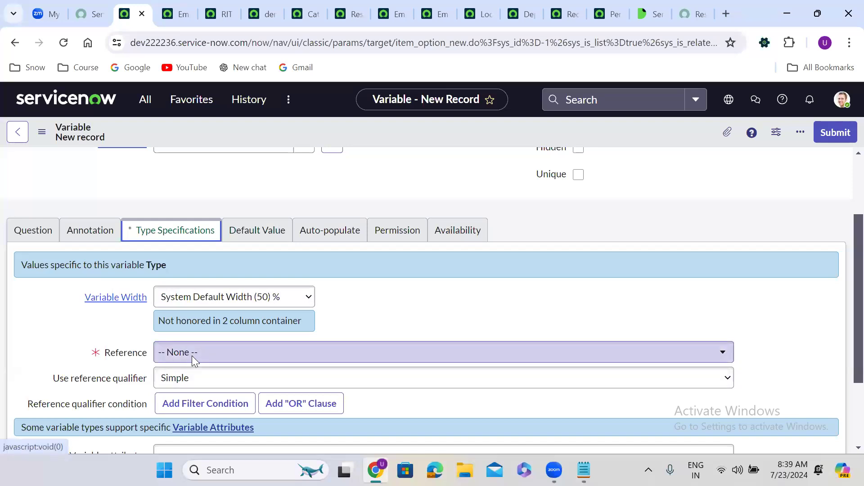
pyautogui.click(193, 353)
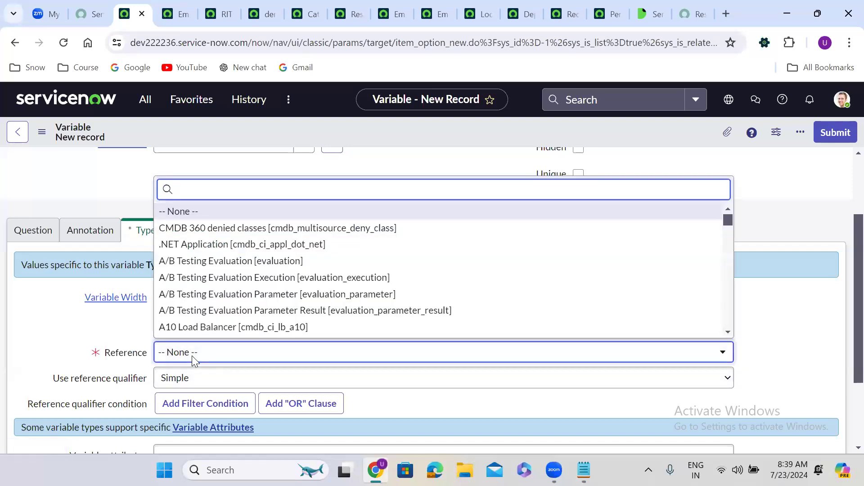
pyautogui.write('sys_user')
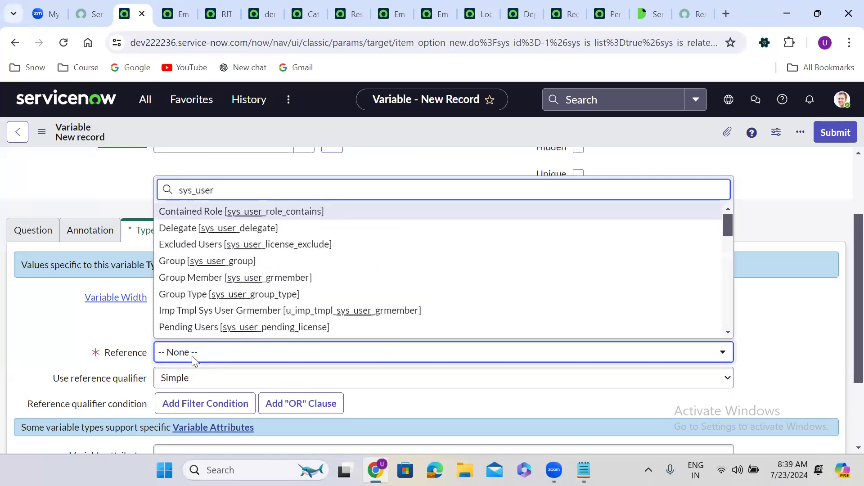
pyautogui.write(']')
pyautogui.press('Down')
pyautogui.press('Return')
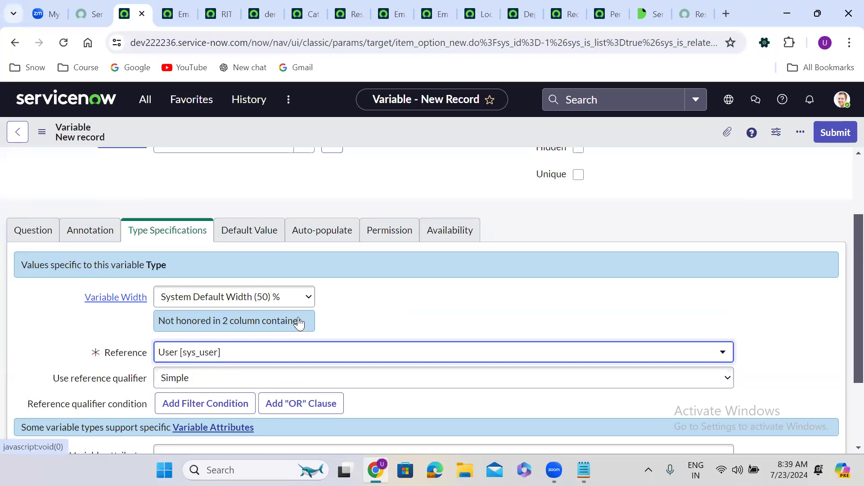
pyautogui.click(640, 221)
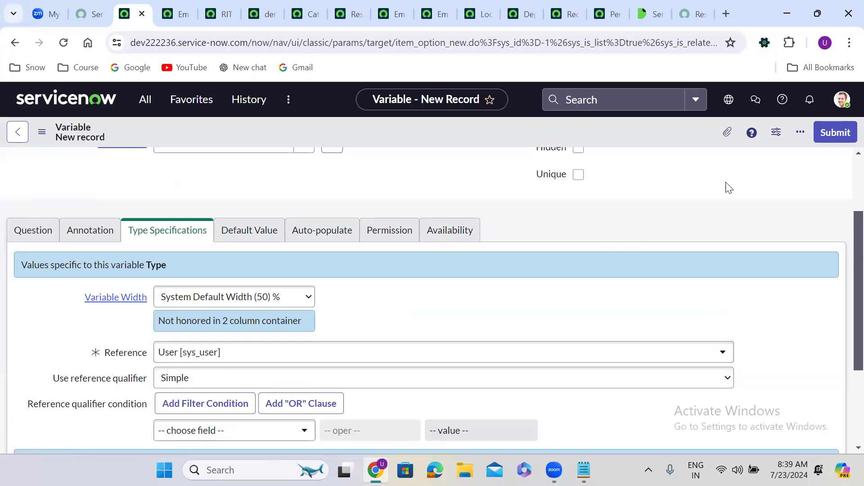
pyautogui.click(834, 133)
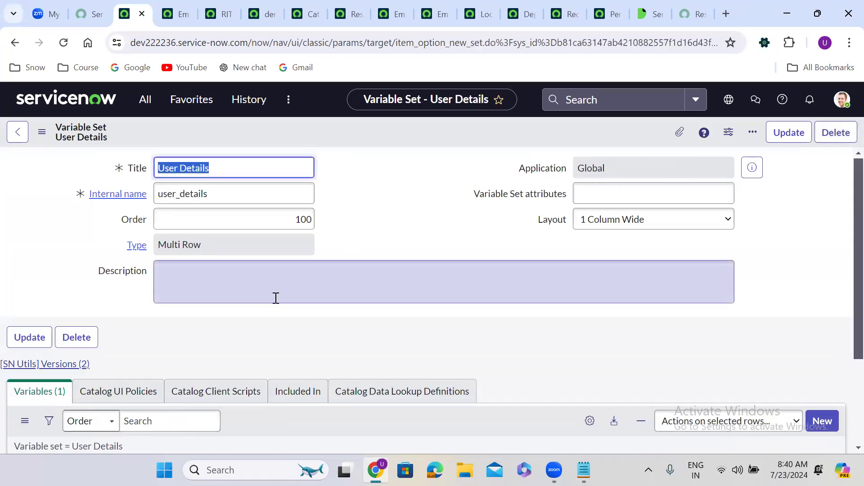
pyautogui.click(266, 327)
# Step: Start another new variable in User Details with the question 'Email'
pyautogui.scroll(-1, 266, 327)
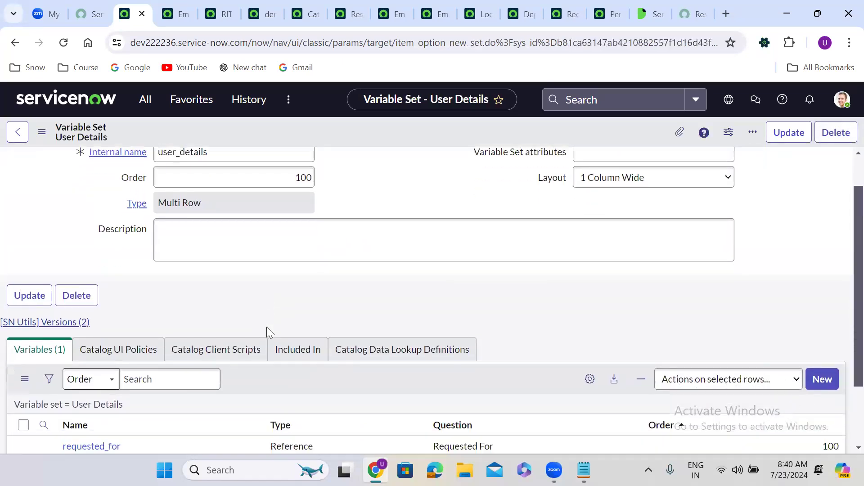
pyautogui.scroll(-2, 266, 331)
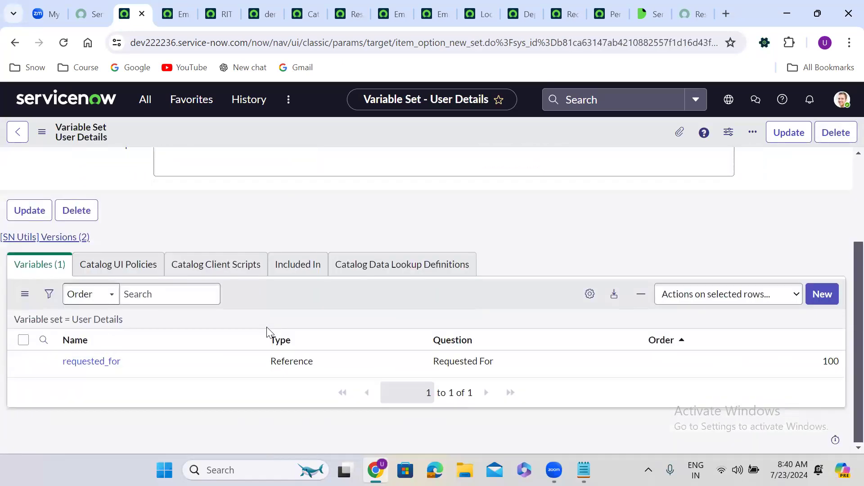
pyautogui.click(822, 293)
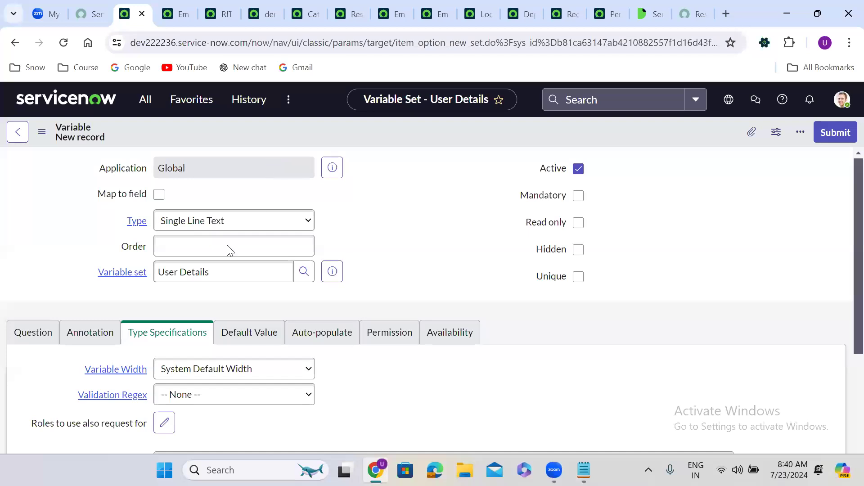
pyautogui.click(38, 335)
pyautogui.click(181, 403)
pyautogui.write('Email')
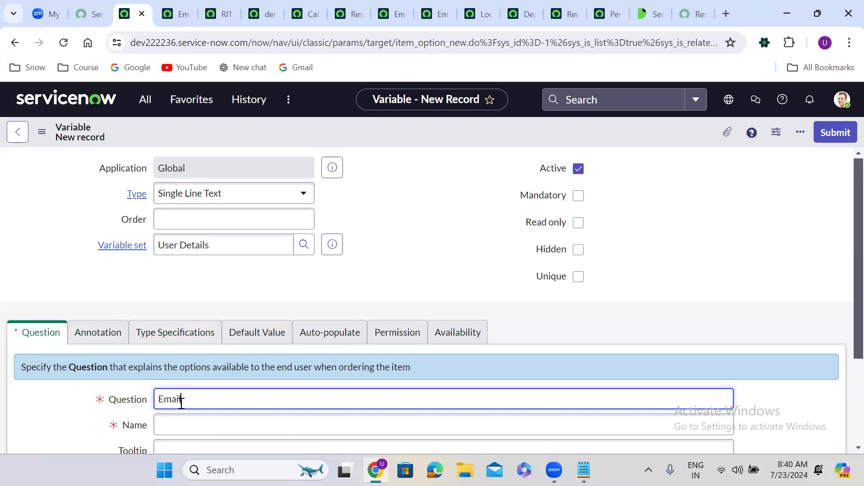
pyautogui.click(373, 288)
# Step: Set the Email variable's order to 200 and submit it
pyautogui.scroll(-1, 374, 284)
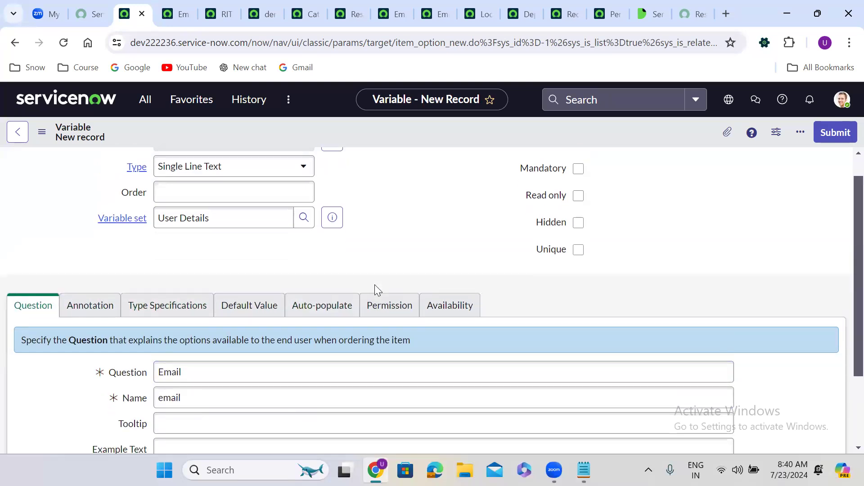
pyautogui.scroll(-1, 374, 288)
pyautogui.scroll(1, 374, 288)
pyautogui.click(236, 195)
pyautogui.write('2')
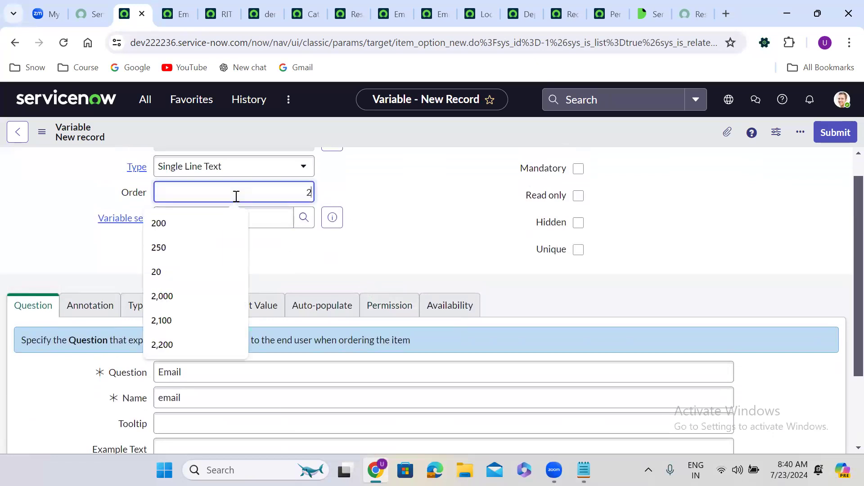
pyautogui.write('00')
pyautogui.click(386, 239)
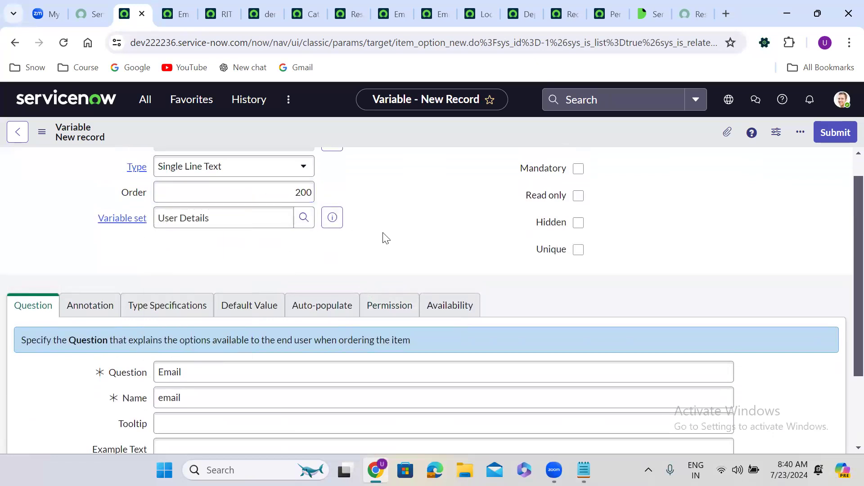
pyautogui.scroll(1, 386, 239)
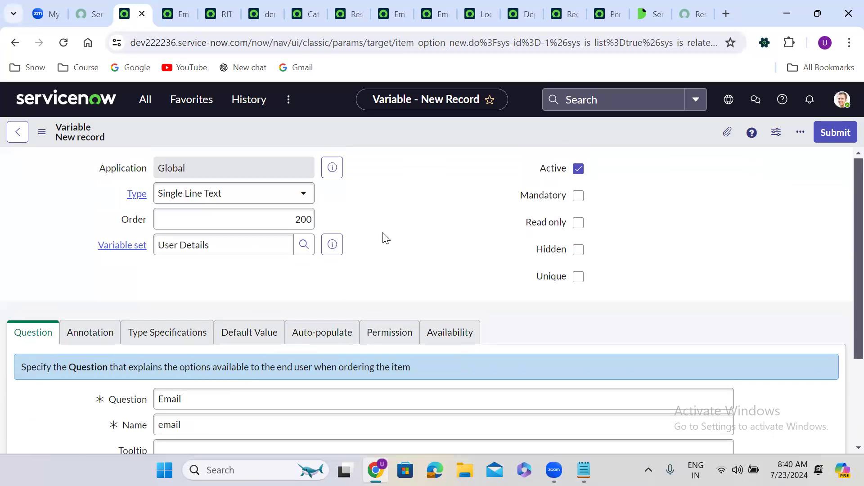
pyautogui.click(833, 132)
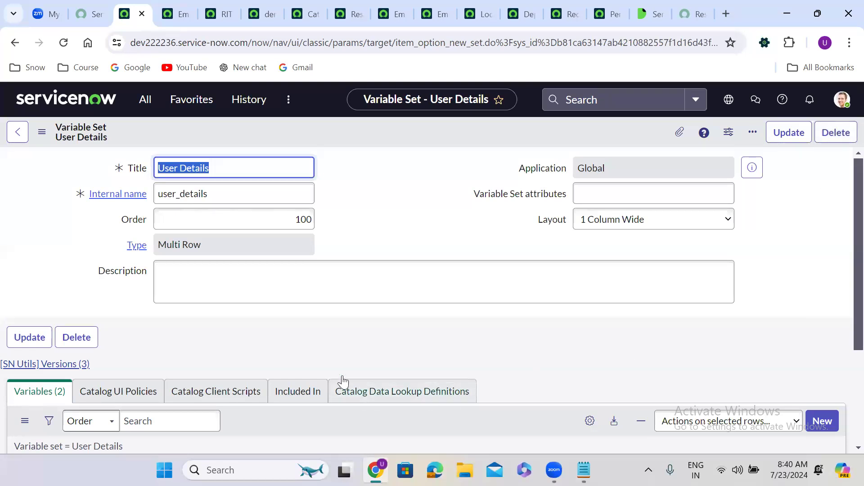
pyautogui.click(337, 359)
# Step: Start a new Reference-type variable with order 300, correcting the mistyped order entry
pyautogui.scroll(-3, 336, 359)
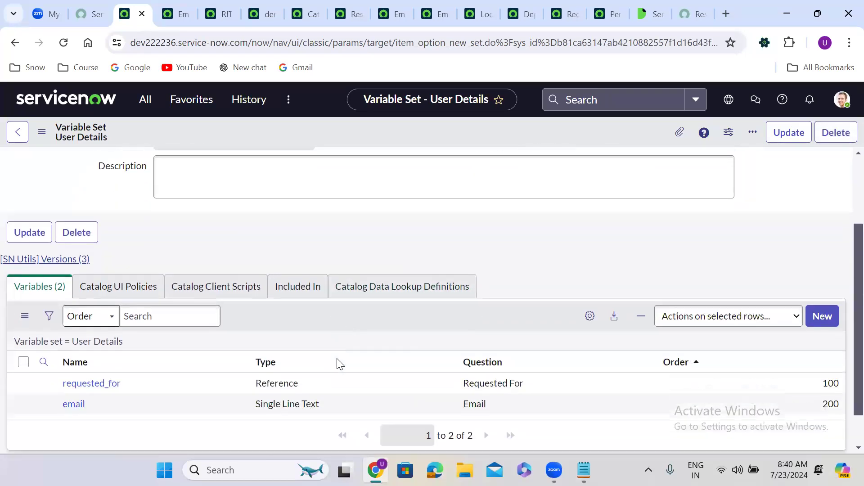
pyautogui.click(821, 285)
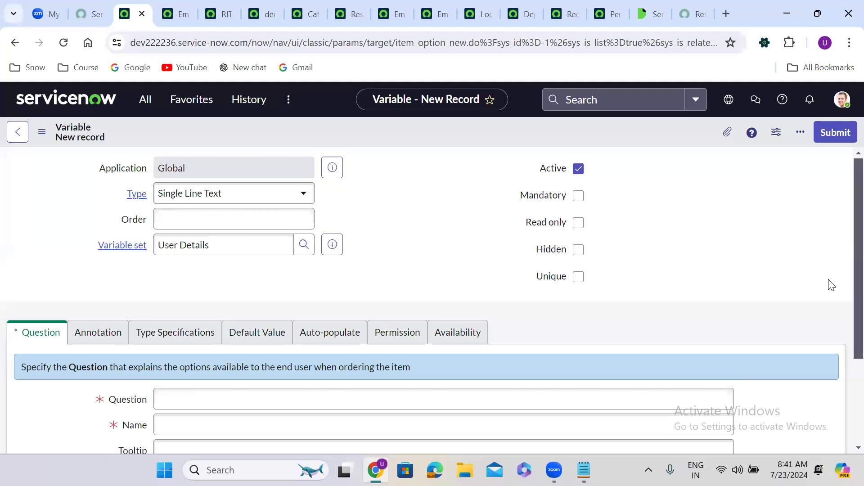
pyautogui.click(252, 221)
pyautogui.click(252, 222)
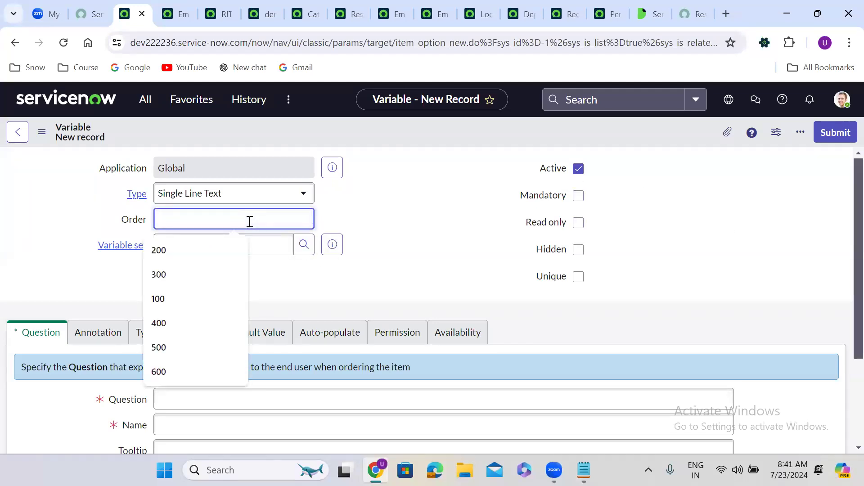
pyautogui.write('Location')
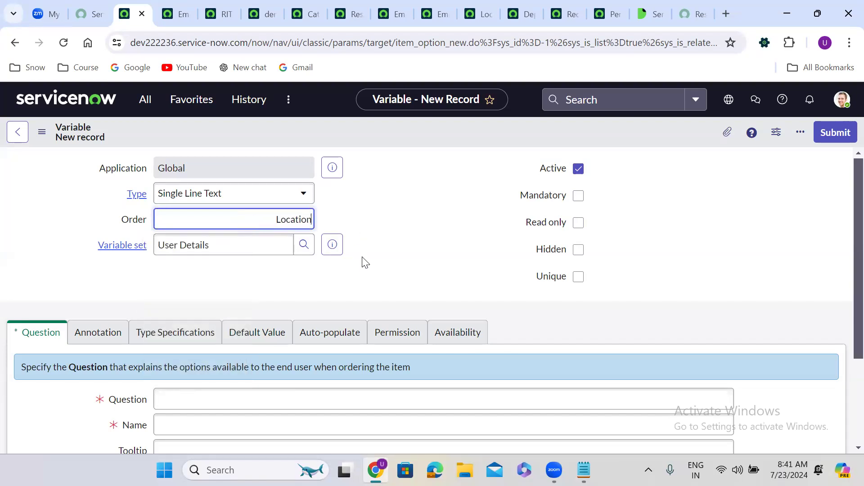
pyautogui.doubleClick(291, 214)
pyautogui.write('300')
pyautogui.click(195, 202)
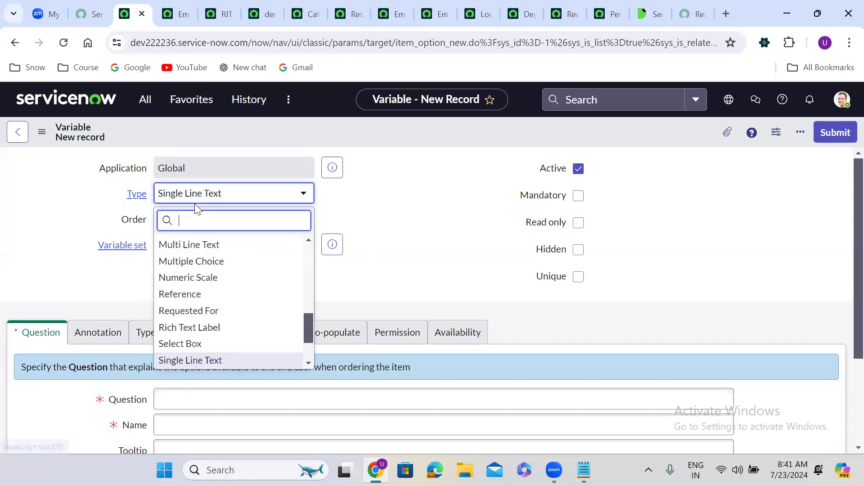
pyautogui.write('refe')
pyautogui.press('Return')
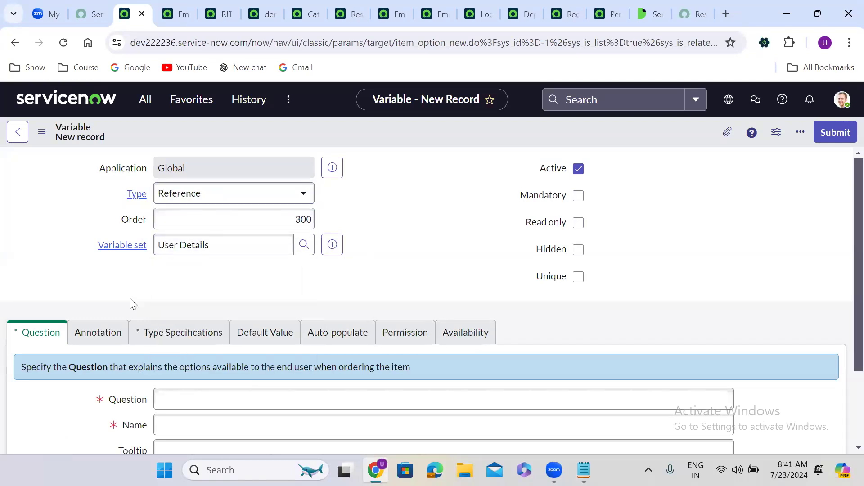
# Step: Give it the question 'Location', reference Location [cmn_location], and submit it
pyautogui.scroll(-3, 130, 297)
pyautogui.click(185, 298)
pyautogui.write('Location')
pyautogui.click(99, 308)
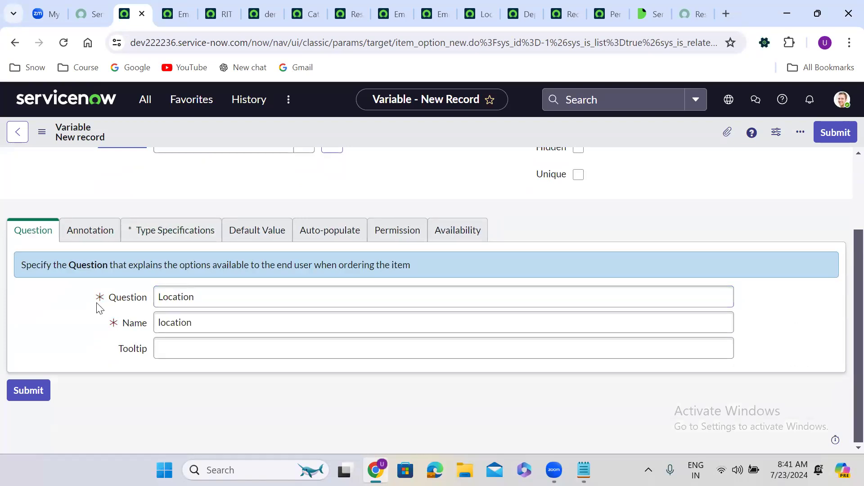
pyautogui.click(164, 239)
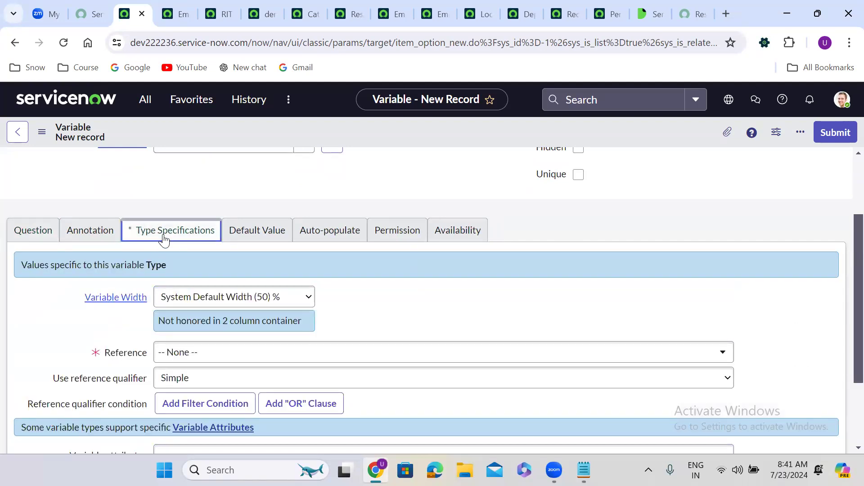
pyautogui.click(214, 353)
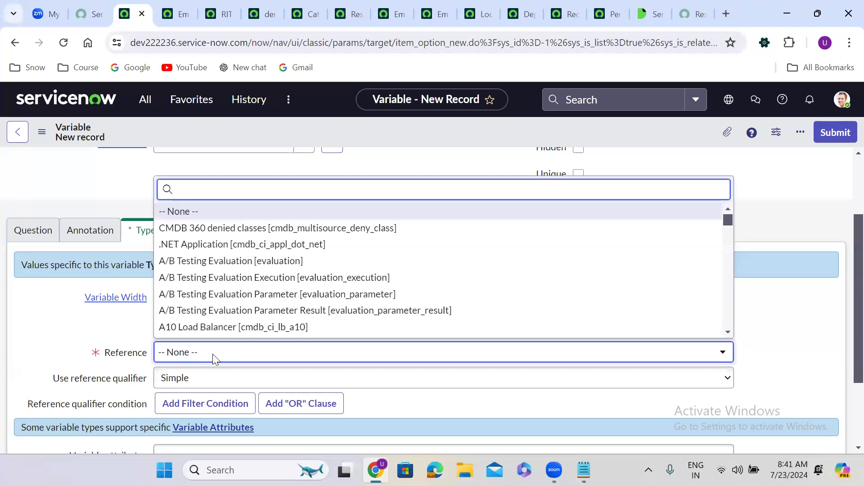
pyautogui.write('cmn_')
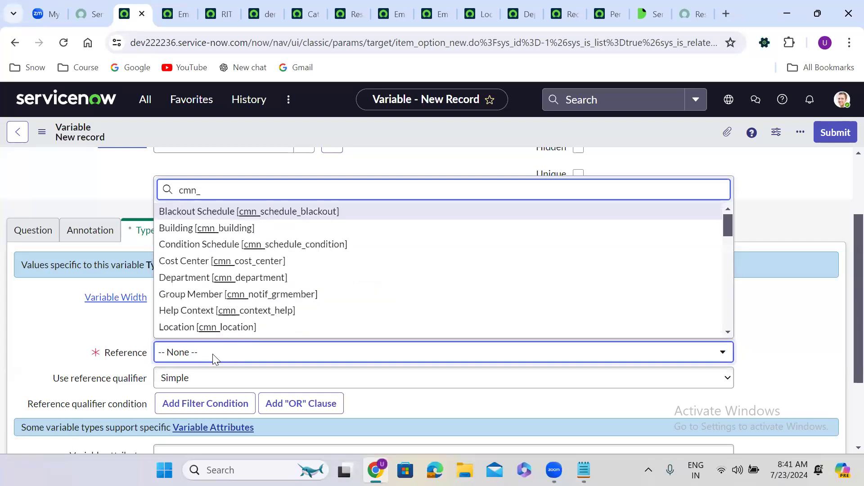
pyautogui.write('location')
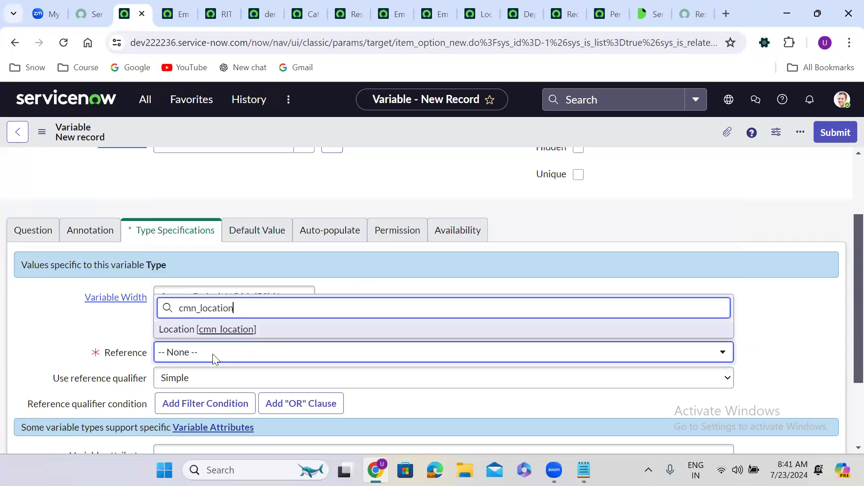
pyautogui.press('Return')
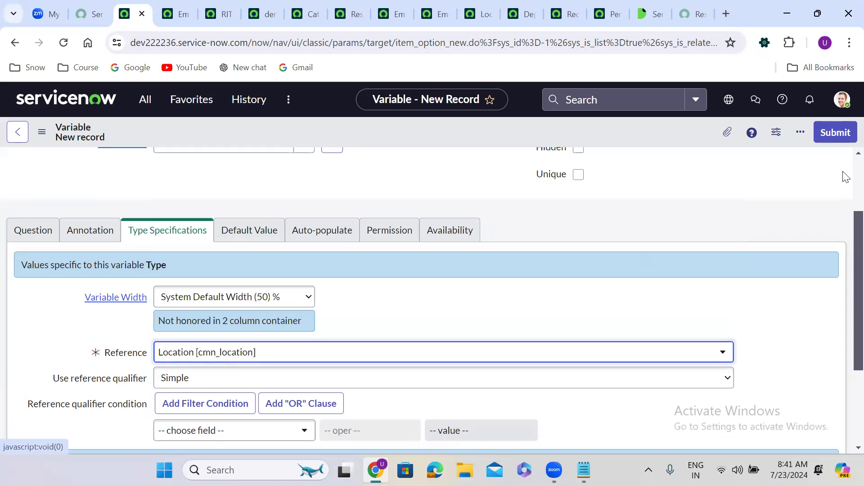
pyautogui.click(837, 133)
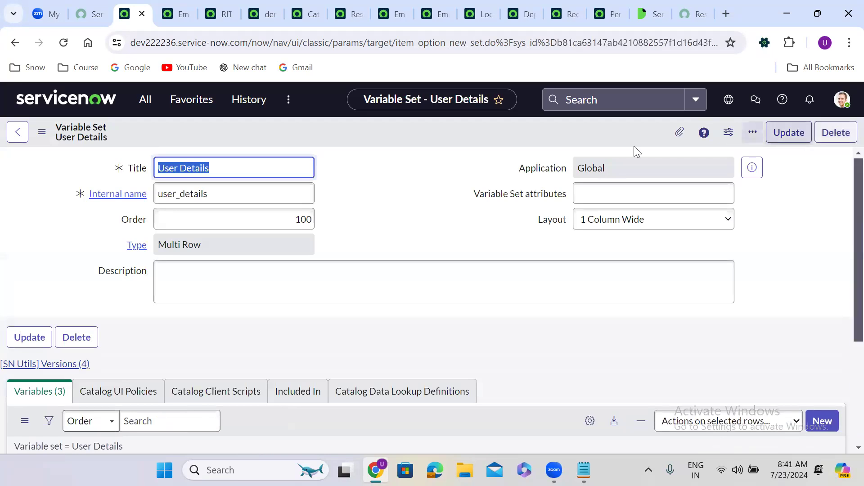
# Step: Start a new Reference-type variable in User Details with order 400
pyautogui.scroll(-3, 342, 248)
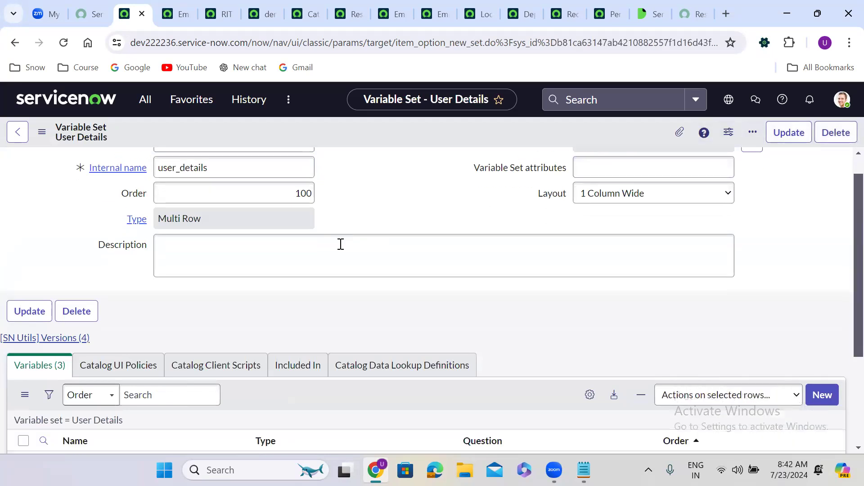
pyautogui.scroll(-1, 339, 243)
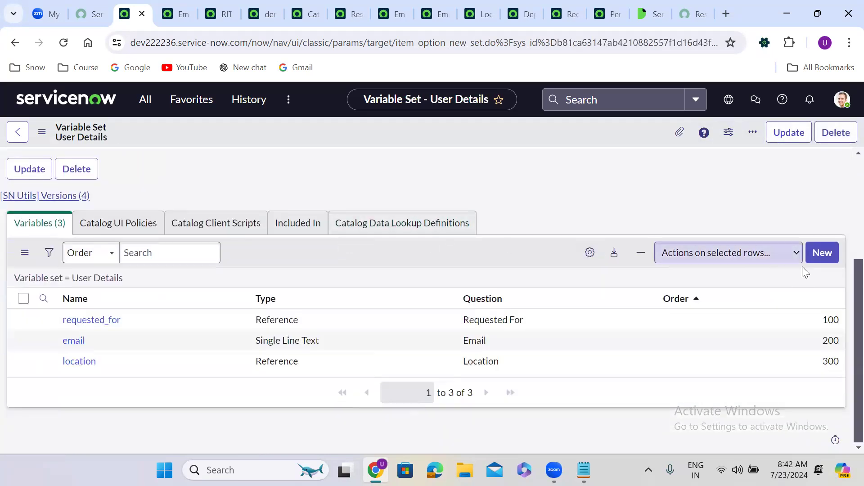
pyautogui.click(824, 253)
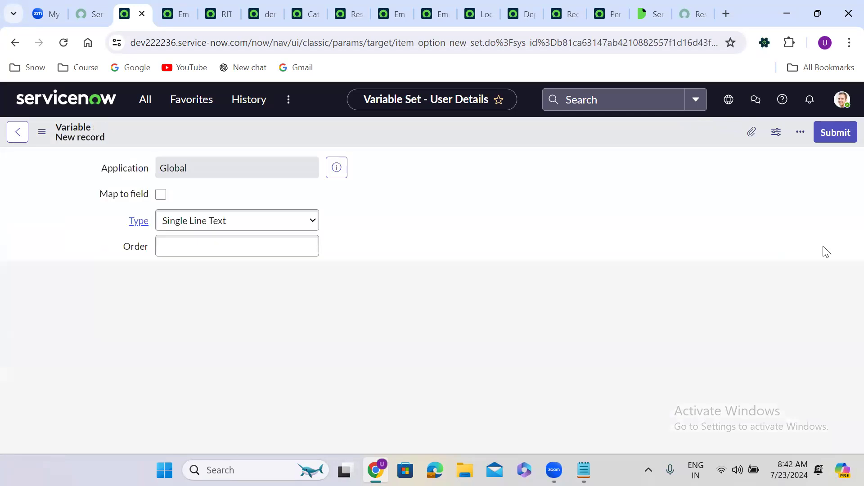
pyautogui.click(201, 227)
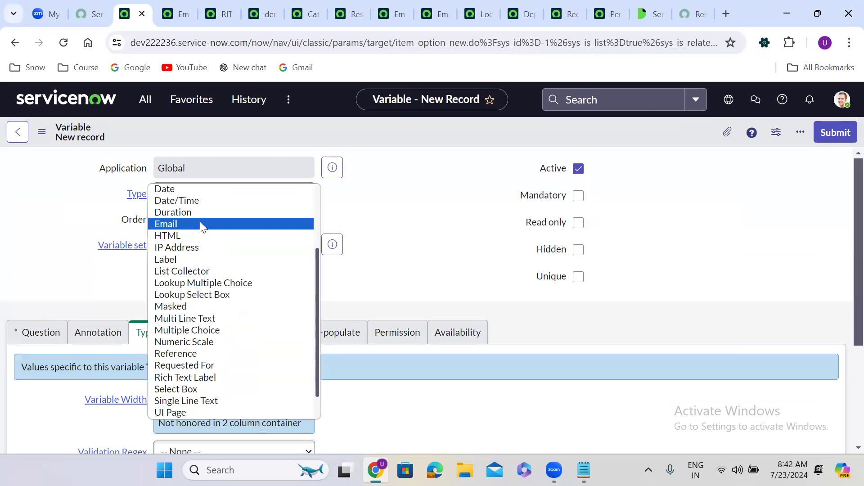
pyautogui.press('r')
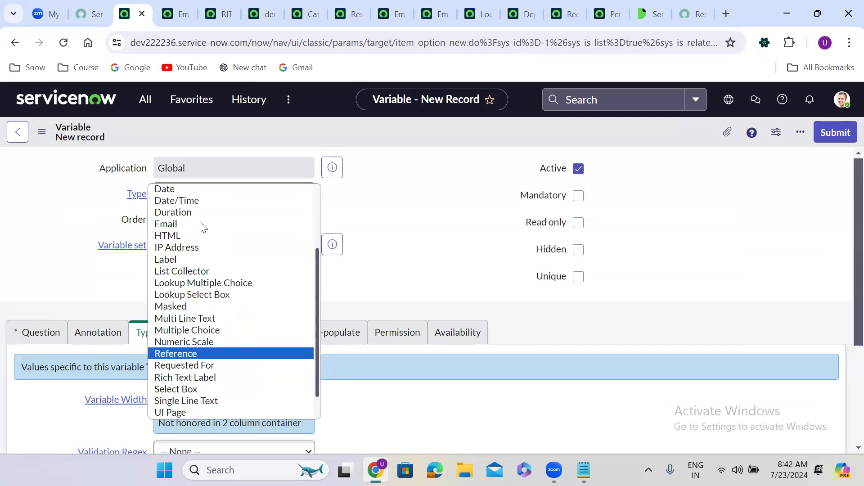
pyautogui.press('Return')
pyautogui.click(206, 228)
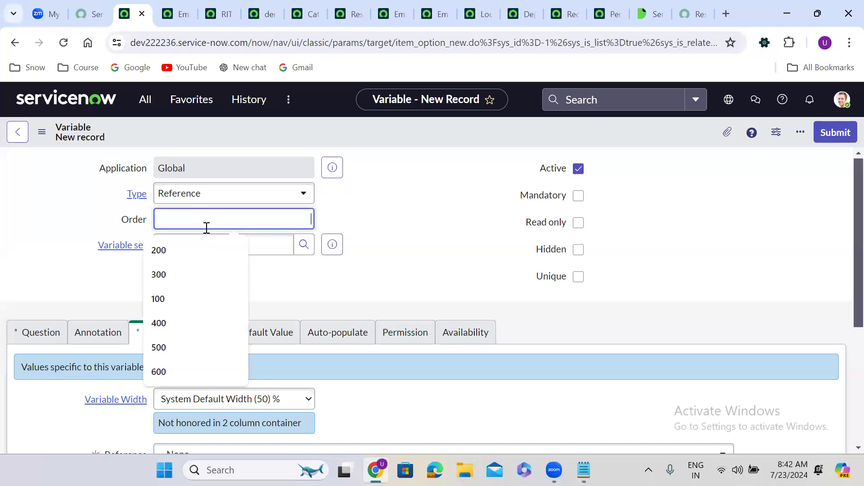
pyautogui.write('400')
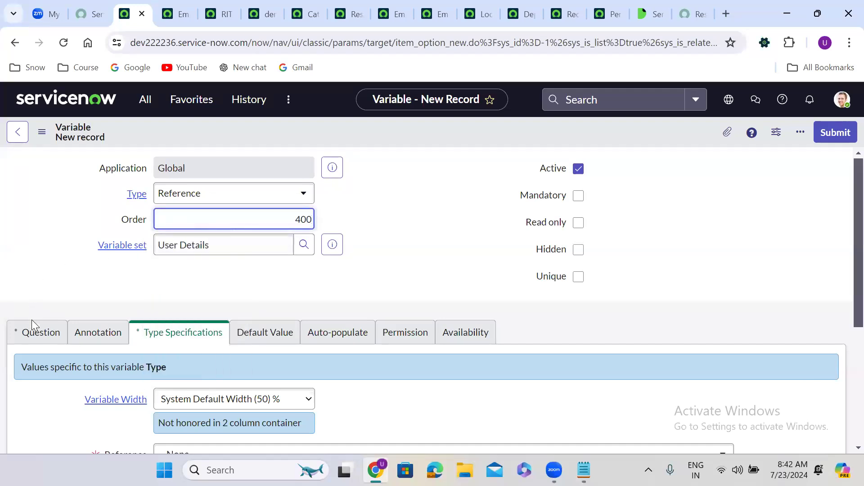
# Step: Give it the question 'Department', reference Department [cmn_department], and submit it
pyautogui.click(33, 330)
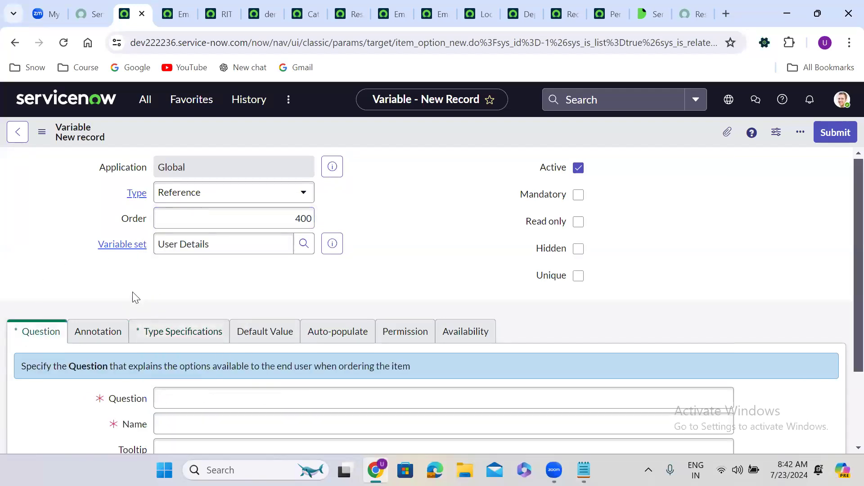
pyautogui.scroll(-1, 133, 296)
pyautogui.scroll(-1, 133, 296)
pyautogui.click(197, 299)
pyautogui.write('Department')
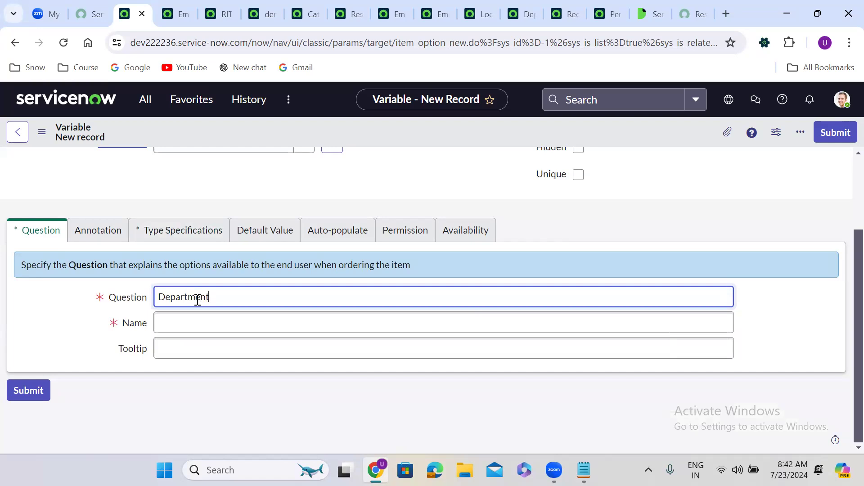
pyautogui.press('Tab')
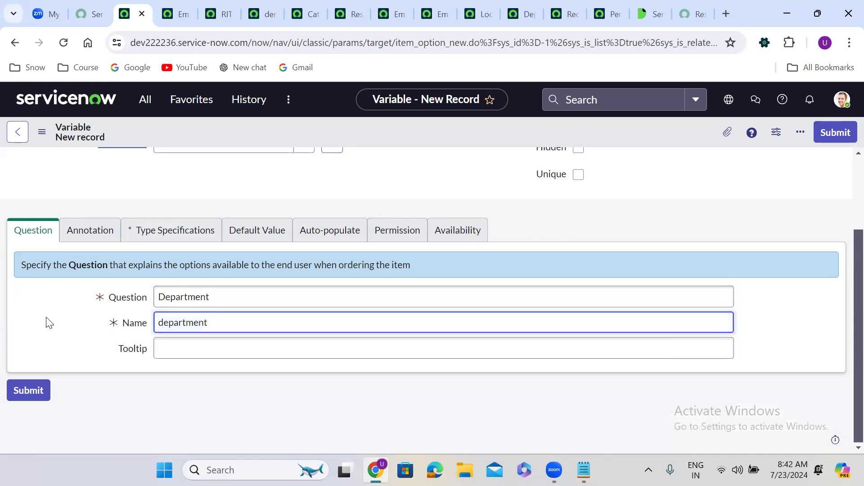
pyautogui.click(150, 238)
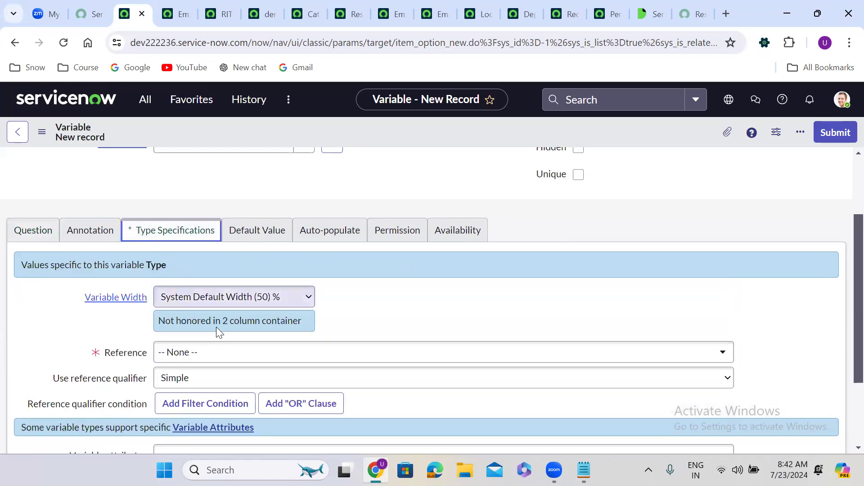
pyautogui.click(212, 352)
pyautogui.write('cmn_')
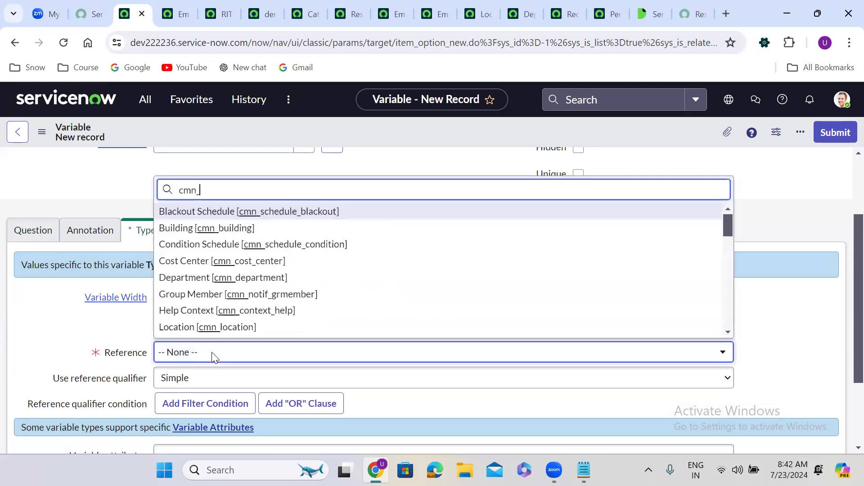
pyautogui.write('depart')
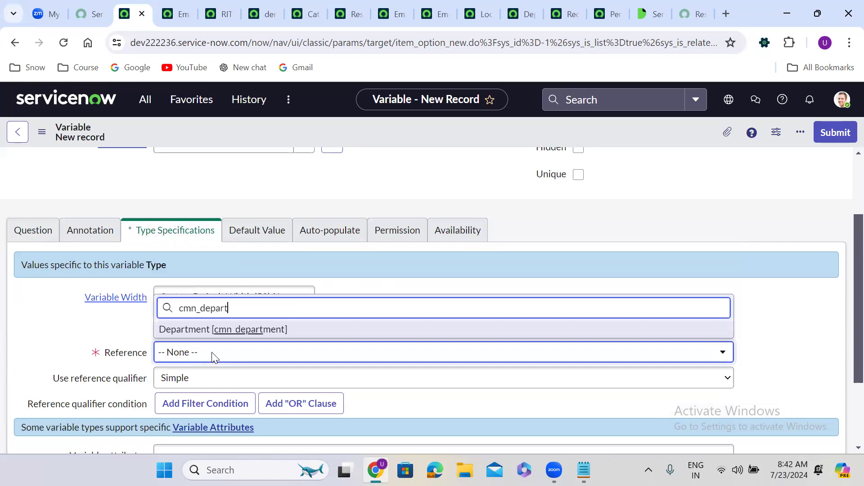
pyautogui.press('Return')
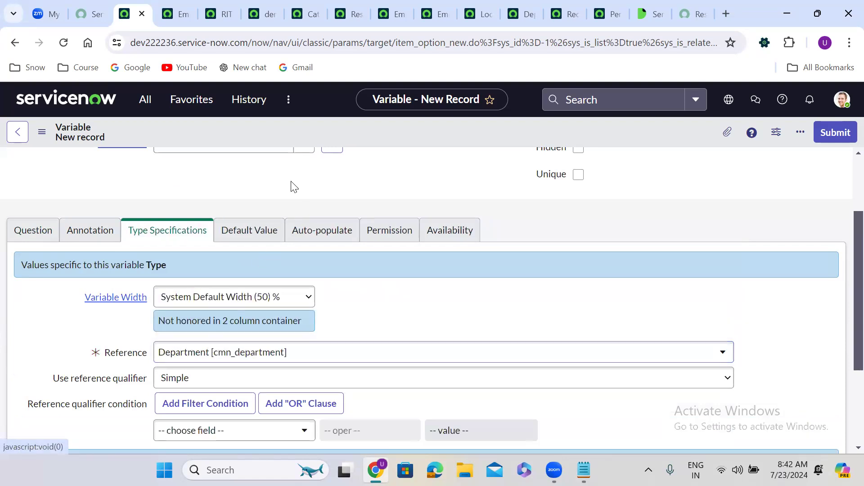
pyautogui.scroll(1, 291, 181)
pyautogui.scroll(1, 291, 181)
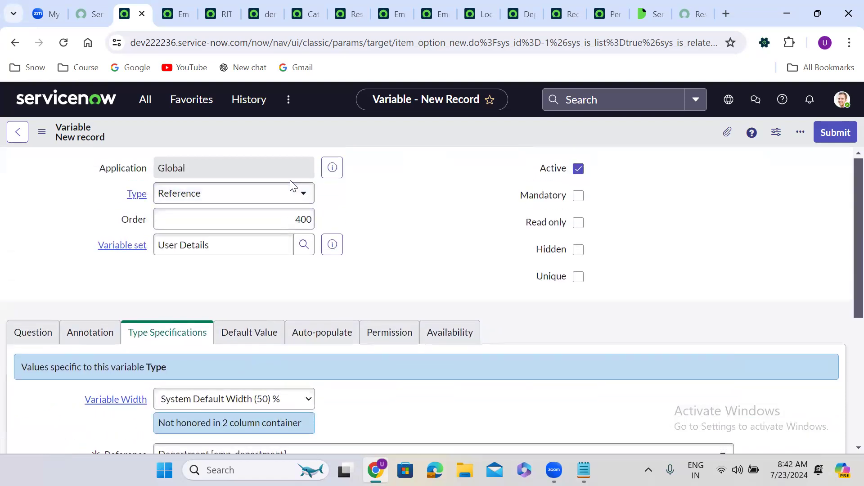
pyautogui.click(829, 129)
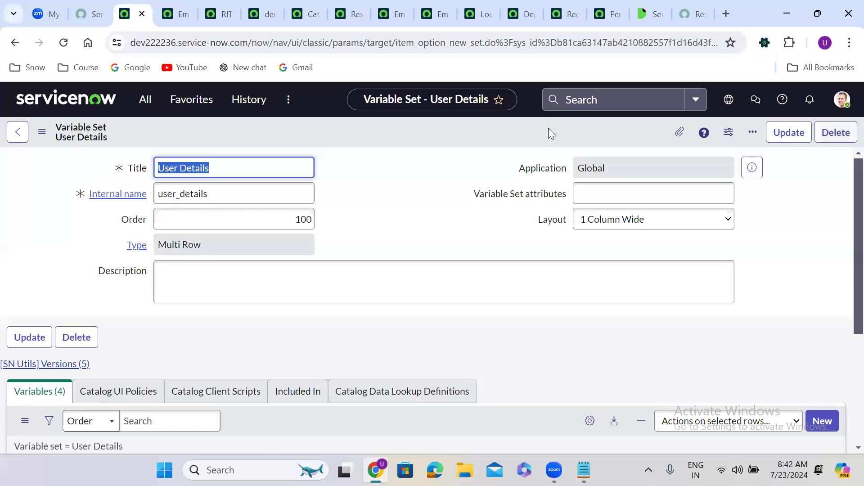
pyautogui.click(387, 220)
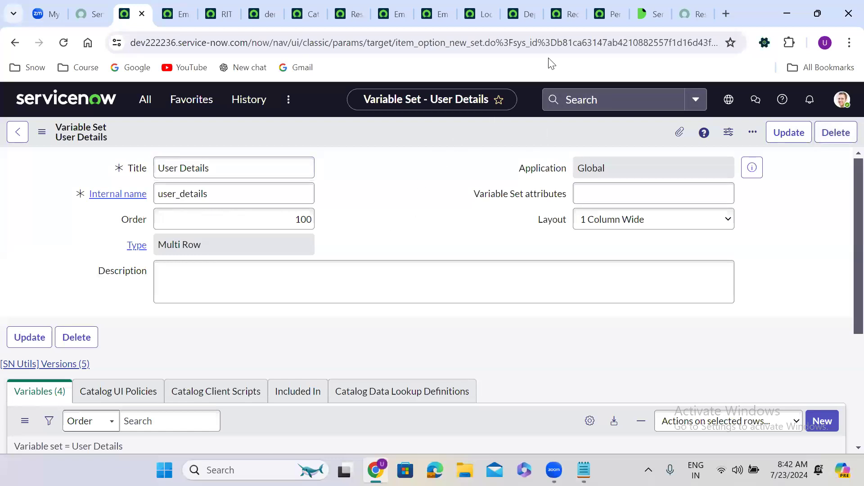
pyautogui.click(343, 13)
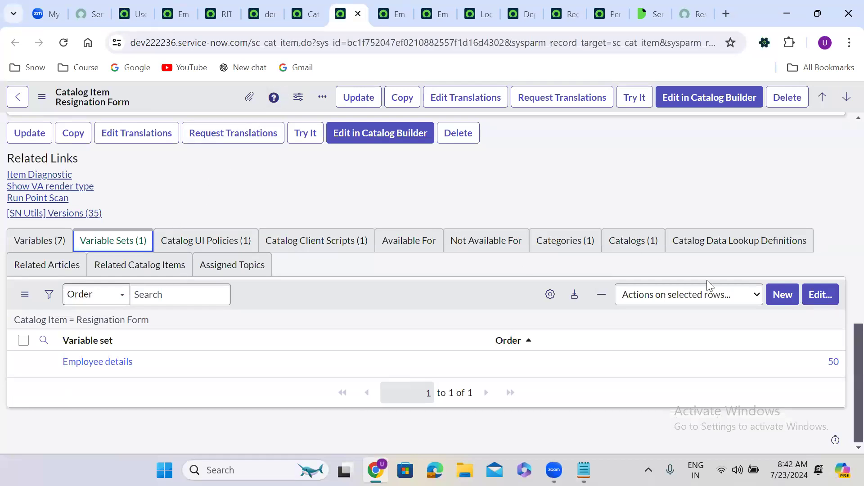
# Step: Remove the Employee details variable set from the Resignation Form and save
pyautogui.click(821, 297)
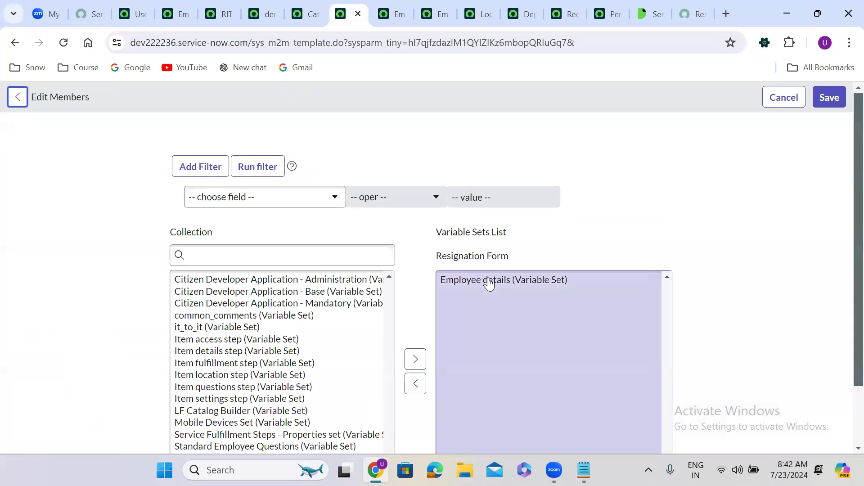
pyautogui.click(490, 284)
pyautogui.click(414, 367)
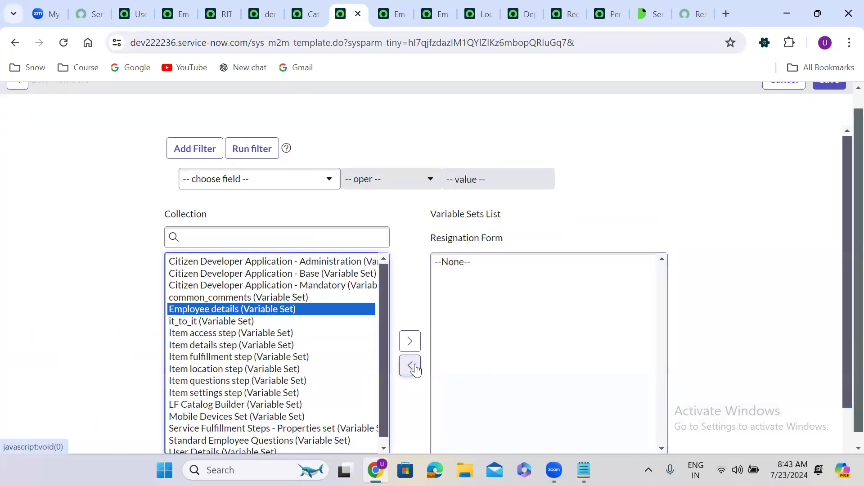
pyautogui.scroll(1, 829, 117)
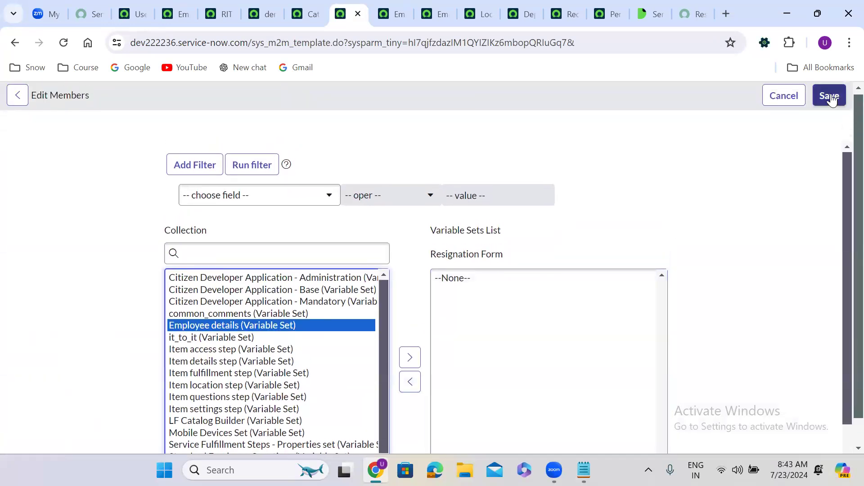
pyautogui.click(829, 96)
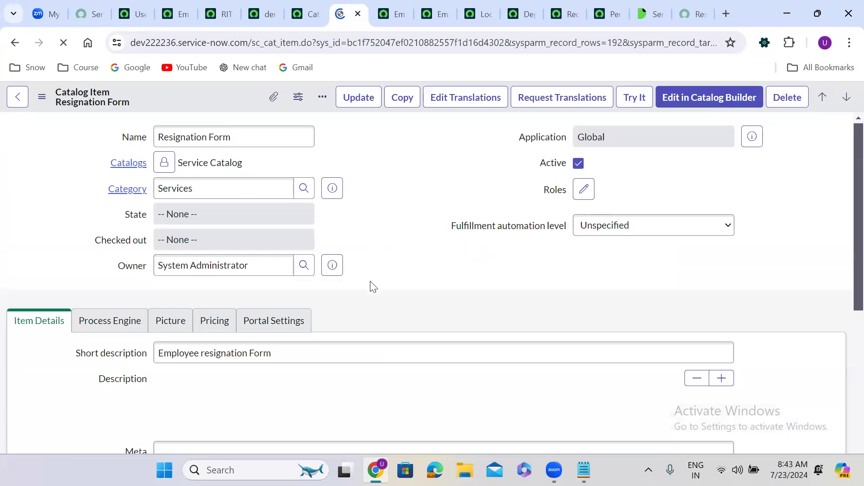
# Step: Attach the User Details variable set to the Resignation Form and save
pyautogui.scroll(-15, 372, 286)
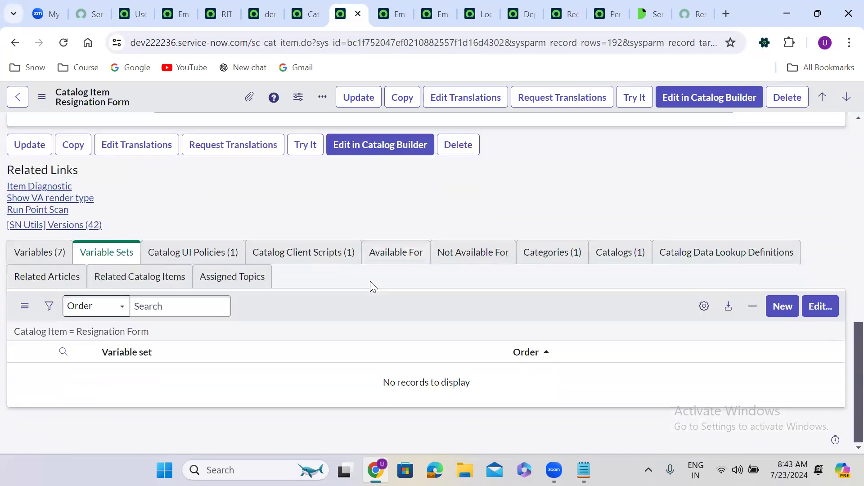
pyautogui.click(822, 302)
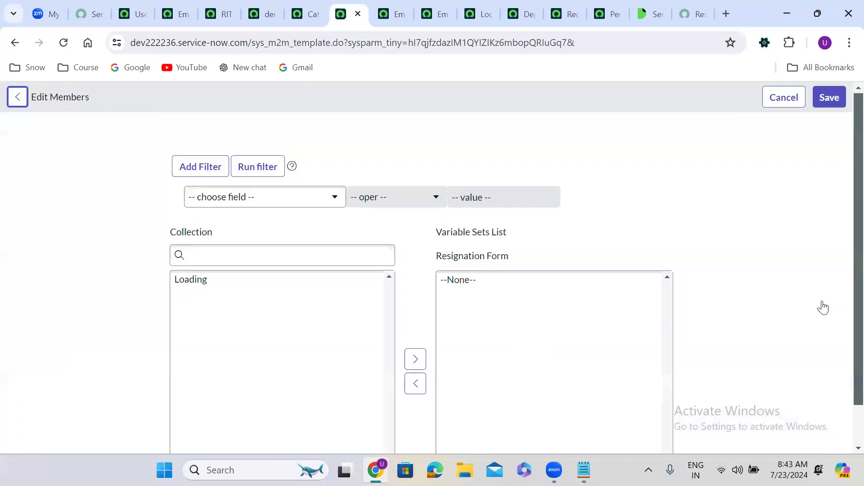
pyautogui.click(223, 256)
pyautogui.write('user')
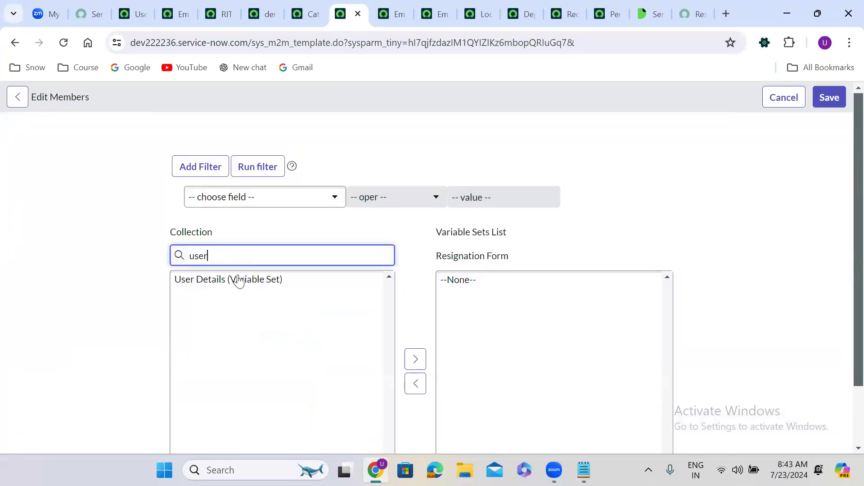
pyautogui.click(208, 284)
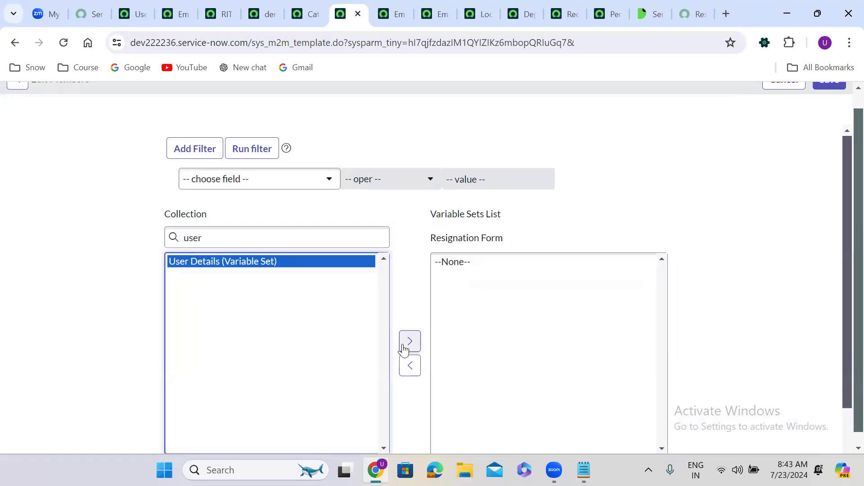
pyautogui.click(409, 343)
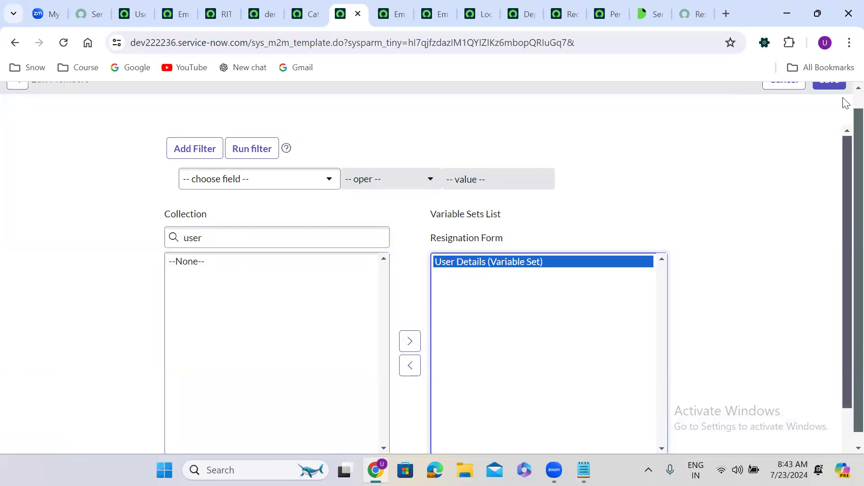
pyautogui.scroll(1, 846, 110)
pyautogui.click(836, 99)
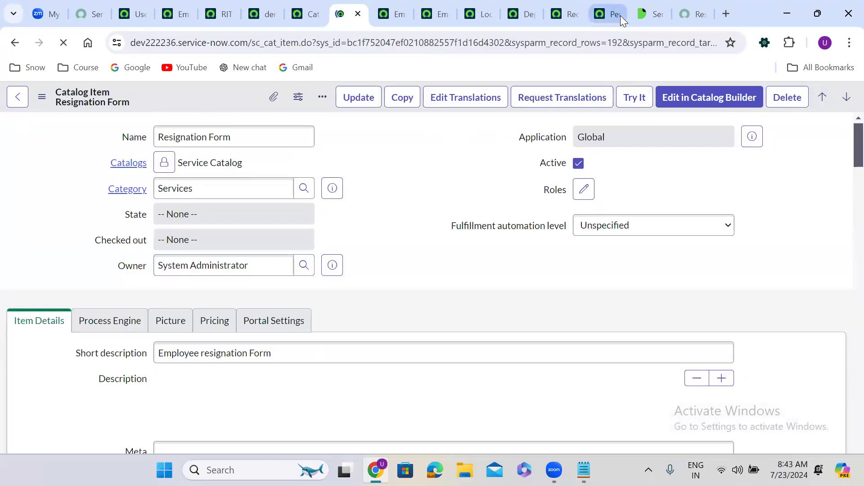
# Step: Reload the portal Resignation Form and add a first User Details row with a Requested For person
pyautogui.click(704, 7)
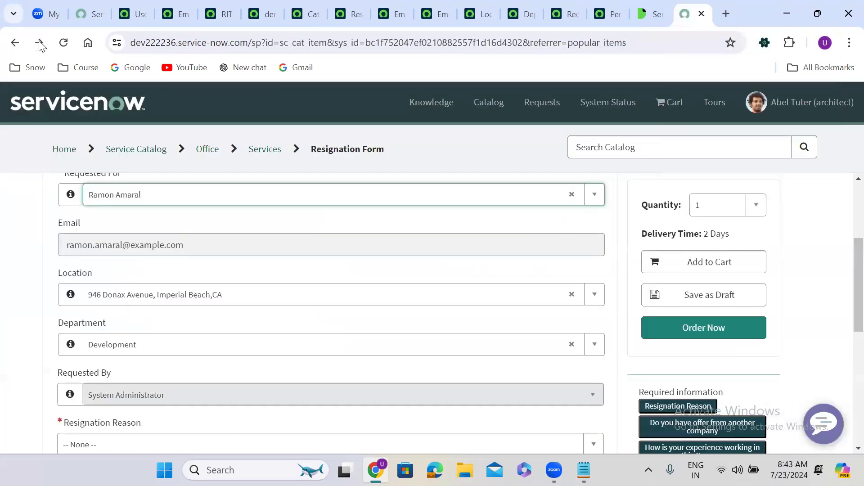
pyautogui.click(64, 43)
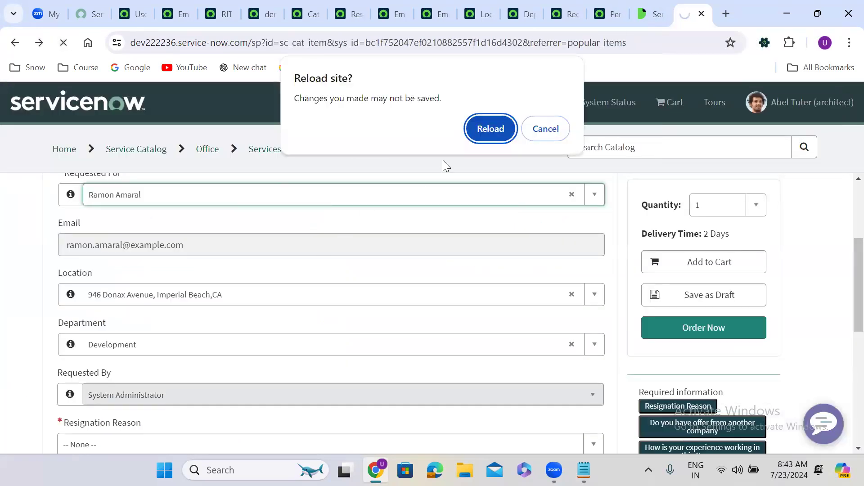
pyautogui.click(483, 137)
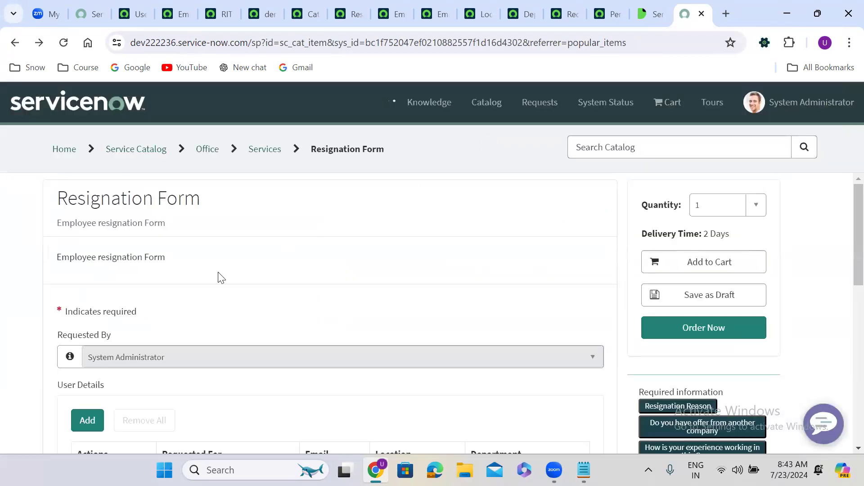
pyautogui.scroll(-5, 230, 300)
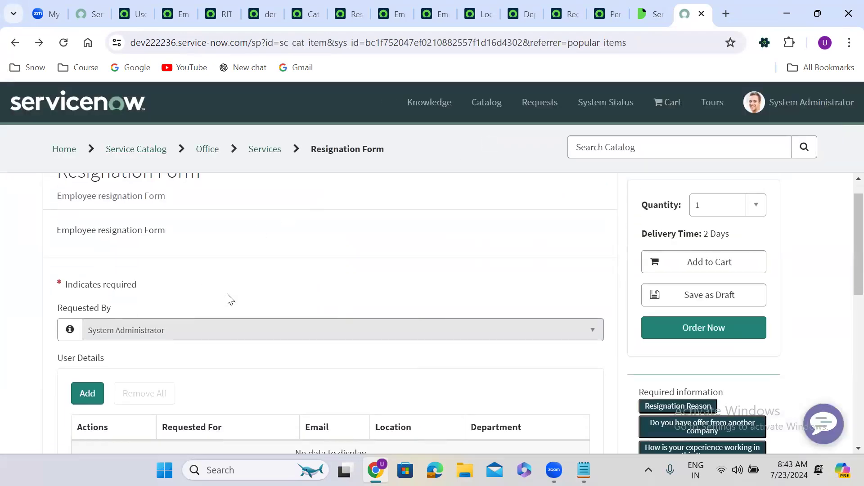
pyautogui.click(86, 207)
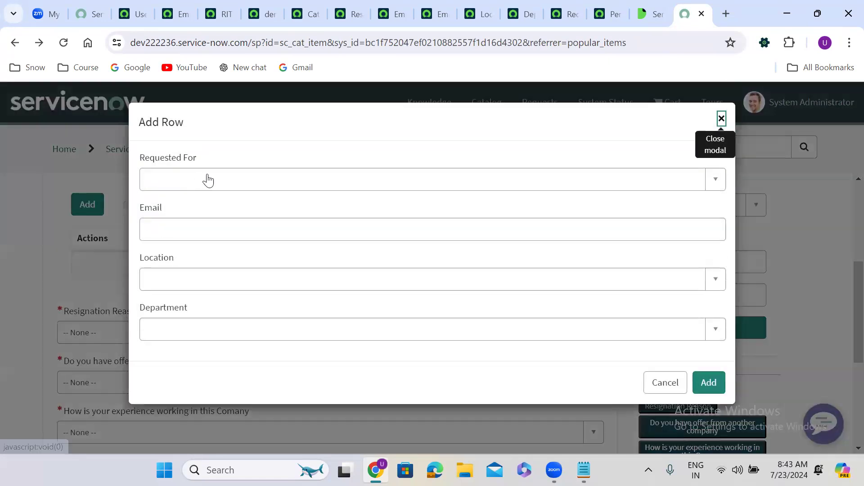
pyautogui.click(209, 178)
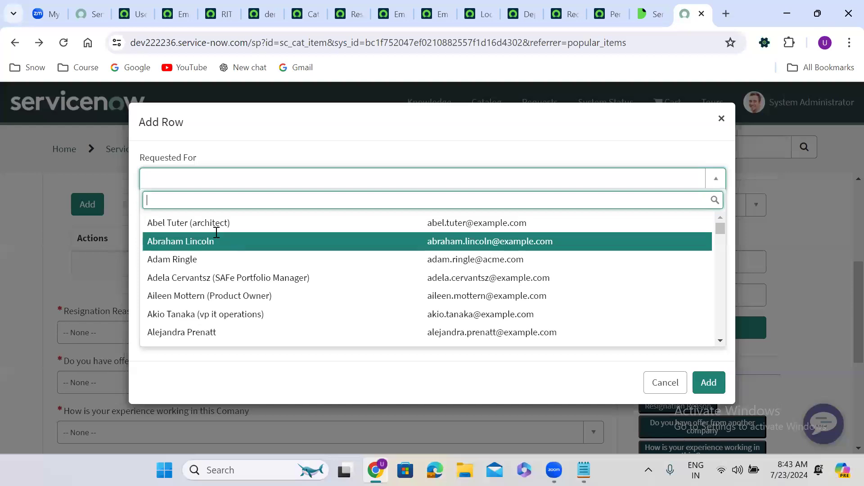
pyautogui.click(220, 241)
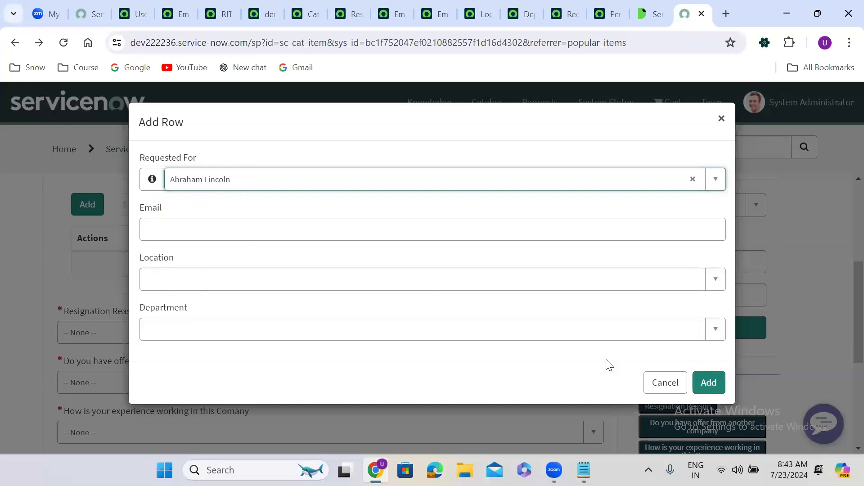
pyautogui.click(714, 386)
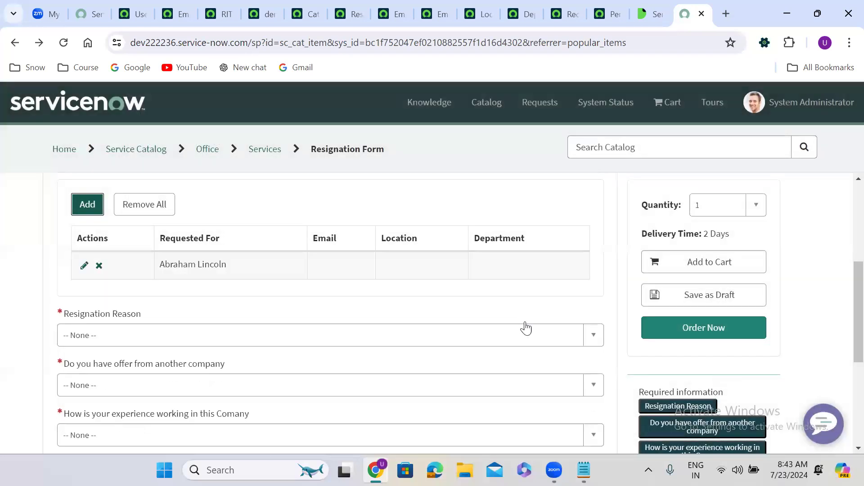
# Step: Add second and third User Details rows, each with a different Requested For person
pyautogui.click(100, 210)
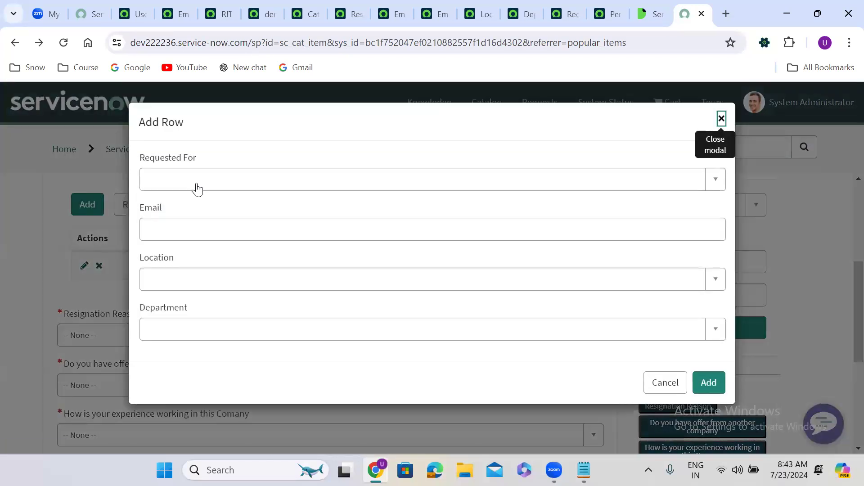
pyautogui.click(196, 185)
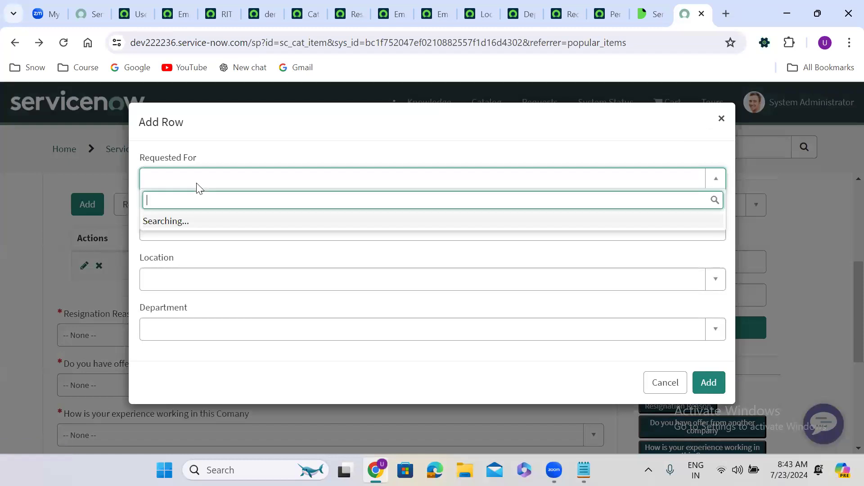
pyautogui.click(202, 261)
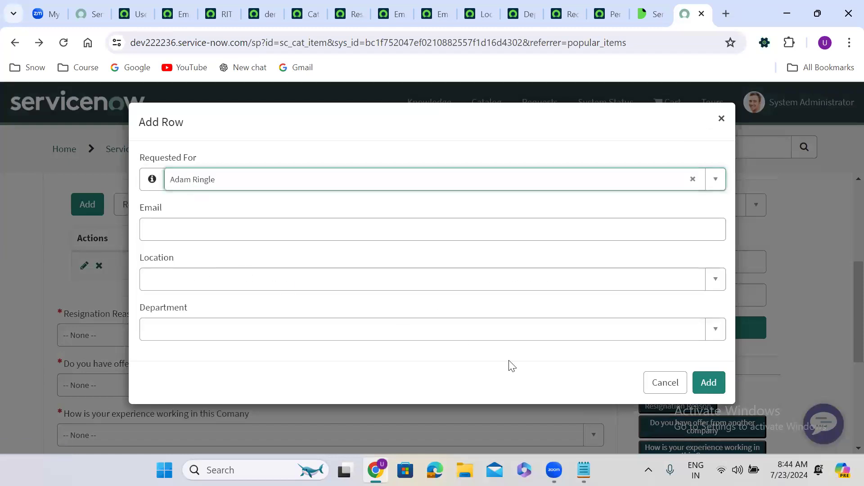
pyautogui.click(708, 383)
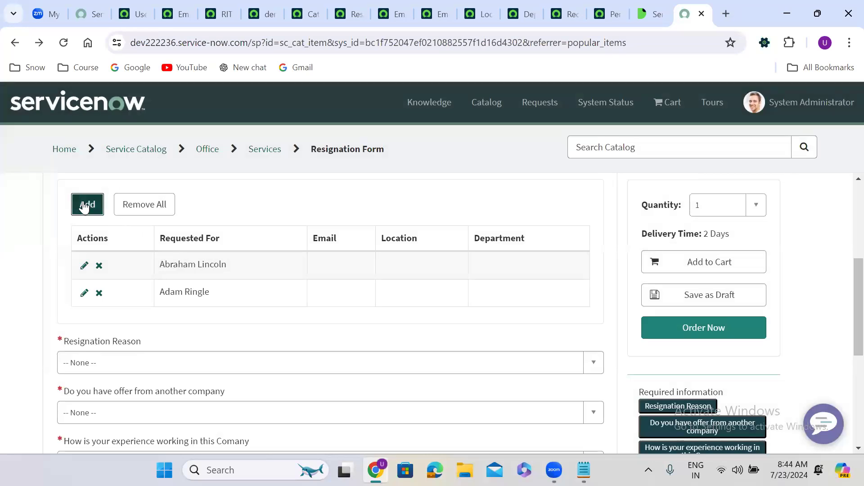
pyautogui.click(84, 205)
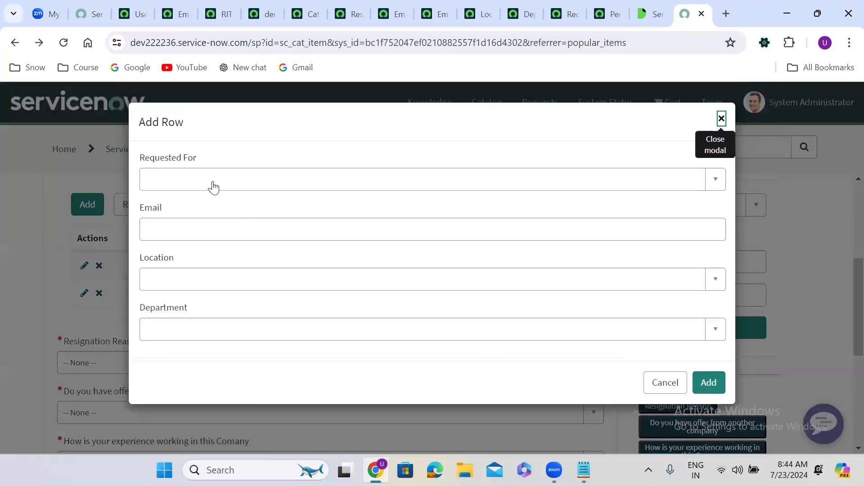
pyautogui.click(214, 186)
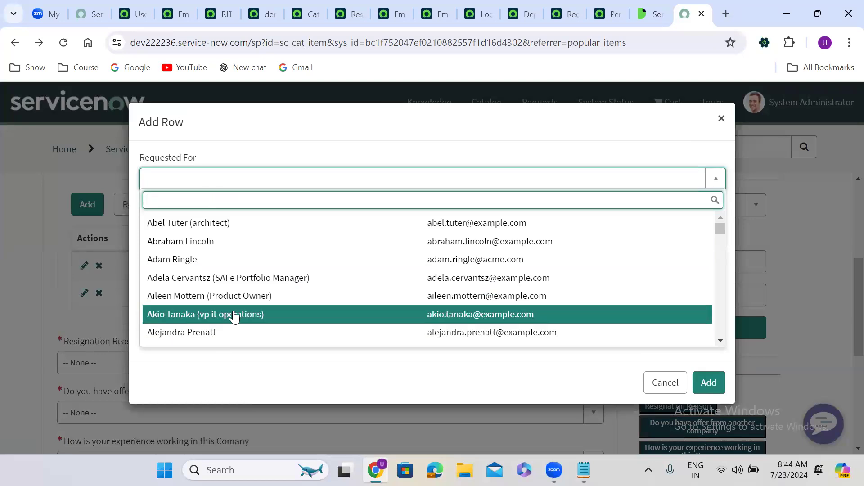
pyautogui.click(232, 315)
pyautogui.click(706, 381)
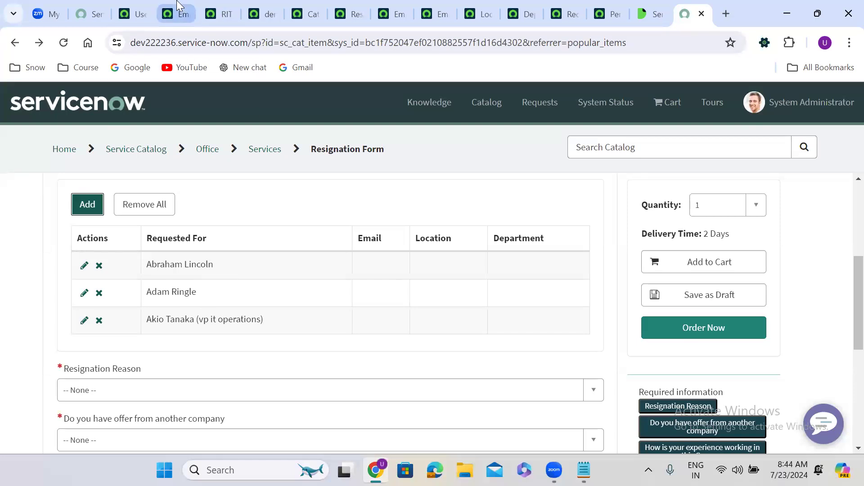
pyautogui.click(175, 14)
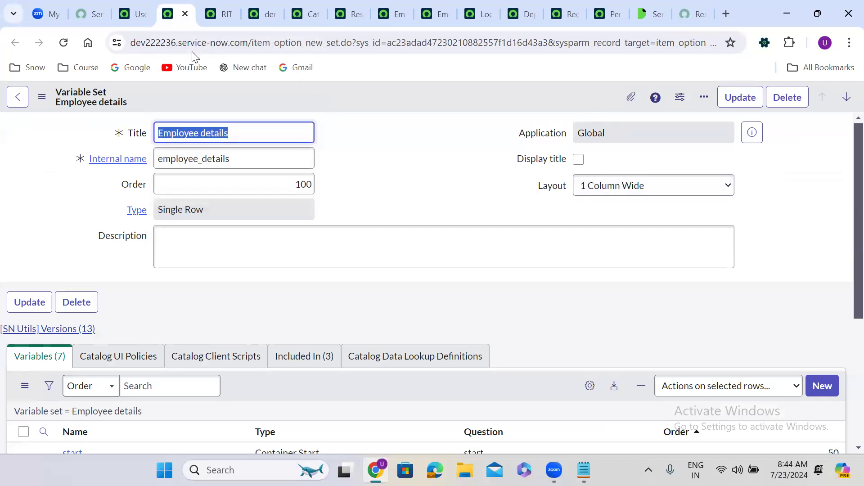
# Step: Enter max_rows=4 in User Details' Variable Set attributes and save the record
pyautogui.click(141, 6)
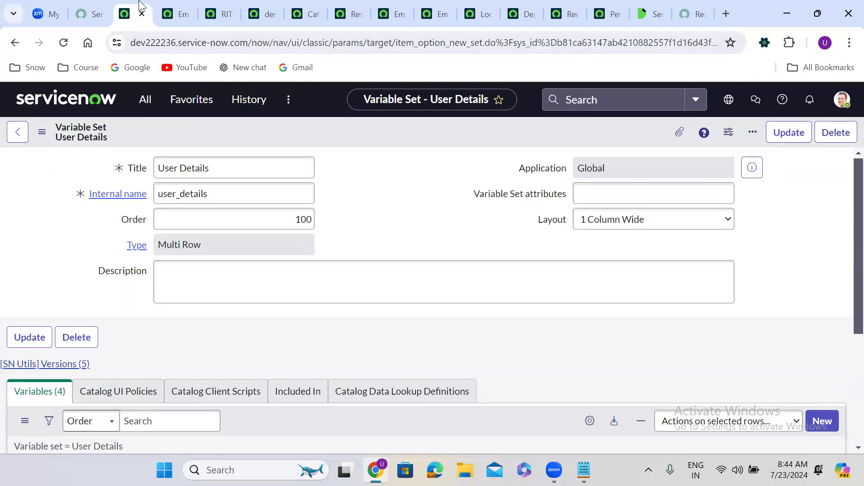
pyautogui.click(597, 197)
pyautogui.write('max')
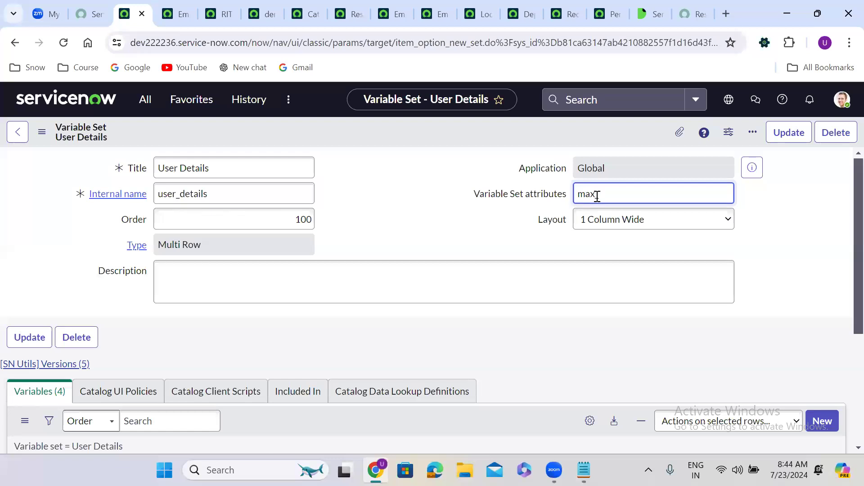
pyautogui.write('_rows=4')
pyautogui.rightClick(389, 131)
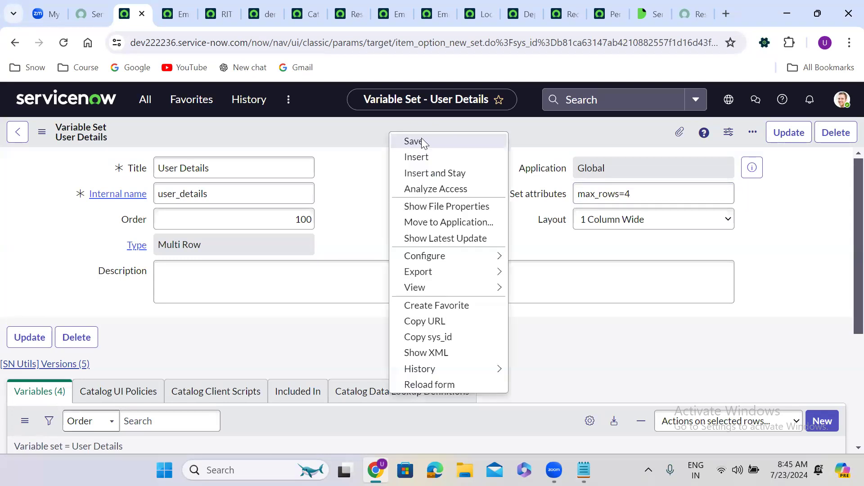
pyautogui.click(421, 138)
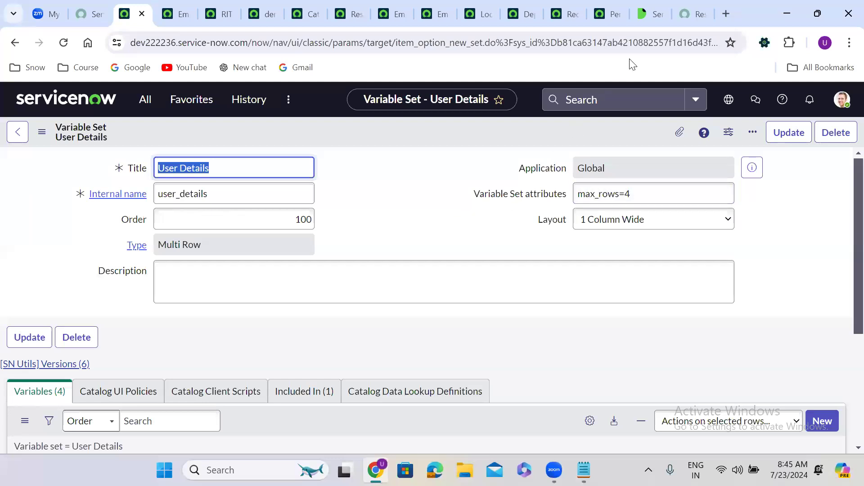
# Step: On the portal Resignation Form, add a User Details row with a Requested For user
pyautogui.click(688, 14)
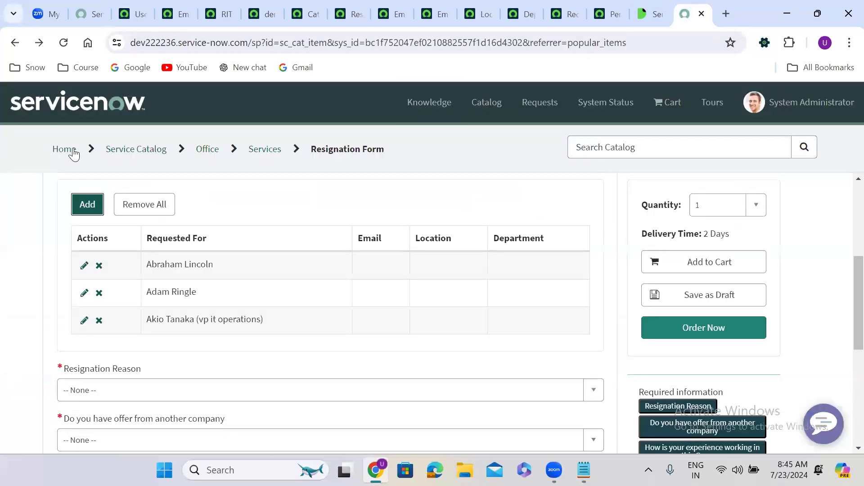
pyautogui.click(87, 210)
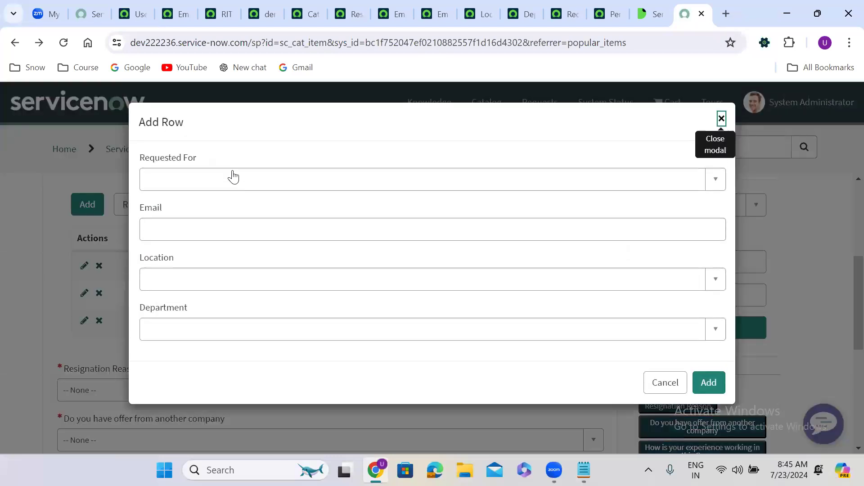
pyautogui.click(232, 175)
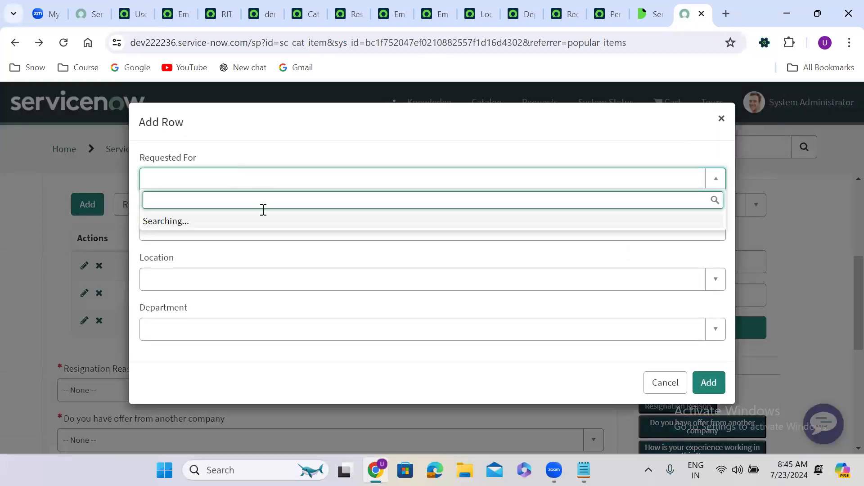
pyautogui.click(273, 302)
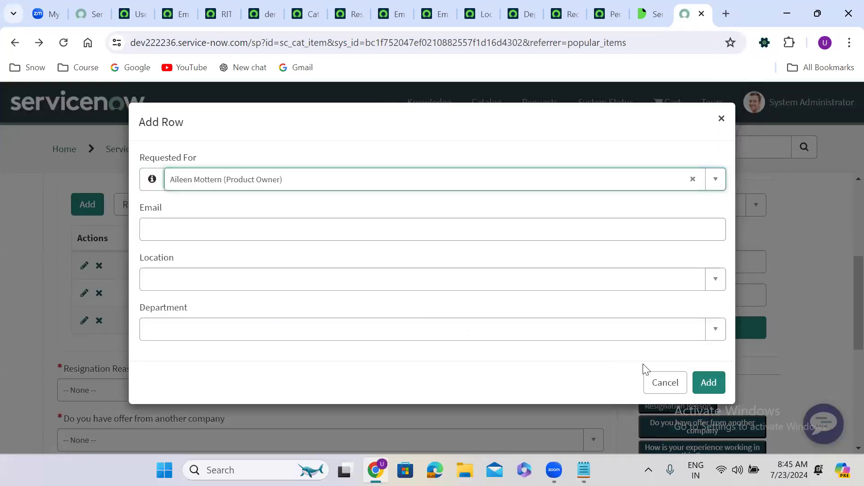
pyautogui.click(717, 384)
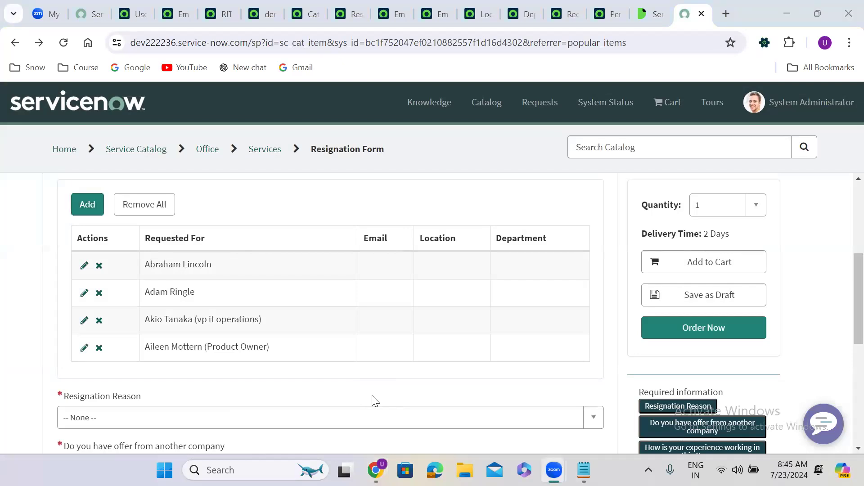
# Step: Reload the portal form to apply the limit, then add the first requester row
pyautogui.click(64, 42)
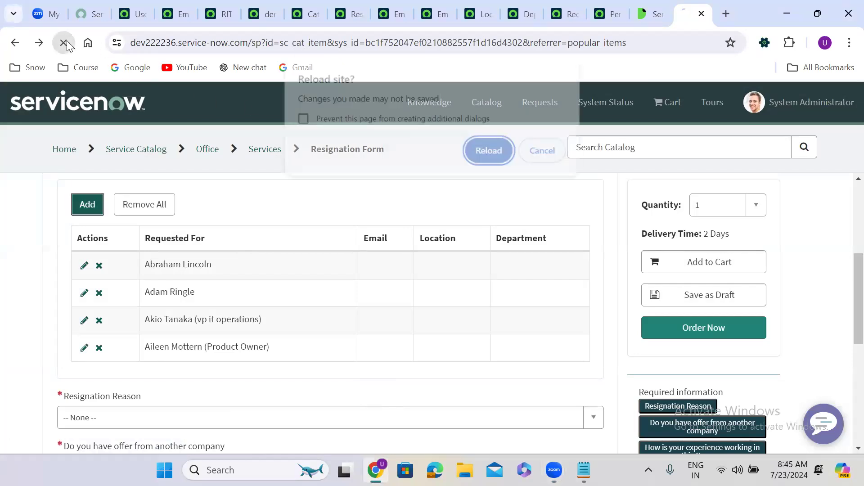
pyautogui.click(486, 157)
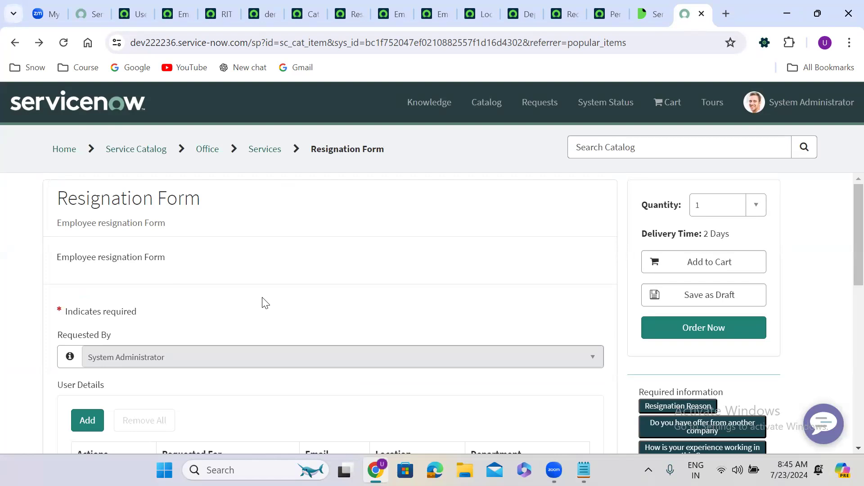
pyautogui.scroll(-3, 265, 303)
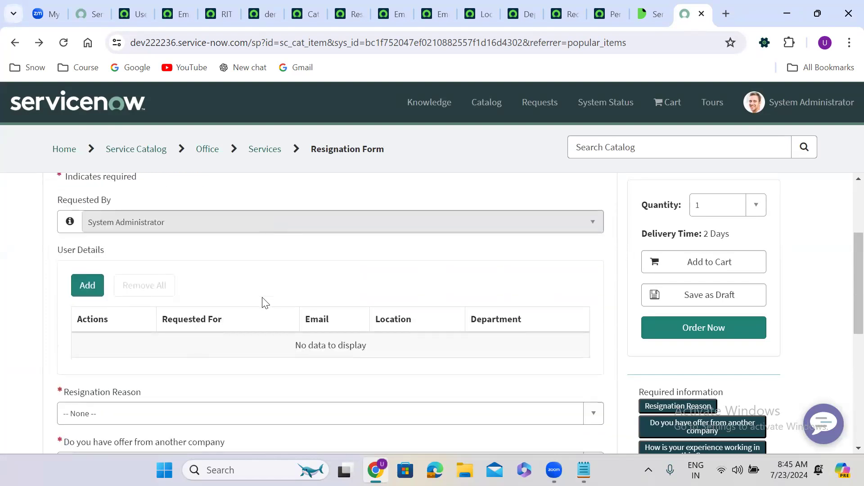
pyautogui.scroll(-1, 265, 303)
pyautogui.click(91, 231)
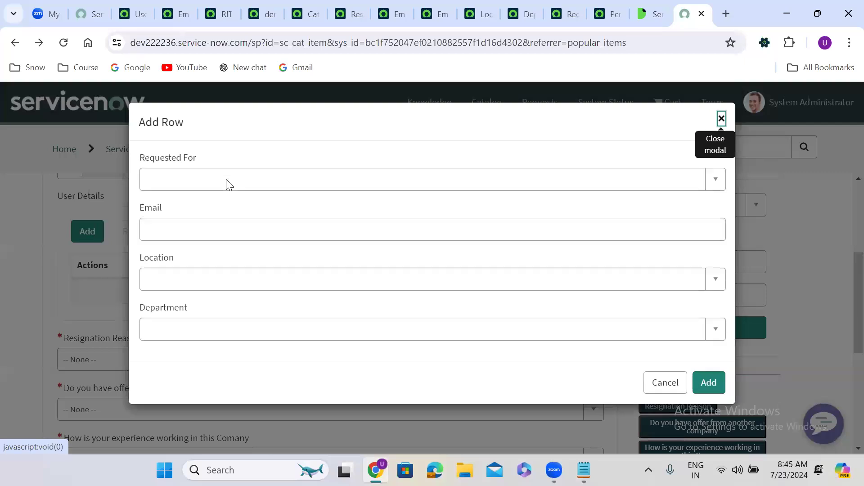
pyautogui.click(226, 179)
pyautogui.click(245, 262)
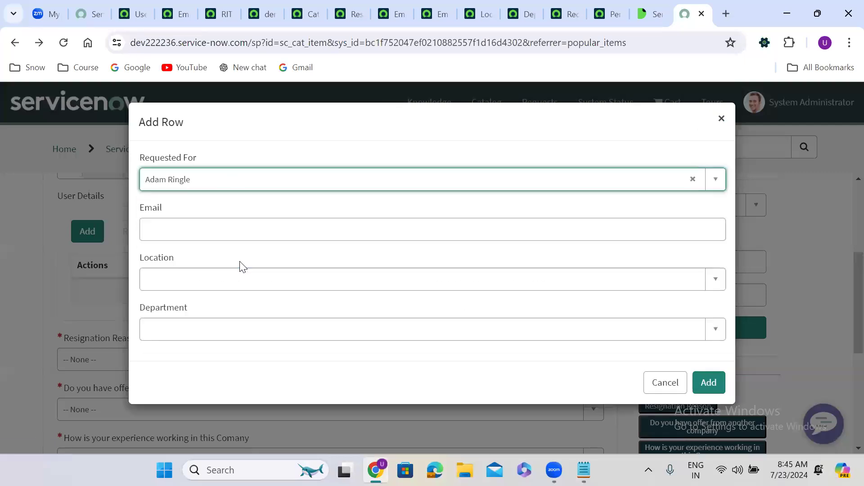
pyautogui.click(712, 382)
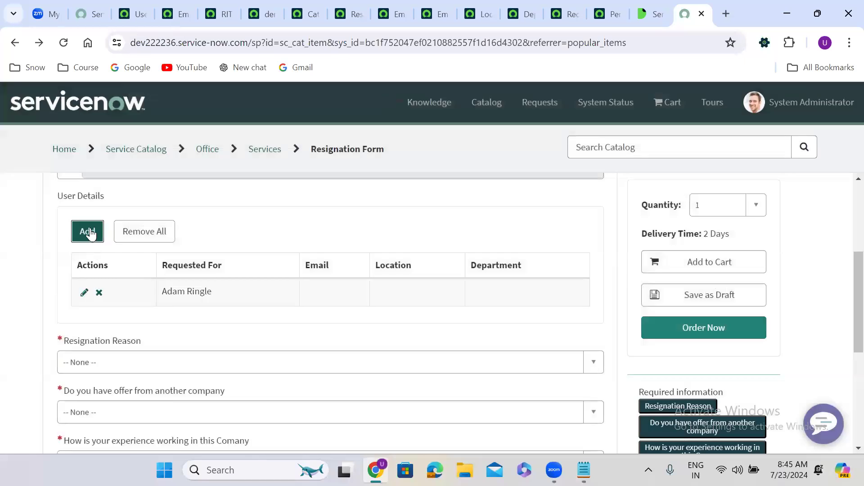
# Step: Add a second User Details row with another Requested For user
pyautogui.click(92, 234)
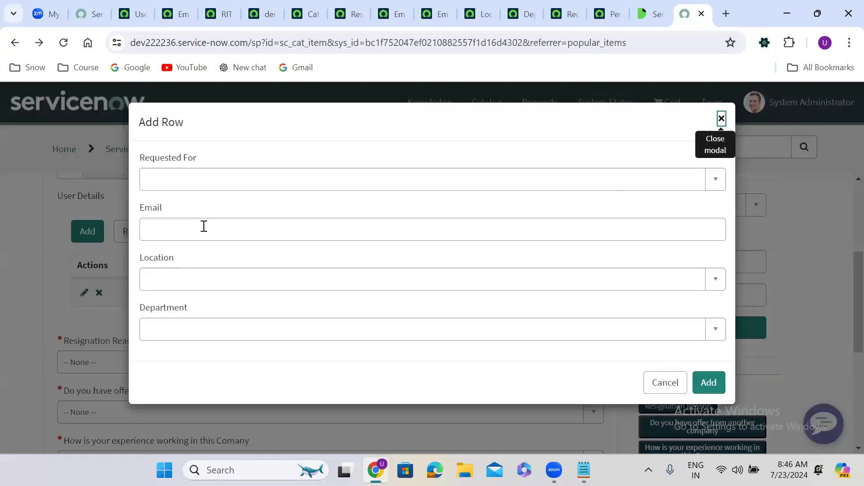
pyautogui.click(203, 226)
pyautogui.click(201, 186)
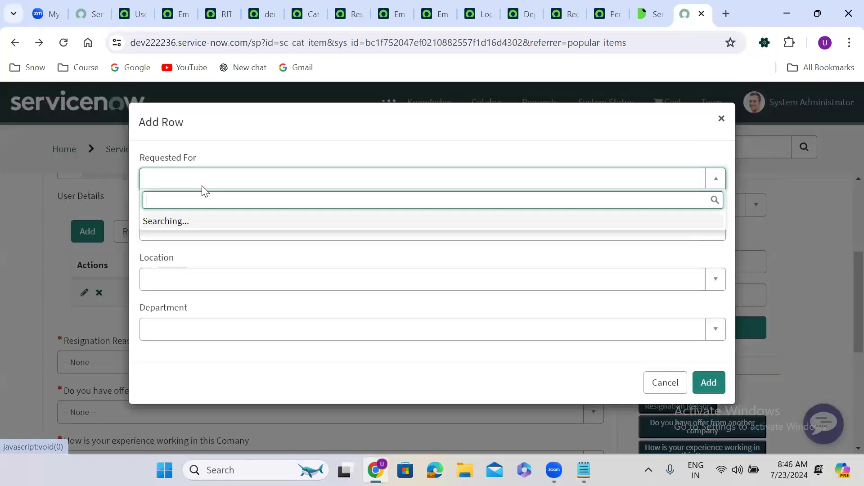
pyautogui.click(237, 301)
pyautogui.click(715, 386)
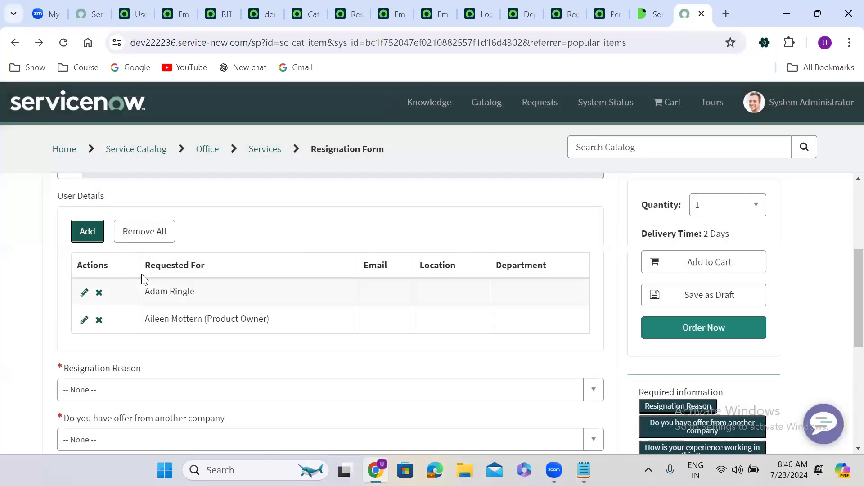
# Step: Add third and fourth requester rows, reaching the four-row max_rows limit
pyautogui.click(95, 232)
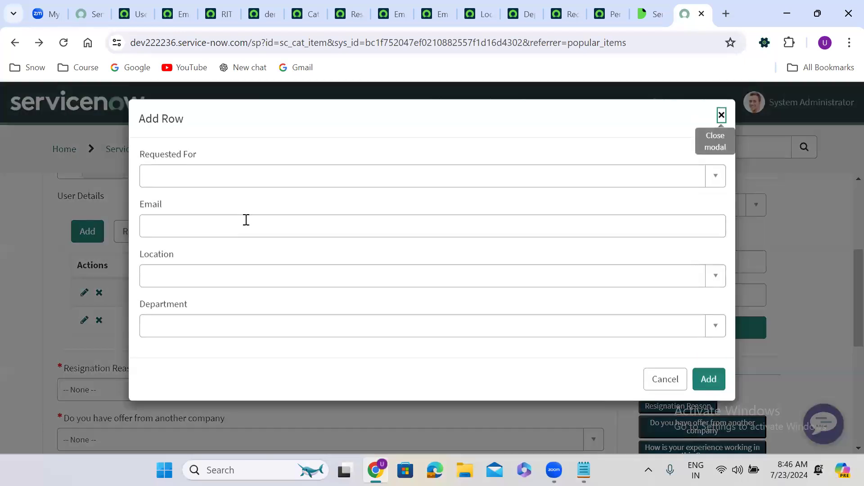
pyautogui.click(243, 181)
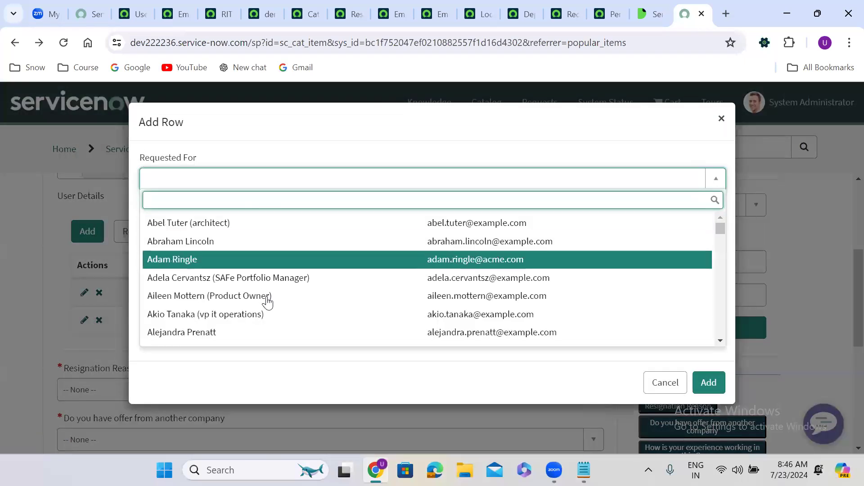
pyautogui.click(270, 325)
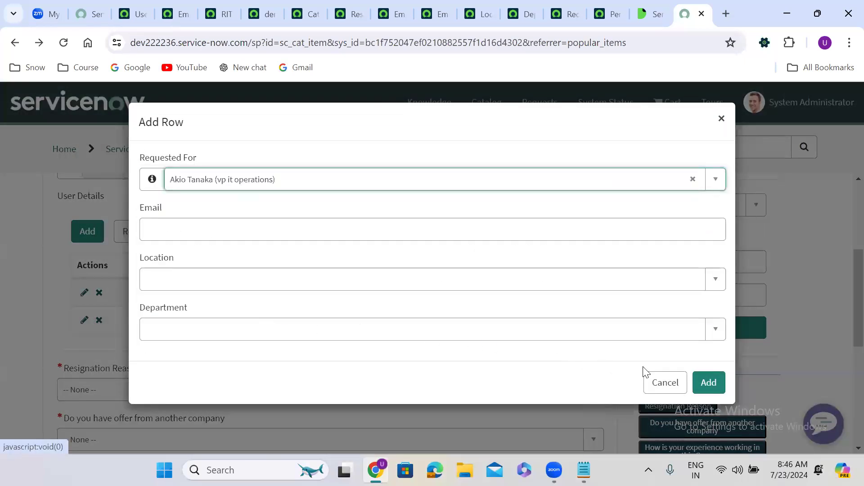
pyautogui.click(702, 381)
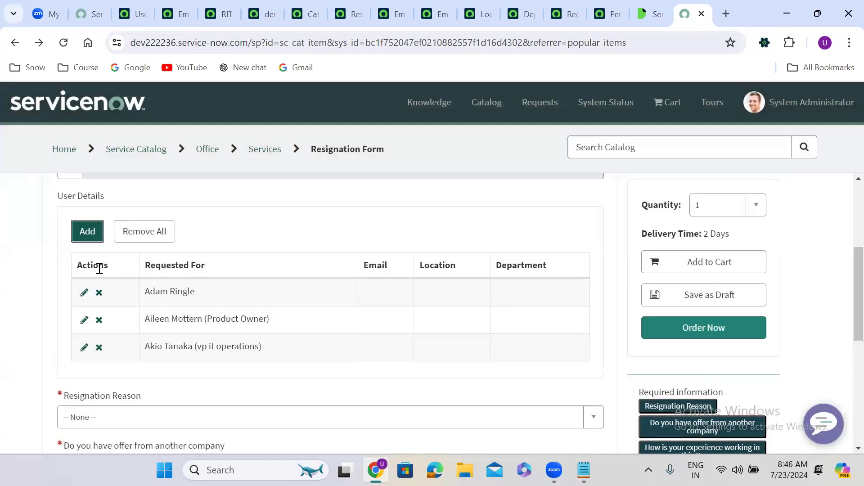
pyautogui.click(87, 234)
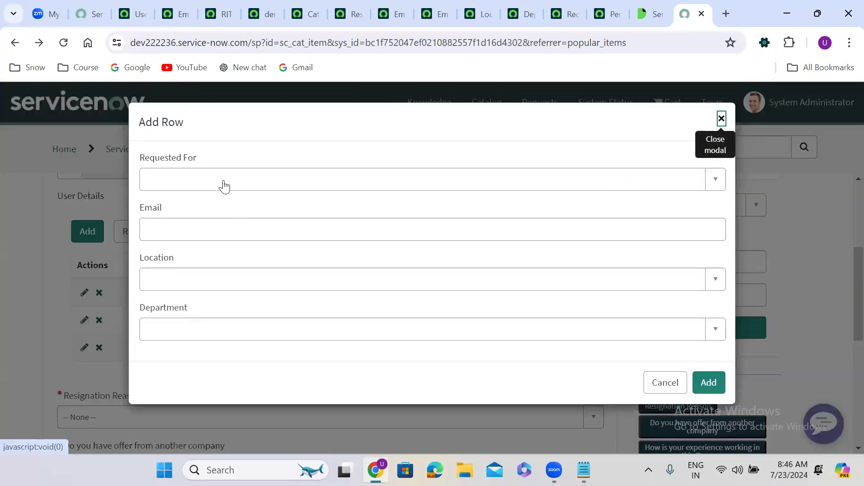
pyautogui.click(224, 182)
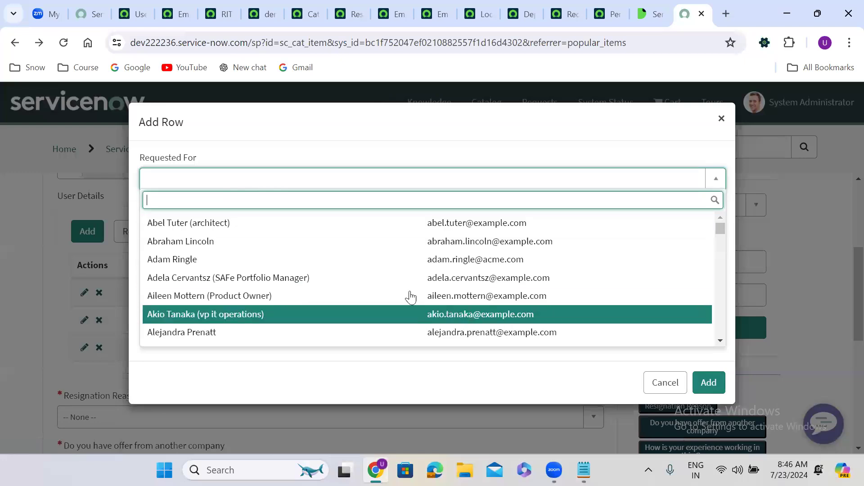
pyautogui.click(251, 232)
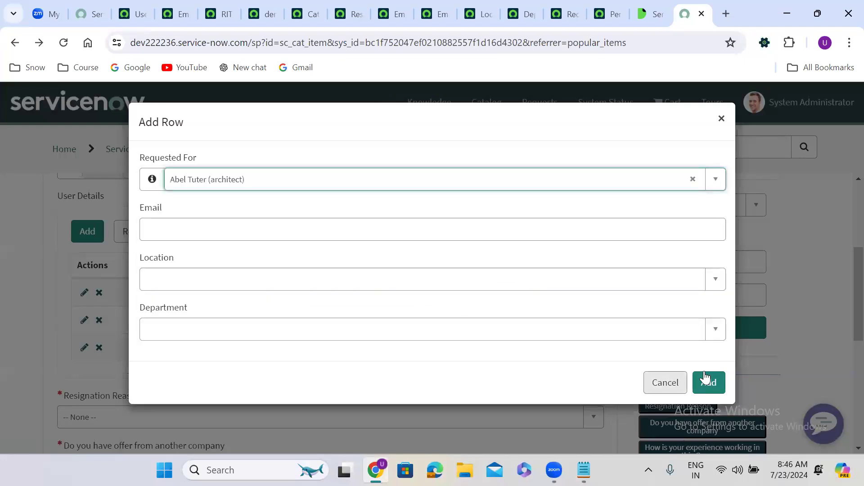
pyautogui.click(720, 382)
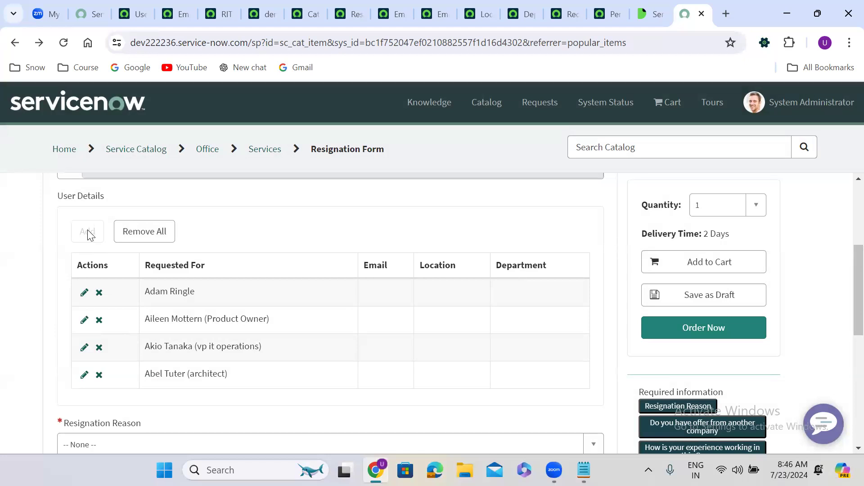
pyautogui.click(127, 5)
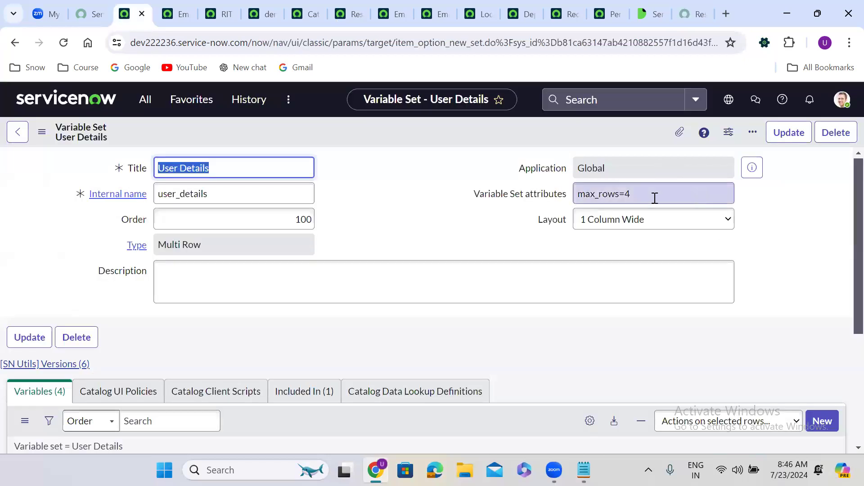
pyautogui.click(347, 235)
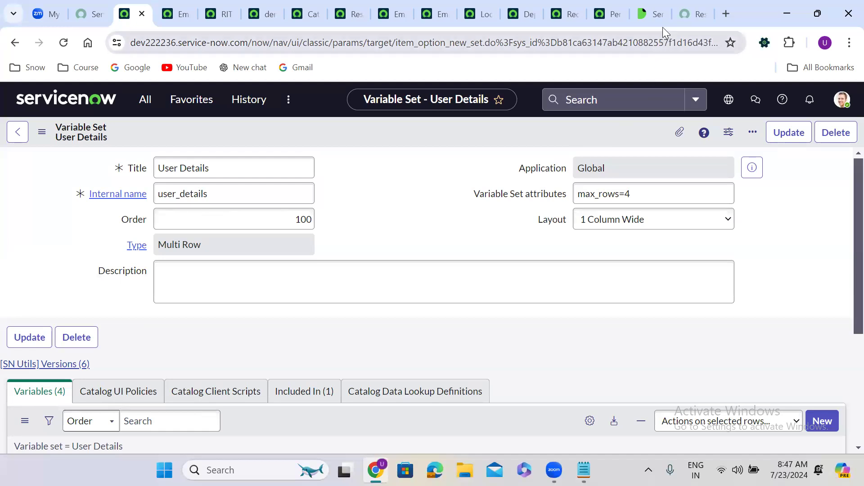
pyautogui.moveTo(646, 6)
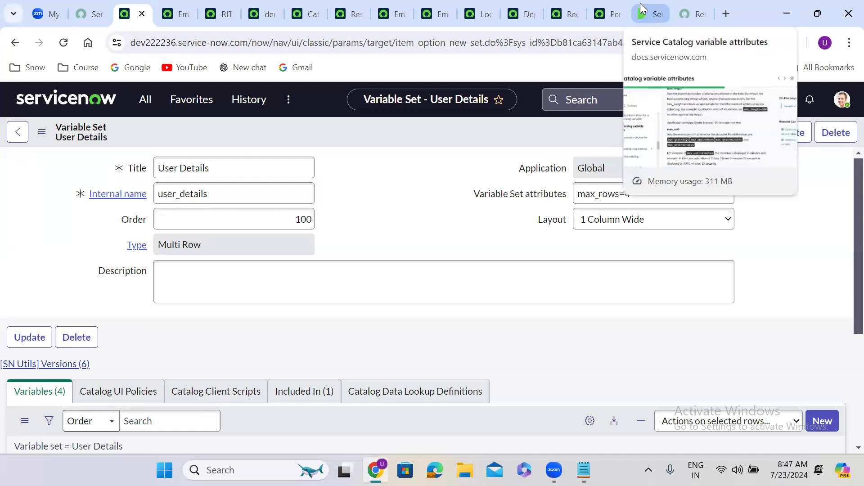
pyautogui.click(696, 5)
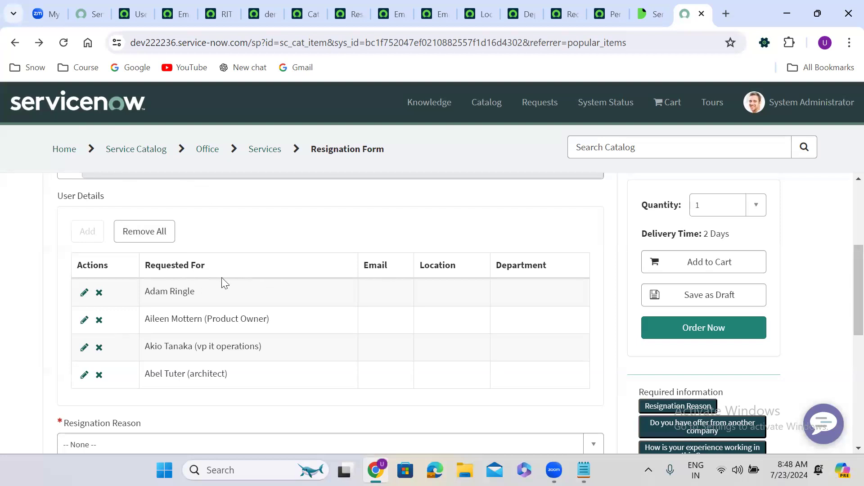
# Step: Back on the User Details variable set record, select its internal name user_details
pyautogui.click(146, 5)
pyautogui.click(199, 187)
pyautogui.doubleClick(198, 187)
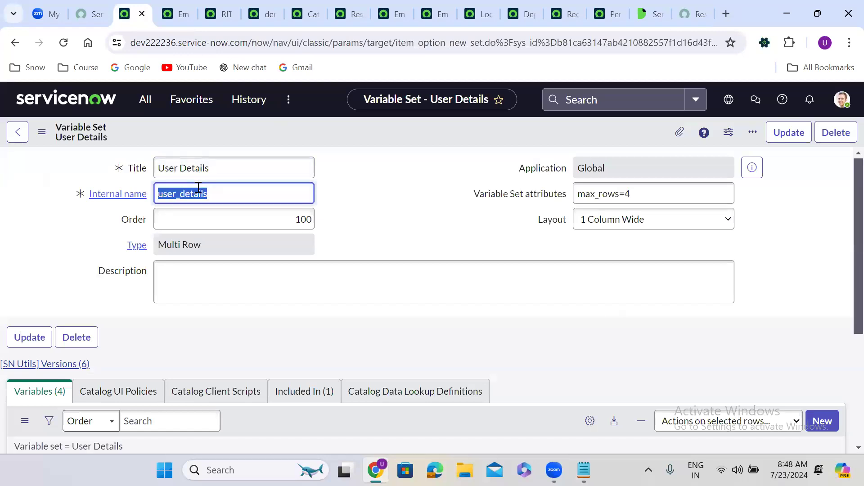
pyautogui.click(379, 213)
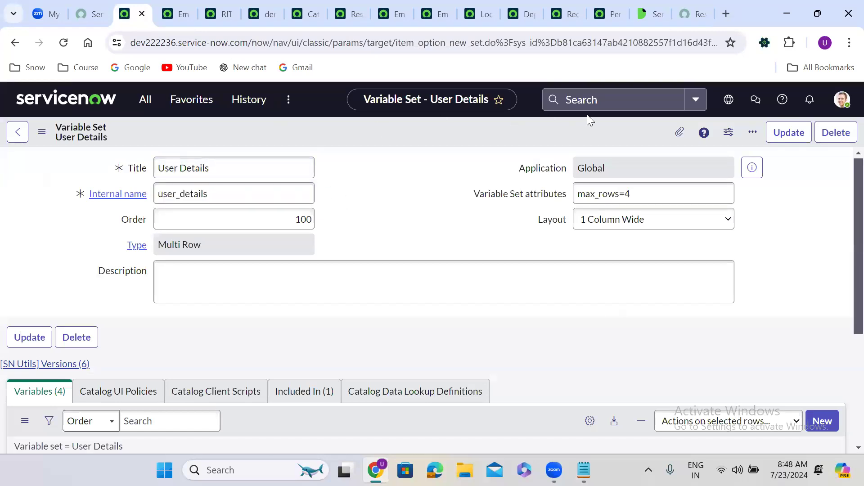
# Step: In the Catalog Items notes, begin an array record with requested_for and email values
pyautogui.click(584, 470)
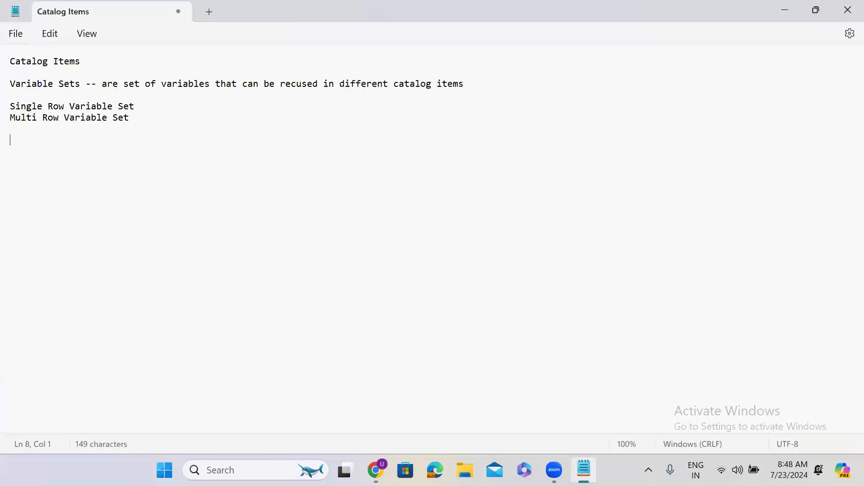
pyautogui.write('[]')
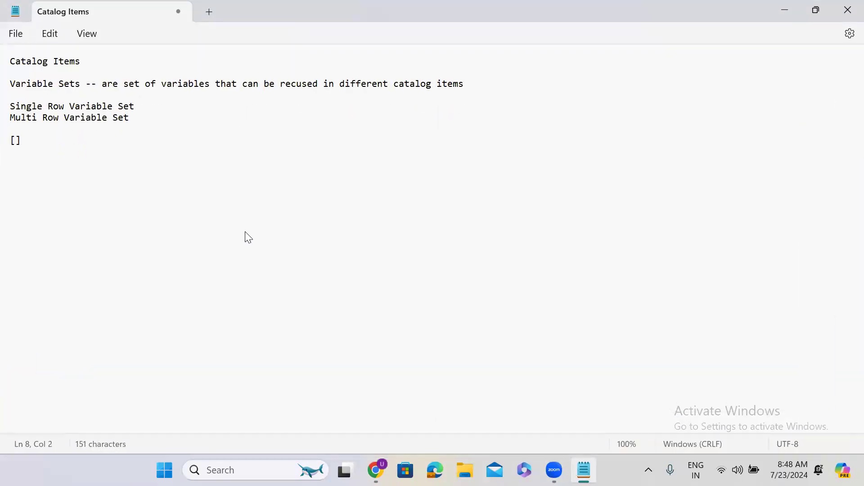
pyautogui.write('{}')
pyautogui.write("''")
pyautogui.write('request')
pyautogui.write('ed')
pyautogui.write('_for')
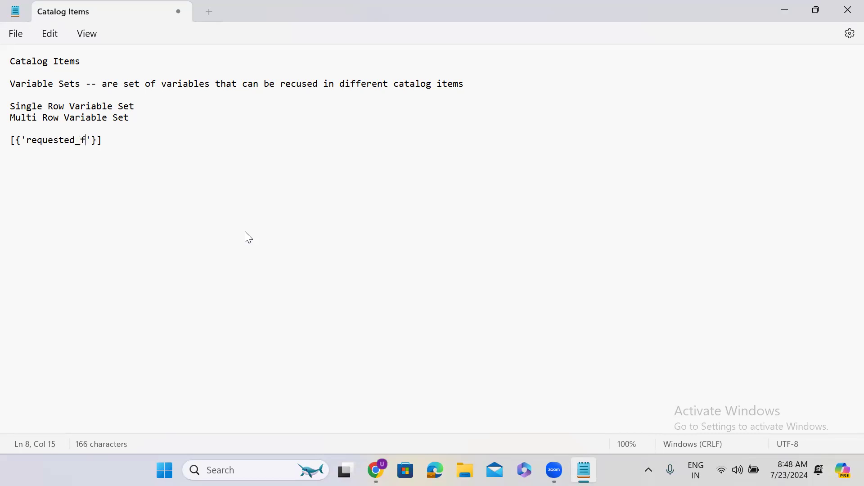
pyautogui.write(":''")
pyautogui.press('End')
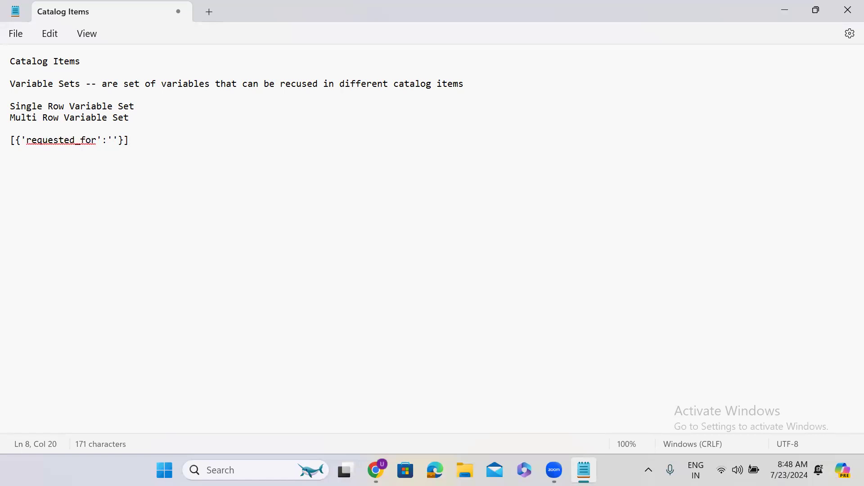
pyautogui.write('97935742969796iewutoewuto')
pyautogui.write(",''")
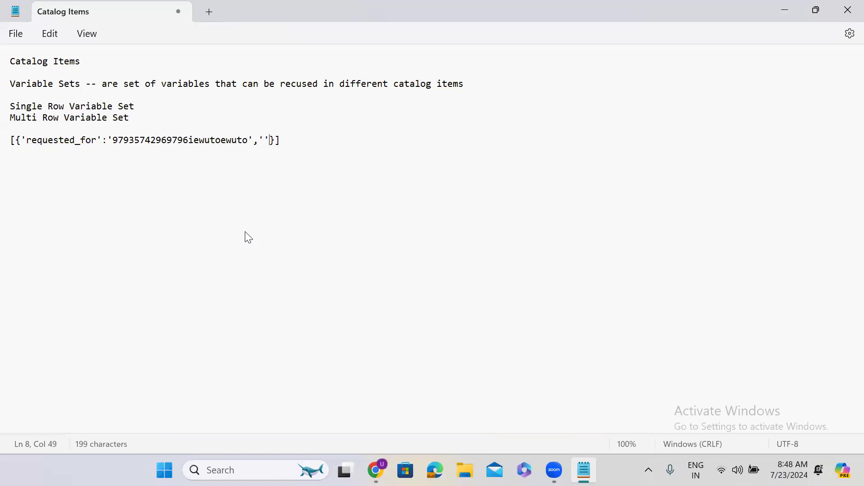
pyautogui.write('email')
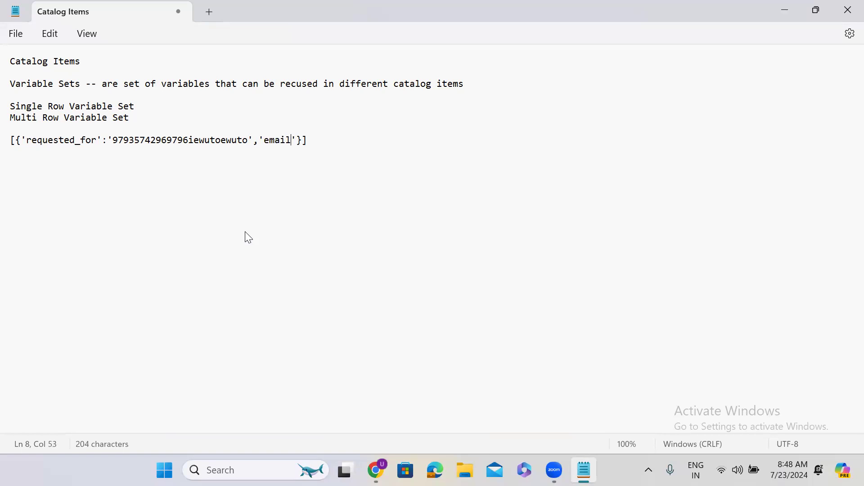
pyautogui.press('Right')
pyautogui.write(':')
pyautogui.write("'uda'")
pyautogui.press('Left')
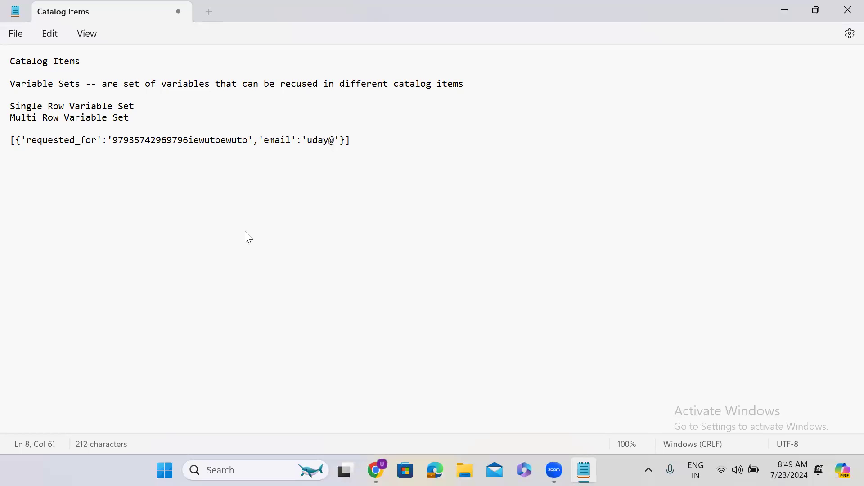
# Step: Add location and department entries to the record, followed by an empty second record
pyautogui.press('Right')
pyautogui.write(",''")
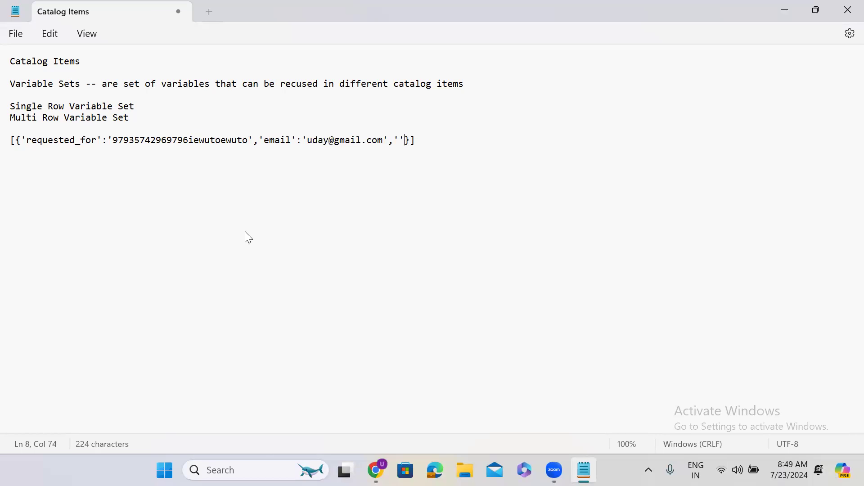
pyautogui.write('location')
pyautogui.write(':')
pyautogui.write("''")
pyautogui.write('uwroeutowu93u598982958')
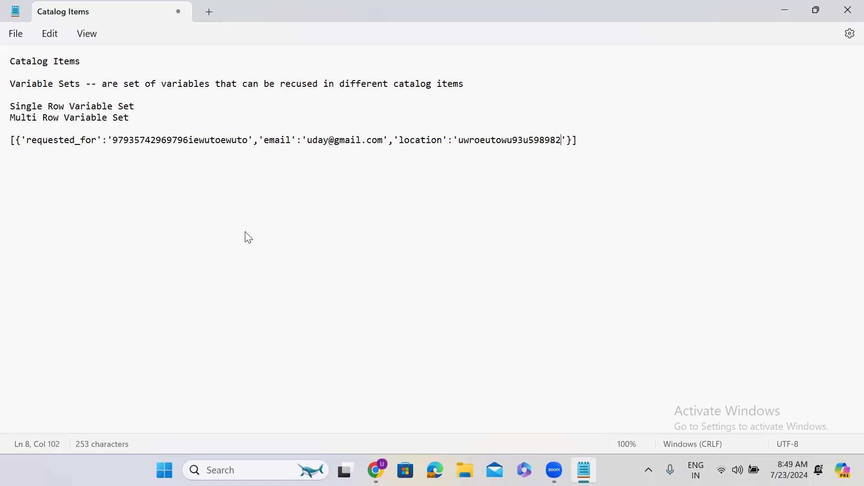
pyautogui.press('Right')
pyautogui.write(",'de'")
pyautogui.press('Left')
pyautogui.write('de')
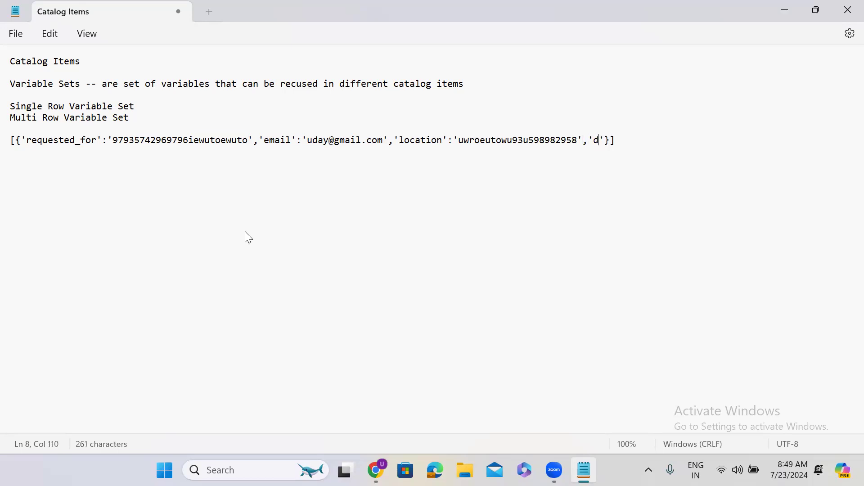
pyautogui.write('partmen')
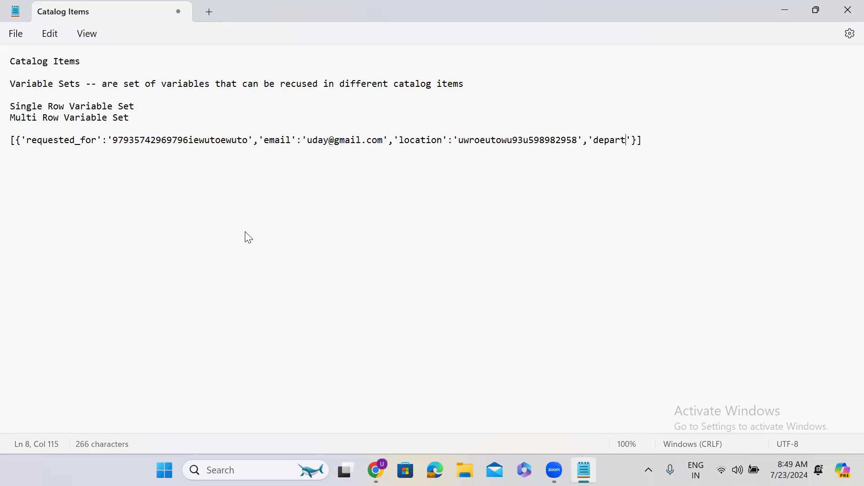
pyautogui.write('t')
pyautogui.press('Right')
pyautogui.write(':')
pyautogui.write("''")
pyautogui.write('3285uoqiwuroquoquroquro')
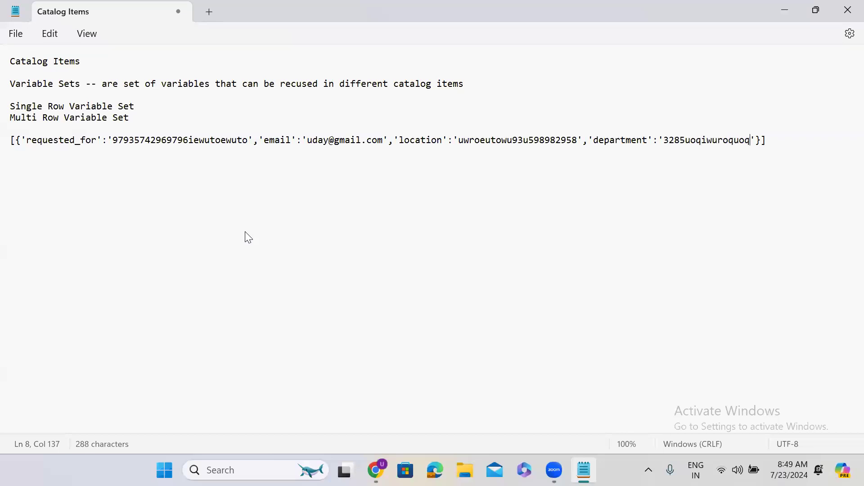
pyautogui.press('Right')
pyautogui.write(', {}')
pyautogui.press('Left')
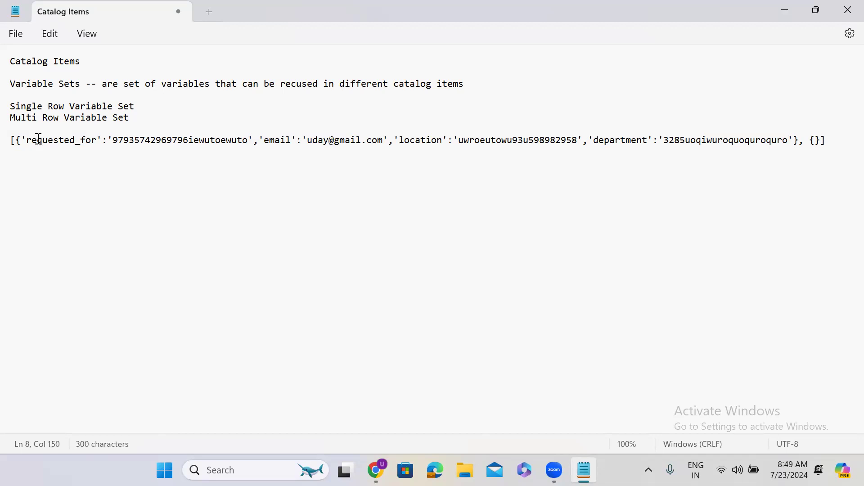
# Step: Copy the first record's contents into the second, third and fourth records
pyautogui.moveTo(21, 139); pyautogui.dragTo(795, 145)
pyautogui.hotkey('ctrl', 'c')
pyautogui.click(816, 141)
pyautogui.hotkey('ctrl', 'v')
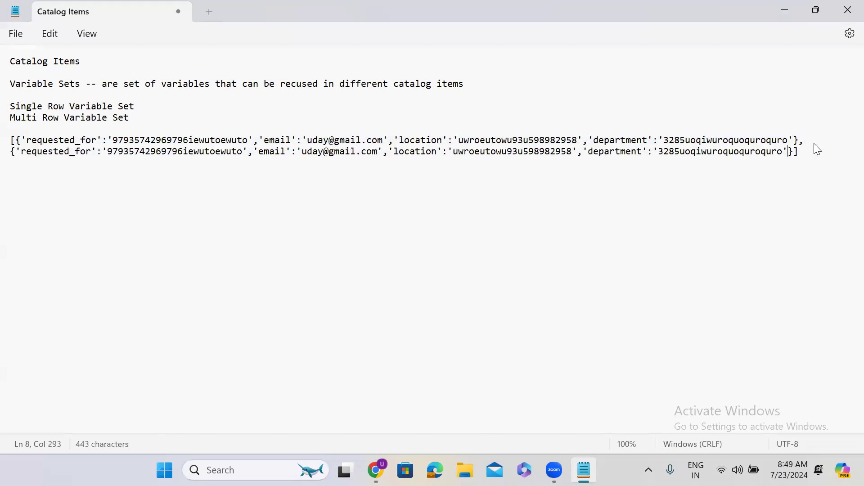
pyautogui.click(792, 153)
pyautogui.write(',{}')
pyautogui.press('Left')
pyautogui.hotkey('ctrl', 'v')
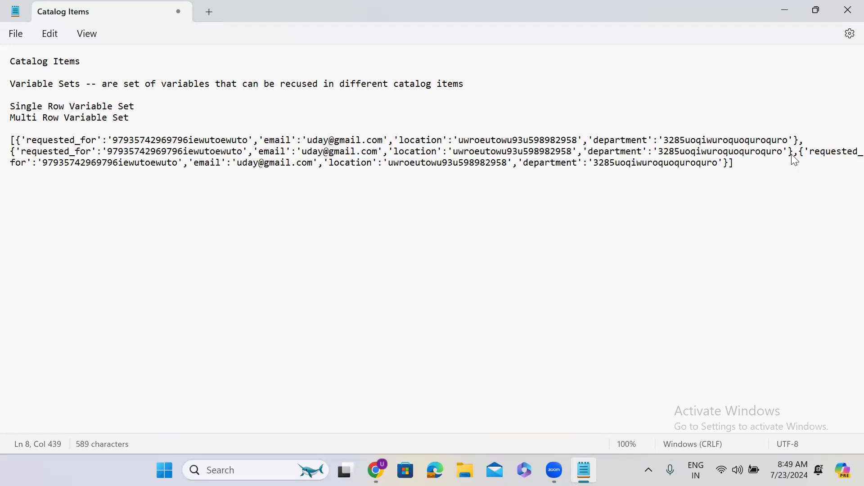
pyautogui.press('Right')
pyautogui.write(', {}')
pyautogui.hotkey('ctrl', 'v')
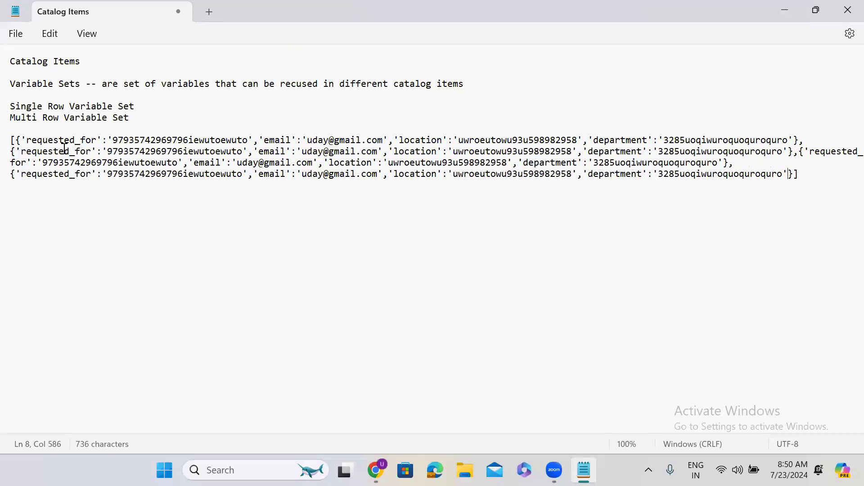
# Step: Put the brackets and each record on their own lines in the notes
pyautogui.click(15, 139)
pyautogui.press('Return')
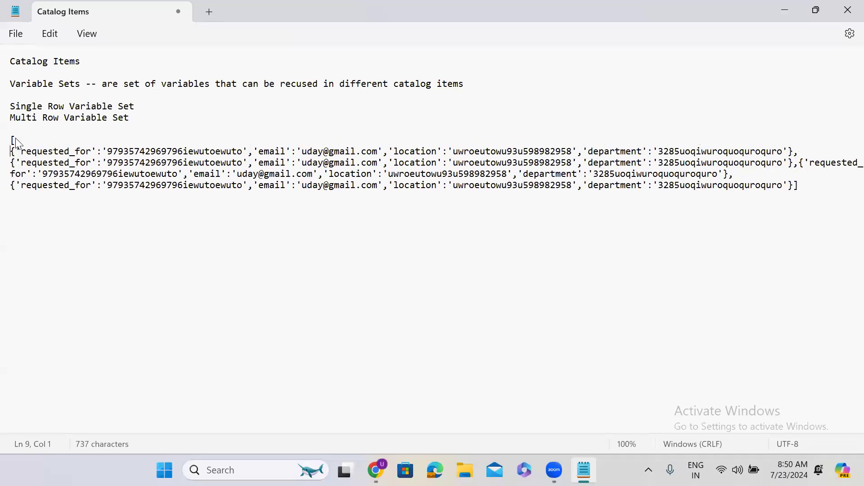
pyautogui.click(794, 185)
pyautogui.press('Return')
pyautogui.click(801, 163)
pyautogui.press('Return')
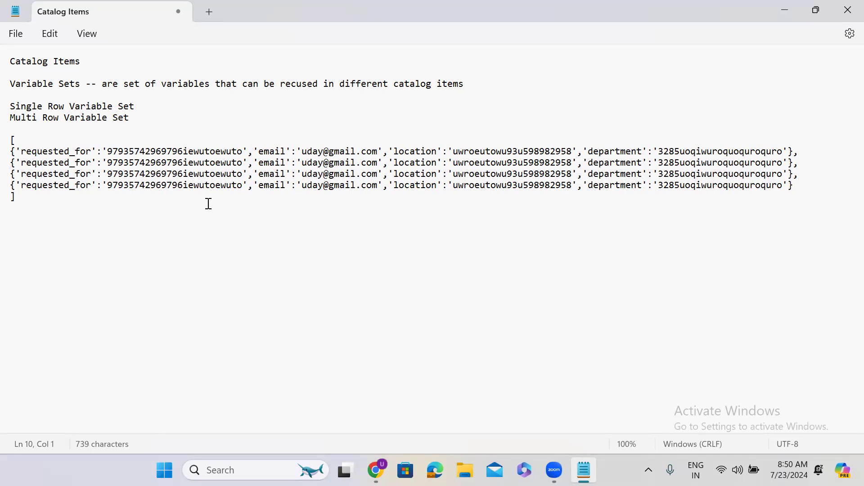
pyautogui.click(13, 154)
pyautogui.moveTo(12, 154); pyautogui.dragTo(264, 153)
pyautogui.press('Left')
pyautogui.keyDown('shift'); pyautogui.click(662, 154); pyautogui.keyUp('shift')
pyautogui.press('Left')
pyautogui.keyDown('shift'); pyautogui.click(802, 149); pyautogui.keyUp('shift')
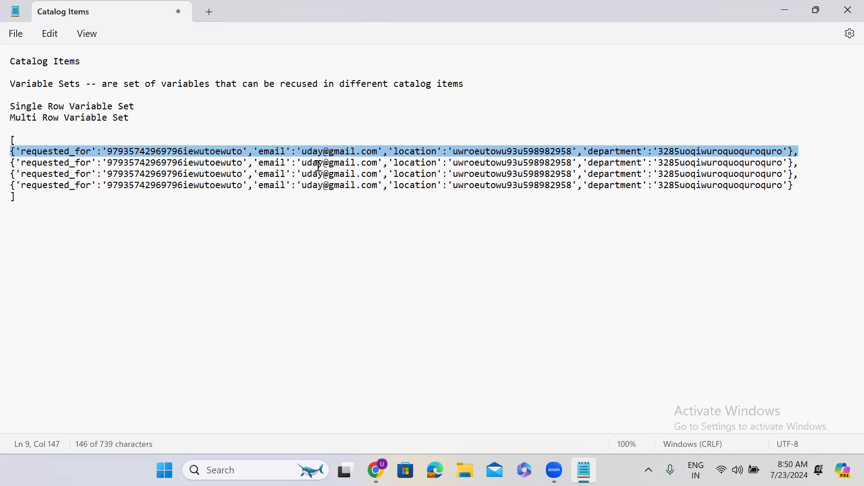
# Step: Highlight the second record's email value, then return to the portal Resignation Form
pyautogui.moveTo(301, 163); pyautogui.dragTo(377, 169)
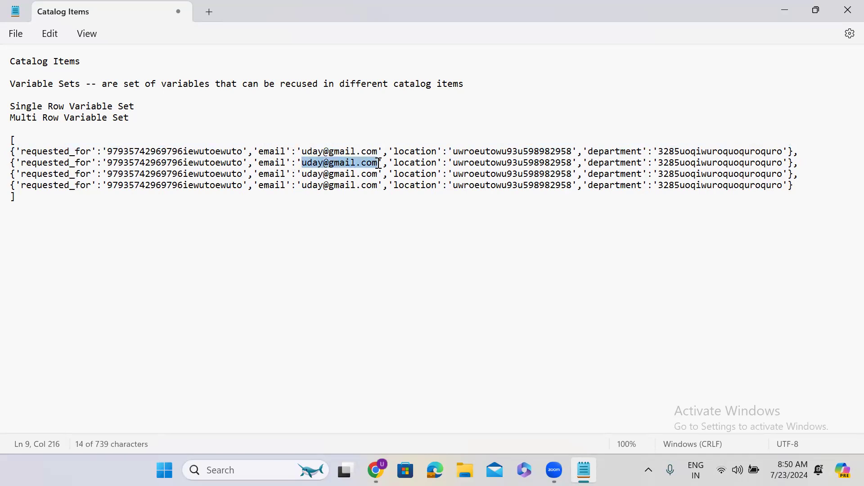
pyautogui.doubleClick(775, 17)
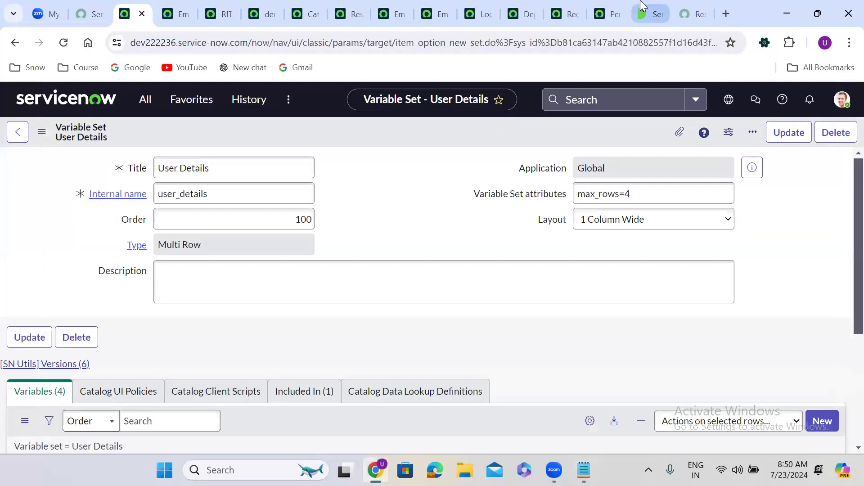
pyautogui.click(688, 9)
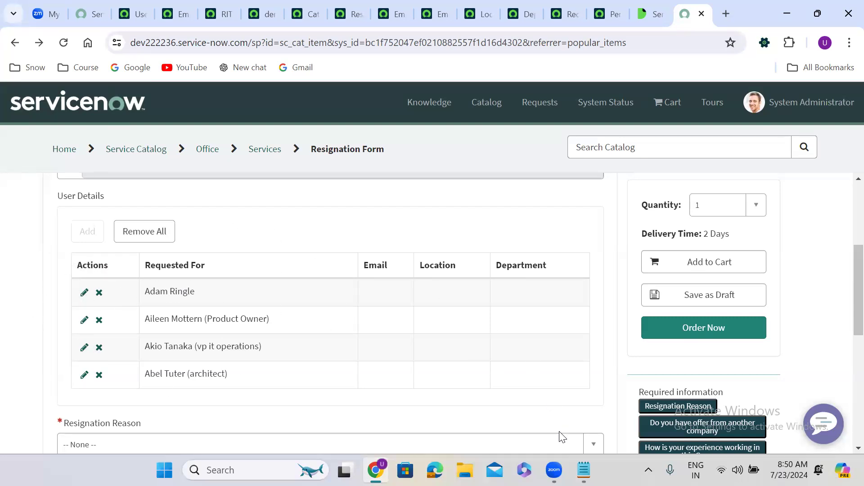
# Step: Compare the first two requested_for rows of the Catalog Items array with the Resignation Form
pyautogui.click(582, 468)
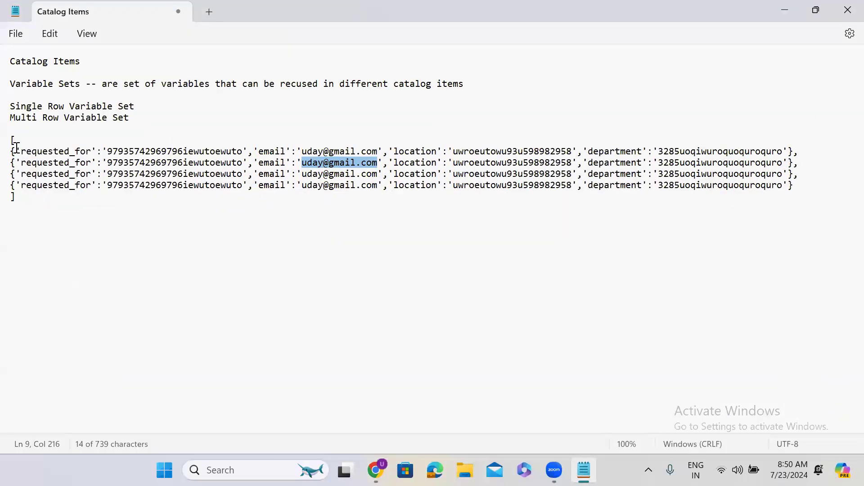
pyautogui.moveTo(12, 152); pyautogui.dragTo(800, 154)
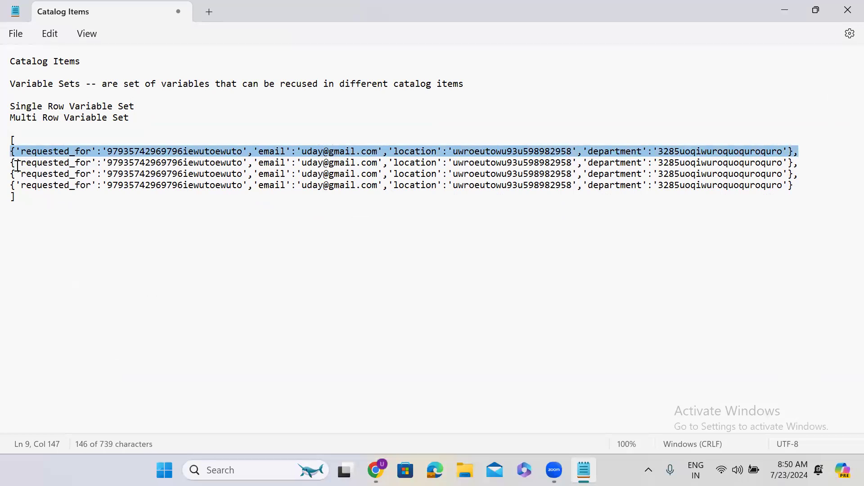
pyautogui.doubleClick(156, 153)
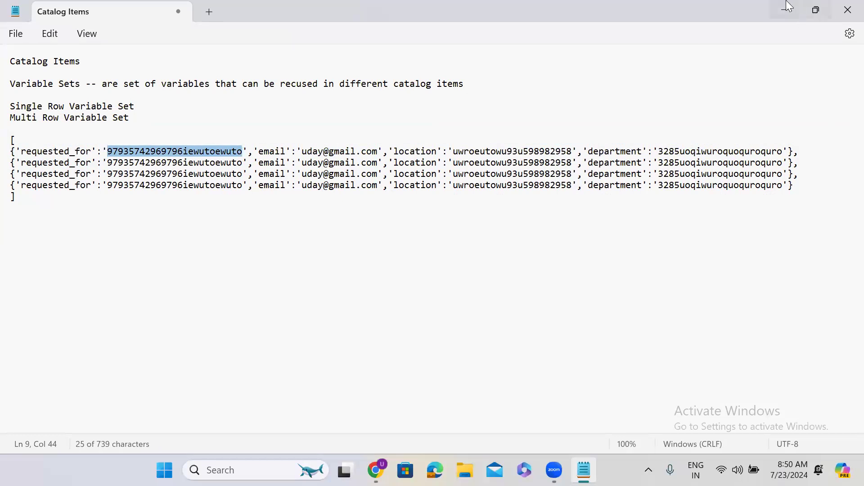
pyautogui.hotkey('alt', 'Tab')
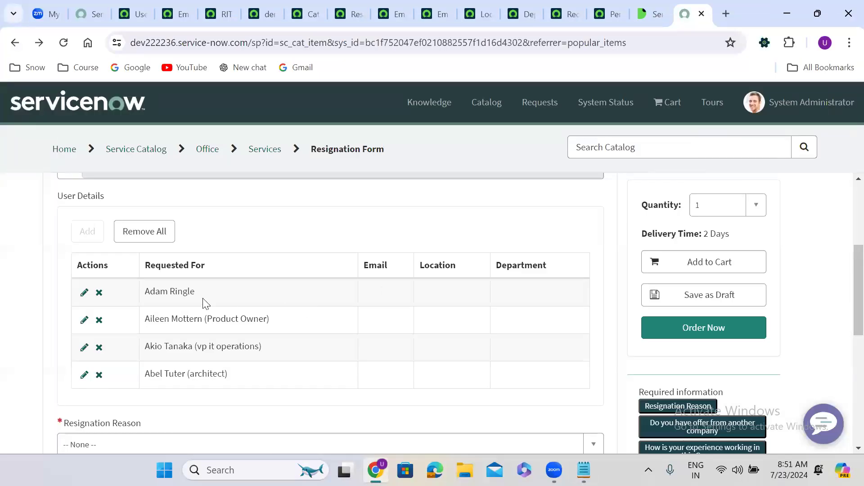
pyautogui.click(584, 470)
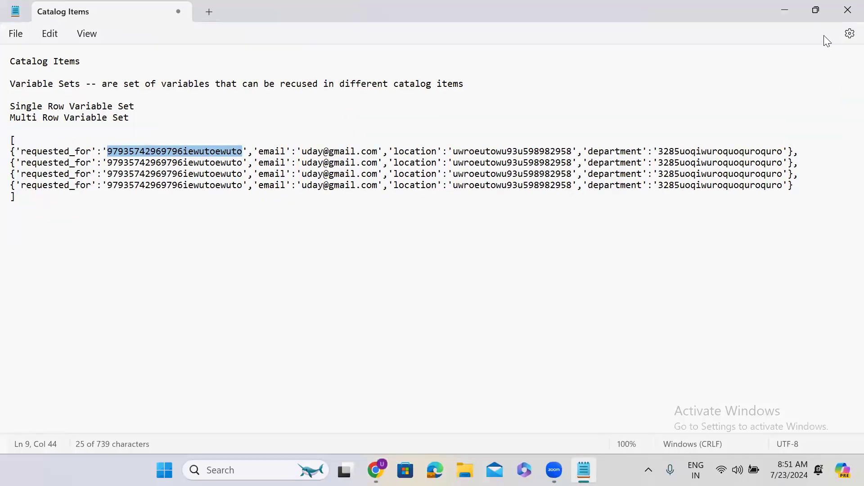
pyautogui.hotkey('alt', 'Tab')
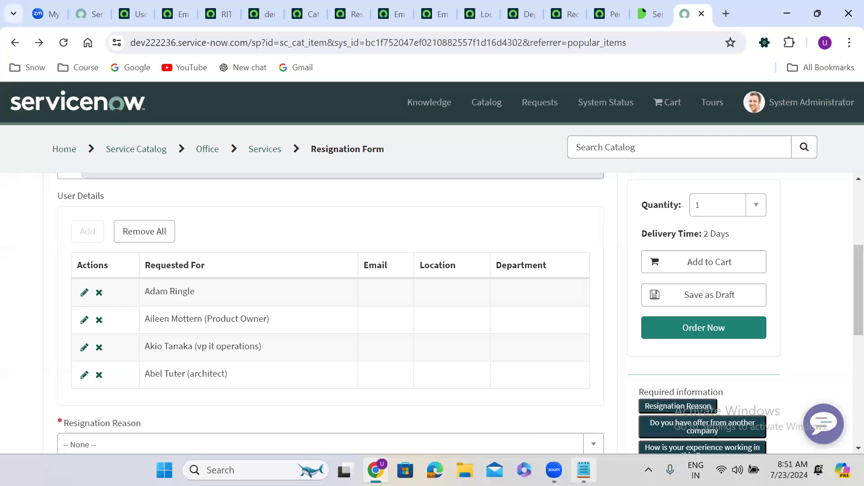
pyautogui.hotkey('alt', 'Tab')
pyautogui.press('super+Up')
pyautogui.doubleClick(174, 162)
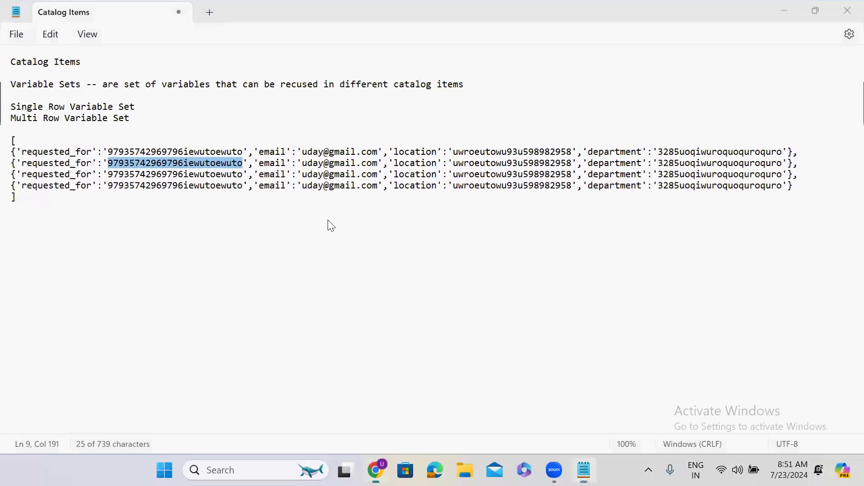
pyautogui.press('super+Down')
pyautogui.hotkey('alt', 'Tab')
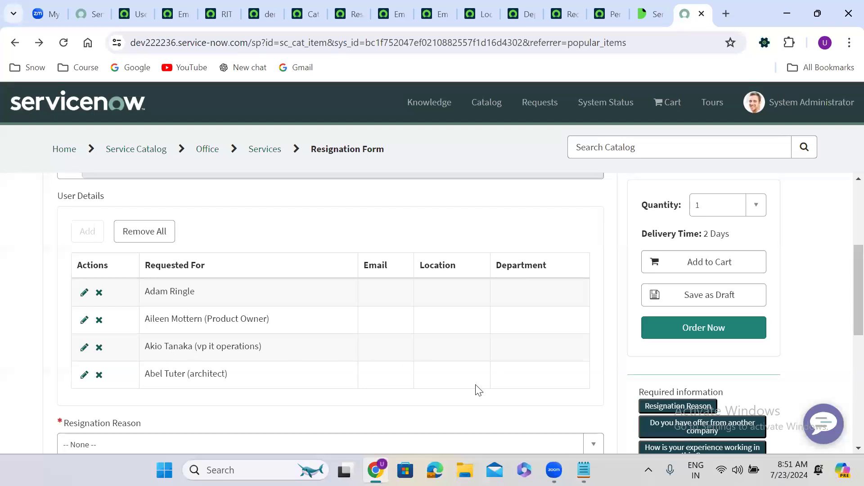
# Step: Review the third and last requested_for values and the first row's fields in the maximized notes
pyautogui.click(584, 470)
pyautogui.press('super+Up')
pyautogui.doubleClick(176, 173)
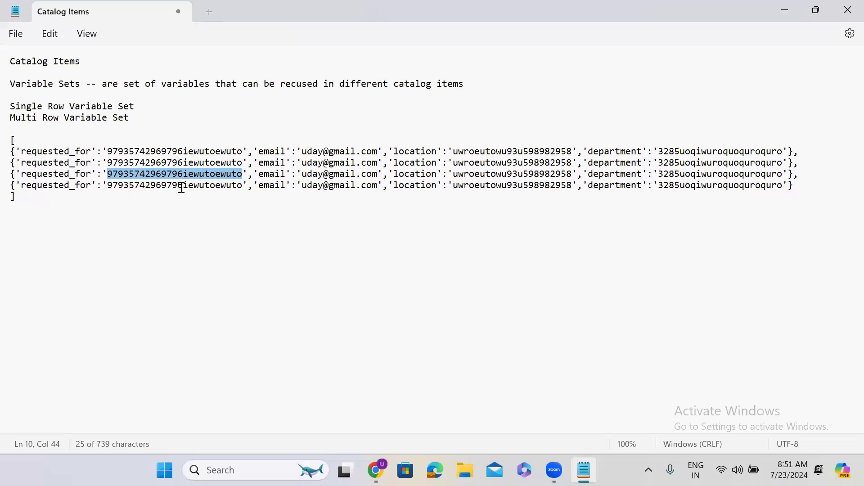
pyautogui.doubleClick(182, 185)
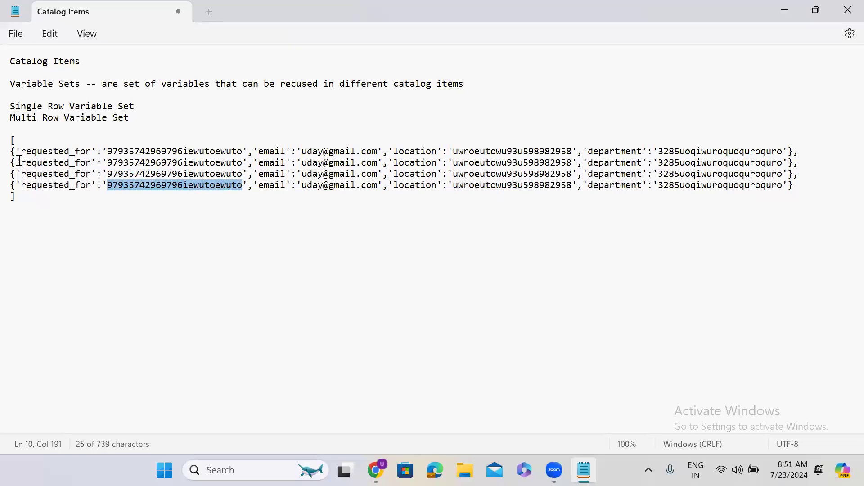
pyautogui.moveTo(10, 152); pyautogui.dragTo(784, 155)
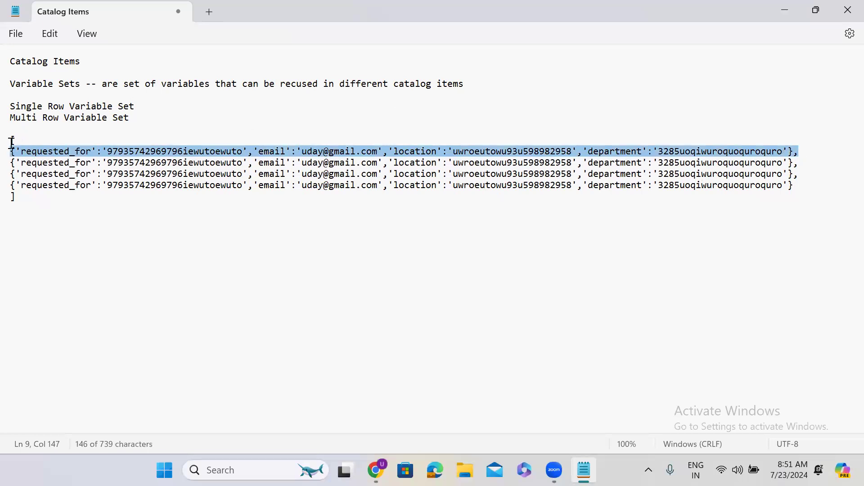
pyautogui.click(11, 142)
pyautogui.moveTo(12, 142); pyautogui.dragTo(798, 152)
pyautogui.doubleClick(349, 164)
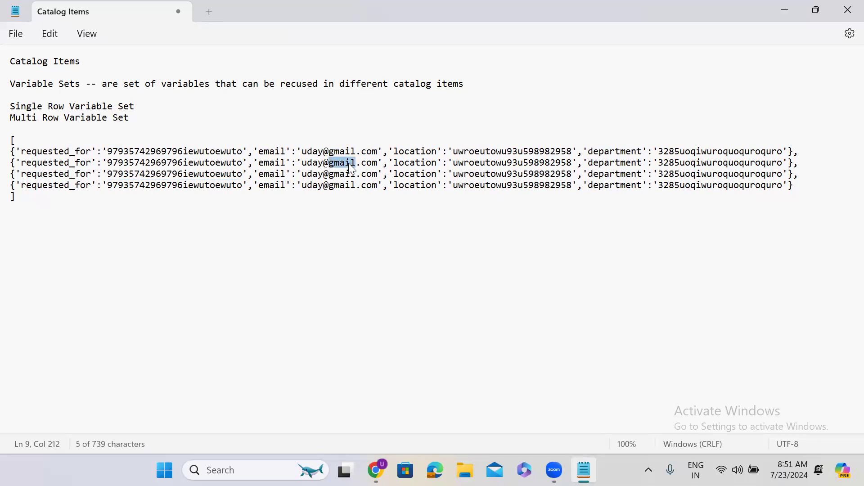
pyautogui.click(23, 198)
# Step: Below the array, write var len = arr.length; and a for(var i =0; i< len; i++) loop
pyautogui.press('Return')
pyautogui.press('Return')
pyautogui.press('Return')
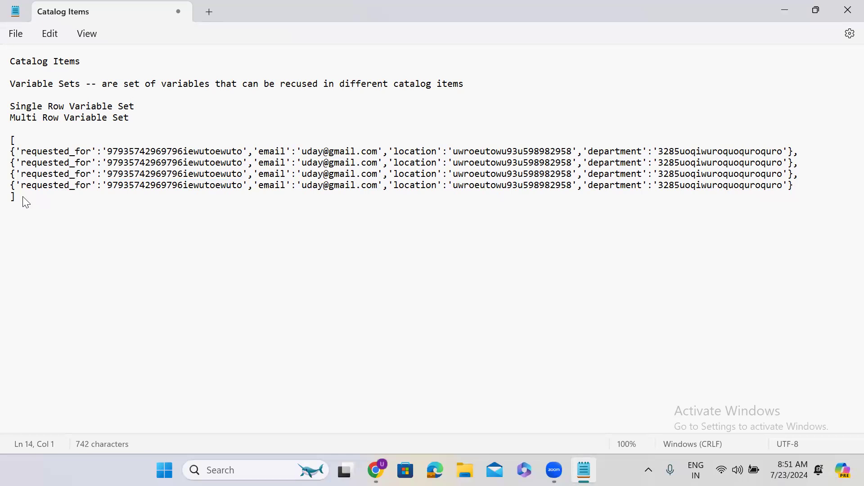
pyautogui.write('var len = arr,')
pyautogui.press('BackSpace')
pyautogui.write('.length;')
pyautogui.press('Return')
pyautogui.press('Return')
pyautogui.write('f')
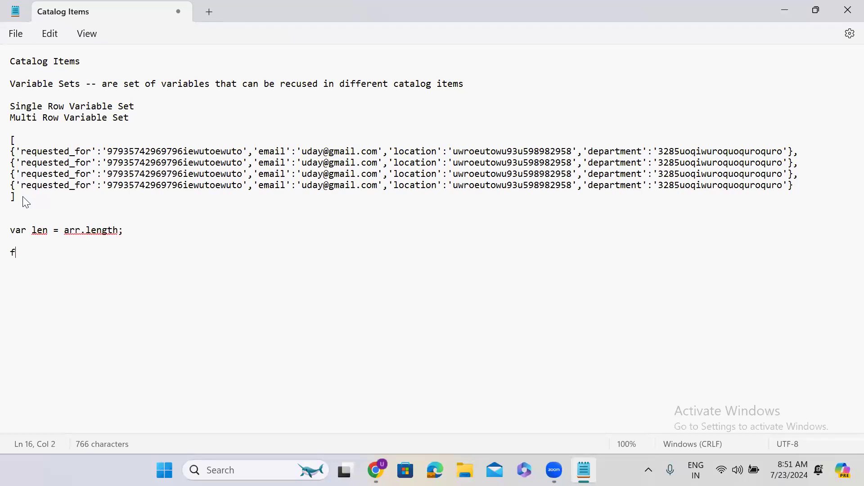
pyautogui.write('or(){')
pyautogui.press('Return')
pyautogui.press('Return')
pyautogui.write('}')
pyautogui.write('var ')
pyautogui.write('i ')
pyautogui.write('=0; ')
pyautogui.write('i< l')
pyautogui.write('en; i')
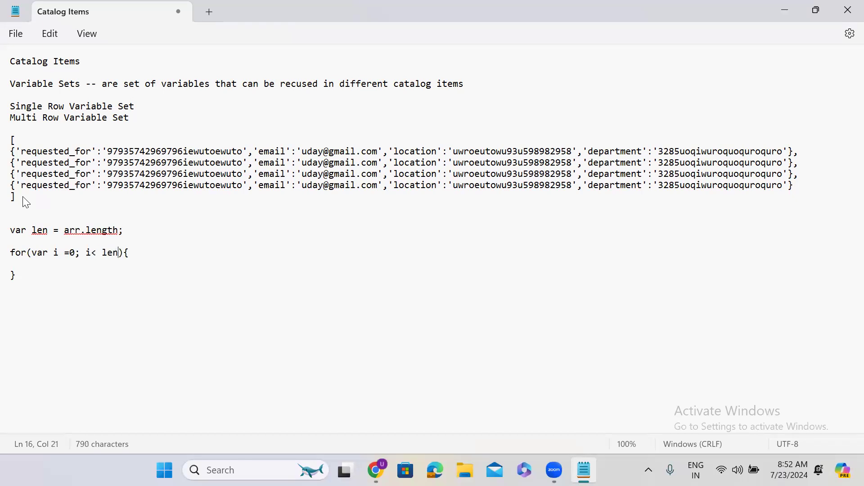
pyautogui.write('++')
# Step: Add an if(i ==1){ } block inside the loop body, targeting the second data row
pyautogui.press('Down')
pyautogui.write('if(){')
pyautogui.press('Return')
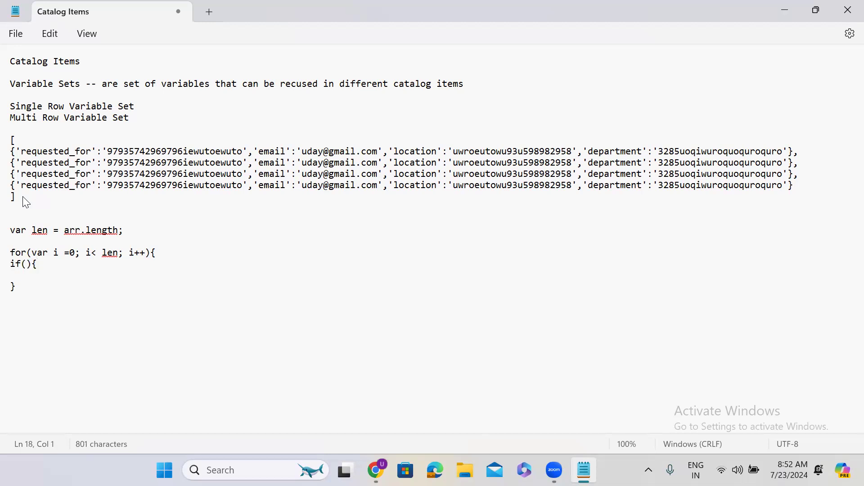
pyautogui.write('}')
pyautogui.press('Down')
pyautogui.write('i ==1')
pyautogui.moveTo(12, 166); pyautogui.dragTo(338, 174)
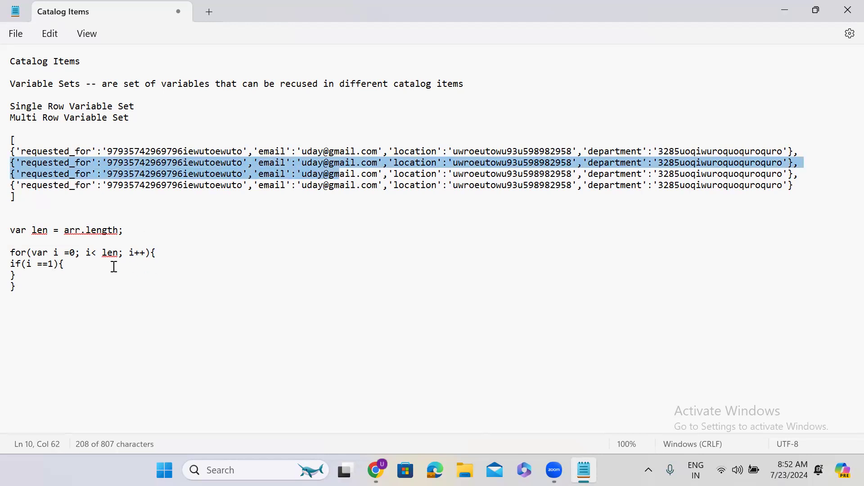
pyautogui.click(72, 265)
pyautogui.press('Return')
pyautogui.press('Return')
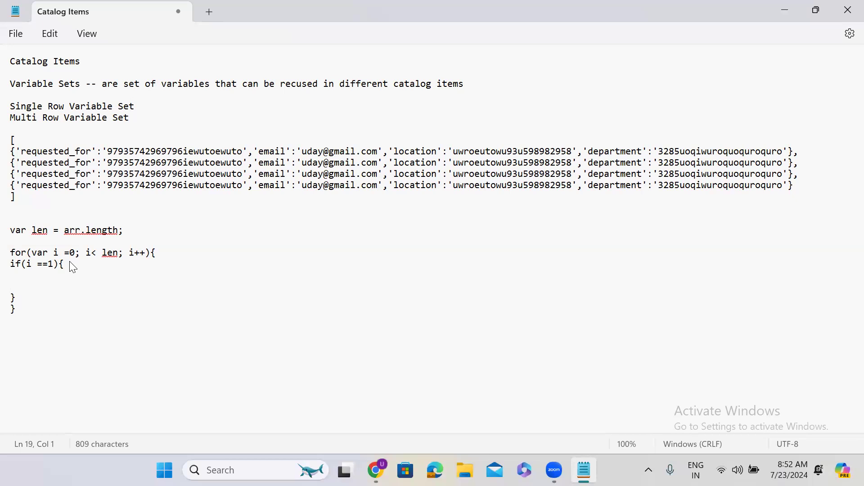
# Step: Assign the array with var arr = and print arr[i].email inside the if block
pyautogui.click(11, 141)
pyautogui.write('var arr')
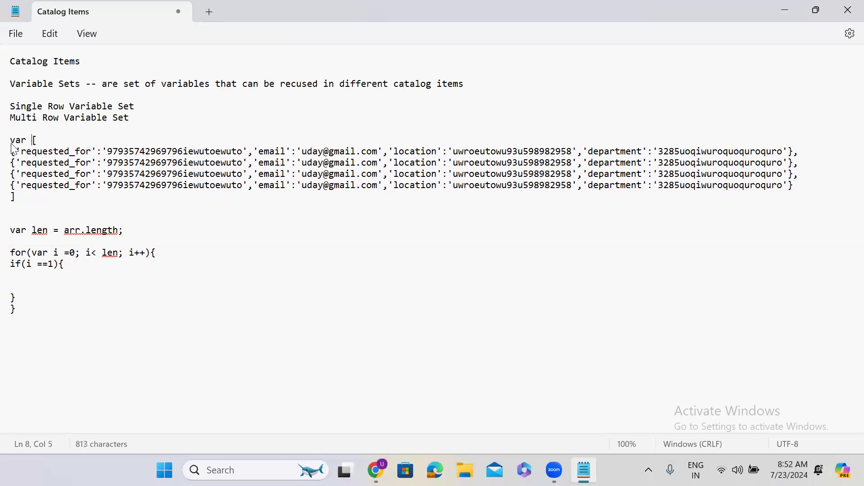
pyautogui.write(' =')
pyautogui.click(24, 281)
pyautogui.write('gs.print()')
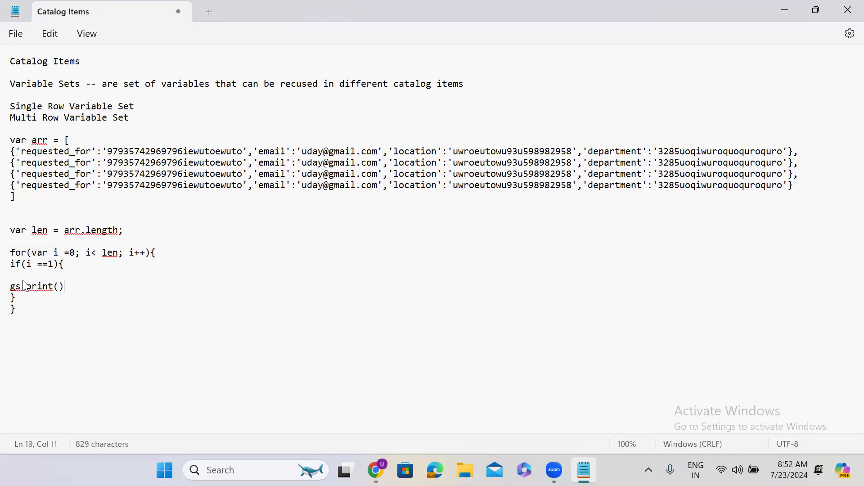
pyautogui.write(';arr')
pyautogui.write('[]')
pyautogui.write('i')
pyautogui.press('Right')
pyautogui.write('.email')
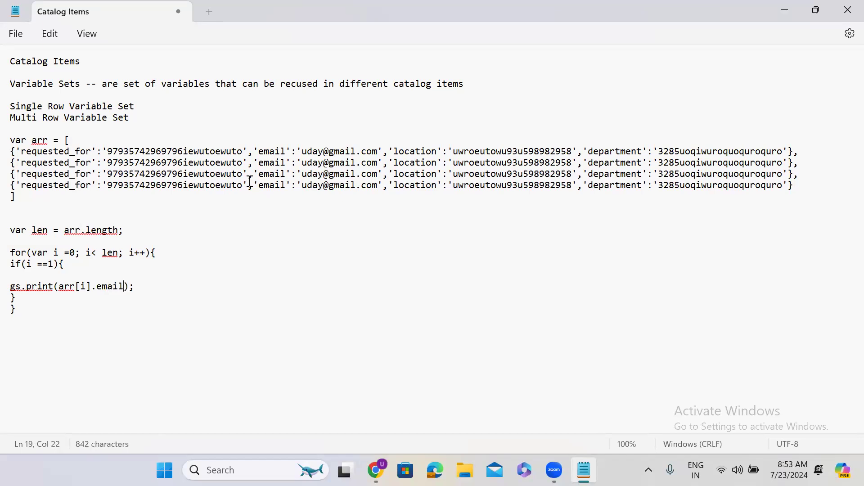
# Step: Replace the user name in the second row's email with a different one and select the whole script
pyautogui.moveTo(302, 162); pyautogui.dragTo(324, 168)
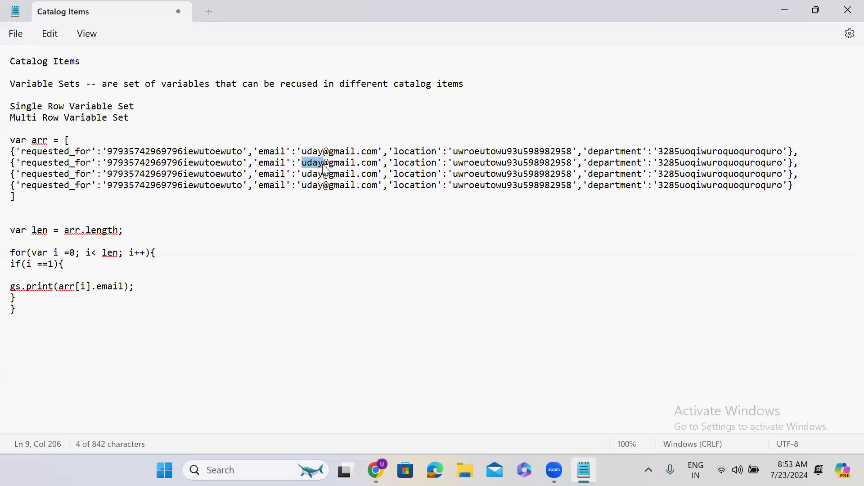
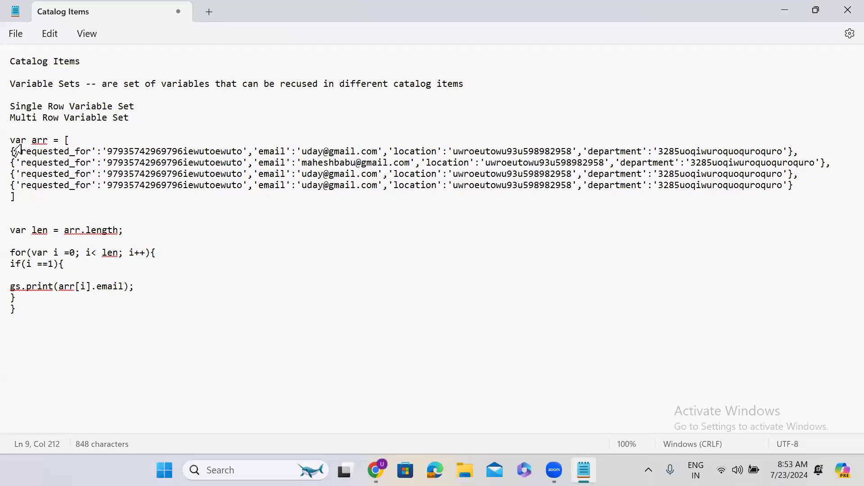
pyautogui.moveTo(9, 139); pyautogui.dragTo(114, 331)
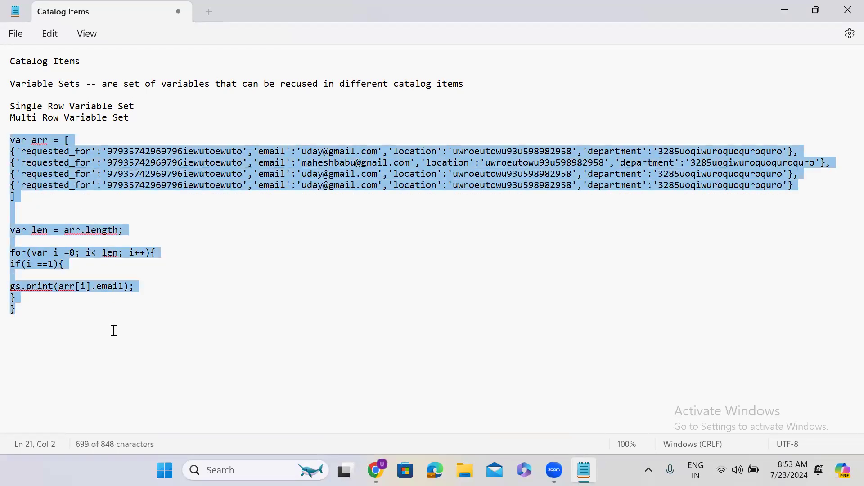
pyautogui.click(114, 331)
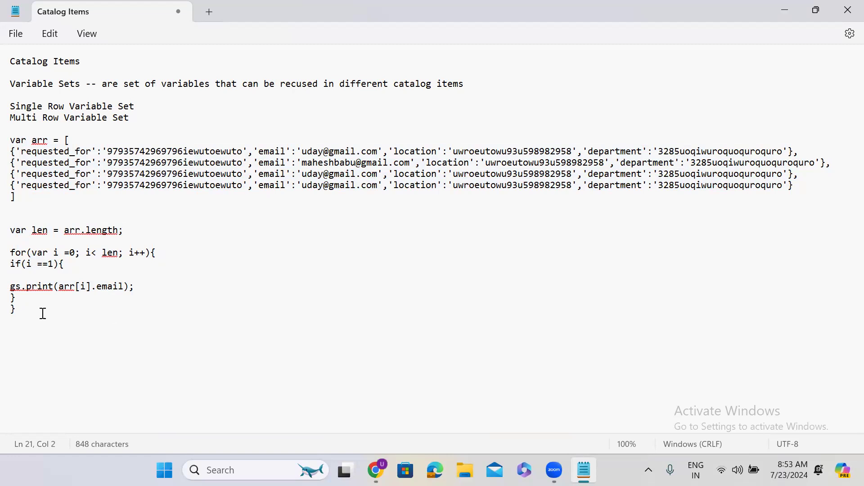
pyautogui.moveTo(16, 309); pyautogui.dragTo(16, 140)
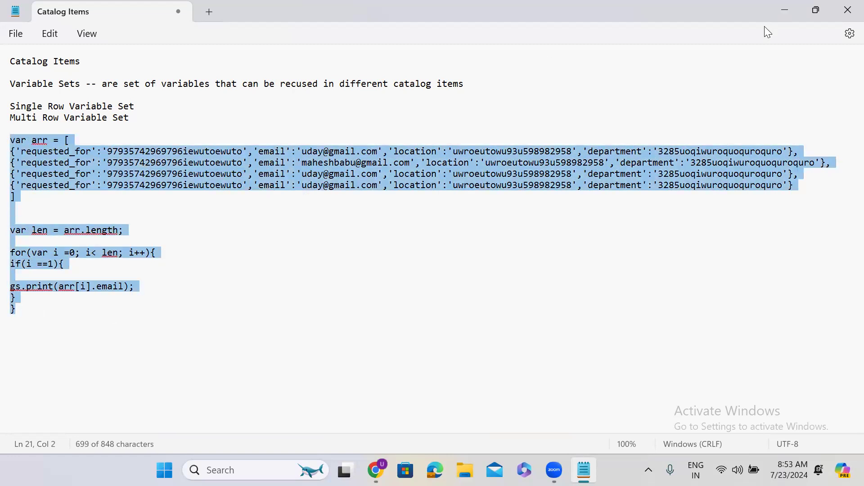
pyautogui.click(784, 11)
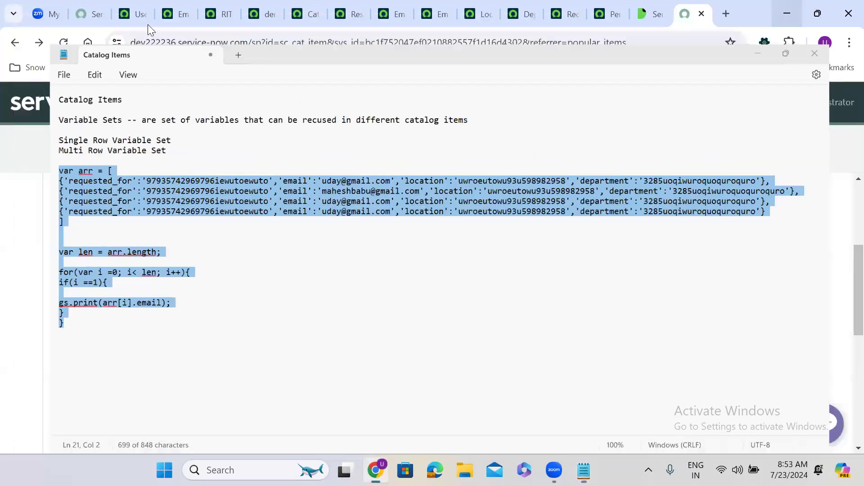
# Step: Open Scripts - Background in a new tab via the navigator filter 'backgr'
pyautogui.click(140, 15)
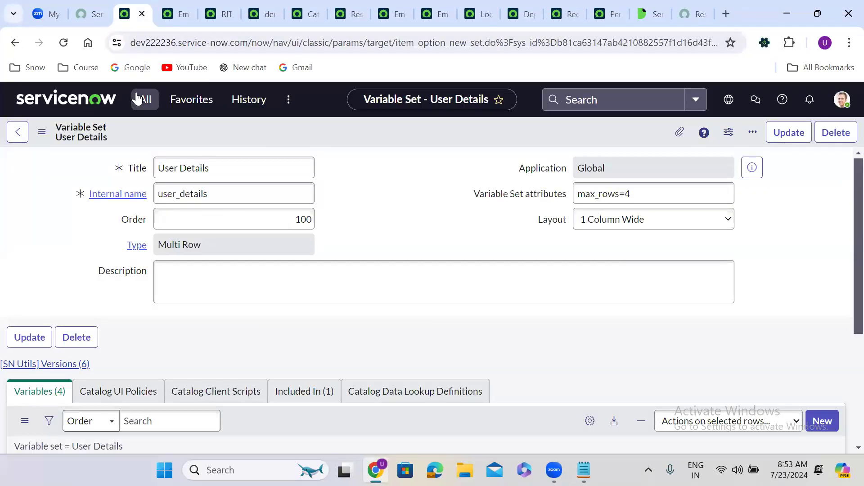
pyautogui.click(142, 99)
pyautogui.write('back')
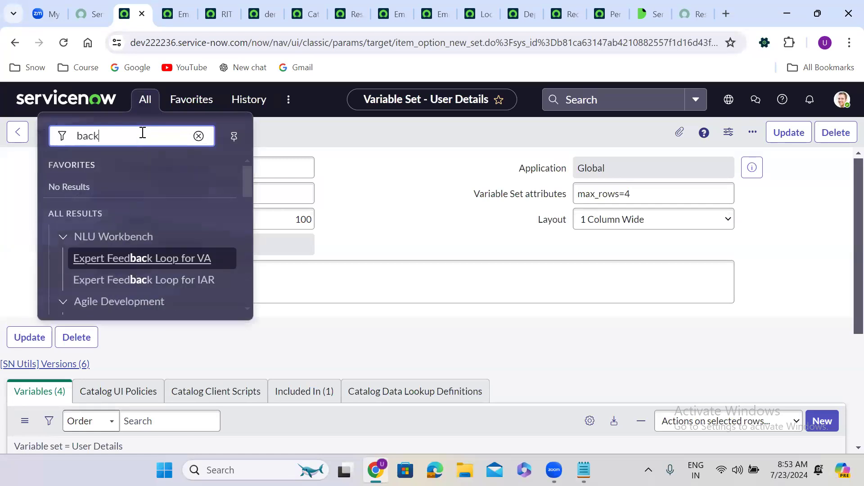
pyautogui.write('gr')
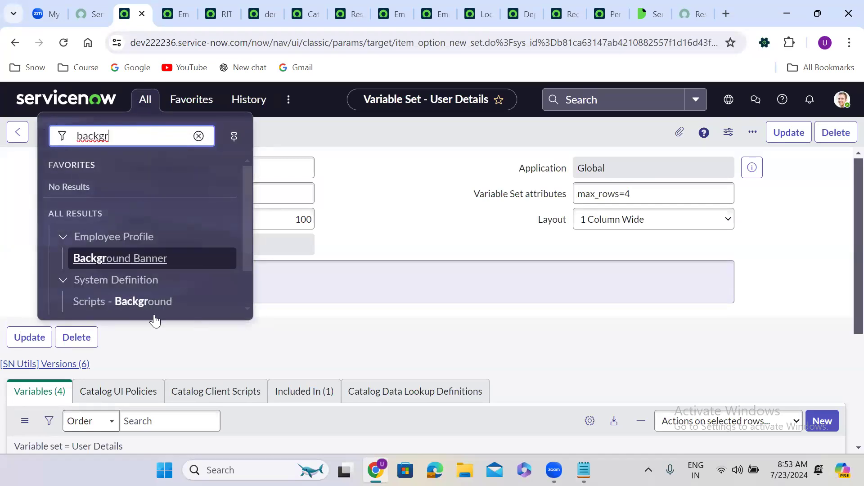
pyautogui.middleClick(119, 301)
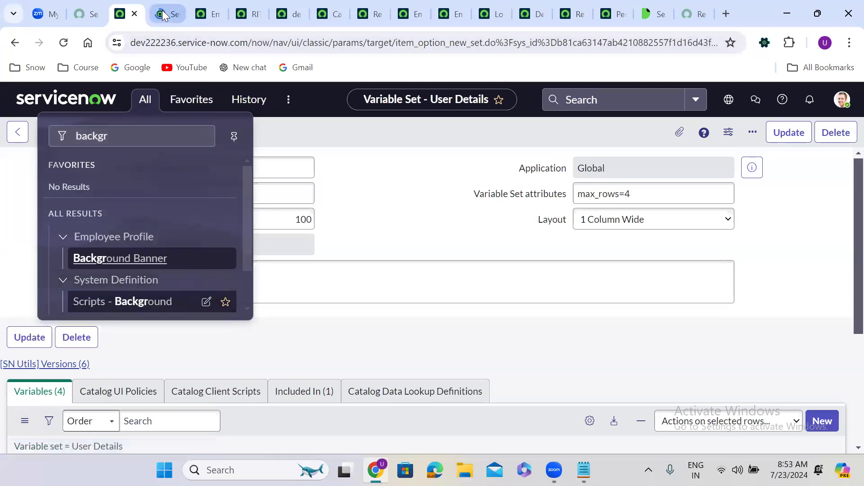
pyautogui.click(163, 15)
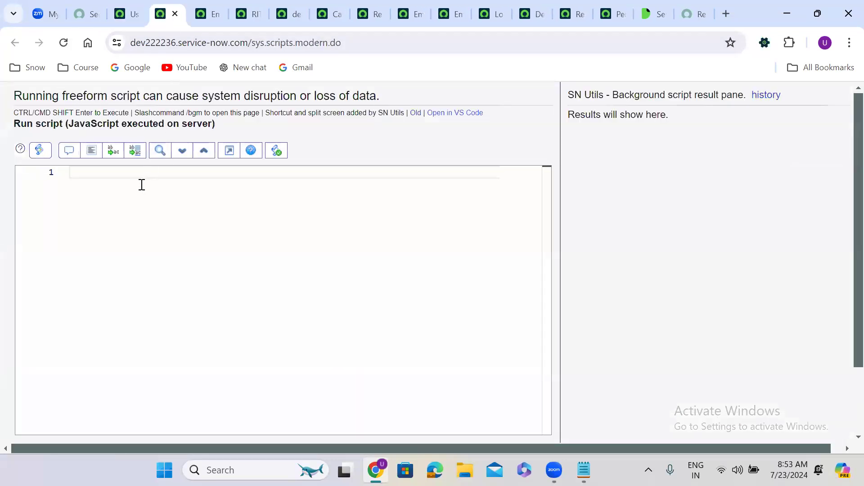
# Step: Paste the array-loop script into the editor and run it
pyautogui.hotkey('ctrl', 'v')
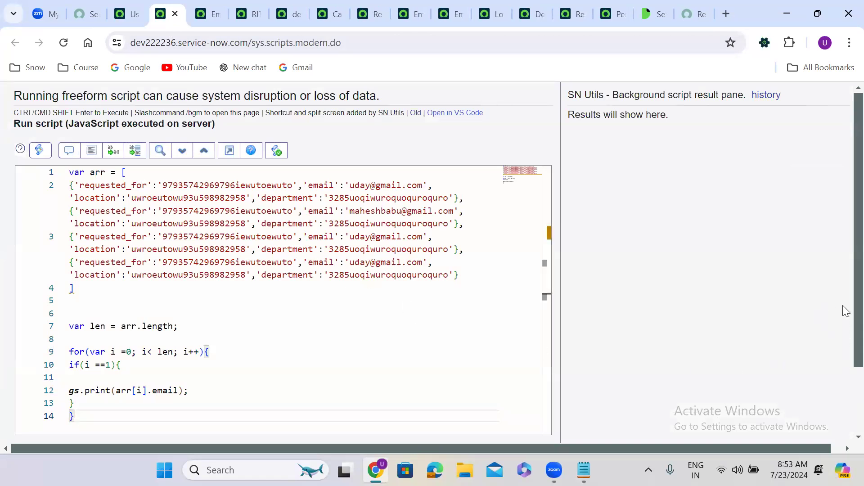
pyautogui.scroll(-1, 843, 319)
pyautogui.scroll(2, 845, 293)
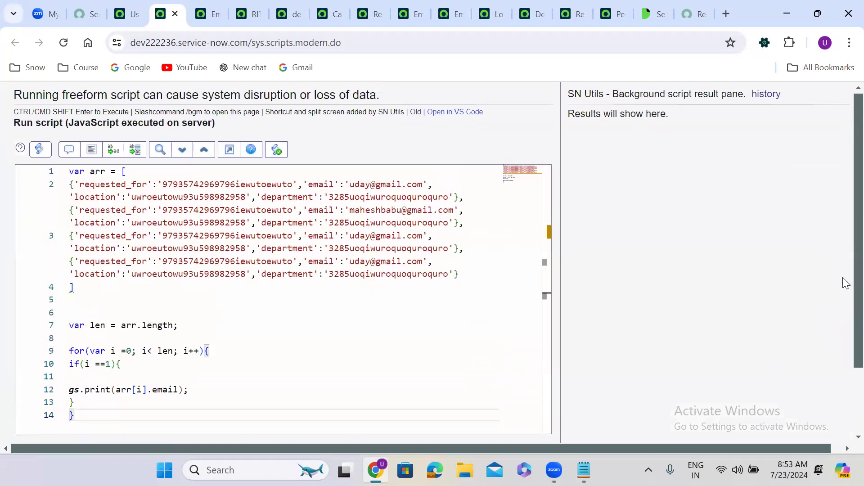
pyautogui.scroll(-2, 841, 302)
pyautogui.click(44, 375)
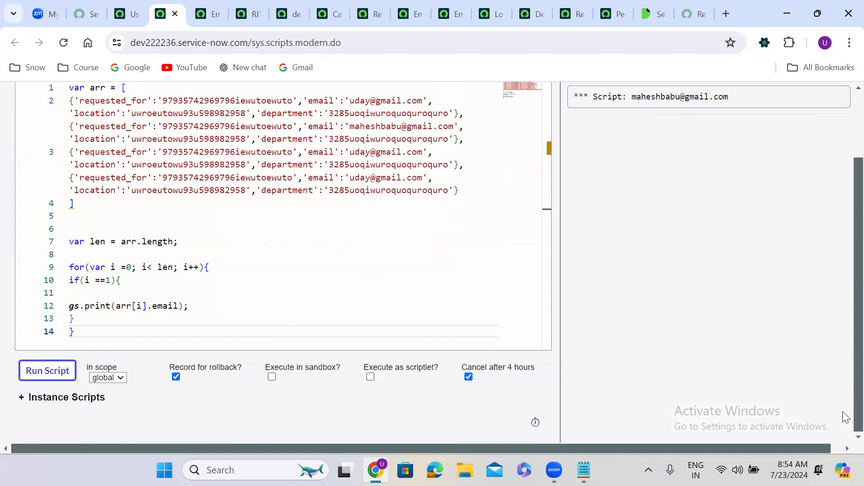
# Step: Confirm the printed email matches the second array entry's user name, then return to the Catalog Items notes
pyautogui.scroll(2, 845, 315)
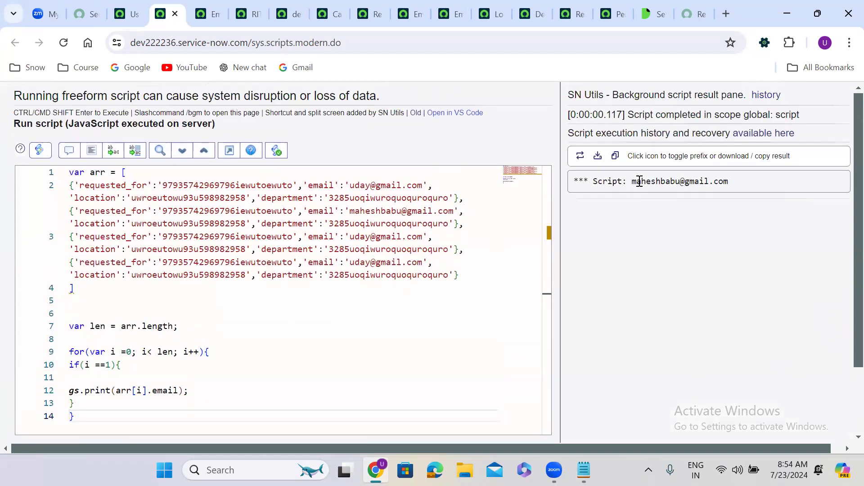
pyautogui.moveTo(632, 181); pyautogui.dragTo(776, 183)
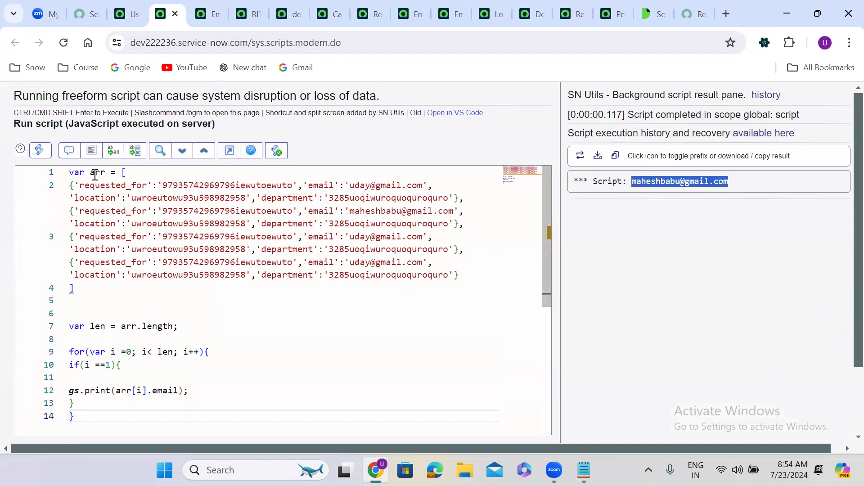
pyautogui.click(123, 173)
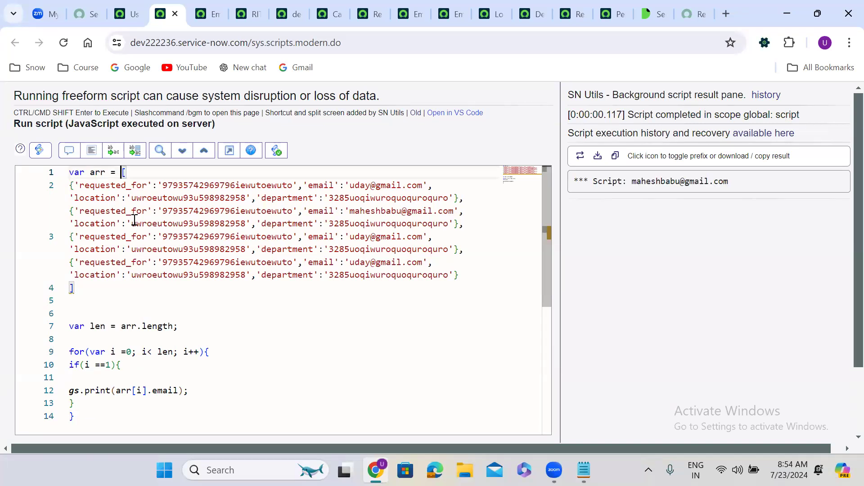
pyautogui.doubleClick(371, 210)
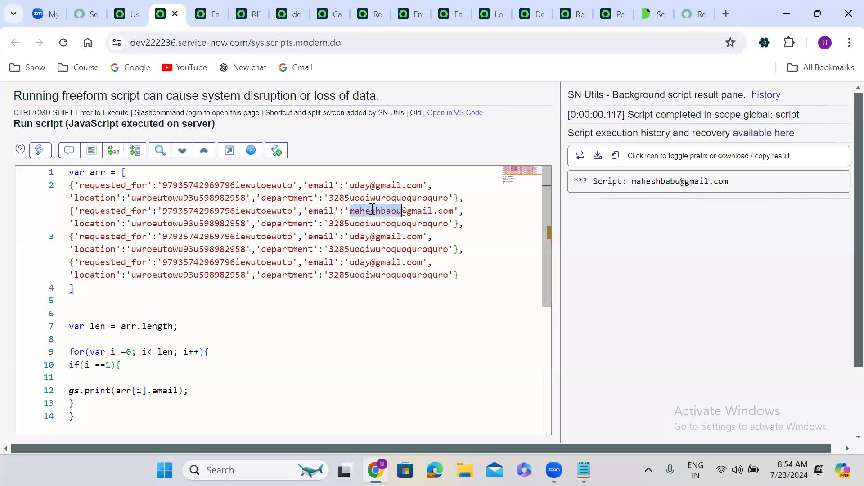
pyautogui.doubleClick(651, 177)
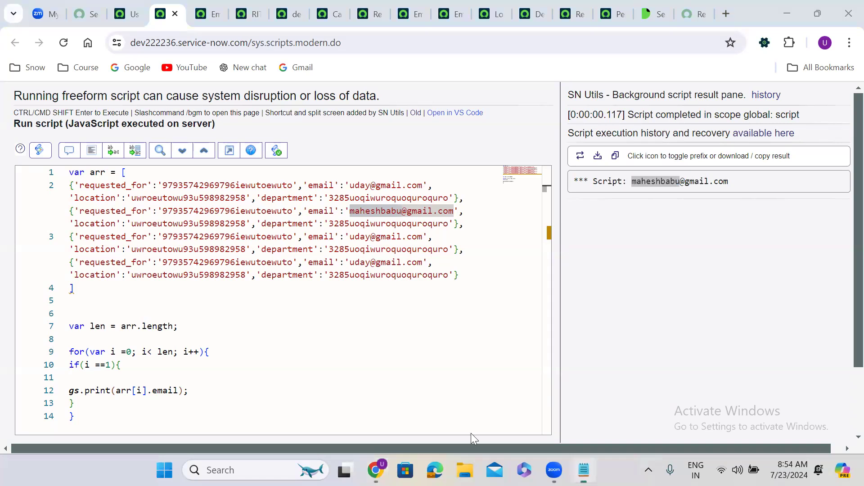
pyautogui.click(584, 470)
pyautogui.click(17, 205)
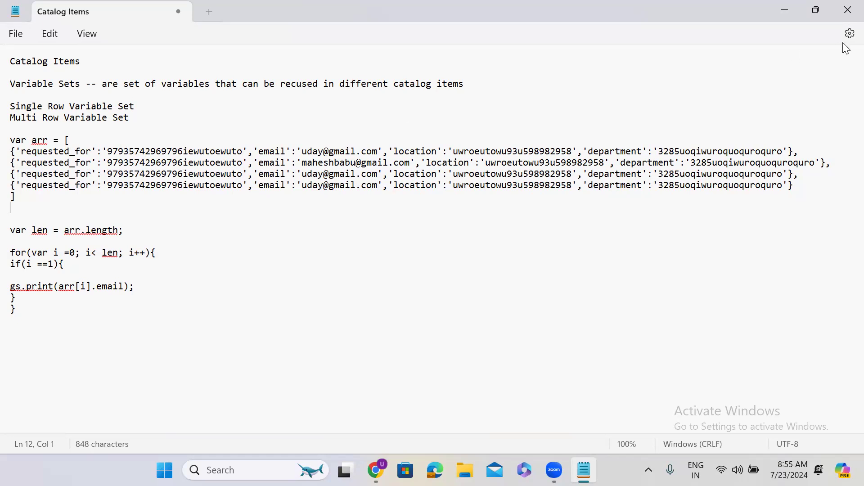
# Step: Switch to the Personal Emails variable form, then back to the Catalog Items notes
pyautogui.click(782, 11)
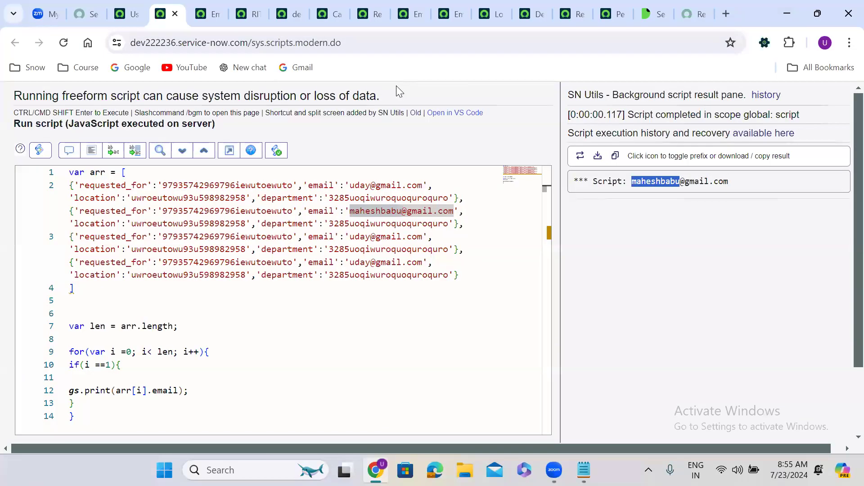
pyautogui.click(609, 3)
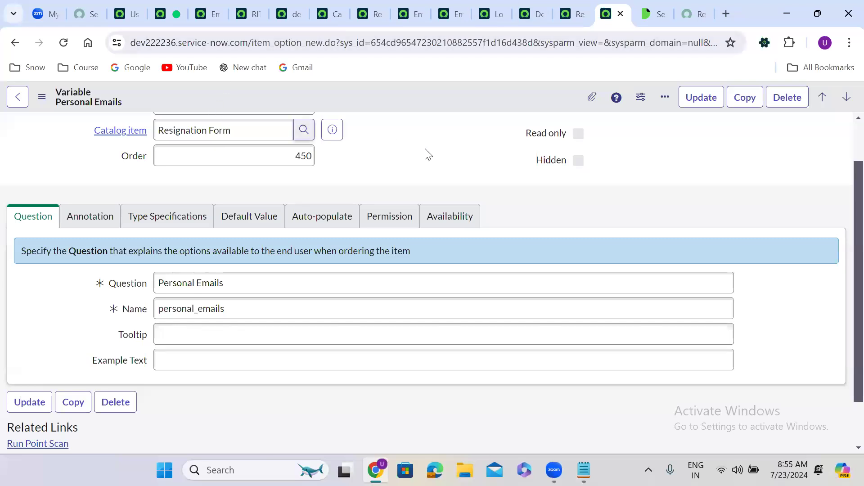
pyautogui.click(584, 470)
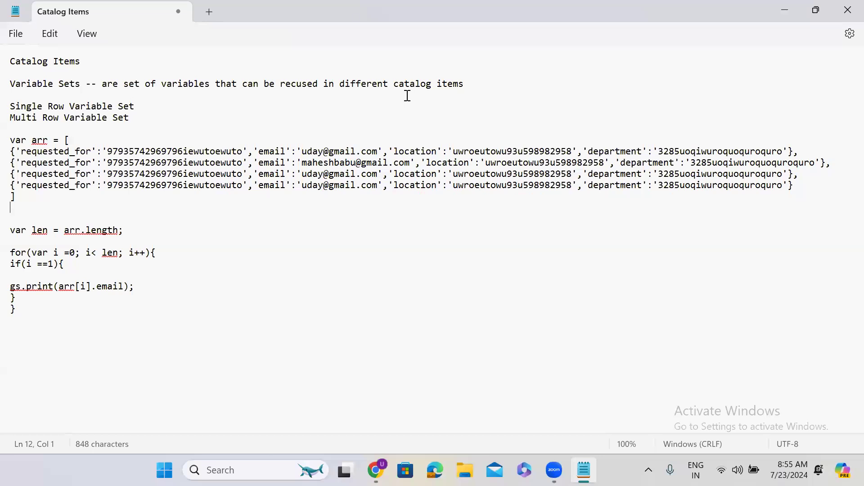
# Step: Paste the Variable Sets definition after 'Multi Row Variable Set --' and minimize the notes
pyautogui.click(140, 128)
pyautogui.moveTo(102, 84); pyautogui.dragTo(480, 93)
pyautogui.hotkey('ctrl', 'c')
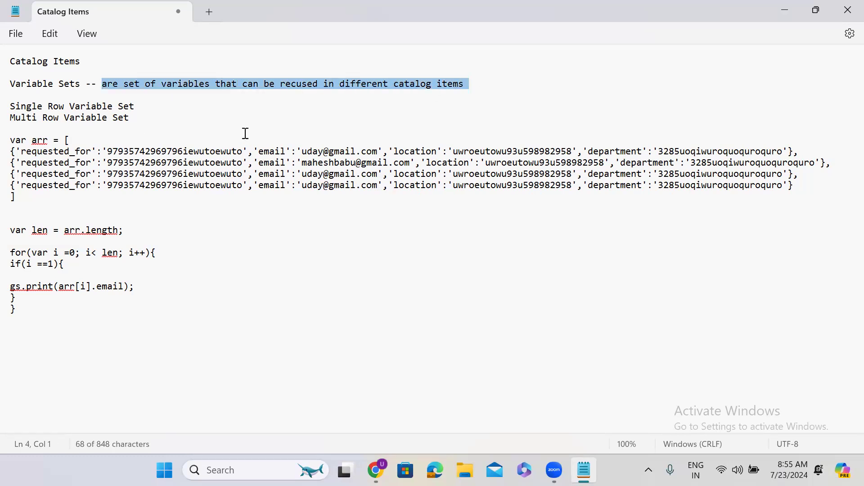
pyautogui.click(197, 113)
pyautogui.write('--')
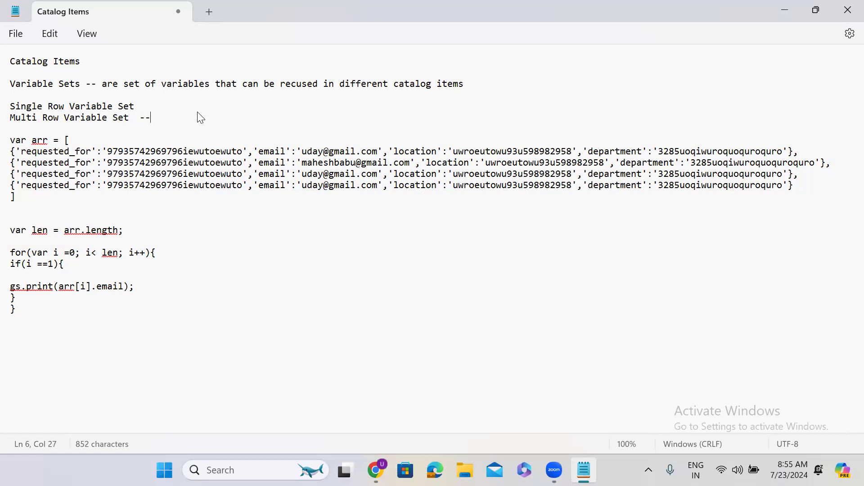
pyautogui.hotkey('ctrl', 'v')
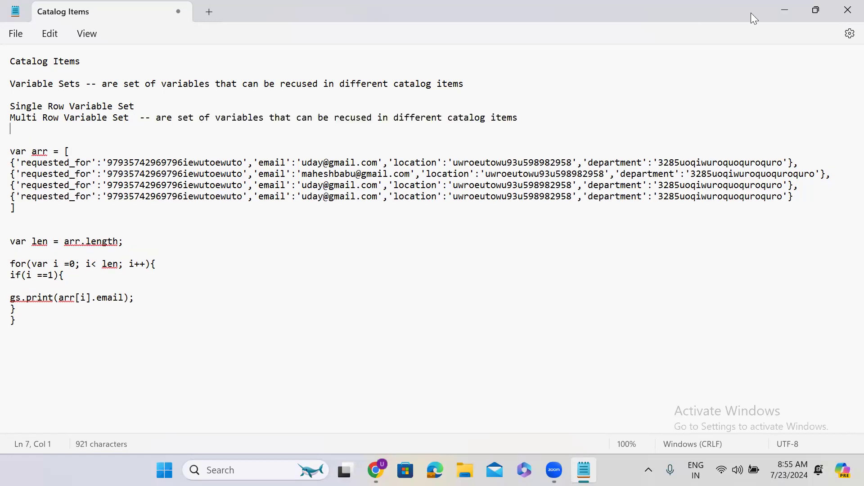
pyautogui.click(788, 6)
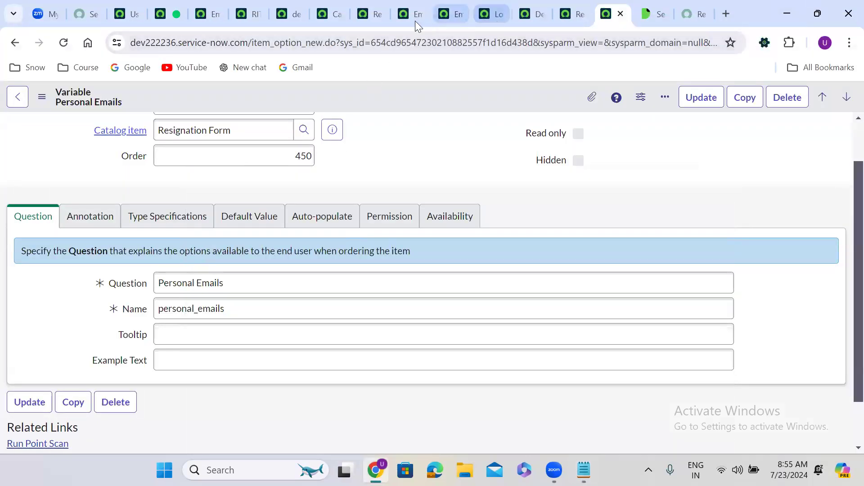
# Step: Check the Resignation Form's Available For list is empty, then return to the User Details variable set
pyautogui.click(376, 13)
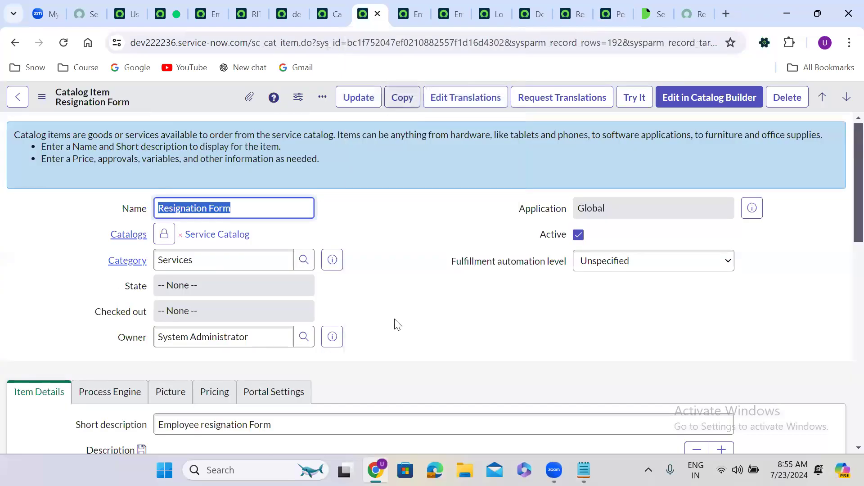
pyautogui.scroll(-1, 396, 324)
pyautogui.scroll(-10, 396, 323)
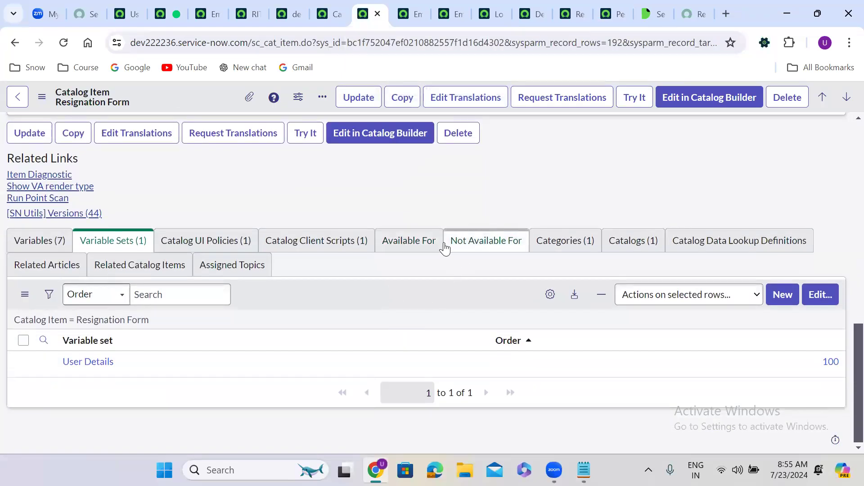
pyautogui.click(411, 250)
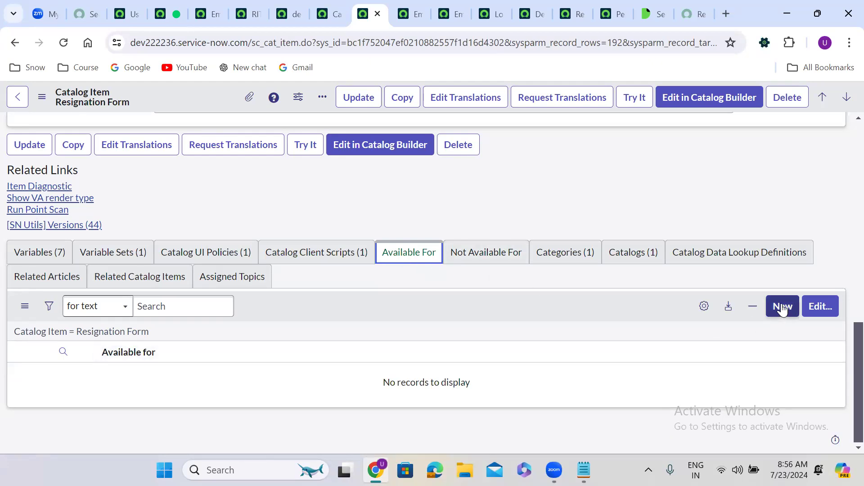
pyautogui.click(127, 8)
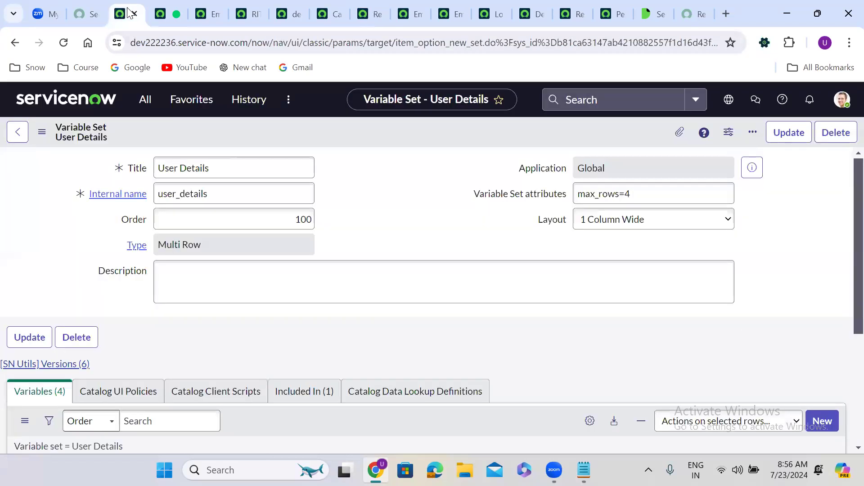
# Step: Open Service Catalog > User Criteria in a new tab and start a New record
pyautogui.click(149, 109)
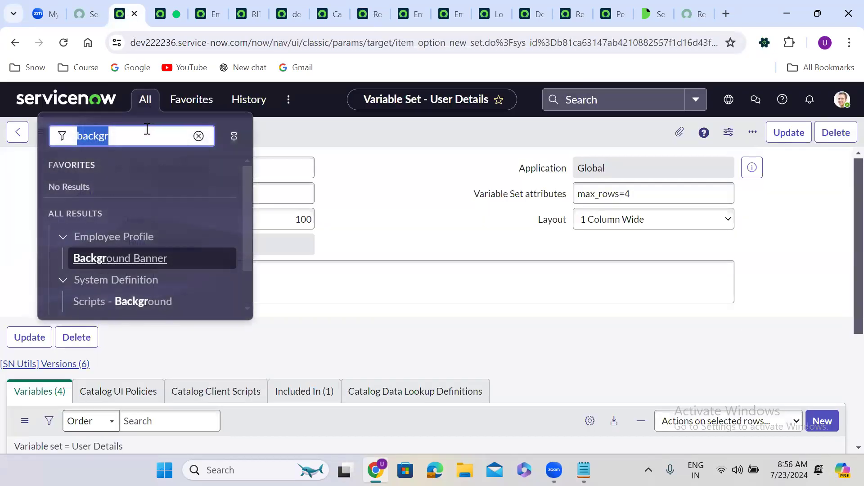
pyautogui.write('user c')
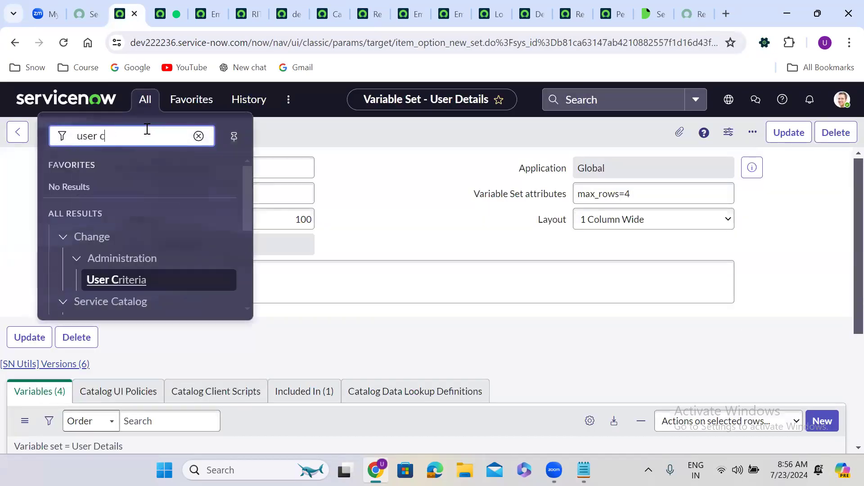
pyautogui.write('riteria')
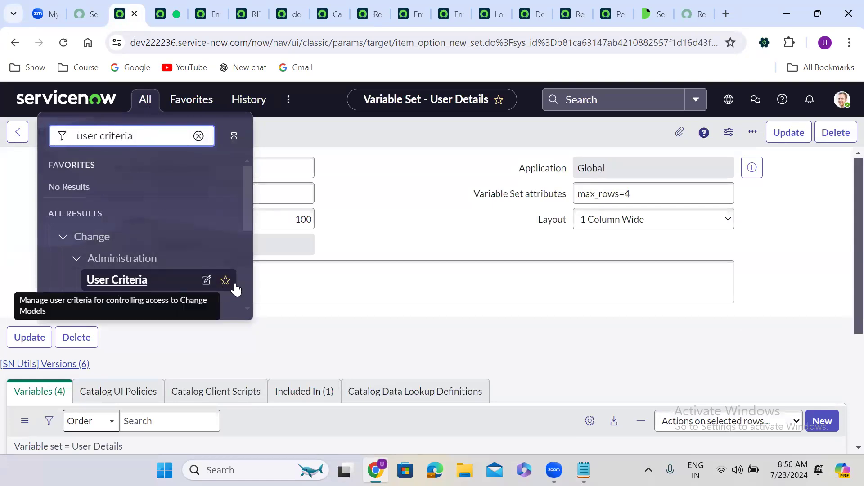
pyautogui.click(246, 223)
pyautogui.scroll(-3, 246, 239)
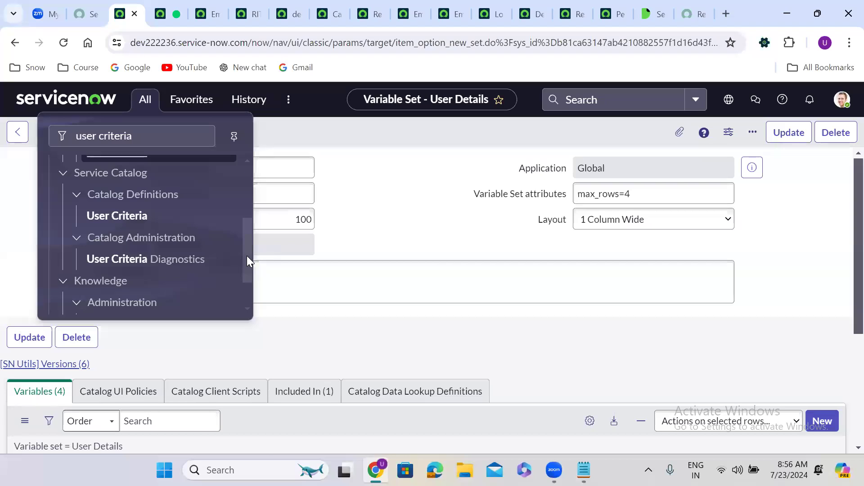
pyautogui.middleClick(117, 216)
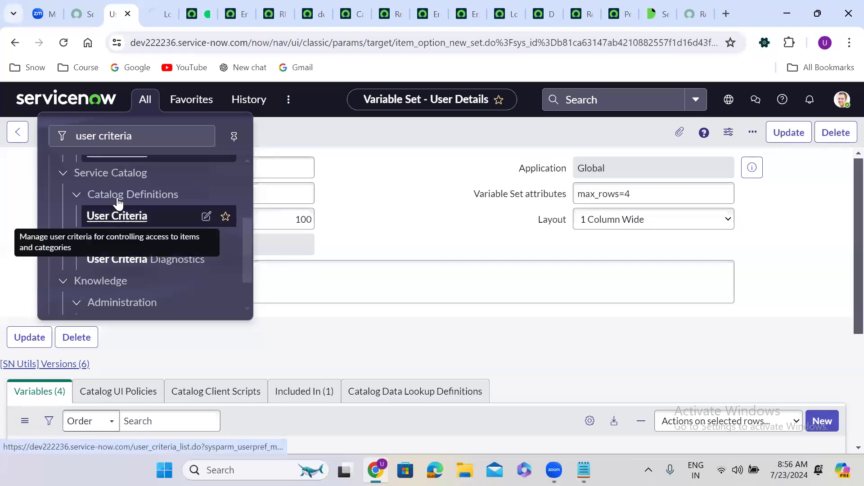
pyautogui.click(156, 13)
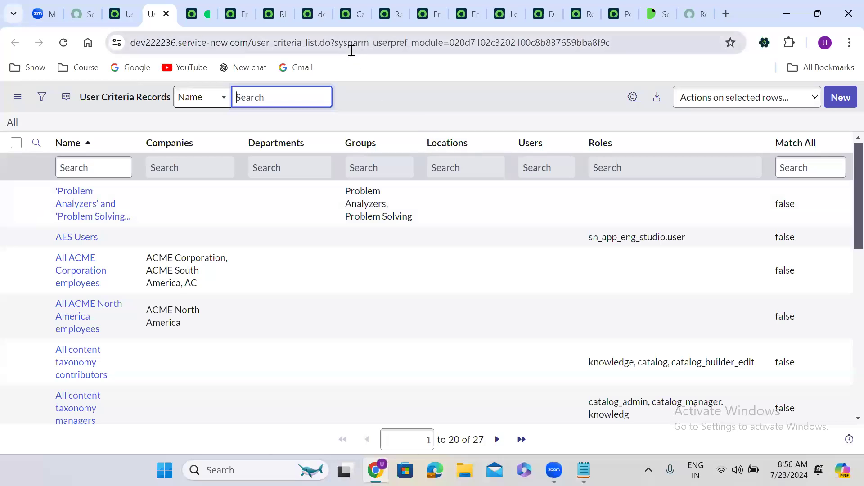
pyautogui.click(841, 98)
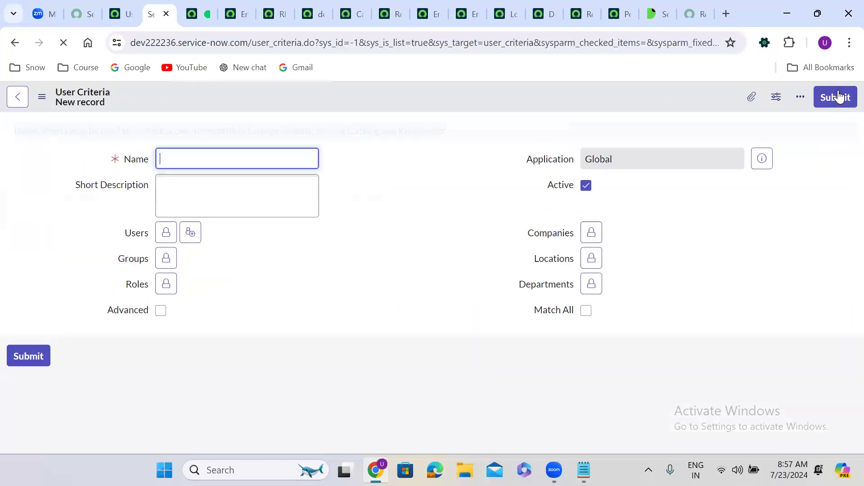
# Step: Name the criteria after the two users, add both users to the Users list, and submit
pyautogui.click(184, 163)
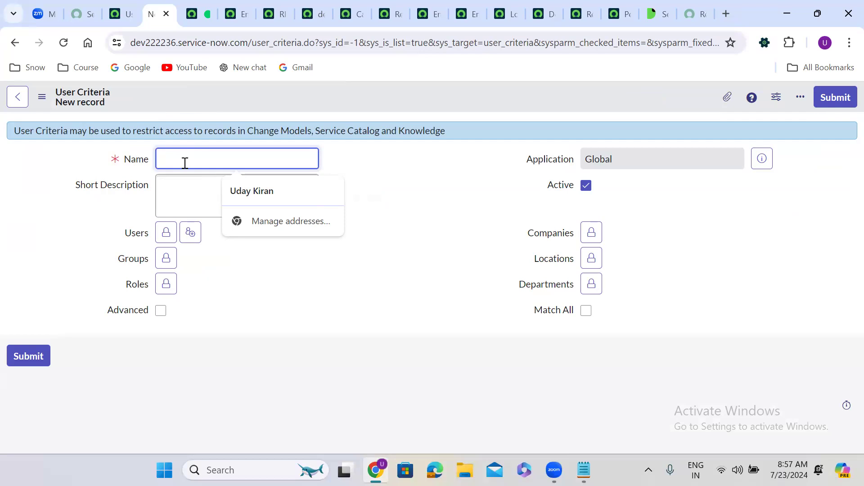
pyautogui.write('Anly')
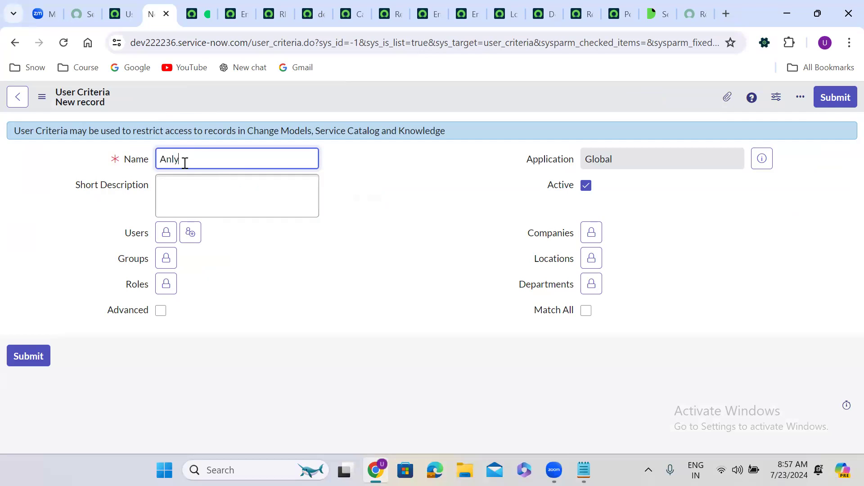
pyautogui.write(' aple')
pyautogui.write(' and Abraham')
pyautogui.click(166, 232)
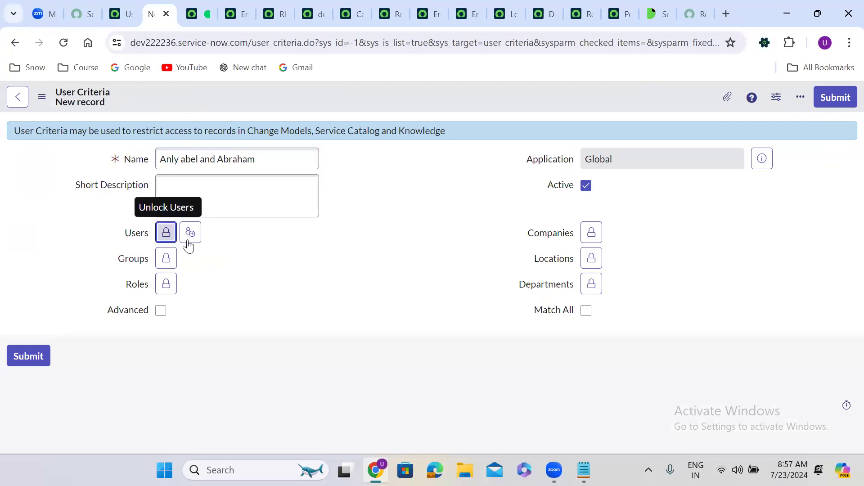
pyautogui.click(191, 356)
pyautogui.write('ab')
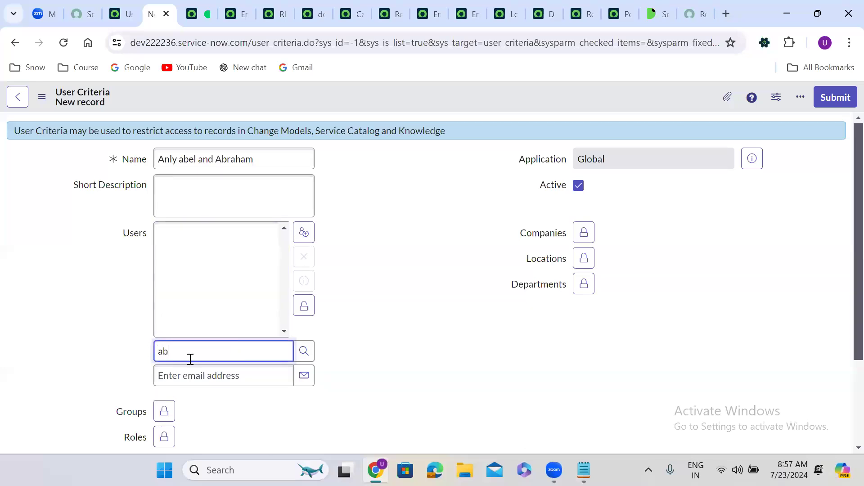
pyautogui.write('el')
pyautogui.click(212, 374)
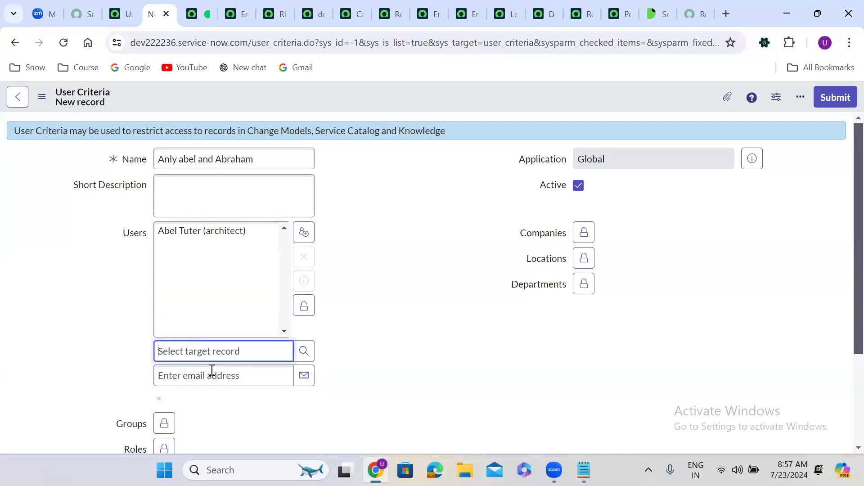
pyautogui.write('abra')
pyautogui.click(203, 375)
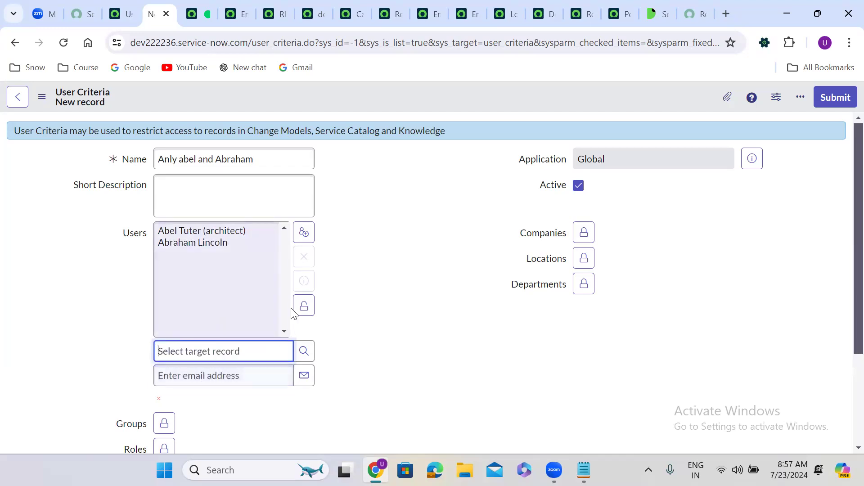
pyautogui.click(303, 308)
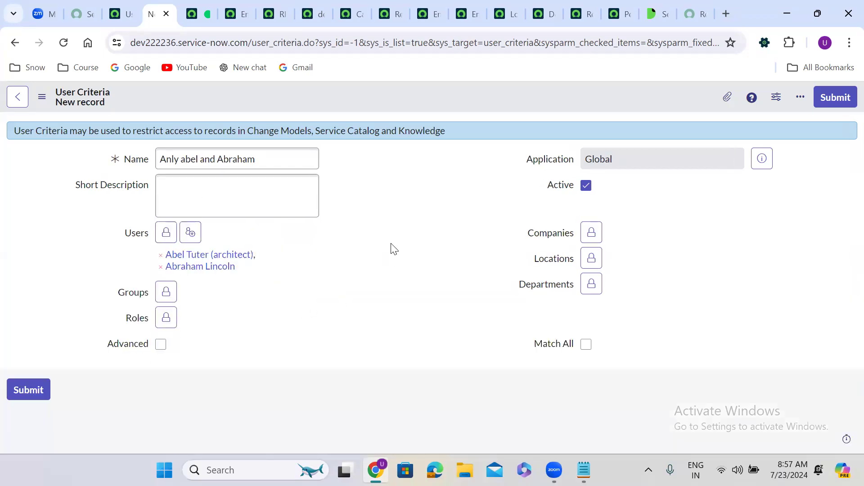
pyautogui.click(830, 95)
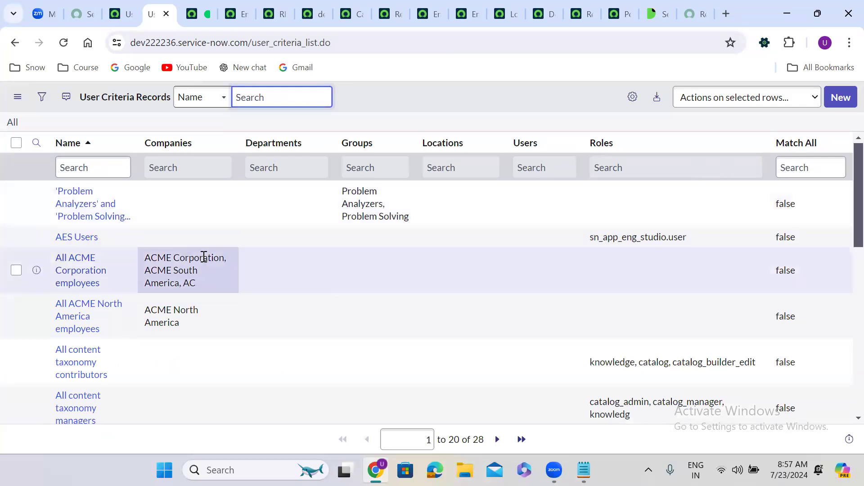
# Step: Search the criteria list by name for 'only' and then a user's name, briefly opening one match
pyautogui.click(84, 166)
pyautogui.write('only')
pyautogui.press('Return')
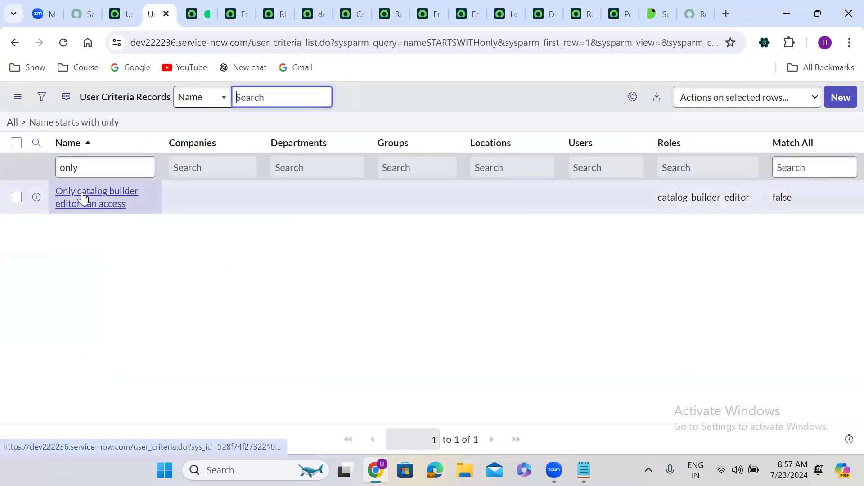
pyautogui.middleClick(82, 194)
pyautogui.click(192, 9)
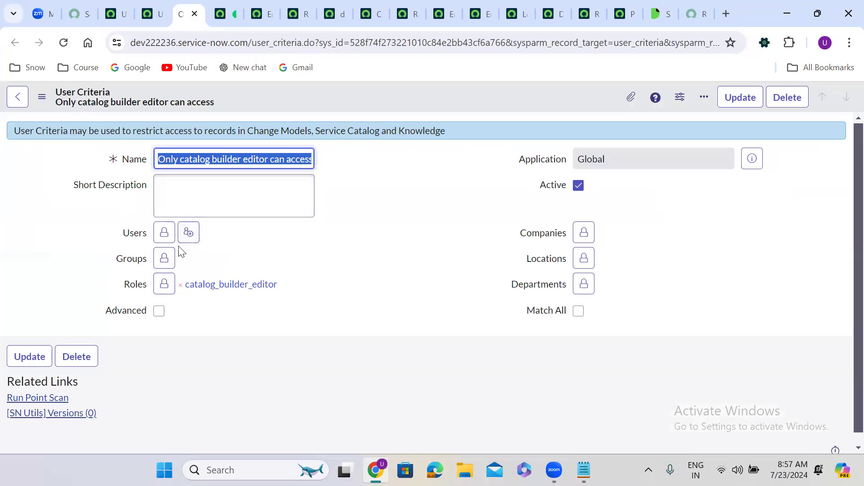
pyautogui.click(194, 13)
pyautogui.doubleClick(82, 171)
pyautogui.write('abel')
pyautogui.press('Return')
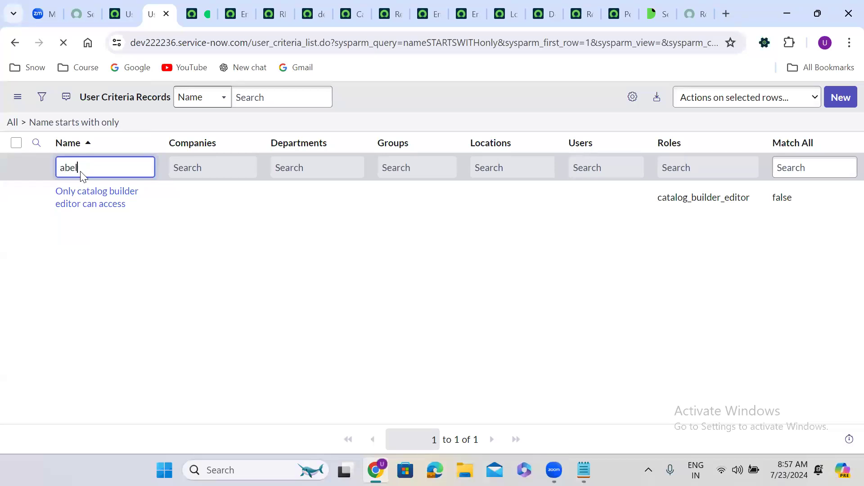
# Step: Filter names starting 'Anly' and open the new two-user criteria record
pyautogui.doubleClick(125, 171)
pyautogui.write('Anly')
pyautogui.press('Return')
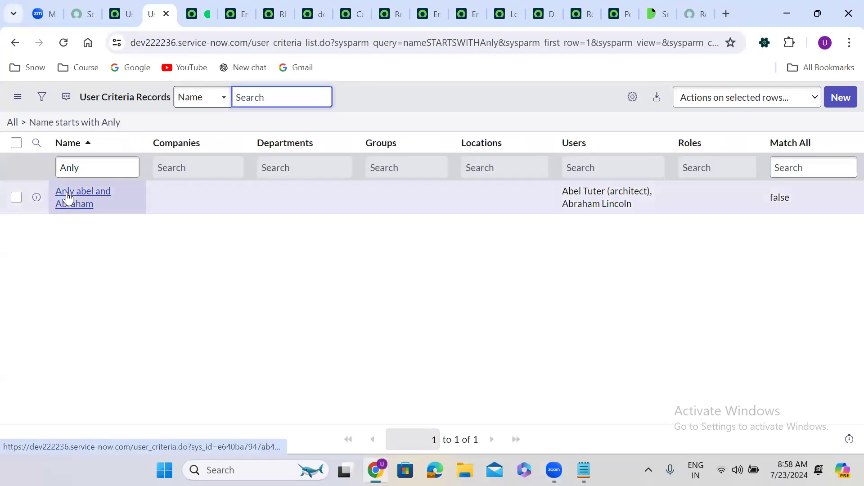
pyautogui.middleClick(72, 196)
pyautogui.click(184, 14)
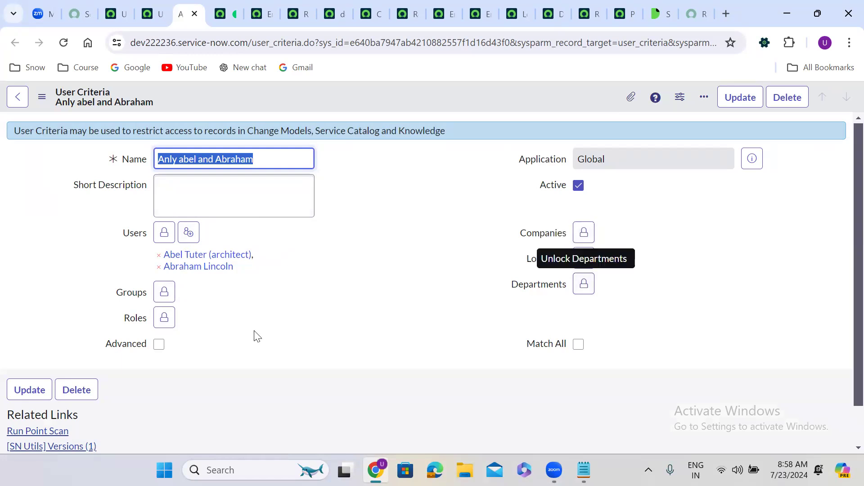
# Step: Try the Advanced script and Match All options on the criteria, then turn both back off
pyautogui.click(159, 344)
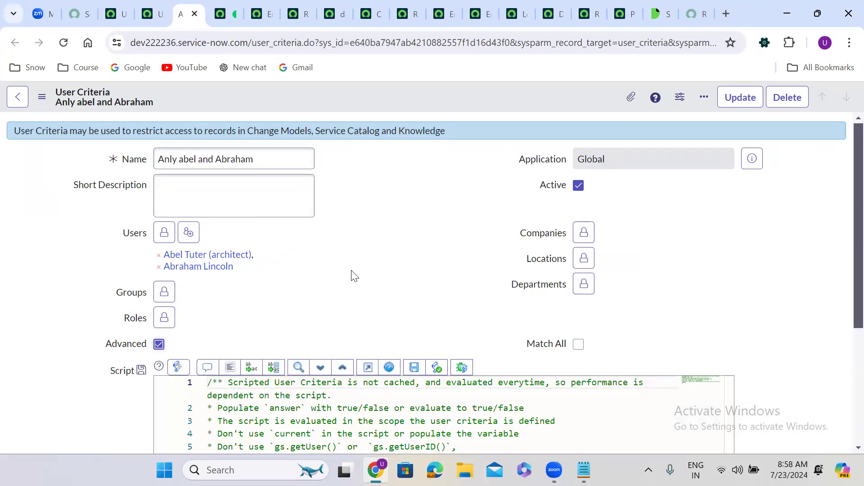
pyautogui.scroll(-4, 352, 272)
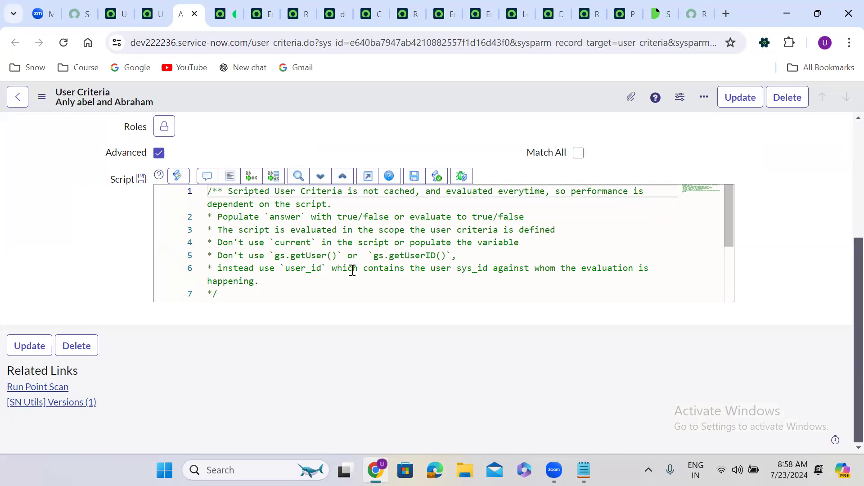
pyautogui.click(244, 291)
pyautogui.press('Return')
pyautogui.press('Return')
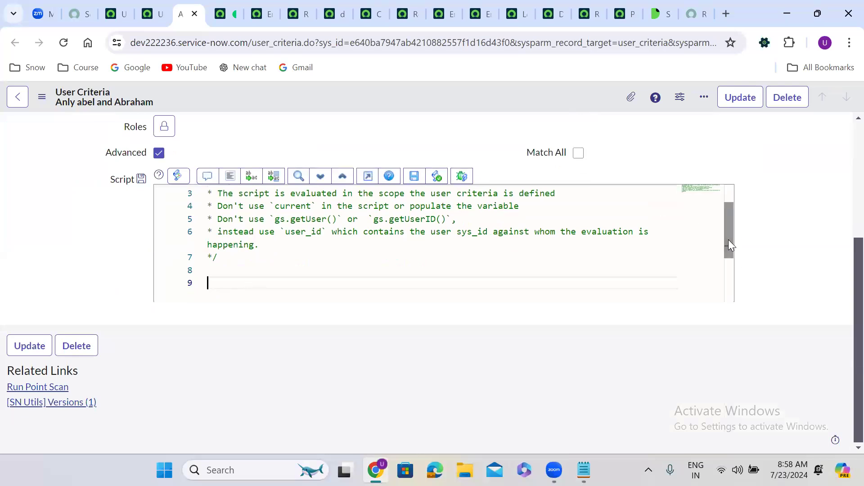
pyautogui.moveTo(728, 239); pyautogui.dragTo(743, 192)
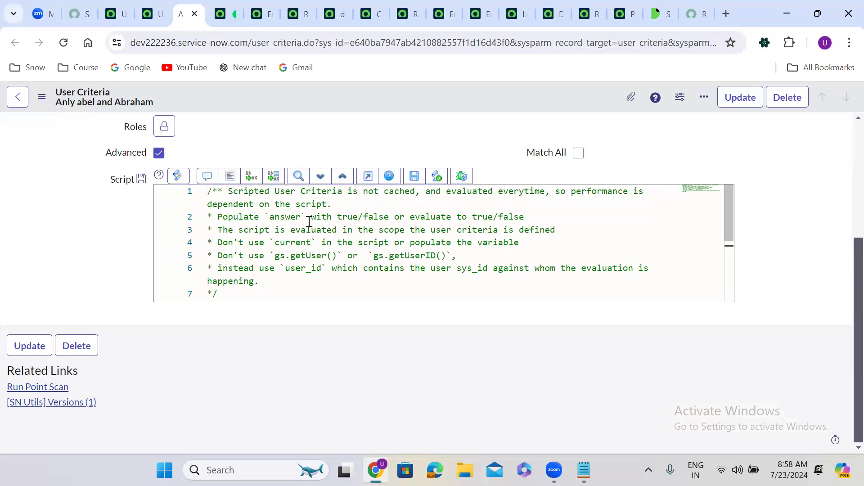
pyautogui.doubleClick(284, 218)
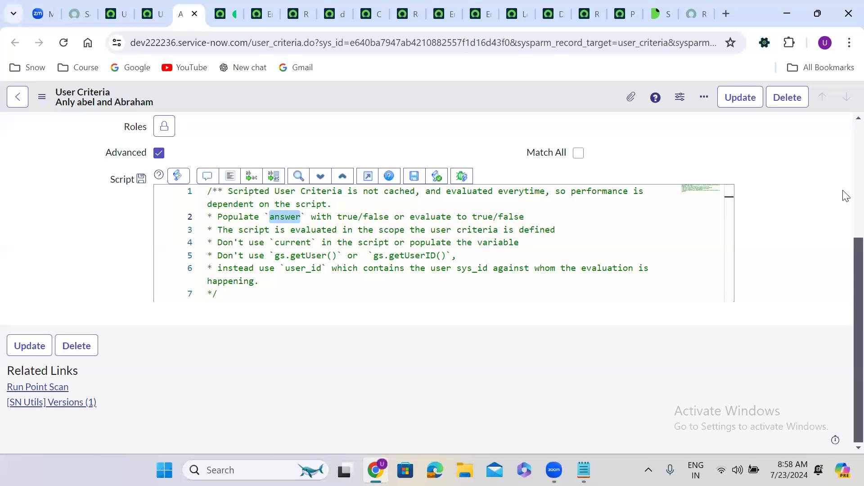
pyautogui.scroll(3, 846, 301)
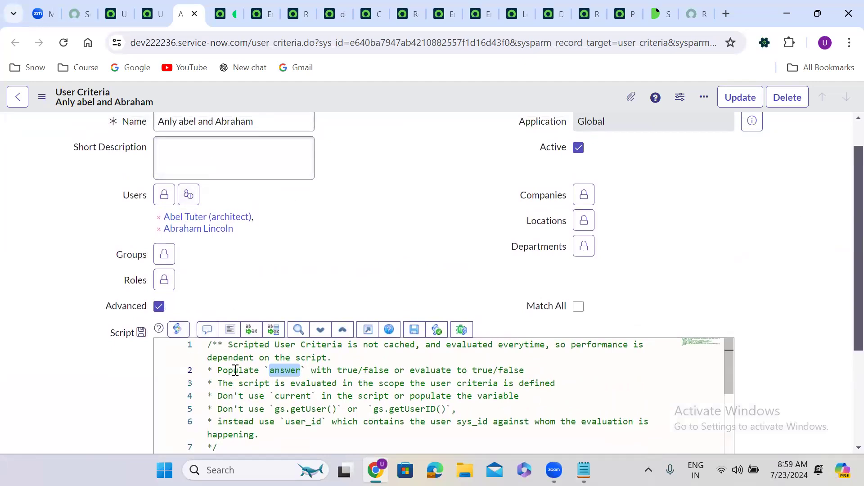
pyautogui.click(578, 307)
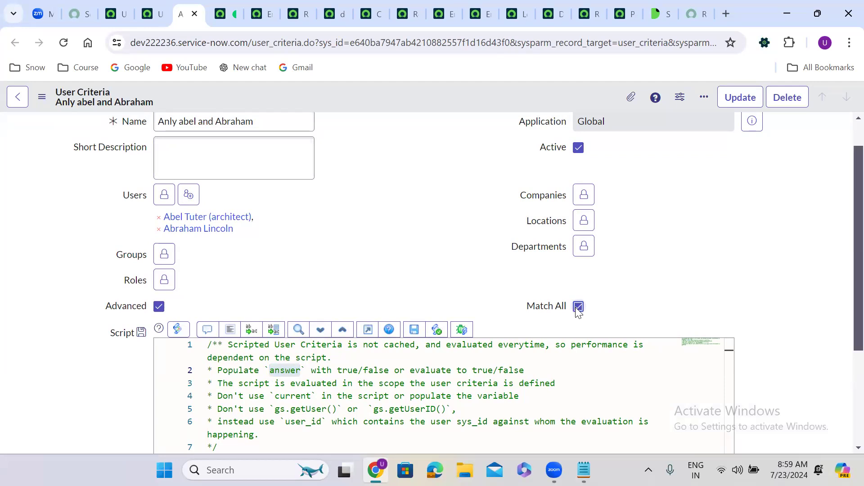
pyautogui.click(579, 308)
pyautogui.click(159, 306)
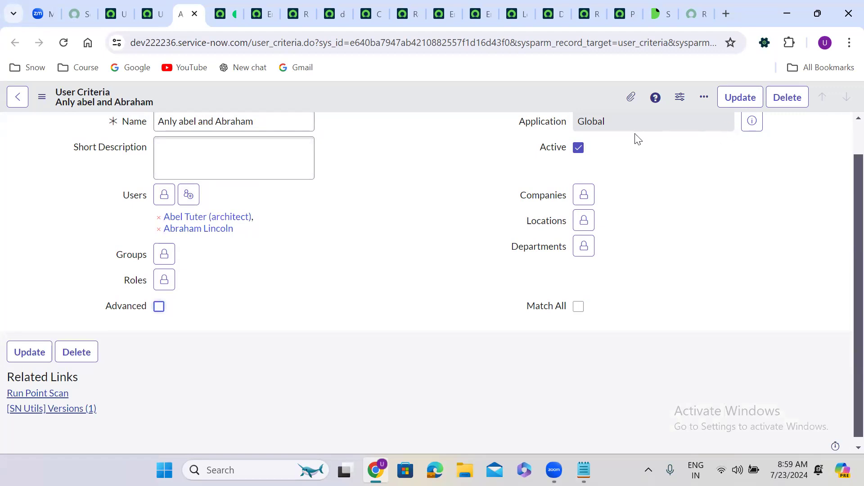
# Step: Correct the criteria name to 'only abel and Abraham', save it, and open the Resignation Form's Available For editor
pyautogui.click(164, 122)
pyautogui.press('BackSpace')
pyautogui.write('o')
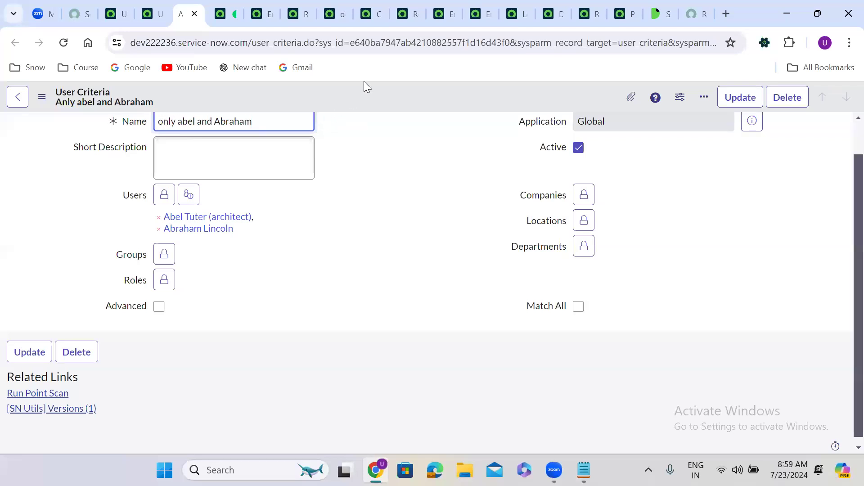
pyautogui.rightClick(380, 90)
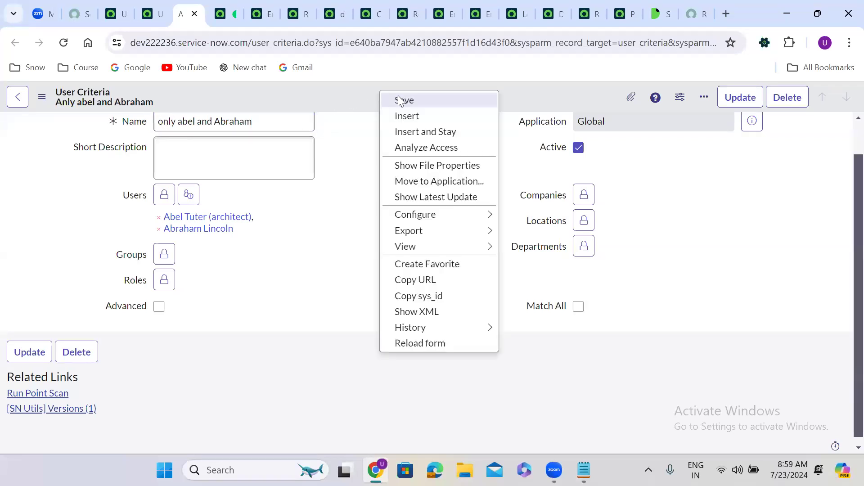
pyautogui.click(399, 99)
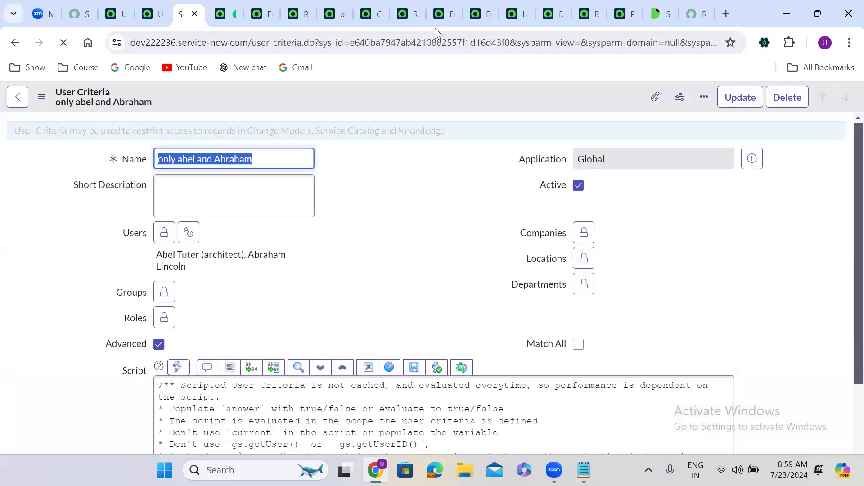
pyautogui.click(412, 9)
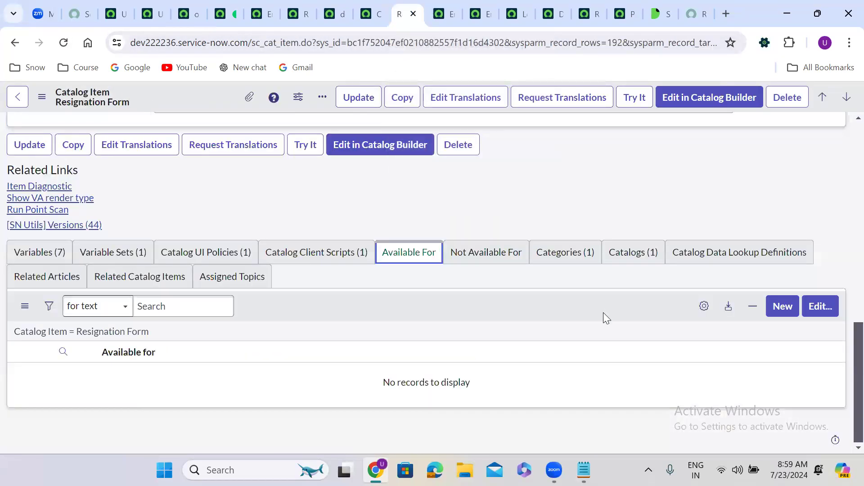
pyautogui.click(820, 307)
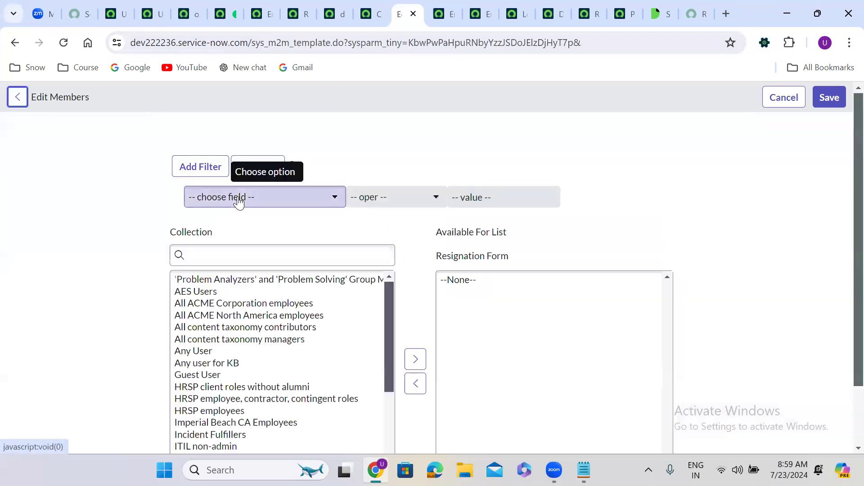
# Step: Search 'onl', add 'only abel and Abraham' to the Resignation Form's Available For members, and save
pyautogui.click(244, 256)
pyautogui.write('onl')
pyautogui.click(251, 284)
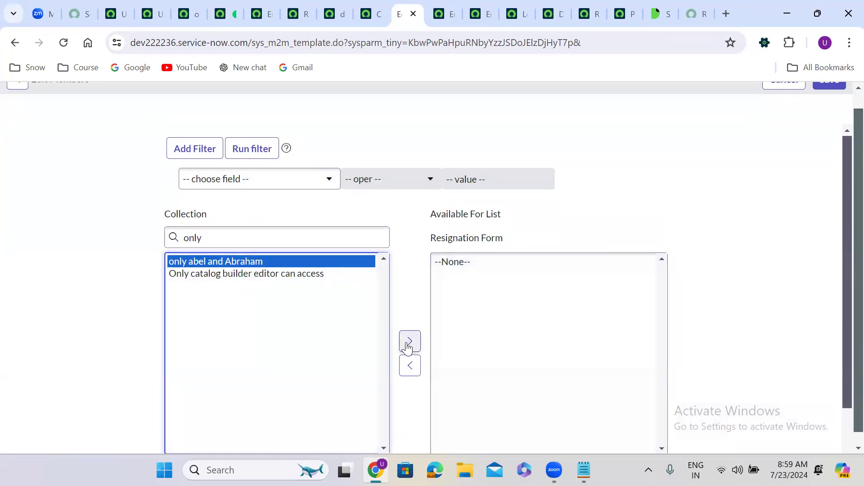
pyautogui.click(415, 342)
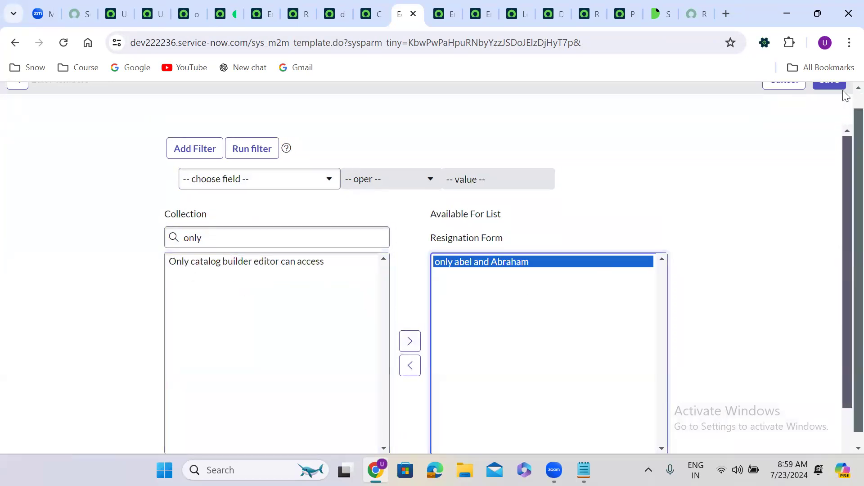
pyautogui.scroll(1, 845, 97)
pyautogui.click(829, 98)
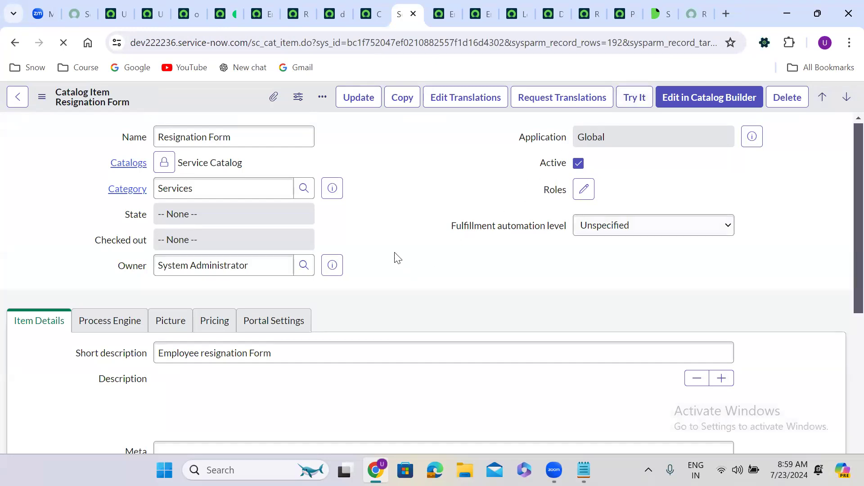
# Step: Compare the Available For list with the empty Not Available For list on the Resignation Form
pyautogui.scroll(-10, 394, 253)
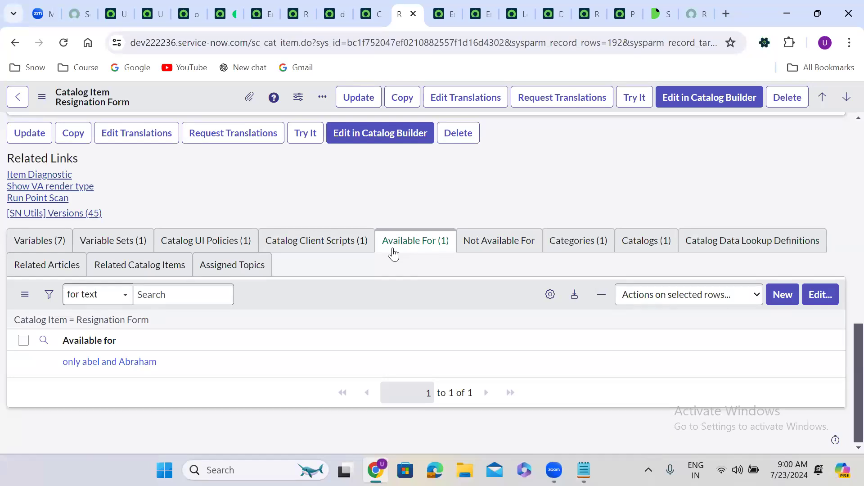
pyautogui.click(482, 250)
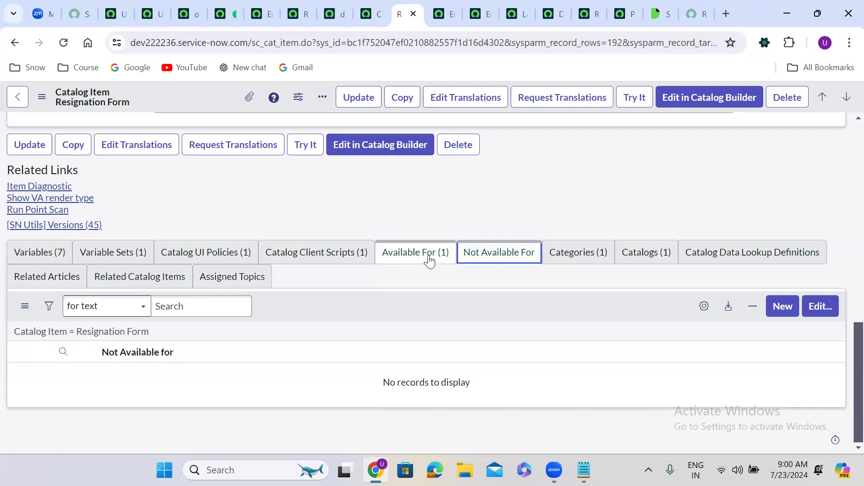
pyautogui.click(410, 262)
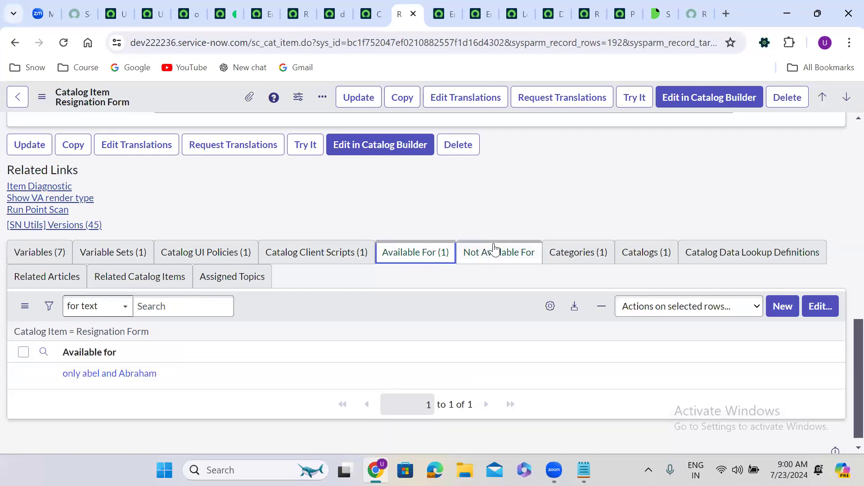
pyautogui.click(494, 252)
pyautogui.click(428, 257)
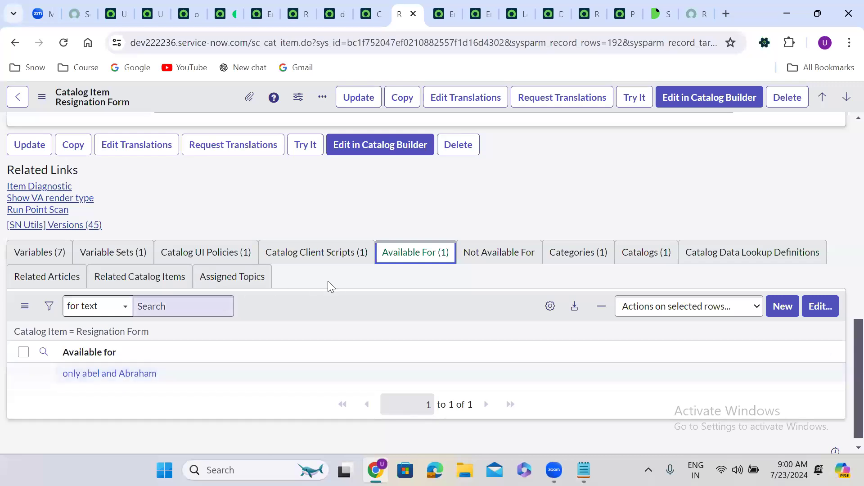
pyautogui.click(481, 257)
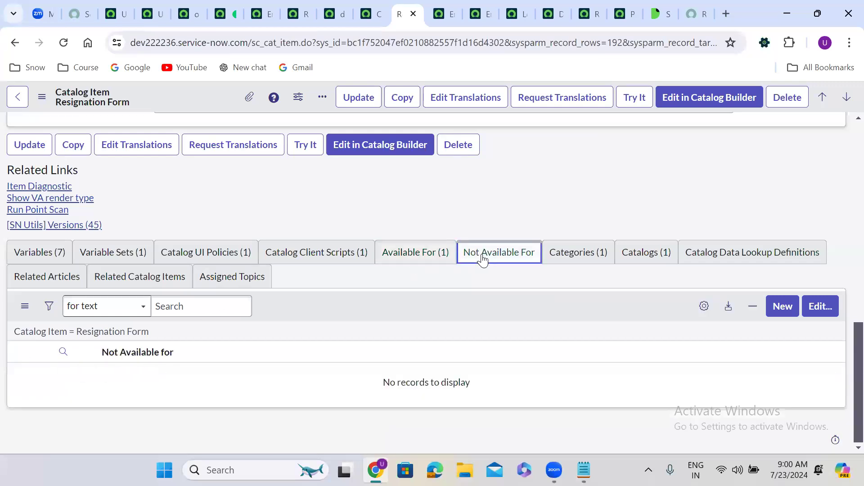
pyautogui.click(415, 259)
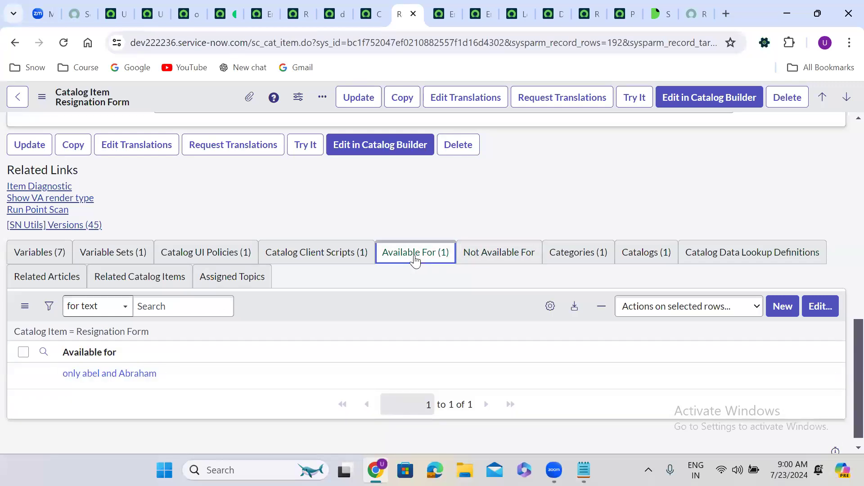
pyautogui.click(499, 249)
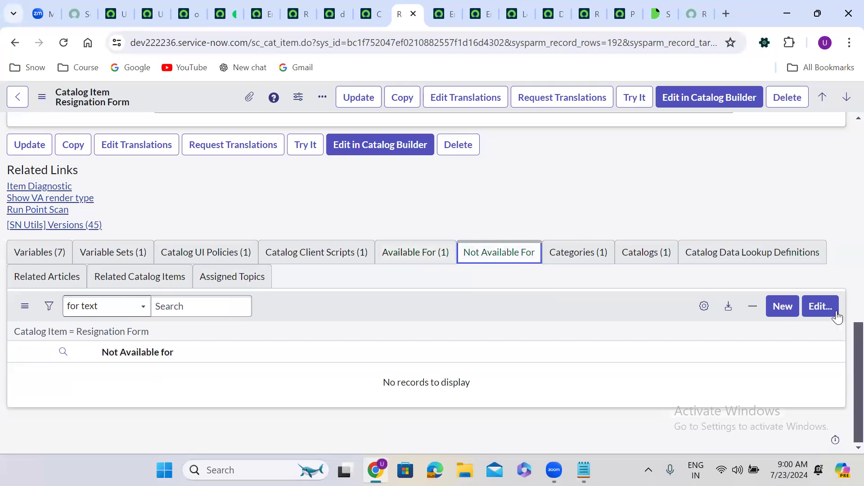
# Step: Search 'only', add 'only abel and Abraham' to the Not Available For members, and save
pyautogui.click(824, 308)
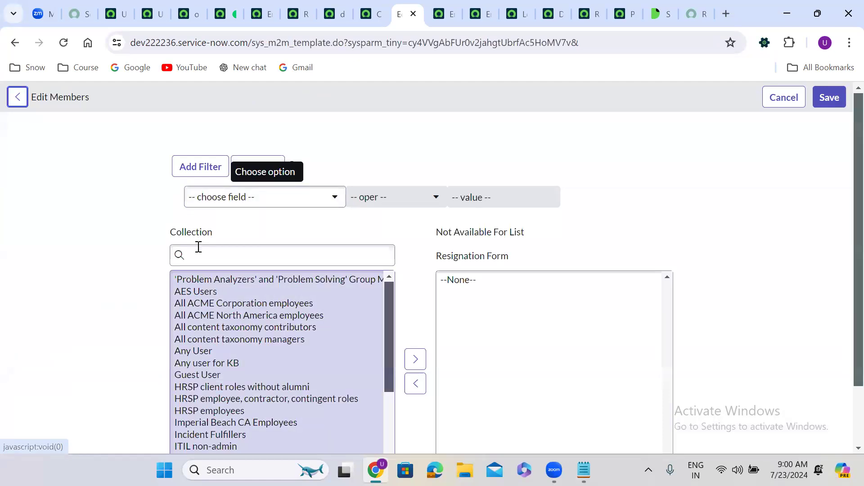
pyautogui.click(198, 247)
pyautogui.write('only')
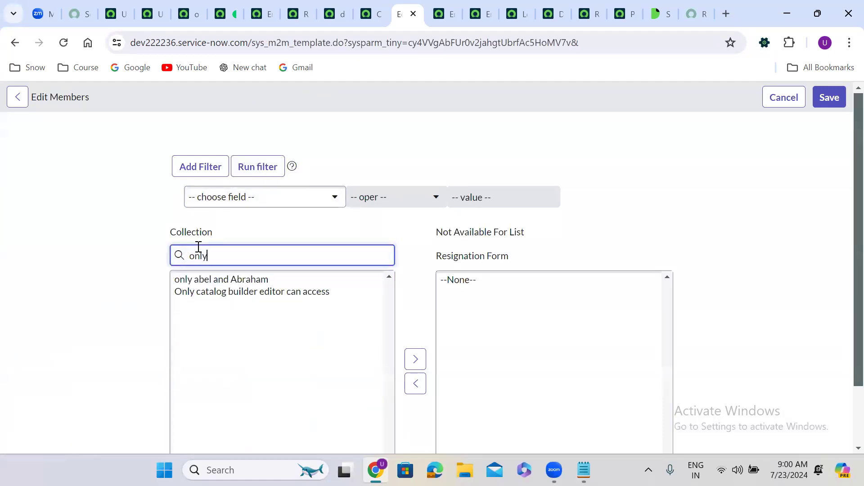
pyautogui.click(236, 281)
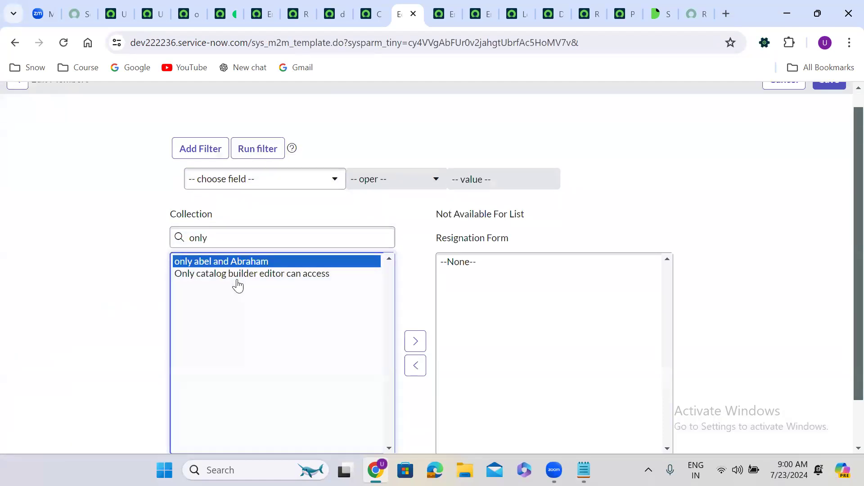
pyautogui.click(415, 342)
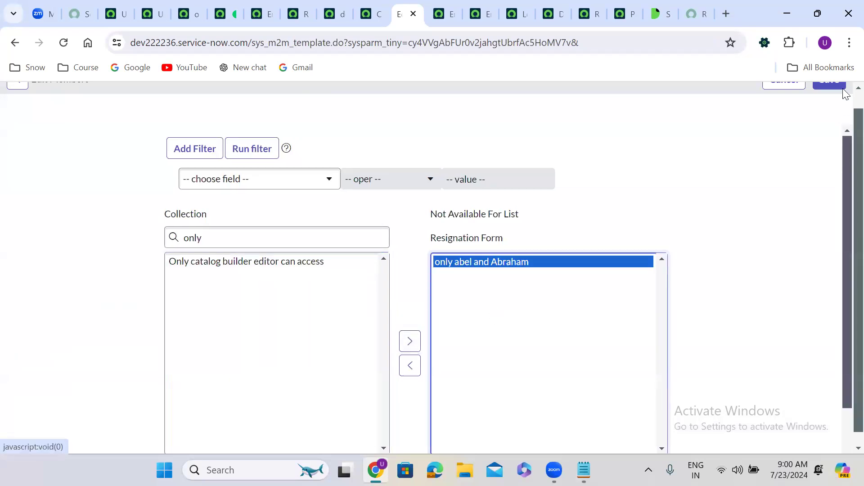
pyautogui.scroll(1, 845, 93)
pyautogui.click(830, 102)
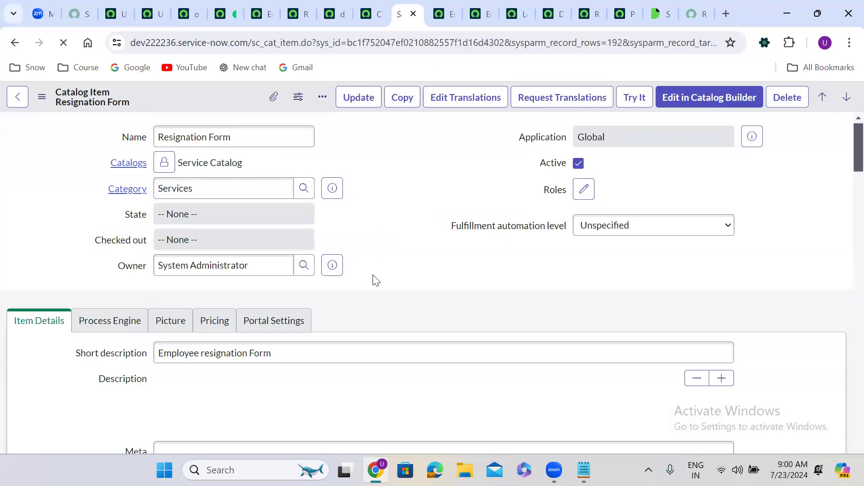
pyautogui.scroll(-2, 376, 280)
pyautogui.scroll(-10, 373, 275)
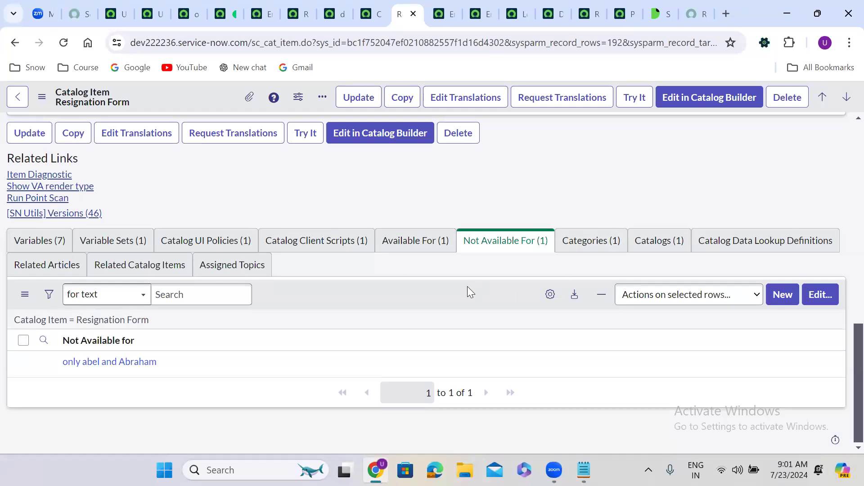
pyautogui.click(117, 2)
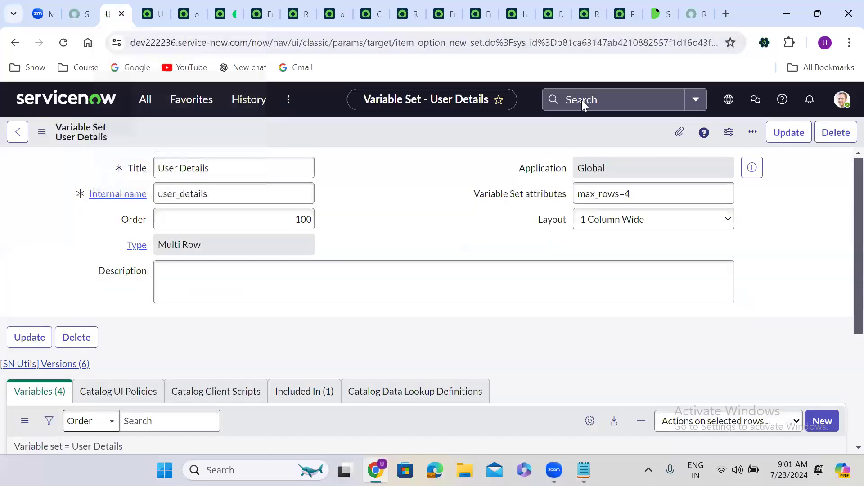
# Step: Impersonate the architect user and reload the portal Resignation Form to check access is refused
pyautogui.click(842, 99)
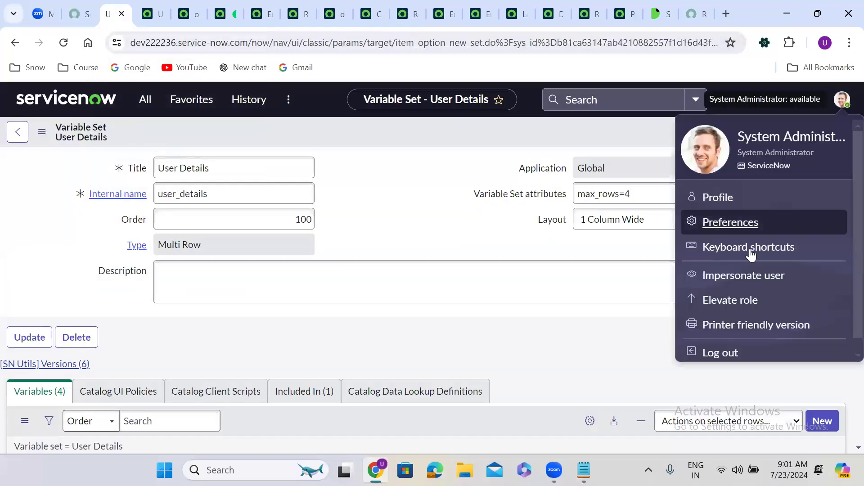
pyautogui.click(744, 277)
pyautogui.click(367, 261)
pyautogui.click(562, 406)
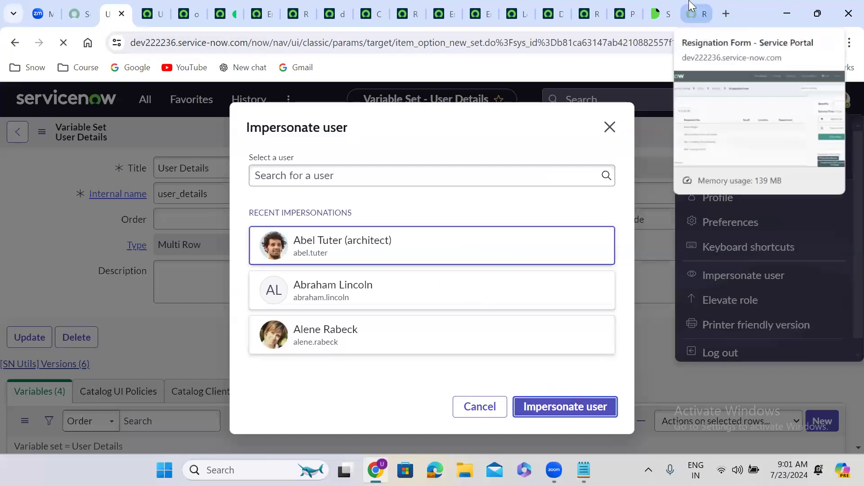
pyautogui.click(696, 14)
pyautogui.click(64, 42)
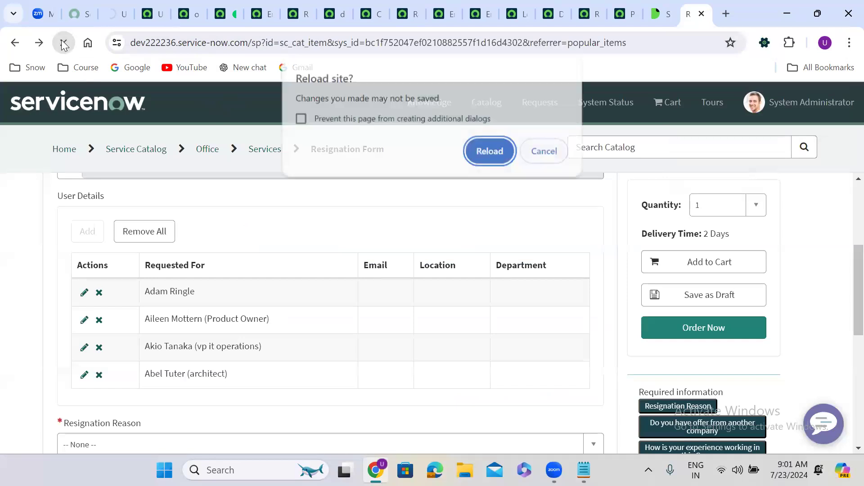
pyautogui.click(490, 151)
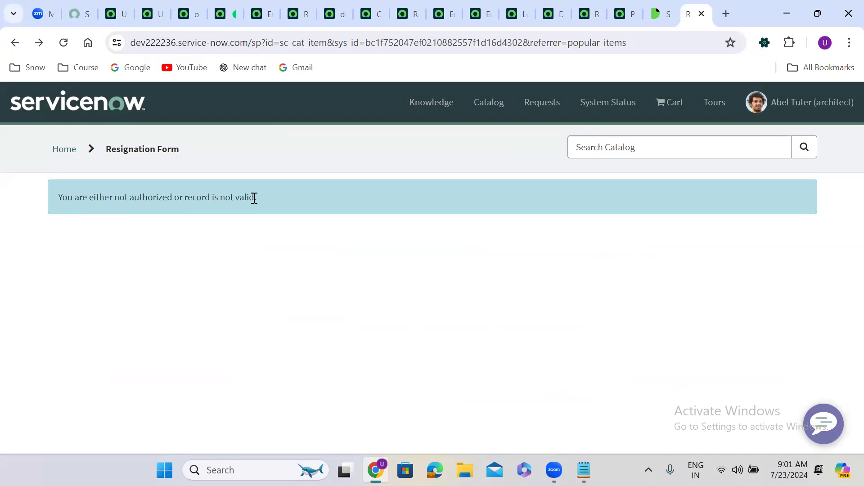
# Step: End the impersonation and reopen the Resignation Form's Not Available For member editor
pyautogui.click(121, 15)
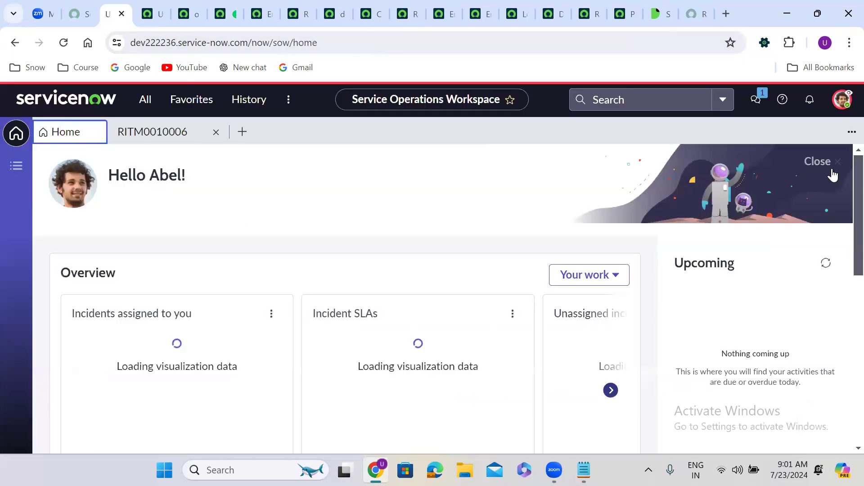
pyautogui.click(842, 100)
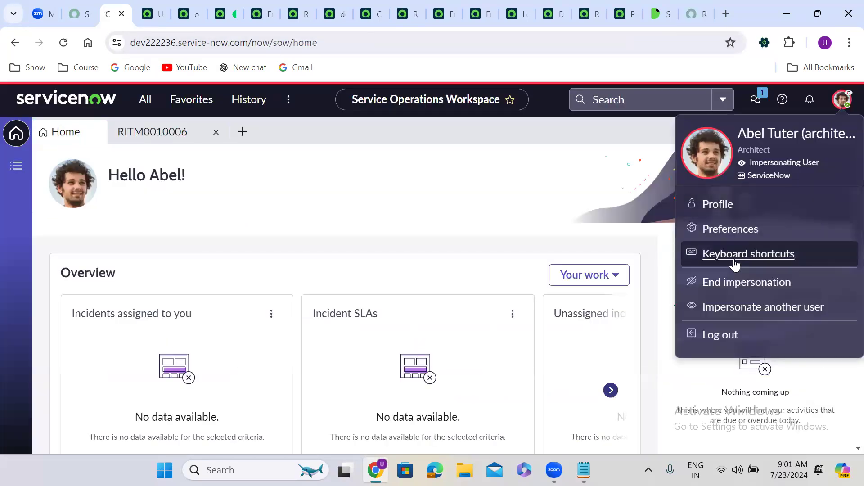
pyautogui.click(715, 282)
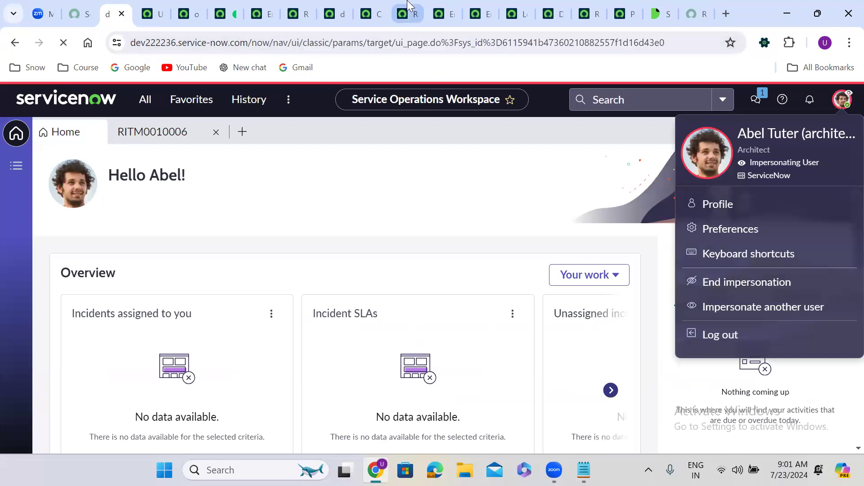
pyautogui.click(408, 6)
pyautogui.click(815, 296)
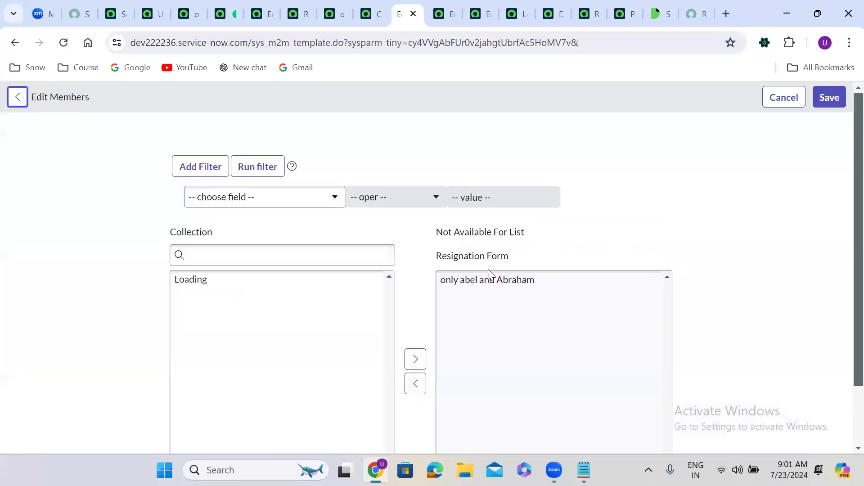
# Step: Move 'only abel and Abraham' out of the Not Available For members and save the change
pyautogui.click(489, 281)
pyautogui.click(489, 280)
pyautogui.scroll(-1, 489, 282)
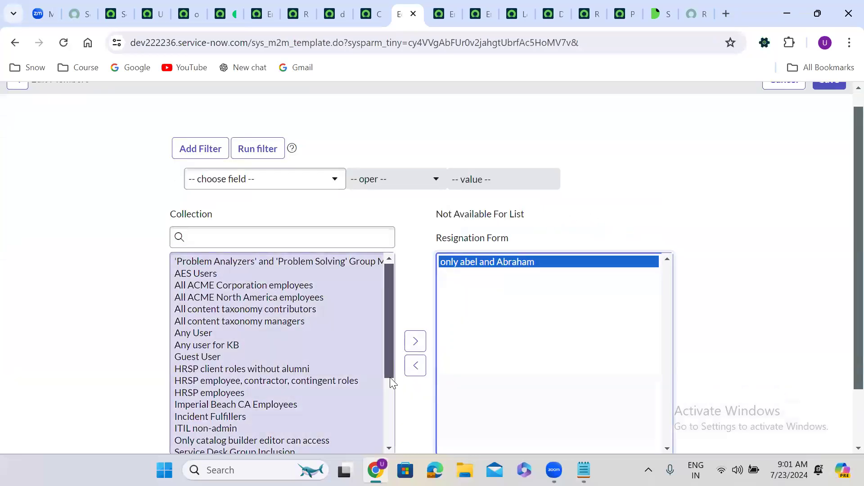
pyautogui.click(411, 369)
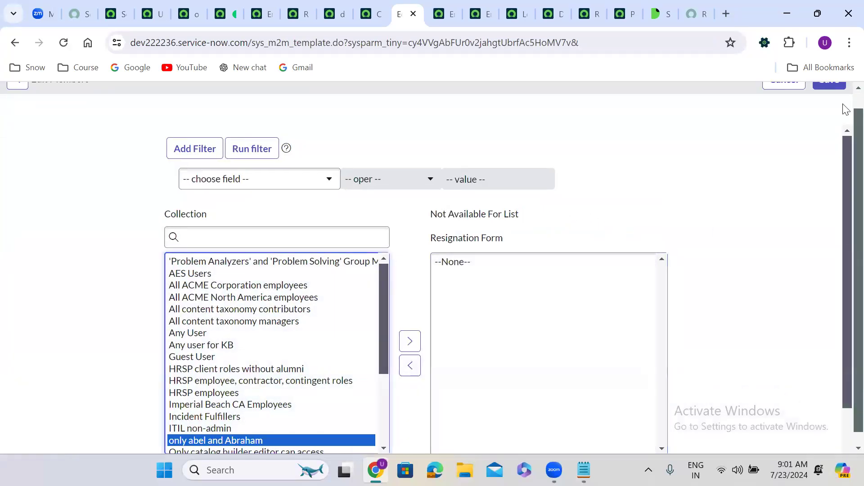
pyautogui.scroll(1, 844, 101)
pyautogui.click(830, 97)
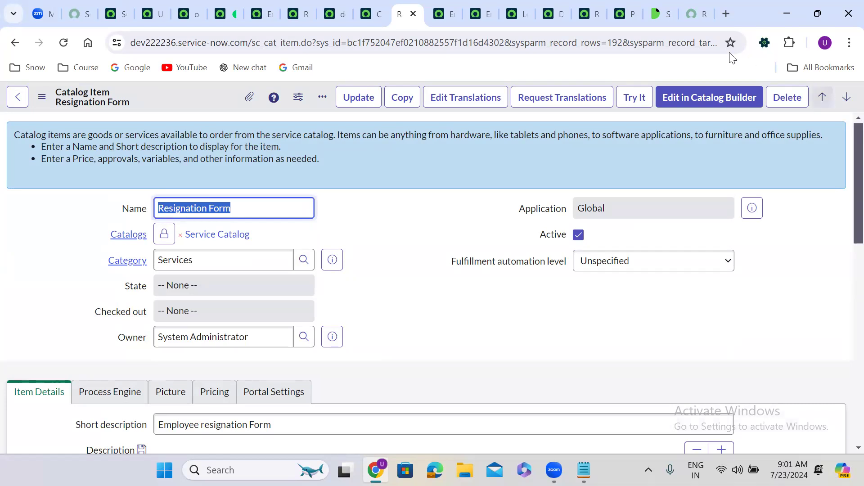
# Step: Impersonate the architect user and reload the portal Resignation Form, which now loads fully
pyautogui.click(111, 3)
pyautogui.click(840, 105)
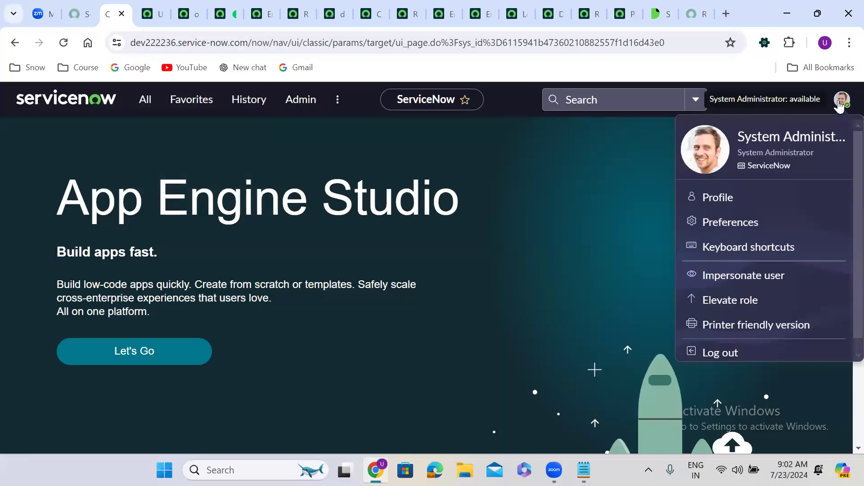
pyautogui.click(753, 285)
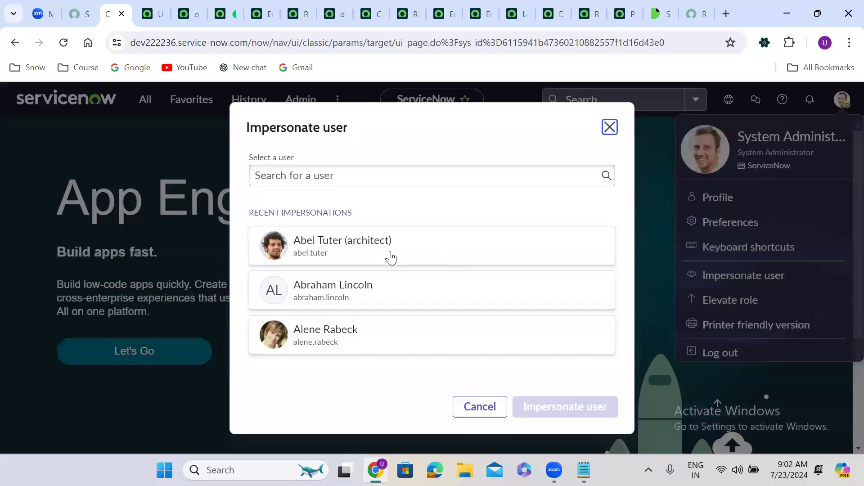
pyautogui.click(350, 261)
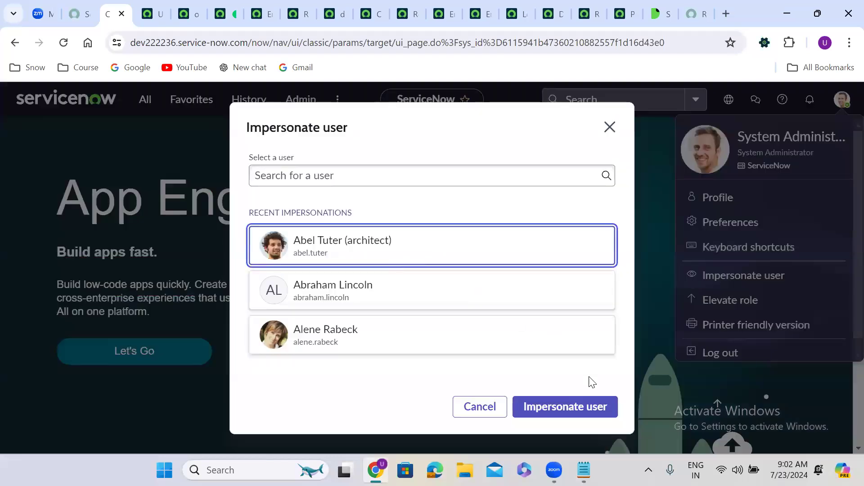
pyautogui.click(601, 406)
pyautogui.click(693, 6)
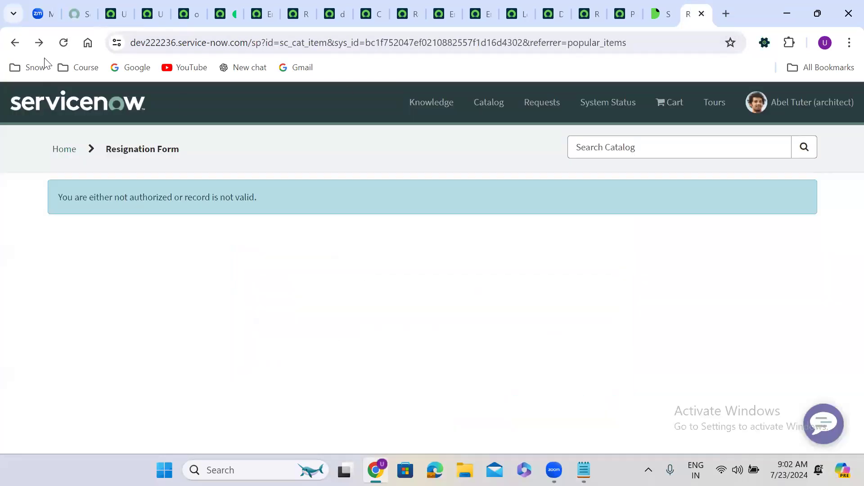
pyautogui.click(64, 43)
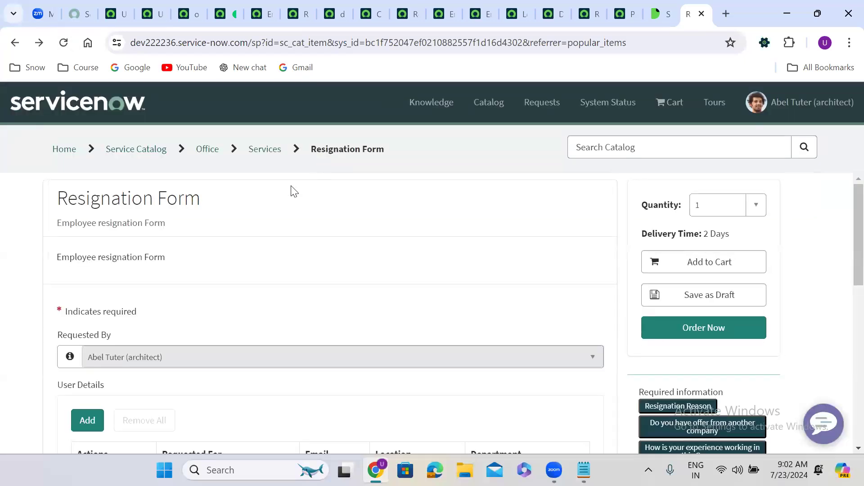
pyautogui.scroll(-6, 319, 258)
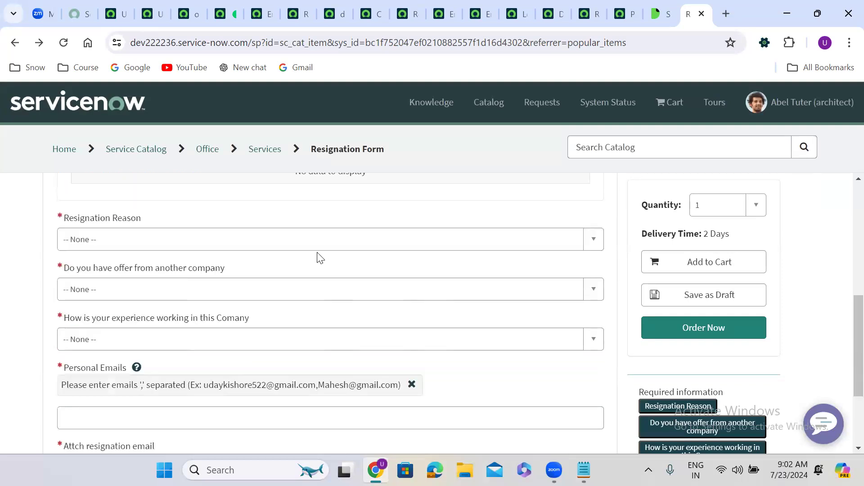
# Step: End the impersonation and check the catalog item's now-empty Not Available For list
pyautogui.click(113, 13)
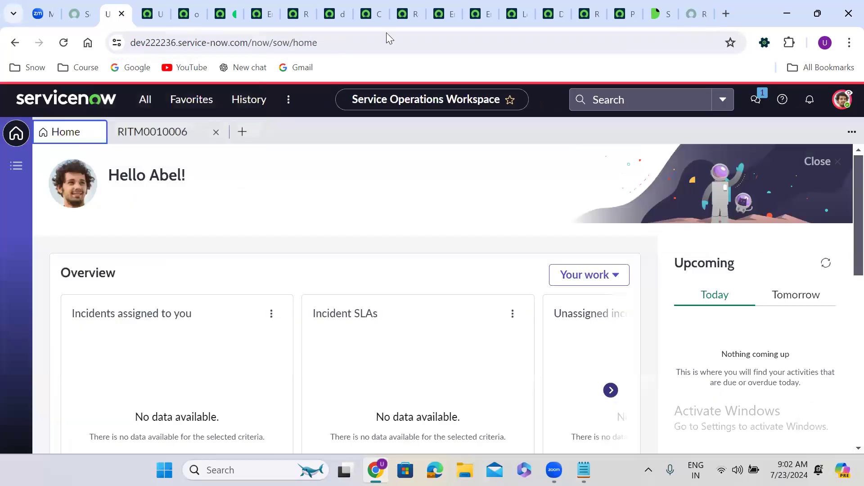
pyautogui.click(842, 101)
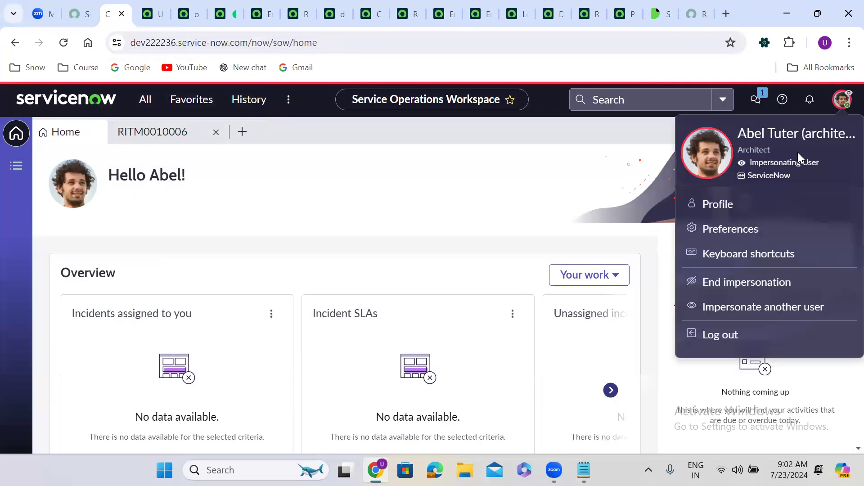
pyautogui.click(739, 282)
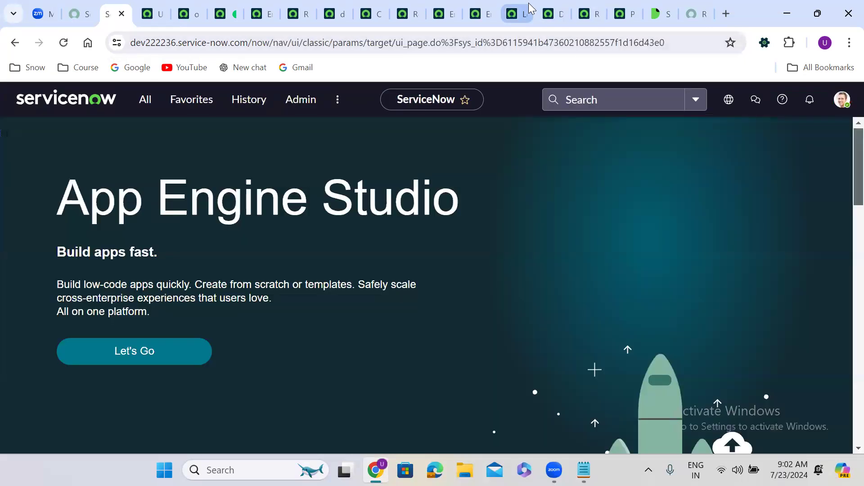
pyautogui.click(404, 7)
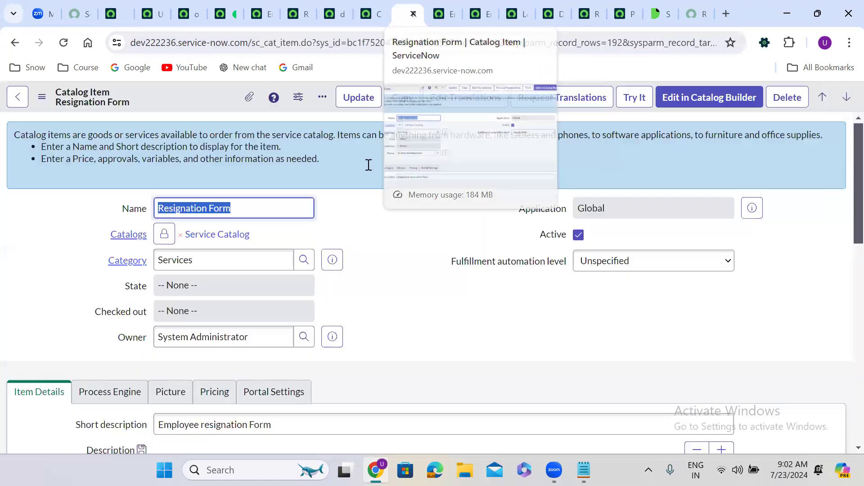
pyautogui.scroll(-10, 356, 332)
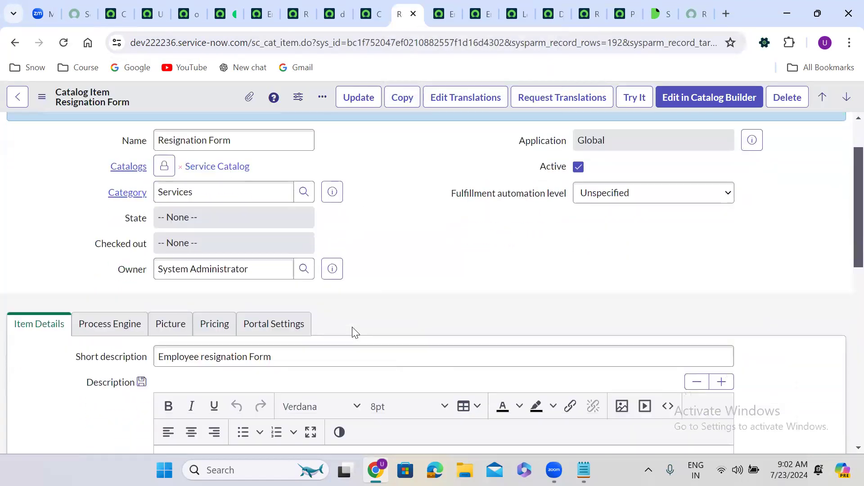
pyautogui.scroll(-2, 352, 327)
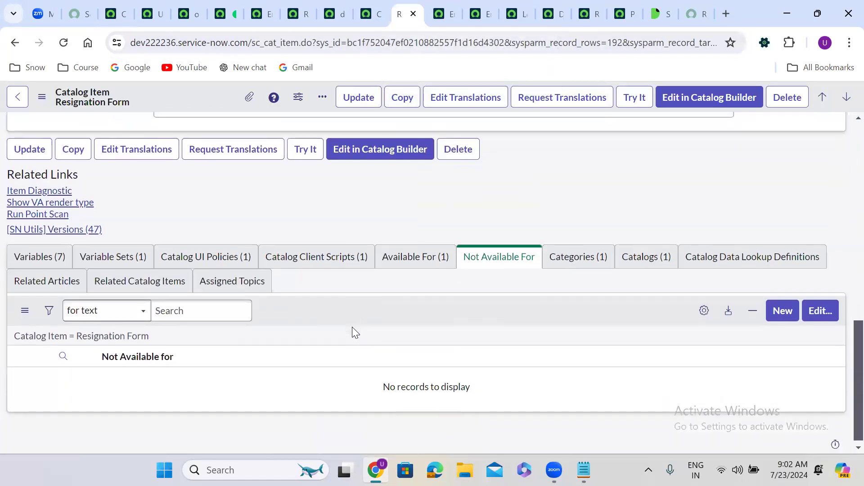